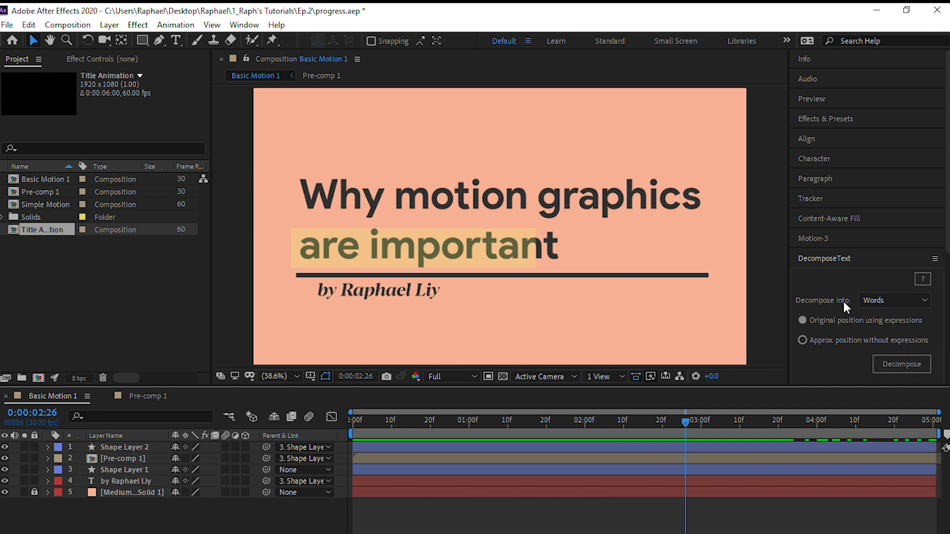
Create a 1920 x 1080 composition named Title Animation at 60 frames per second, lasting six seconds
scroll(844, 303, down, 3)
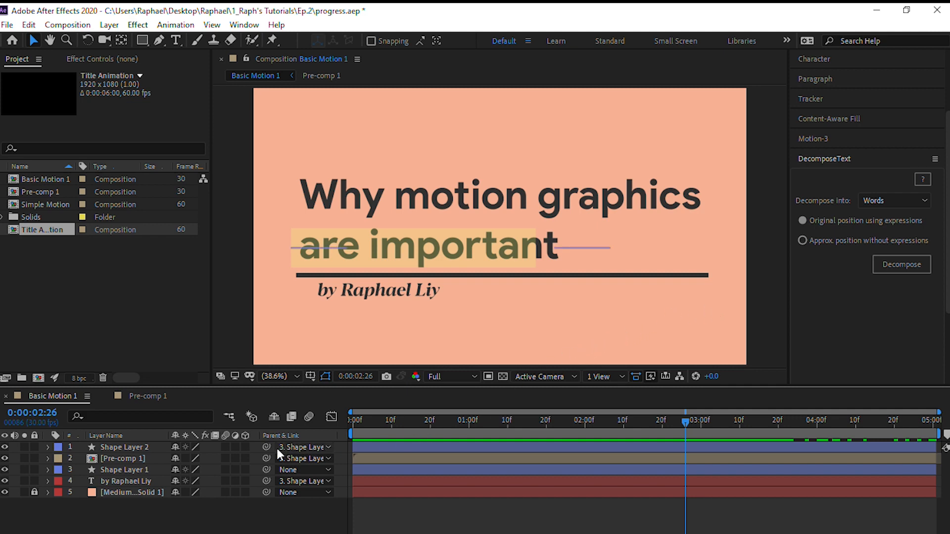
click(67, 25)
click(70, 39)
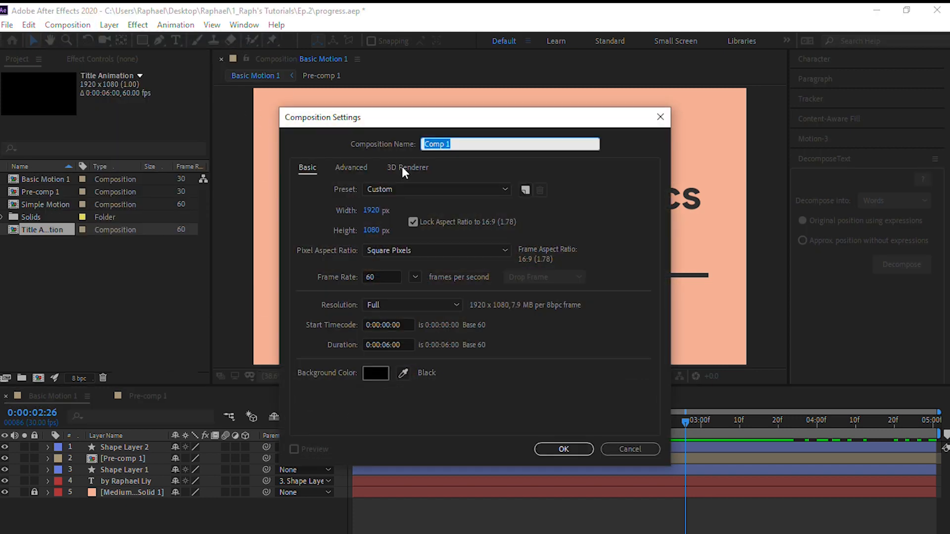
text(Title Animation)
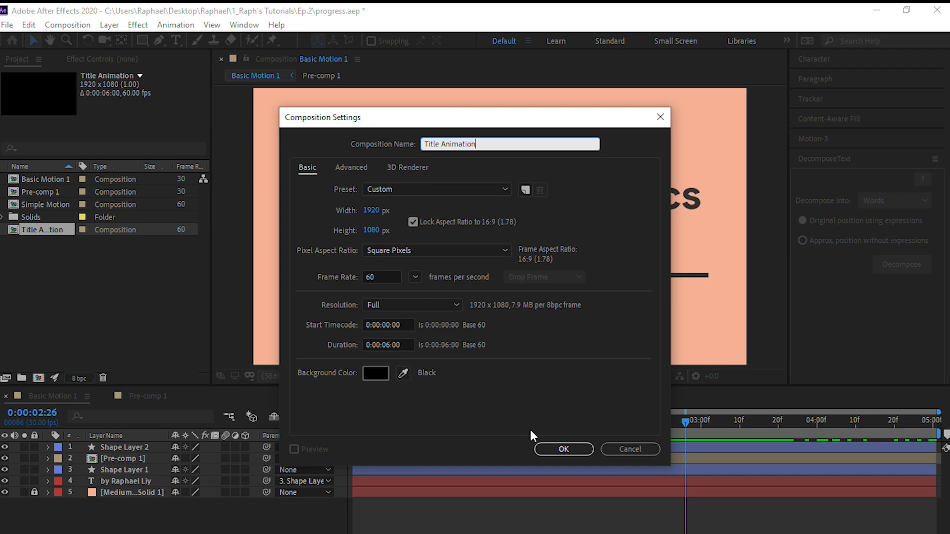
click(574, 448)
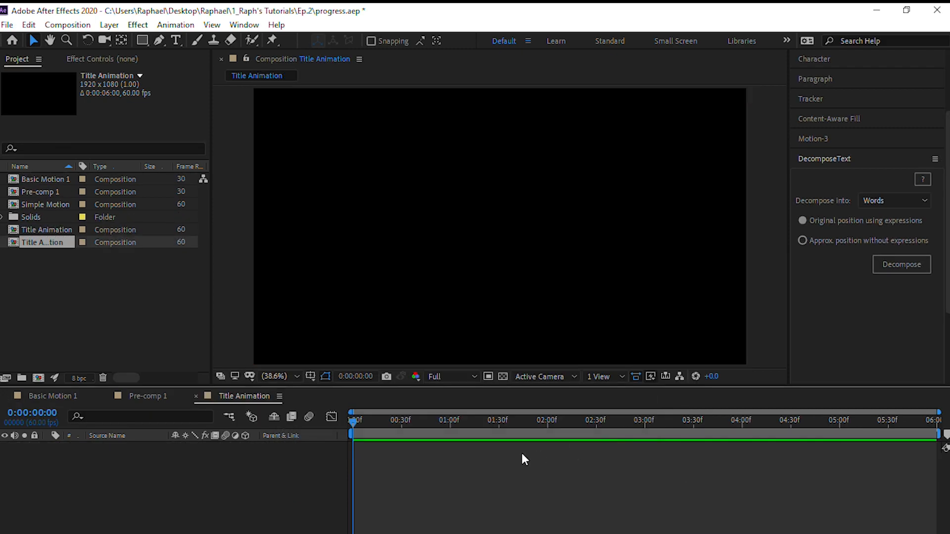
Start a new solid layer, and copy the peach colour code #F8B195 from the Adobe Color theme in the browser
right_click(241, 479)
mouse_move(322, 333)
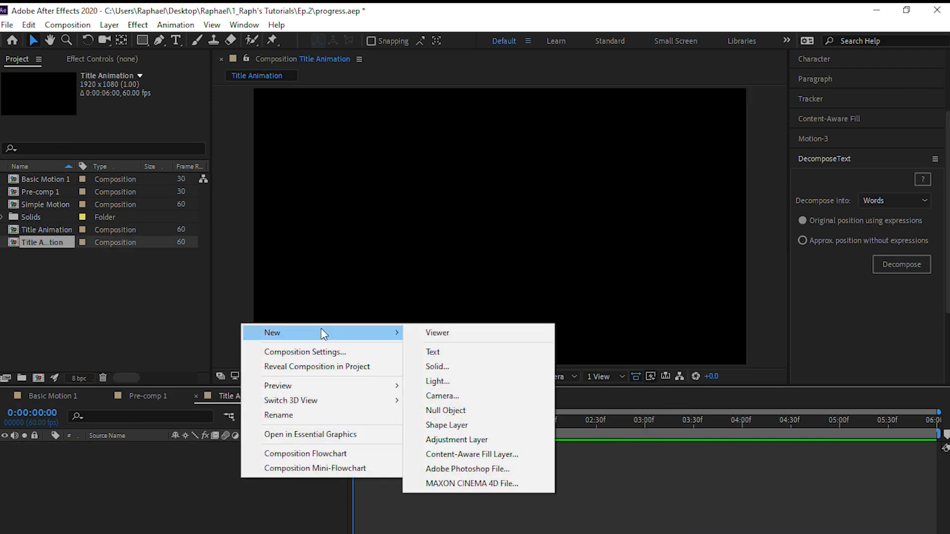
click(434, 367)
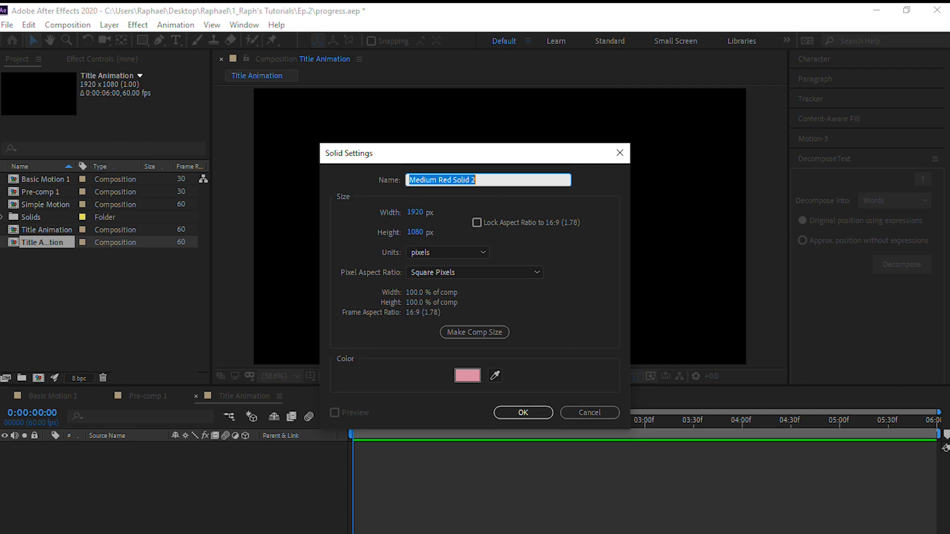
click(250, 533)
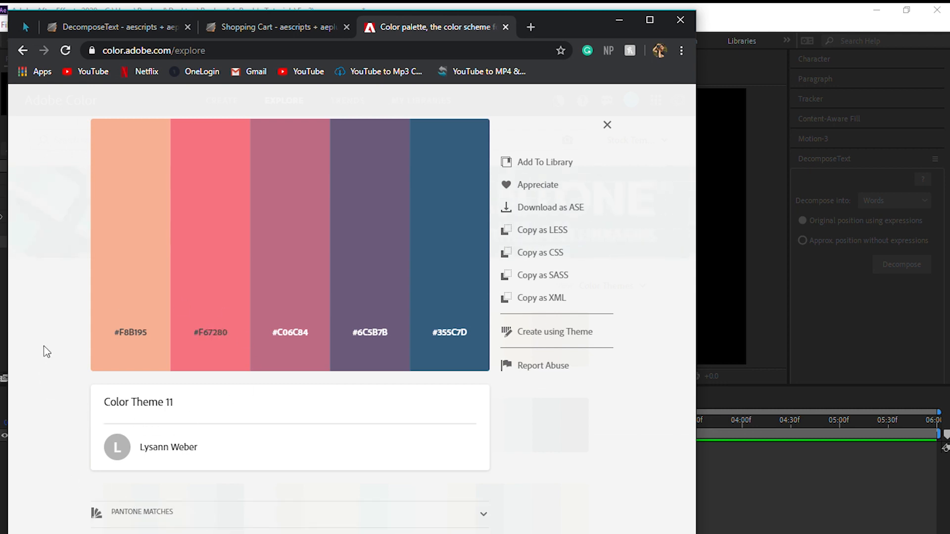
mouse_move(283, 353)
mouse_move(121, 367)
mouse_move(211, 182)
click(126, 336)
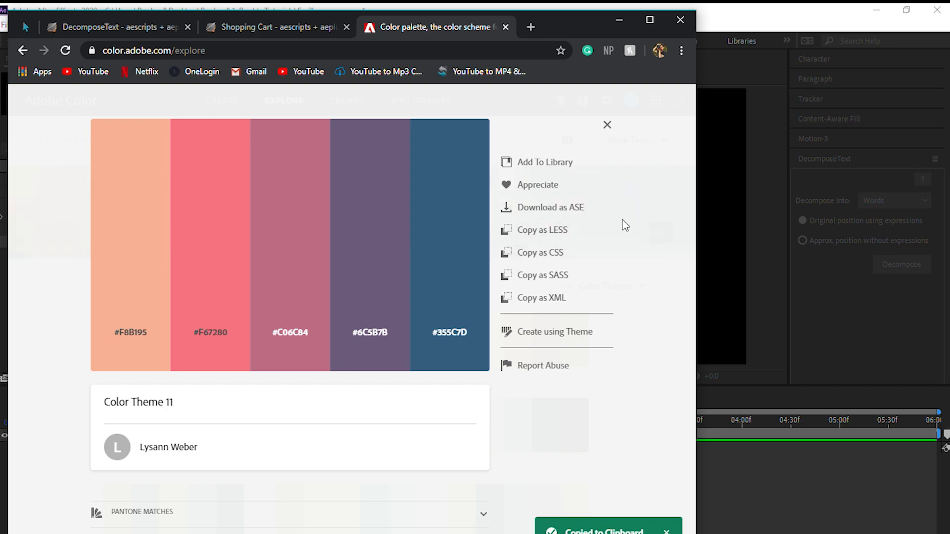
Switch back to After Effects, create the composition-sized solid in colour F8B195 and lock its layer
click(732, 65)
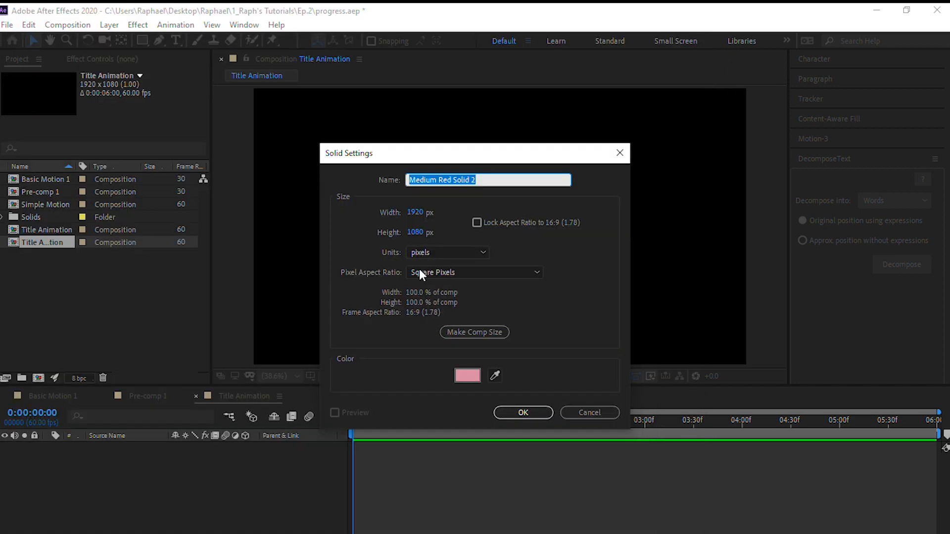
click(467, 376)
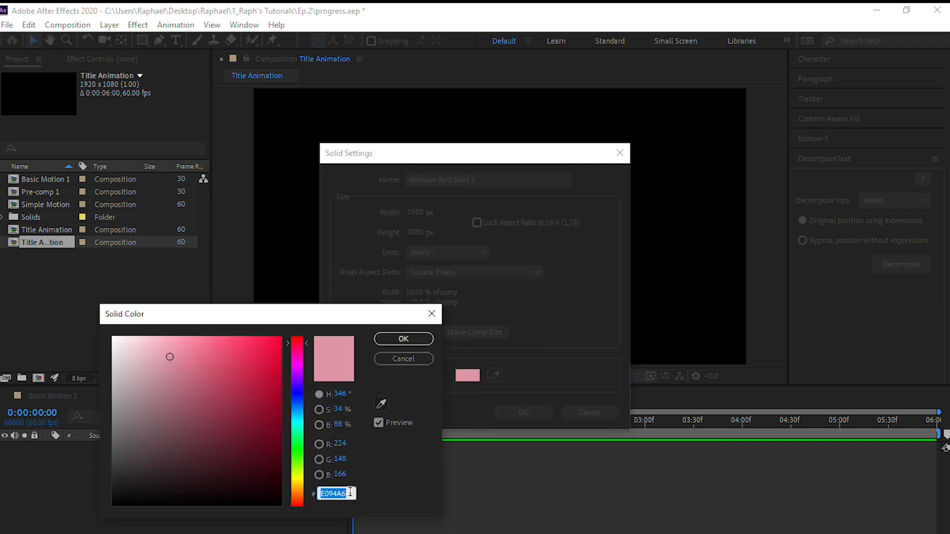
key(ctrl+v)
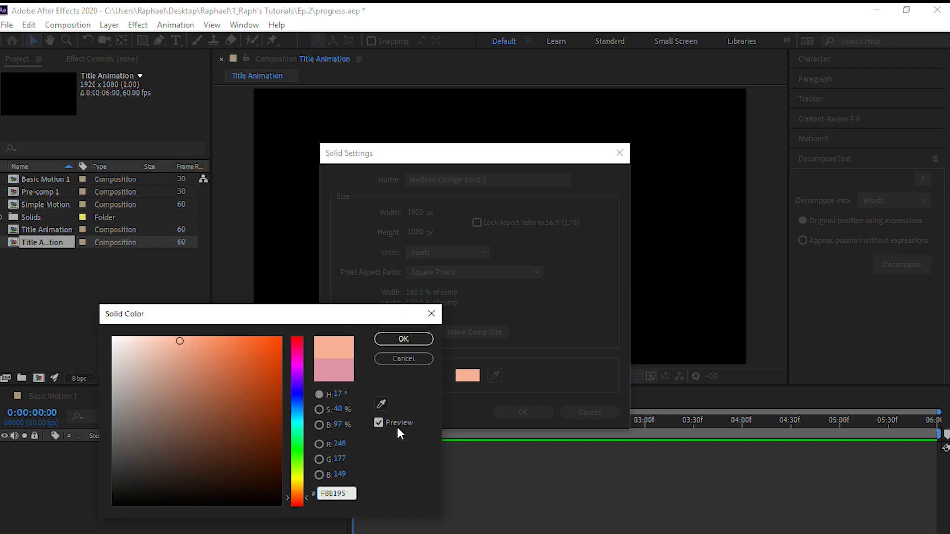
click(398, 340)
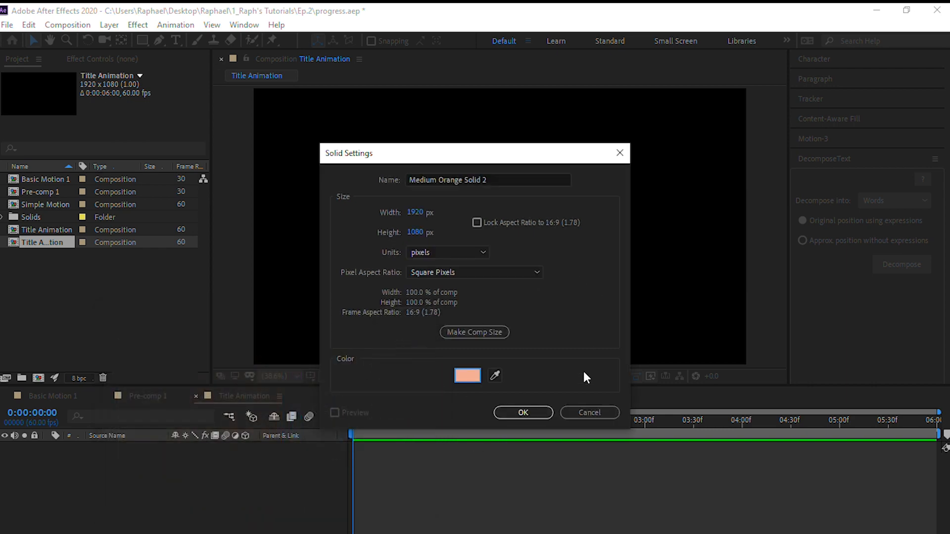
click(512, 413)
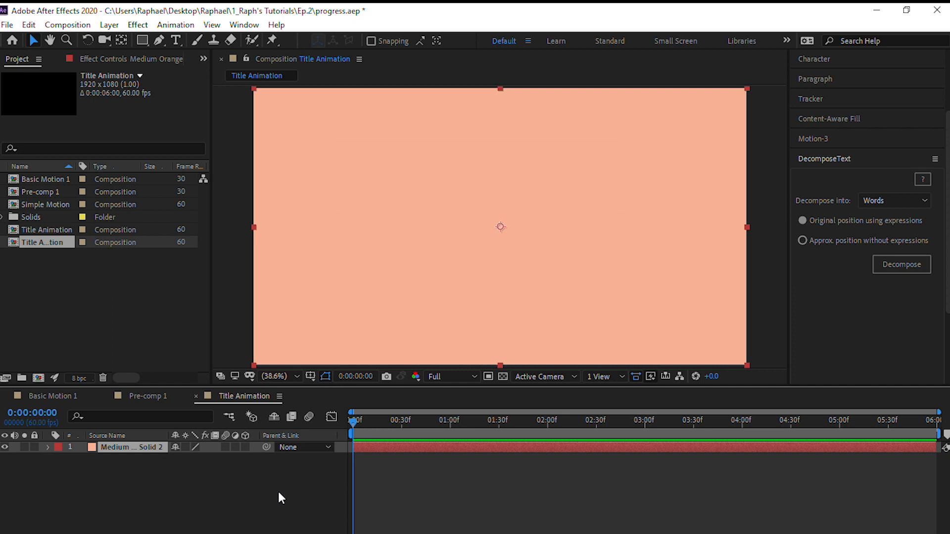
click(169, 484)
click(34, 447)
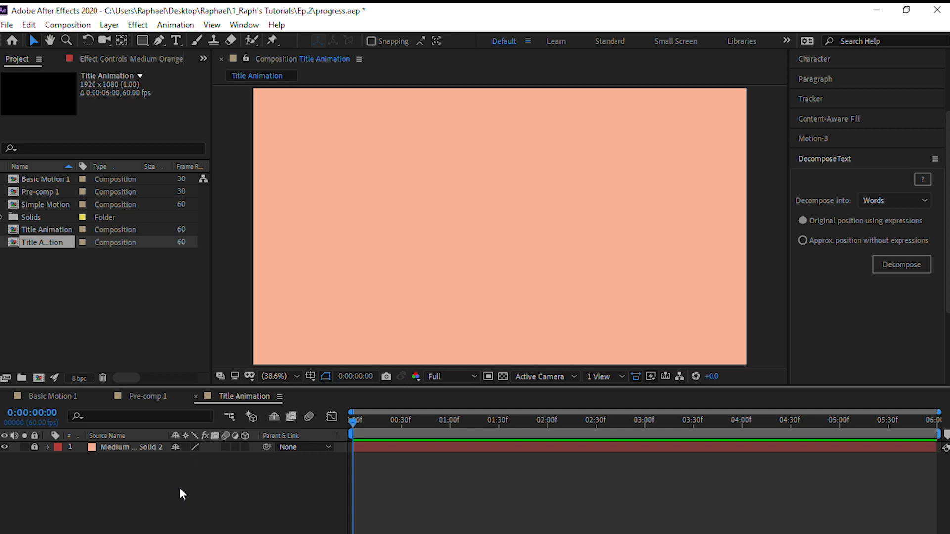
Add a text layer in the upper part of the composition reading "This video is" and "Totally Awesome" on two lines
key(ctrl+t)
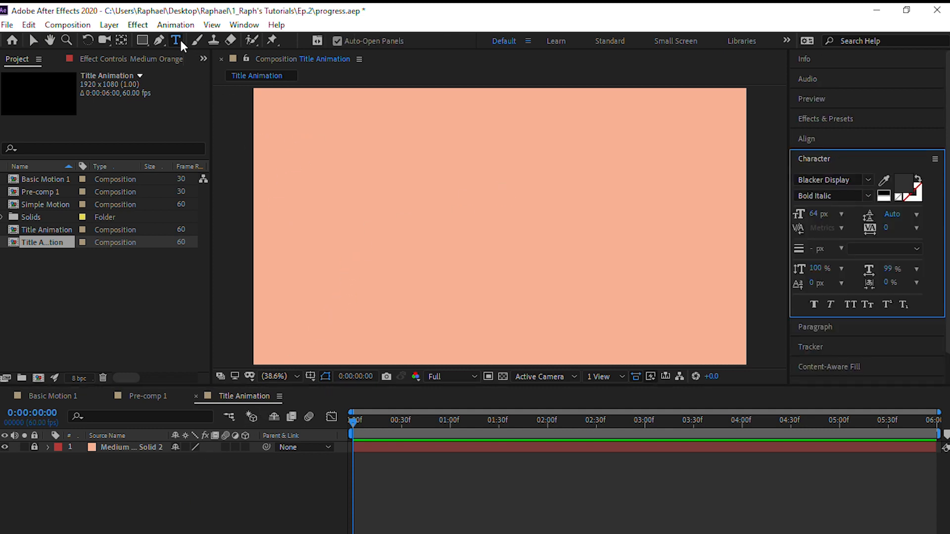
click(319, 168)
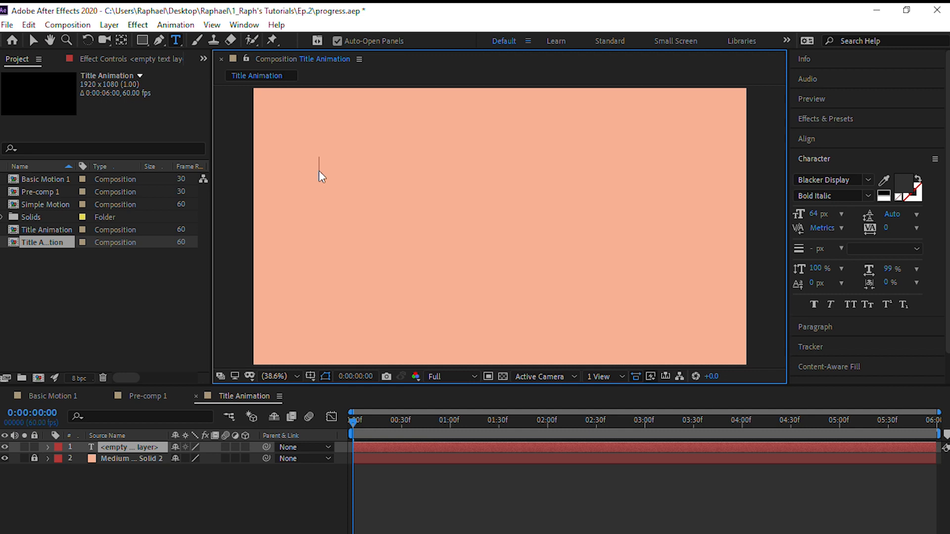
text(Thi)
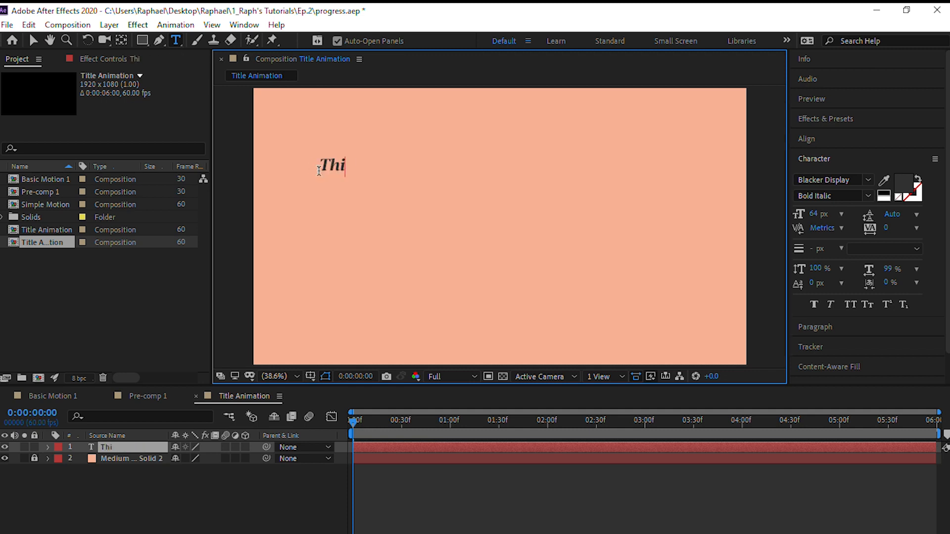
text(s video is)
key(BackSpace)
key(Return)
text(Tota)
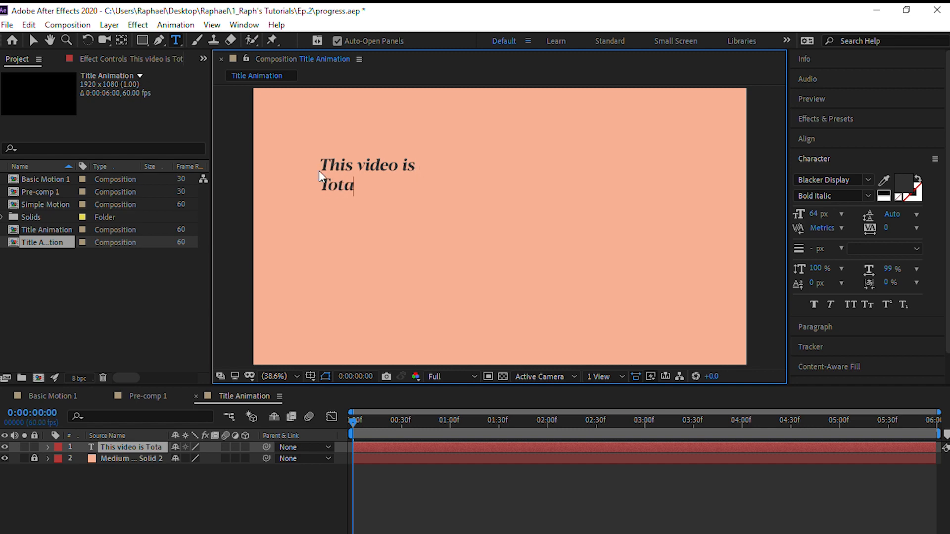
text(lly Awesome)
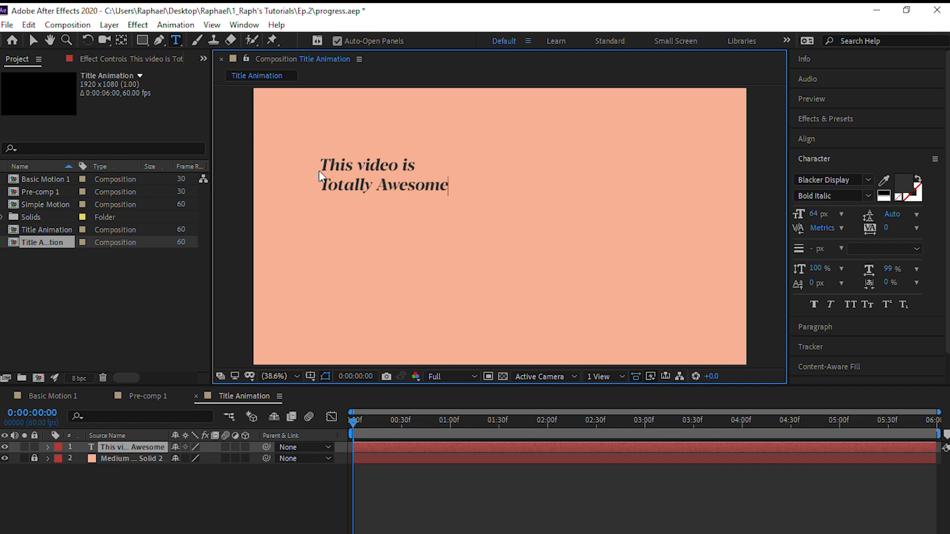
Enlarge all of the title text to a font size of 170 px
key(ctrl+a)
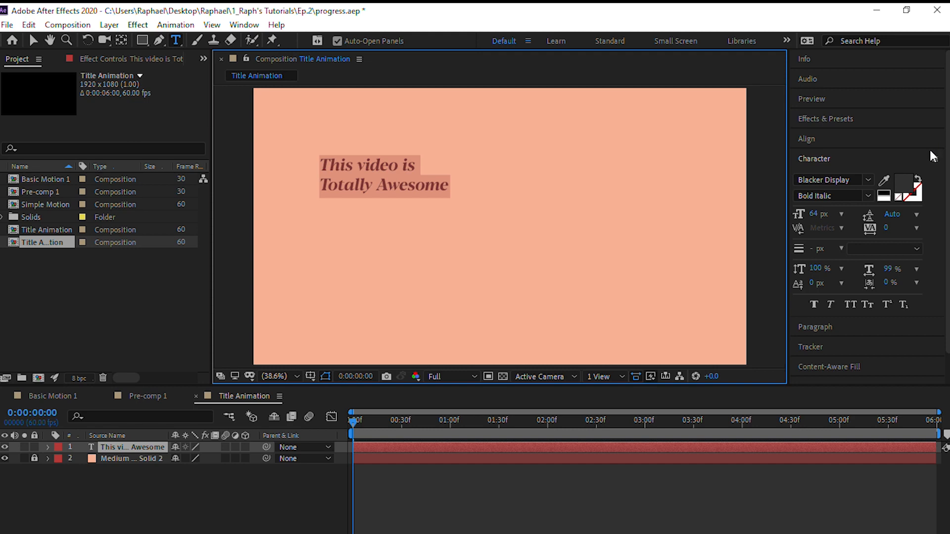
click(816, 218)
drag(816, 219, 884, 208)
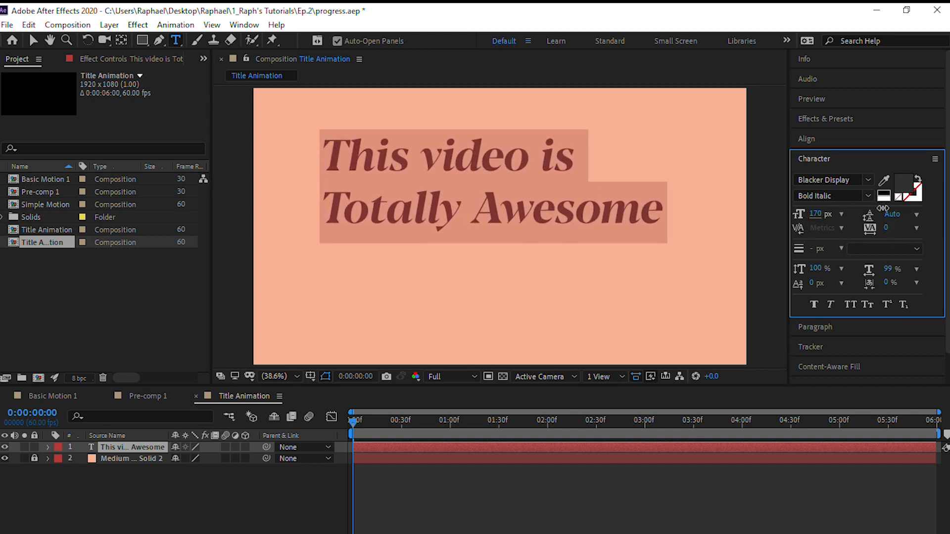
click(582, 201)
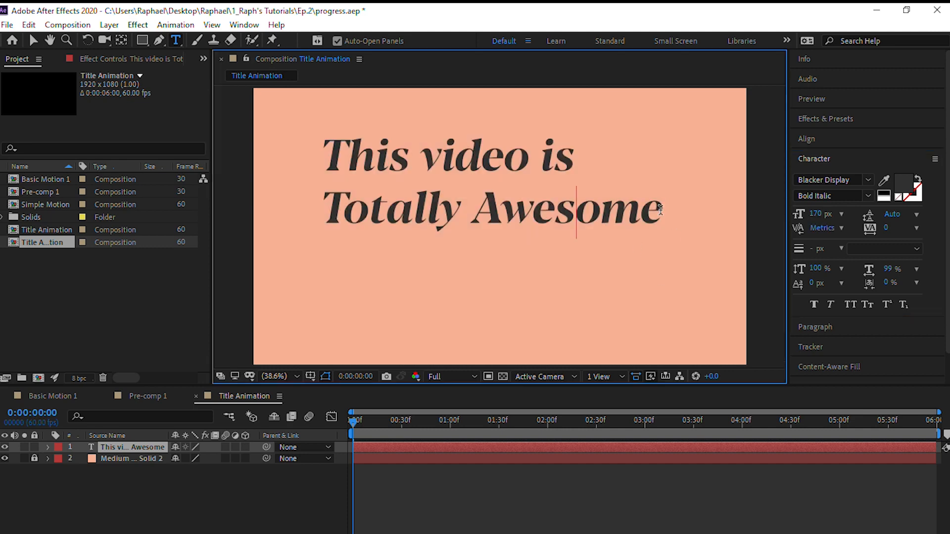
Change the font of the whole title to Product Sans Bold and finish editing the text
drag(663, 209, 197, 170)
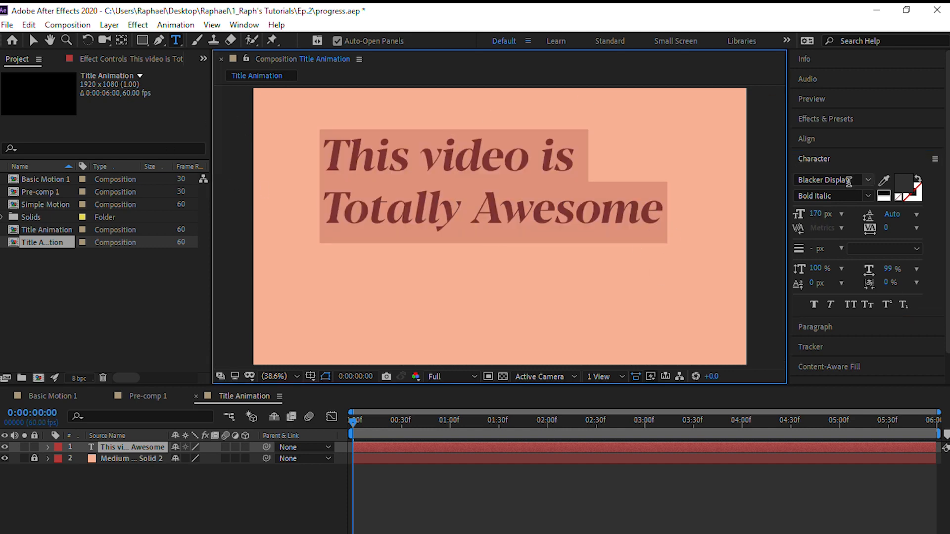
click(851, 182)
text(pro)
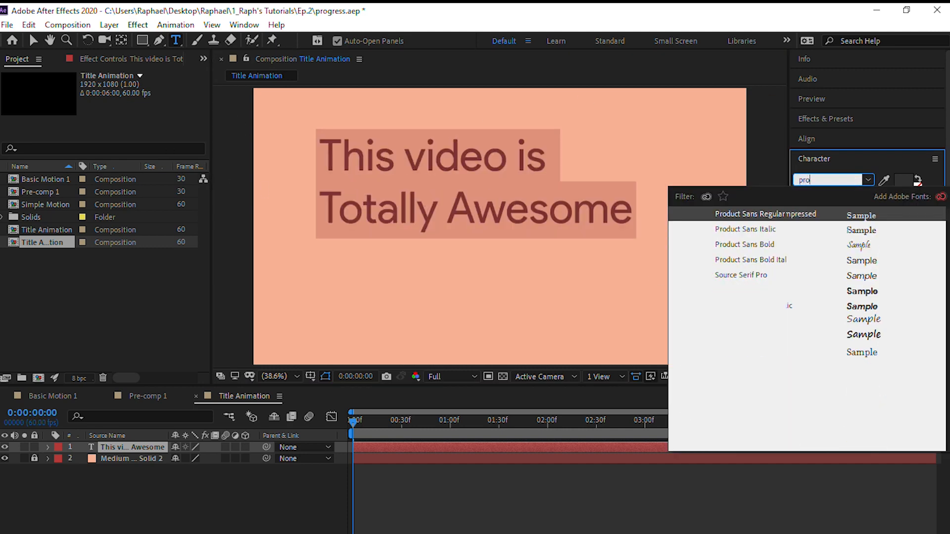
key(Down)
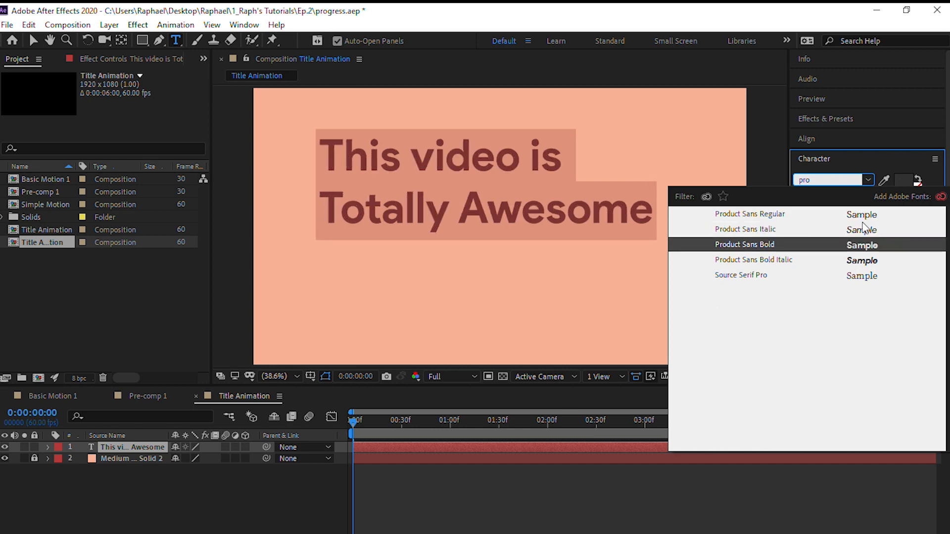
key(Return)
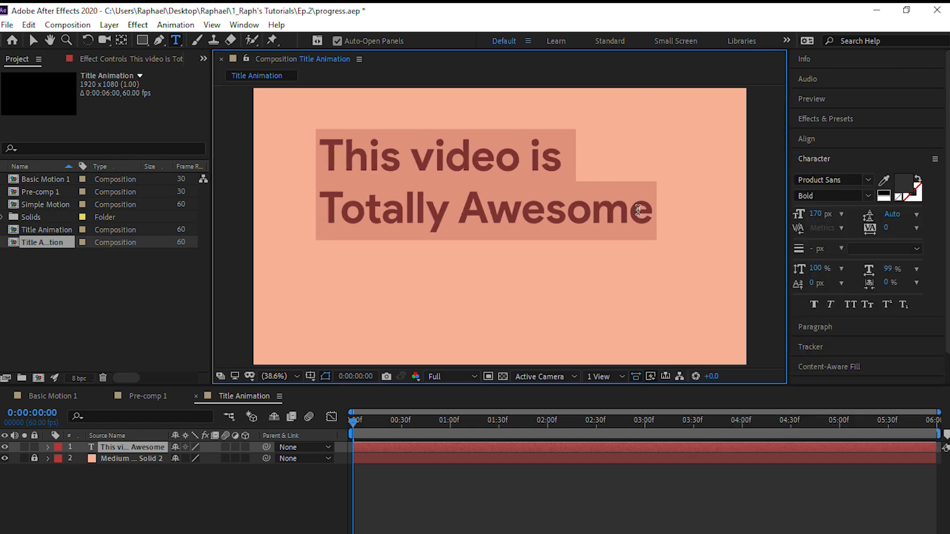
click(637, 212)
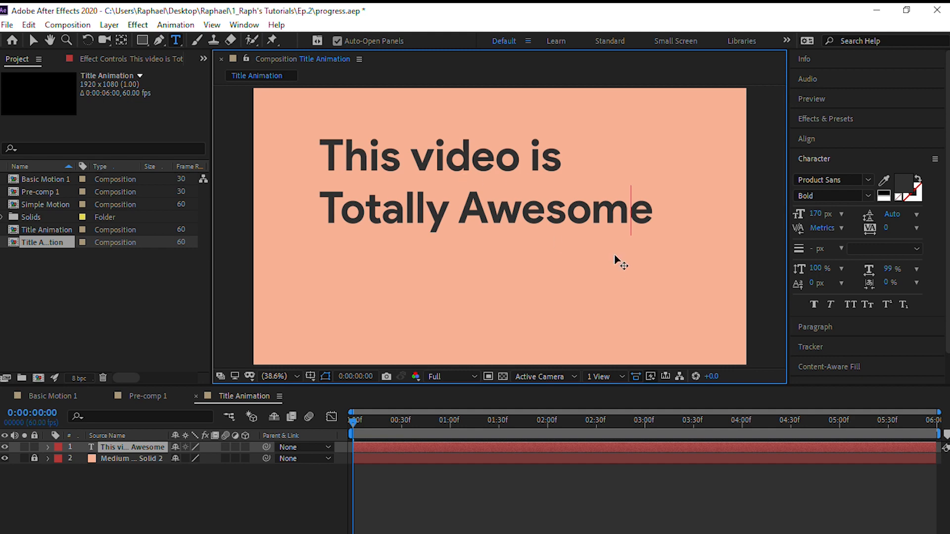
click(33, 40)
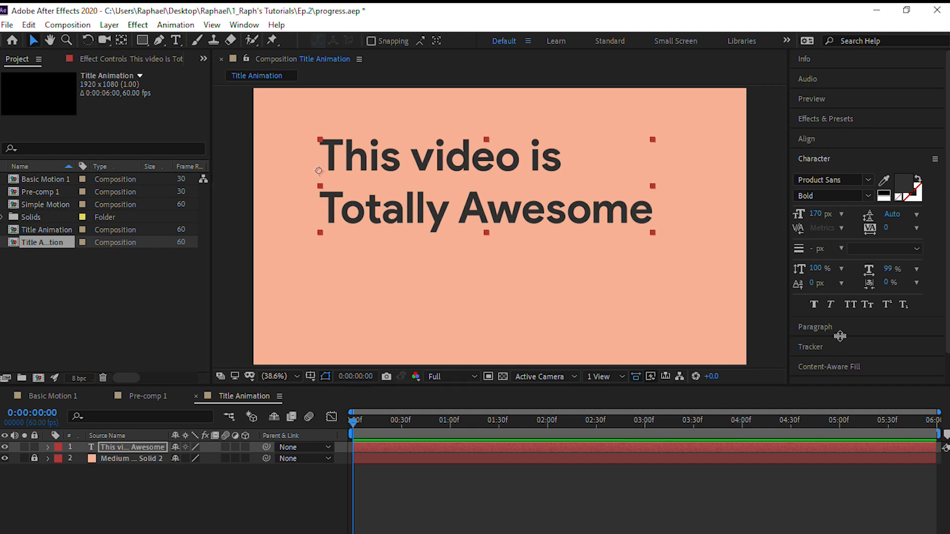
Try several anchor point positions on the title text with Motion-3 and set the anchor to its centre
scroll(833, 333, down, 2)
click(836, 359)
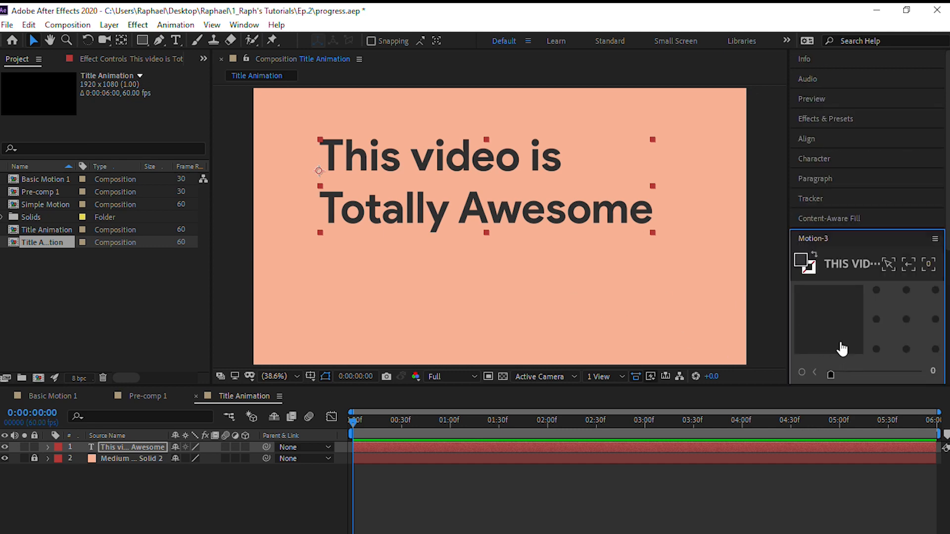
scroll(823, 285, down, 3)
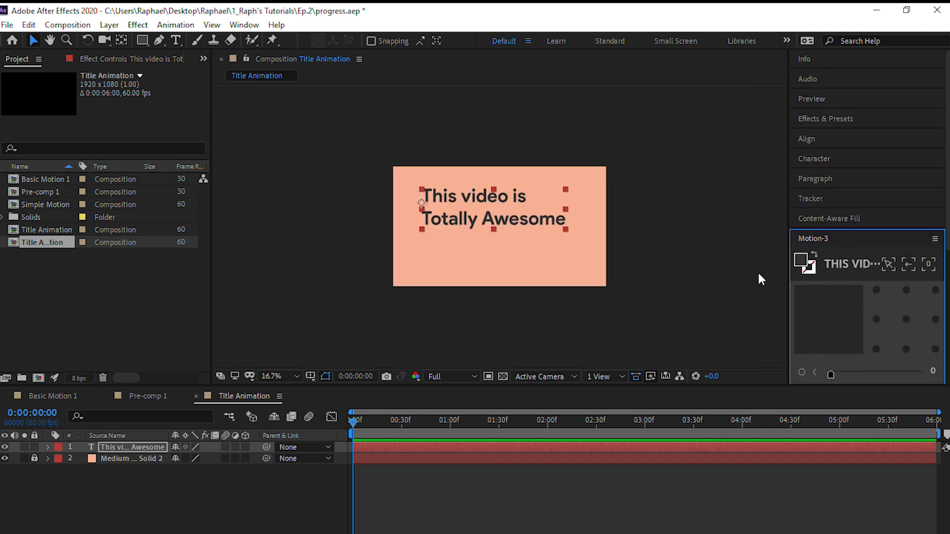
scroll(552, 278, up, 2)
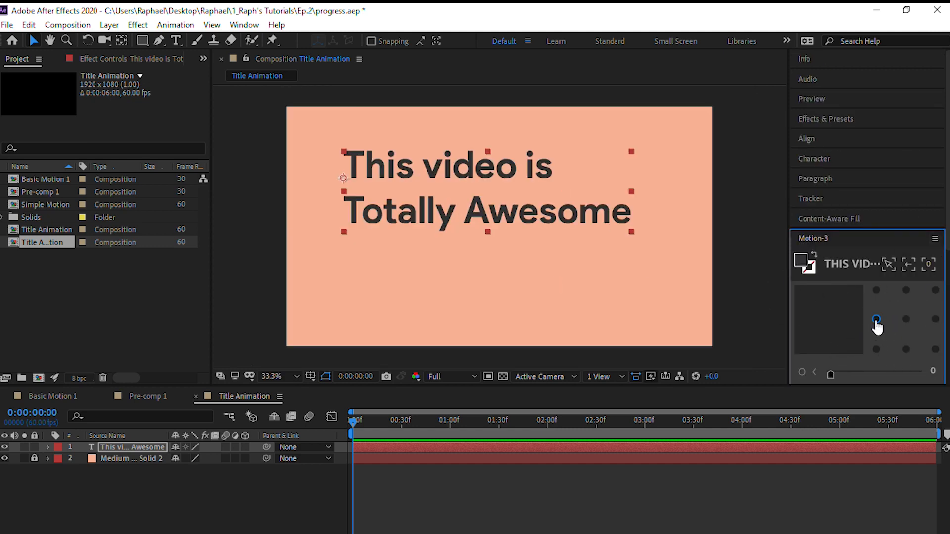
click(876, 290)
click(876, 349)
click(935, 320)
click(906, 320)
Try moving the title's anchor point by hand with the Pan Behind tool, and recentre it with Motion-3
click(121, 40)
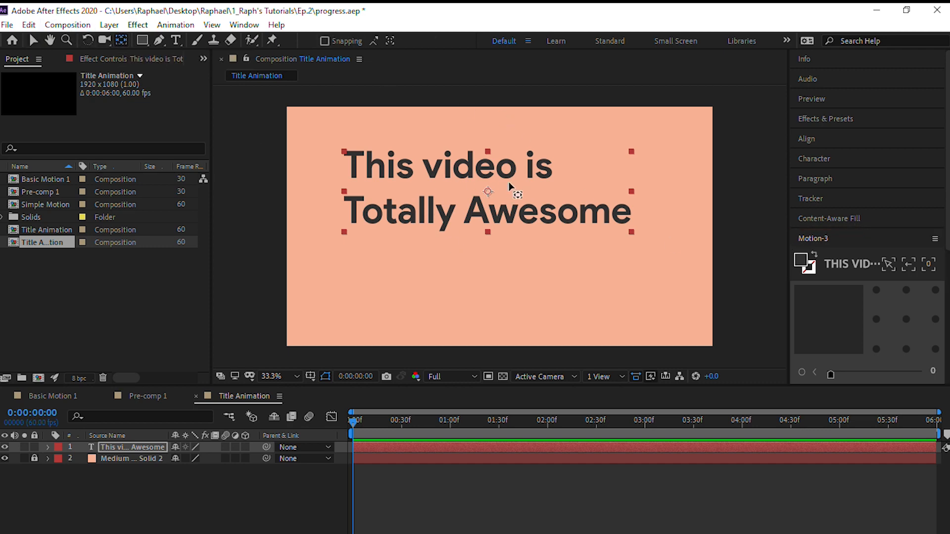
drag(489, 192, 430, 190)
drag(457, 161, 488, 188)
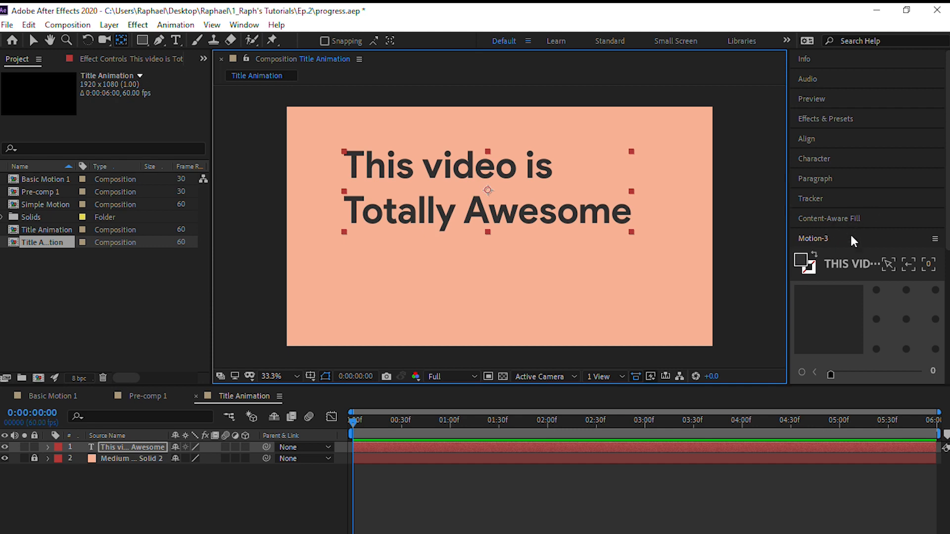
click(908, 321)
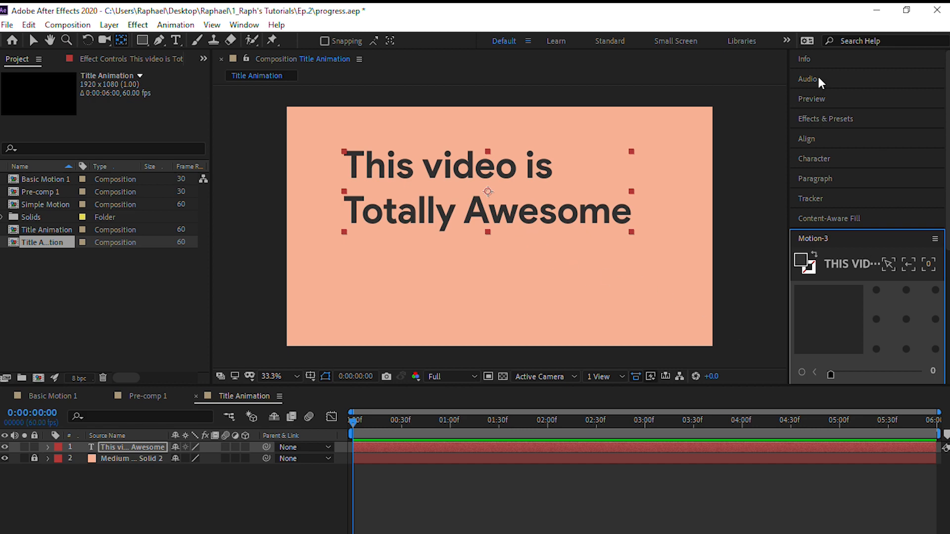
Centre the title text horizontally and vertically in the composition and deselect it
click(806, 138)
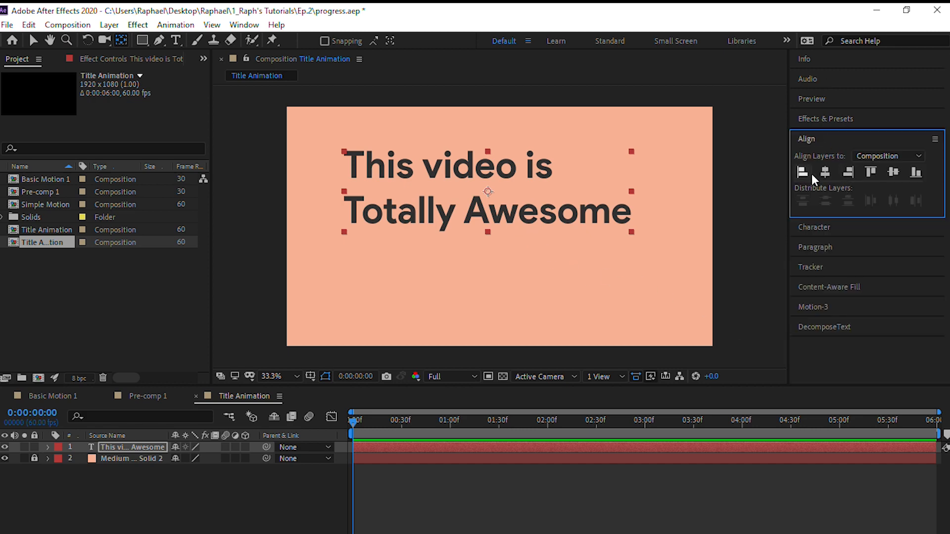
click(824, 172)
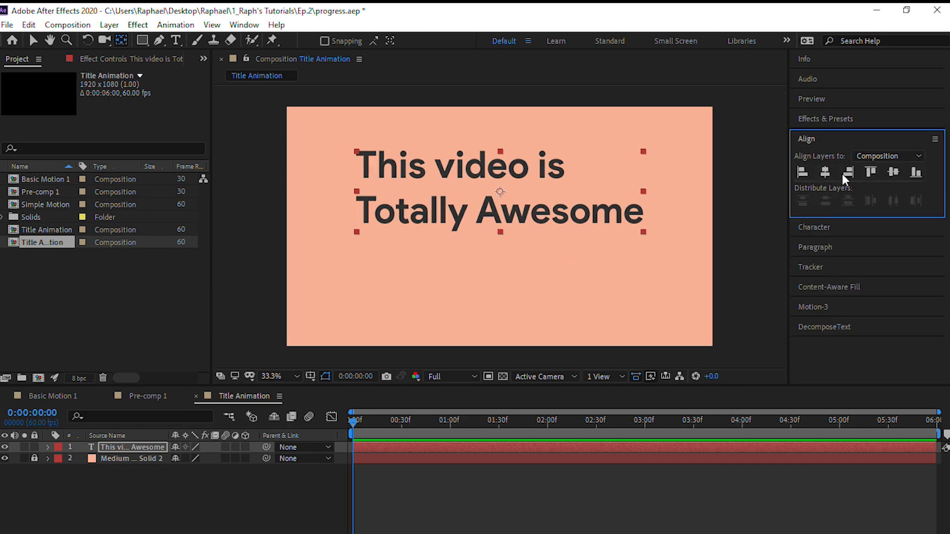
click(893, 173)
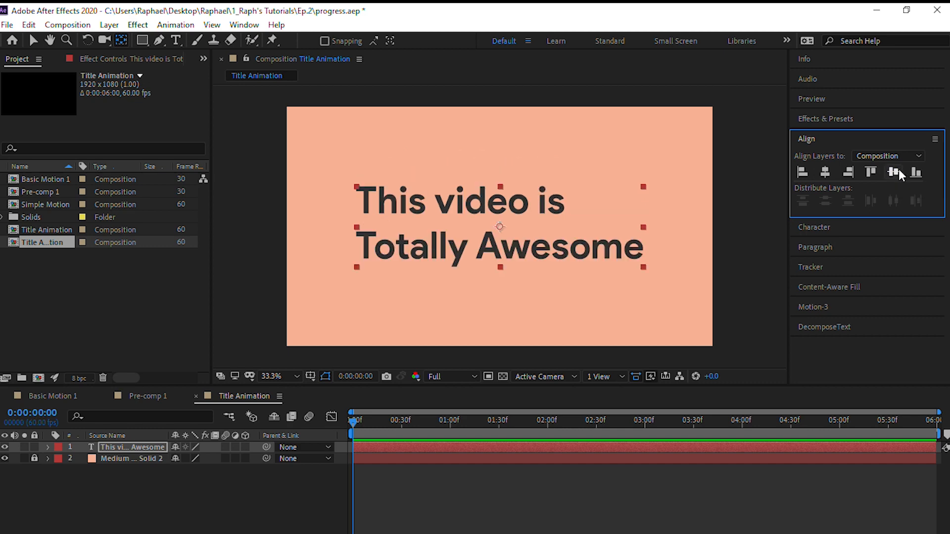
click(453, 295)
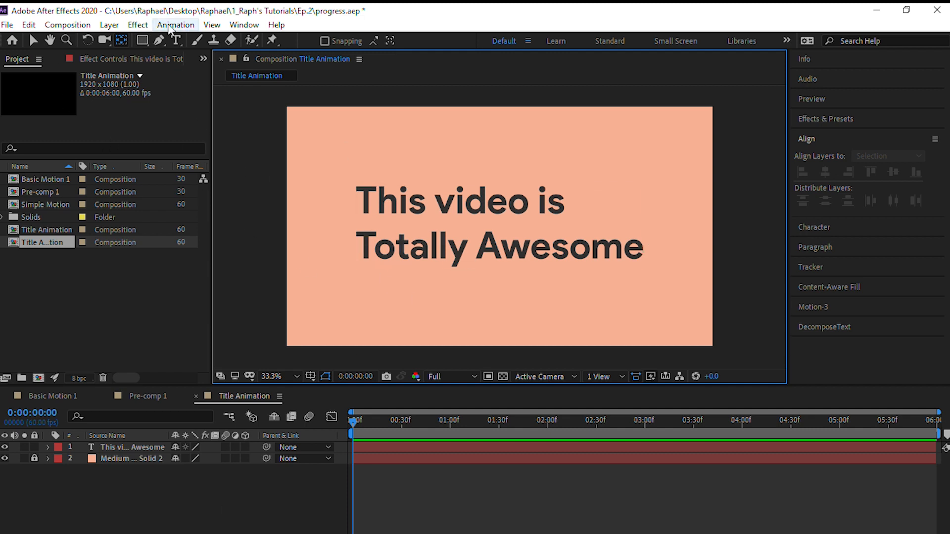
Draw a straight horizontal line just below the title with the Pen tool, slightly wider than the text on both ends
click(158, 40)
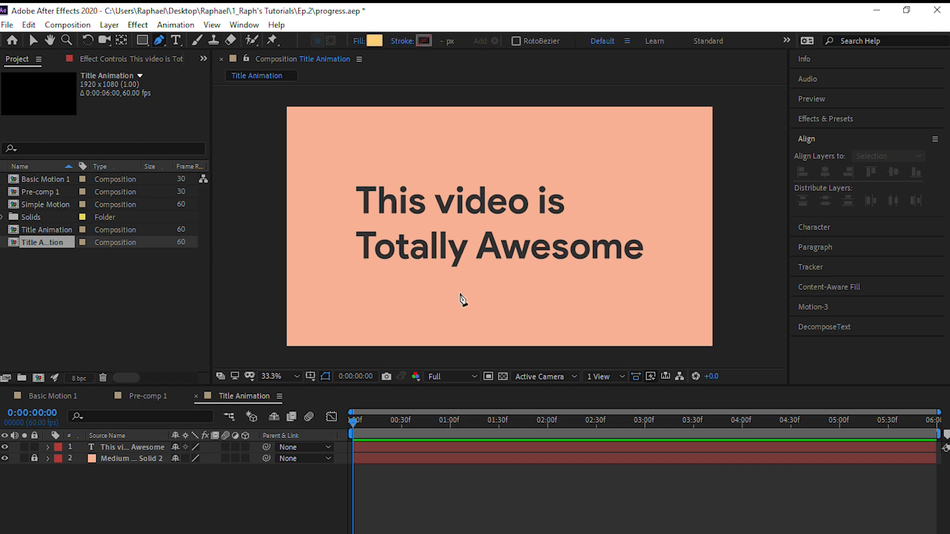
click(342, 270)
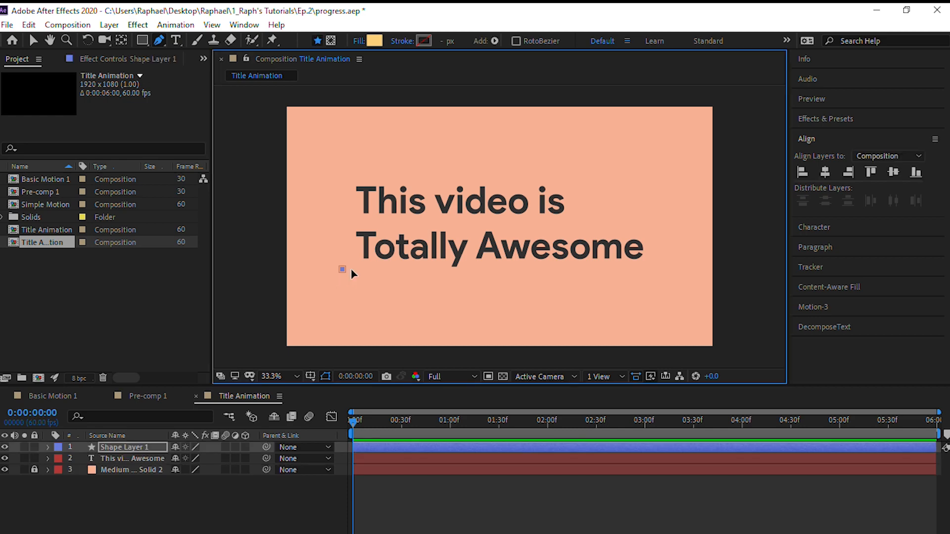
click(650, 269)
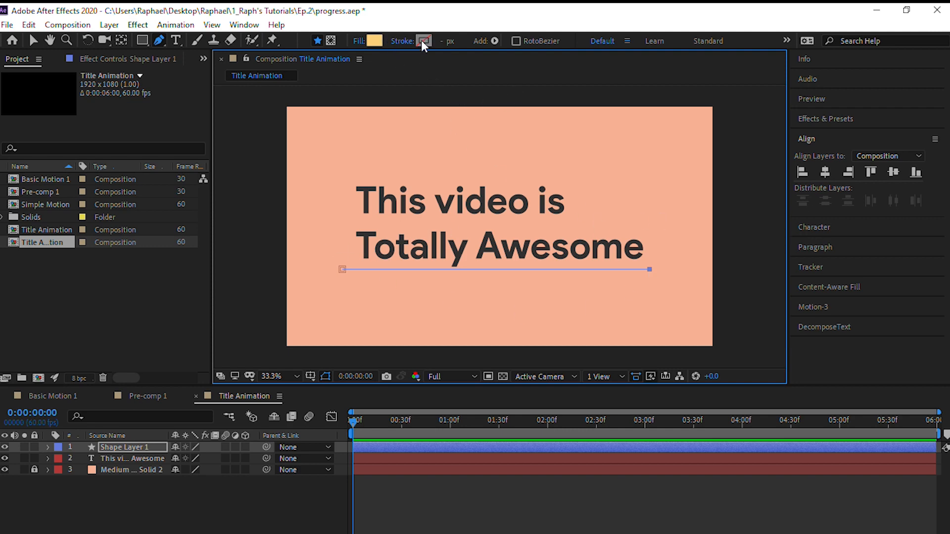
Remove the line's fill and give it a solid colour stroke
alt+click(375, 41)
alt+click(375, 40)
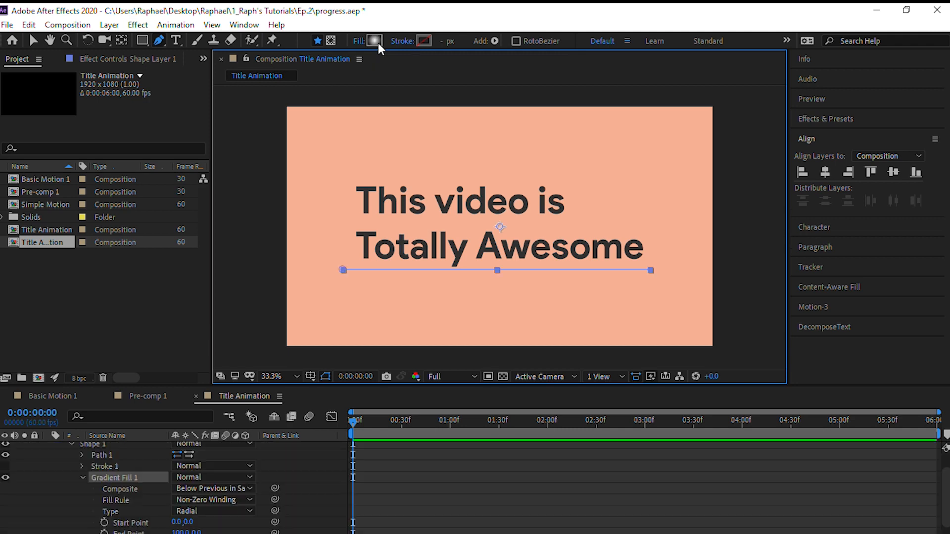
alt+click(377, 41)
alt+click(420, 43)
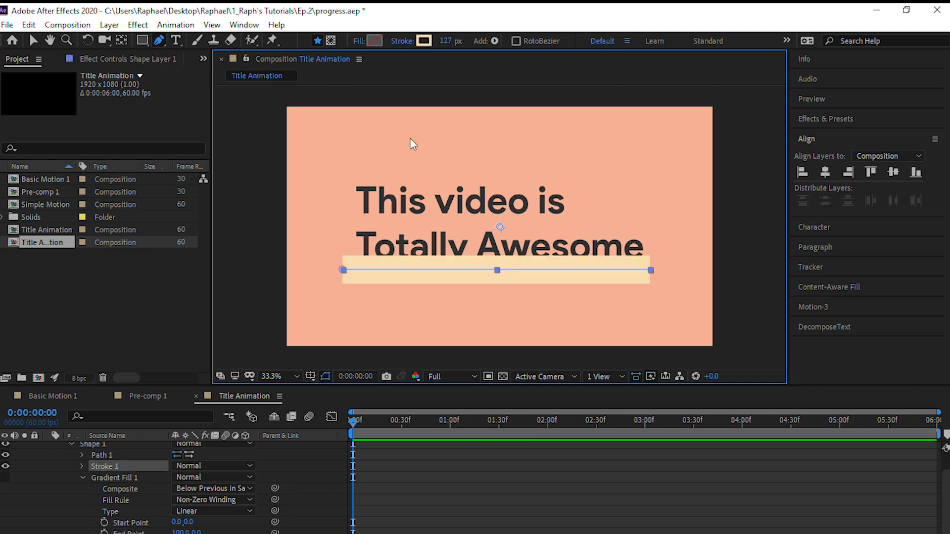
Try a stroke width of 6 px on the line under the title
click(450, 43)
key(Right)
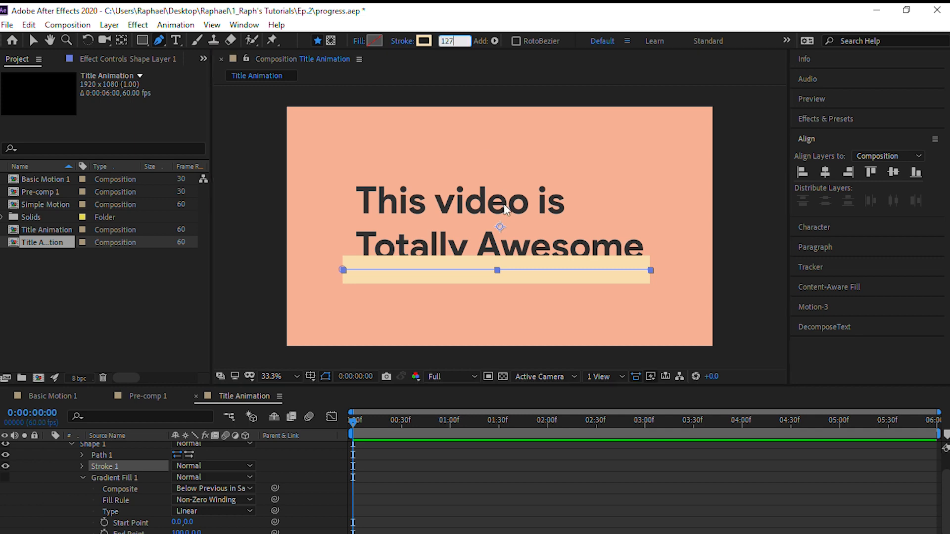
key(BackSpace)
key(BackSpace)
key(BackSpace)
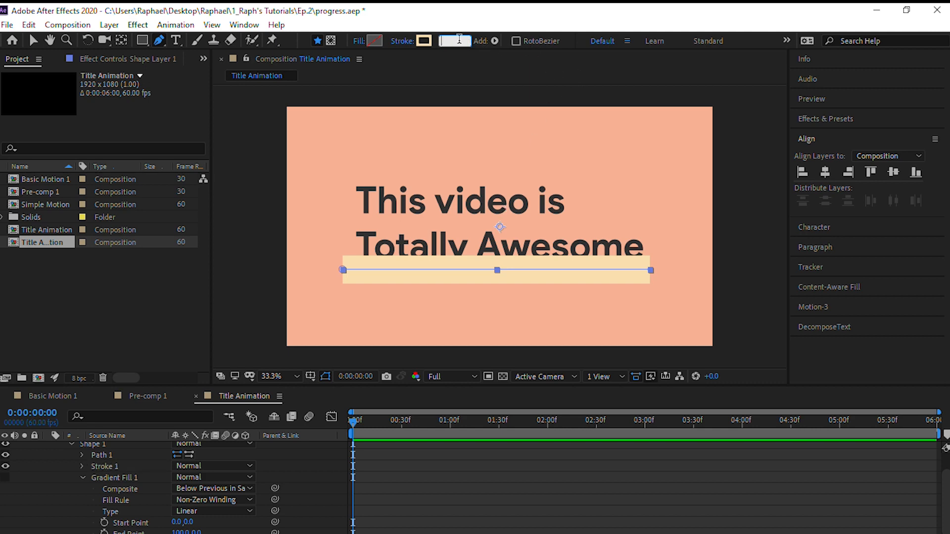
text(6)
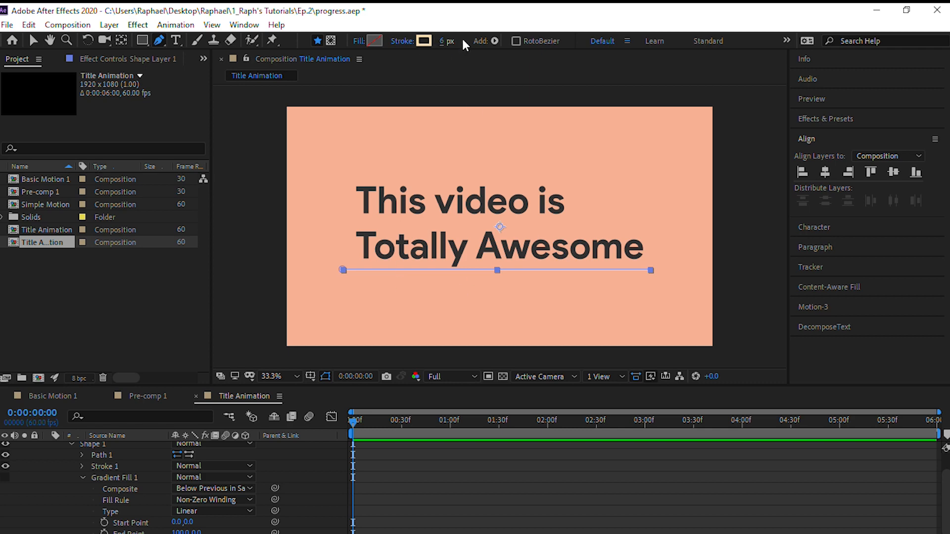
Set the line's stroke width to 15 px
click(444, 42)
text(15)
key(Return)
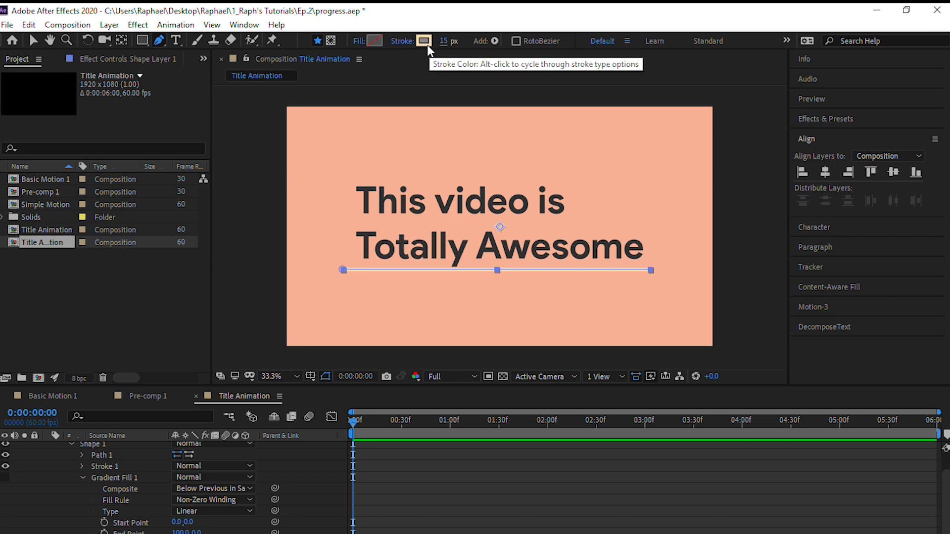
Sample a dark grey from the screen as the line's stroke colour, #232323
click(426, 44)
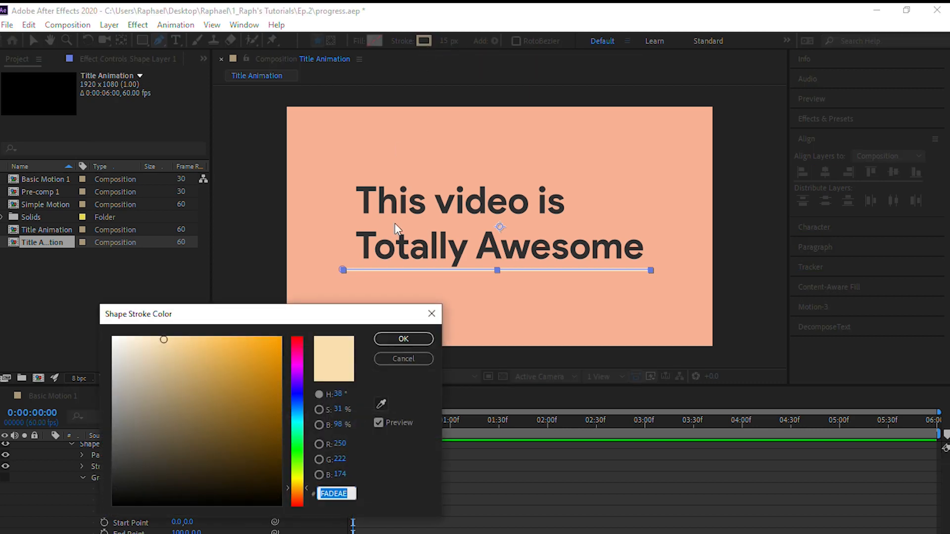
click(381, 403)
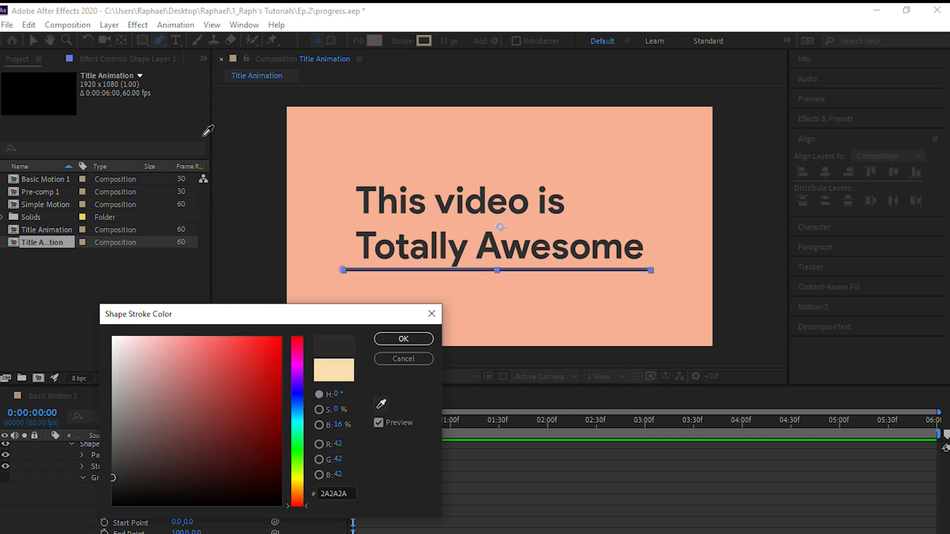
click(243, 169)
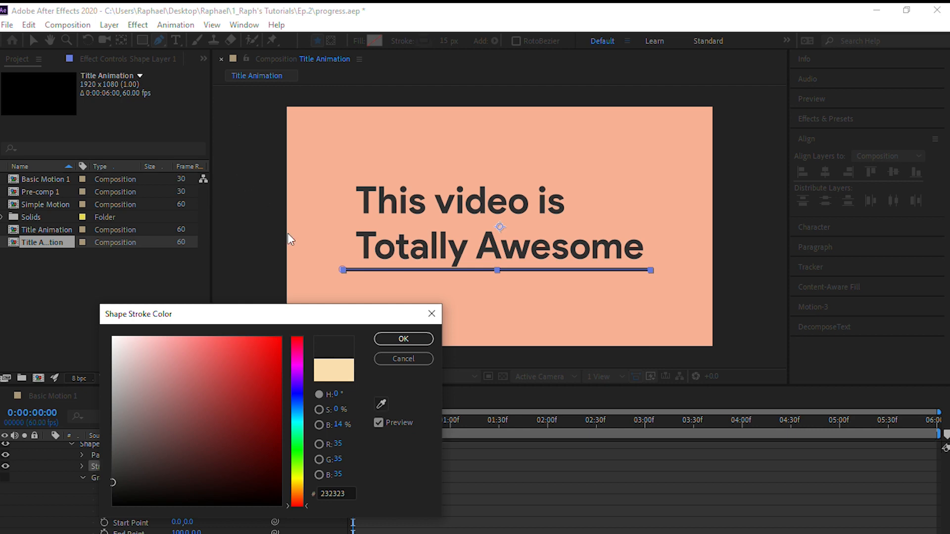
click(404, 339)
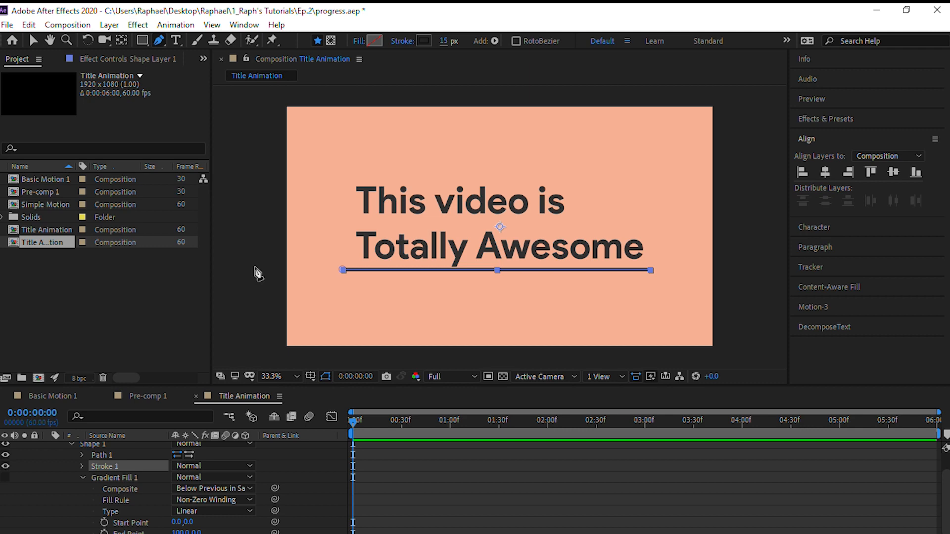
Nudge the line slightly downward to leave a gap below the title, and deselect it
key(v)
click(257, 268)
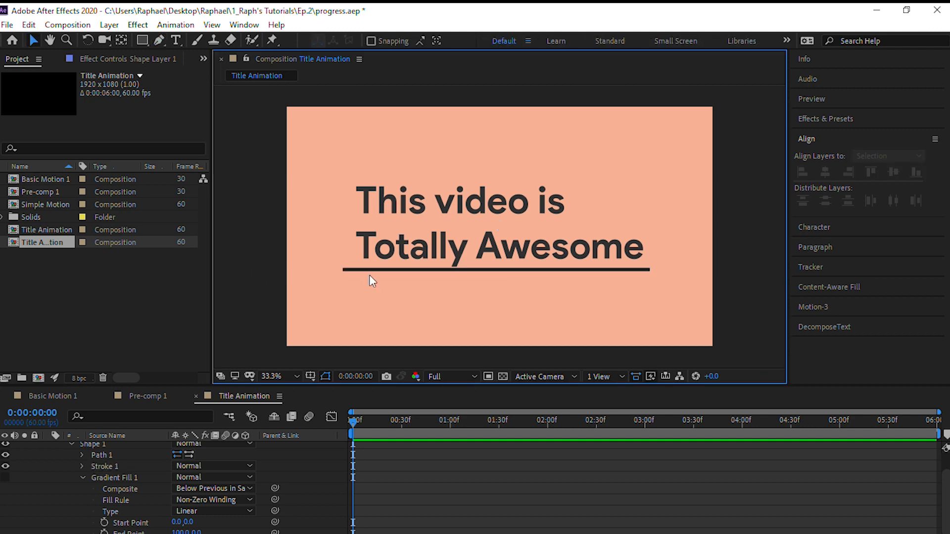
click(490, 270)
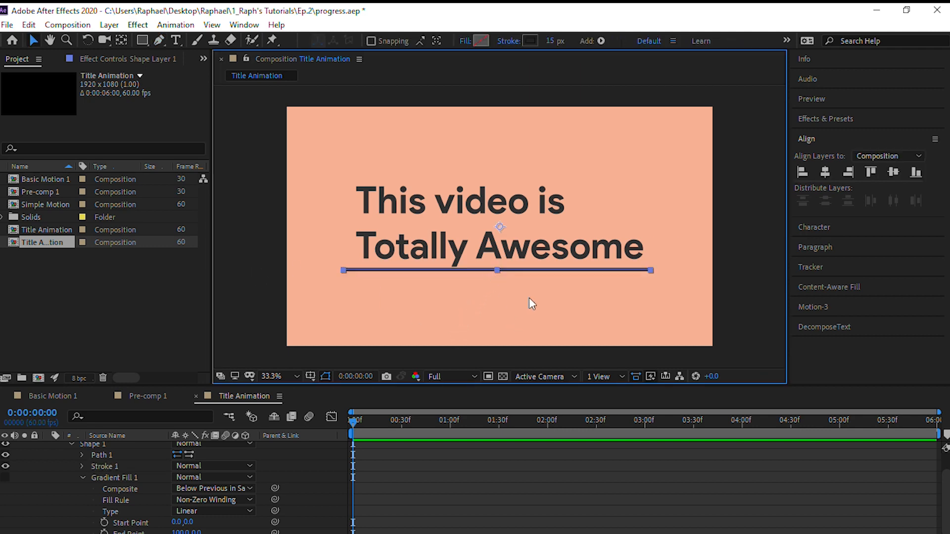
key(shift+Down)
key(shift+Down)
key(shift+Down)
key(shift+Down)
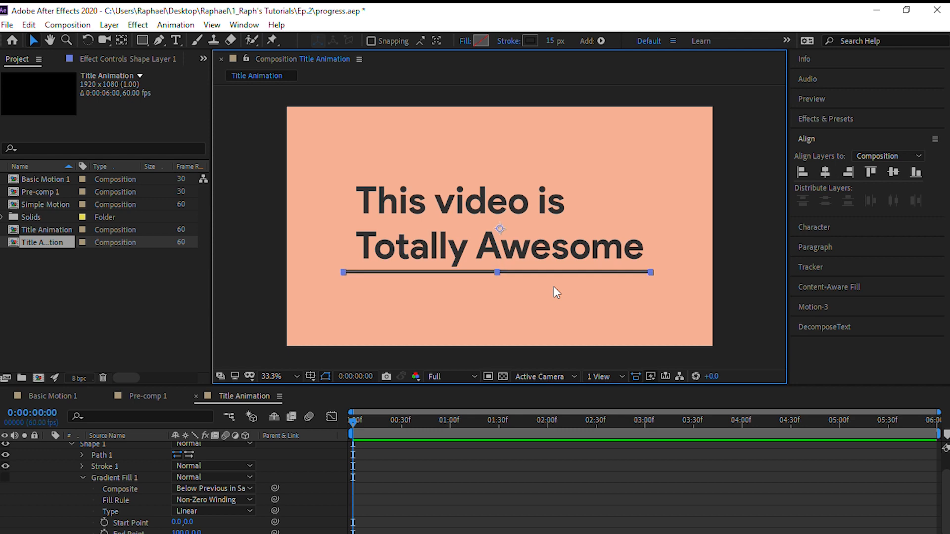
click(294, 246)
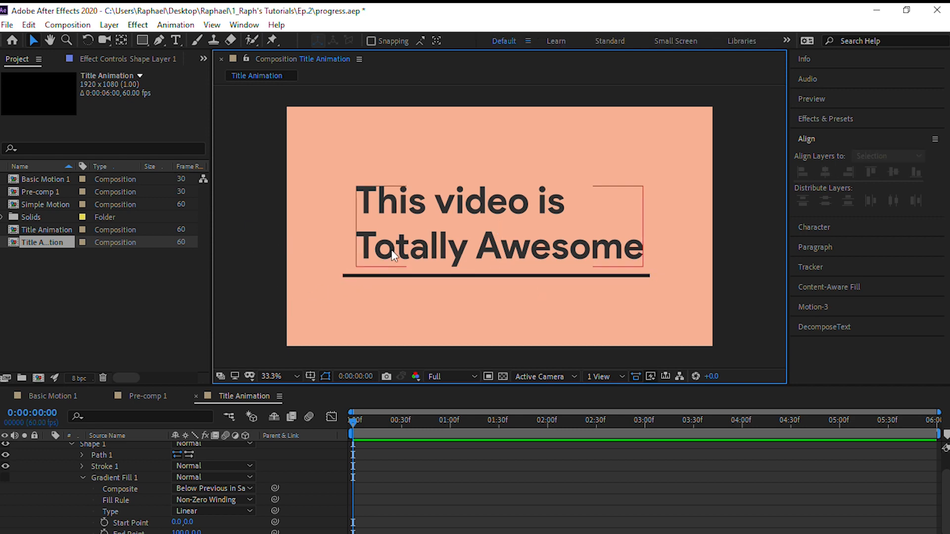
Change the line's stroke colour to a sampled dark grey, #343434, and deselect the line
click(448, 277)
click(534, 41)
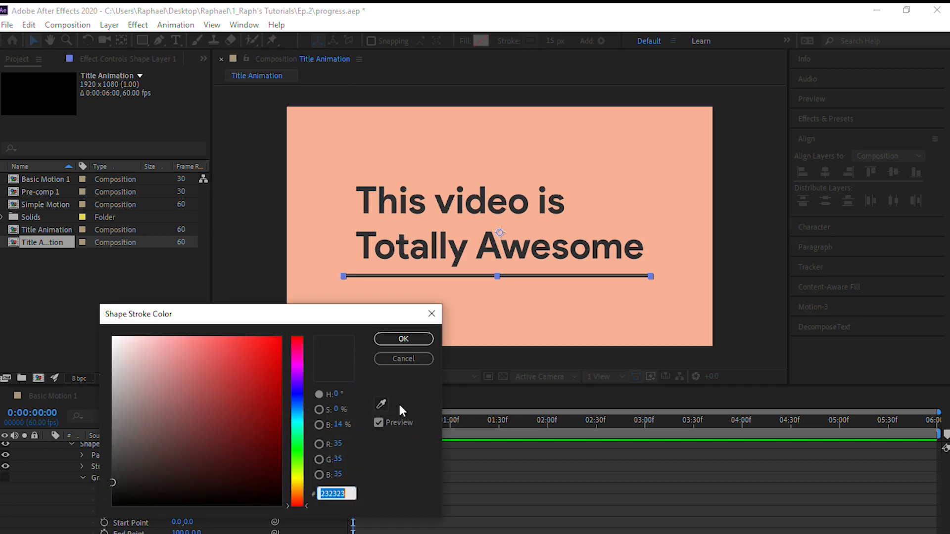
click(381, 404)
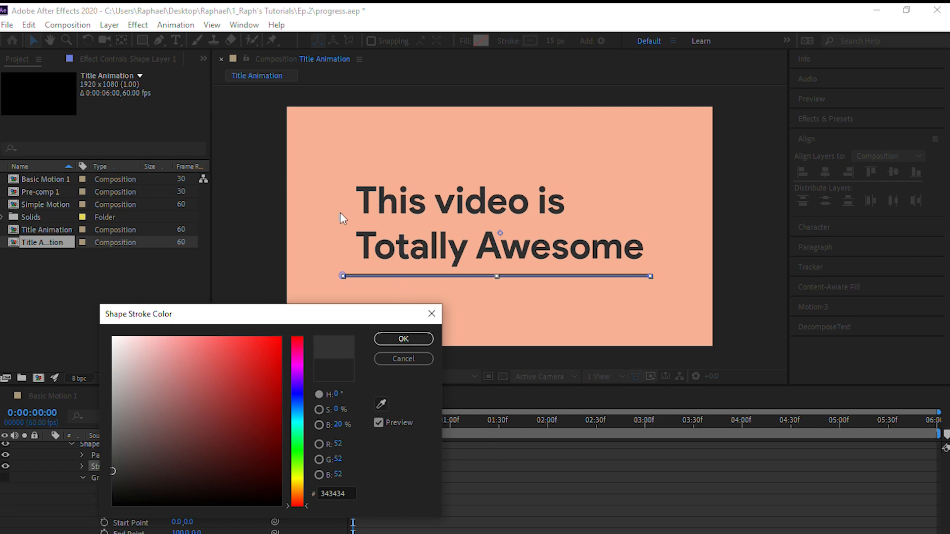
click(395, 341)
click(259, 281)
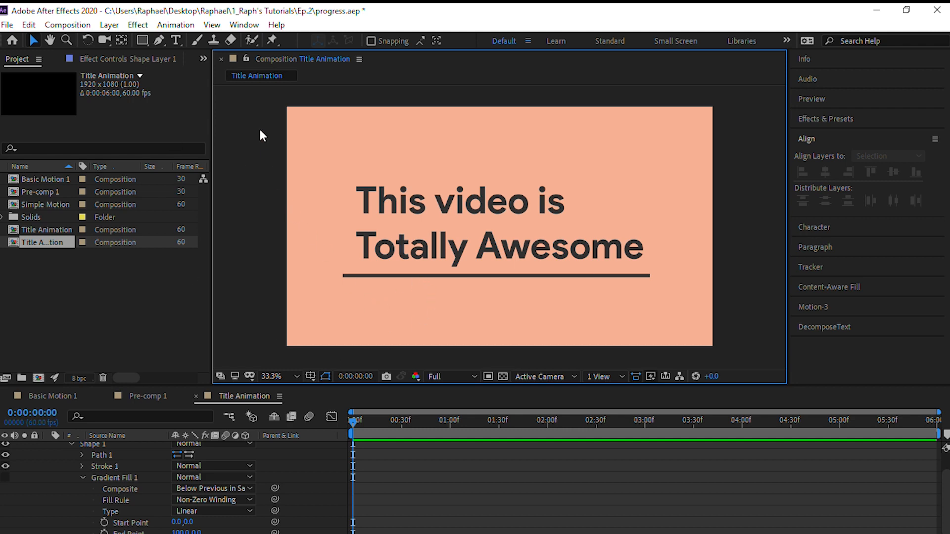
Add a new text layer reading "It really is!" below the title, aligned with its left edge
click(175, 40)
click(355, 296)
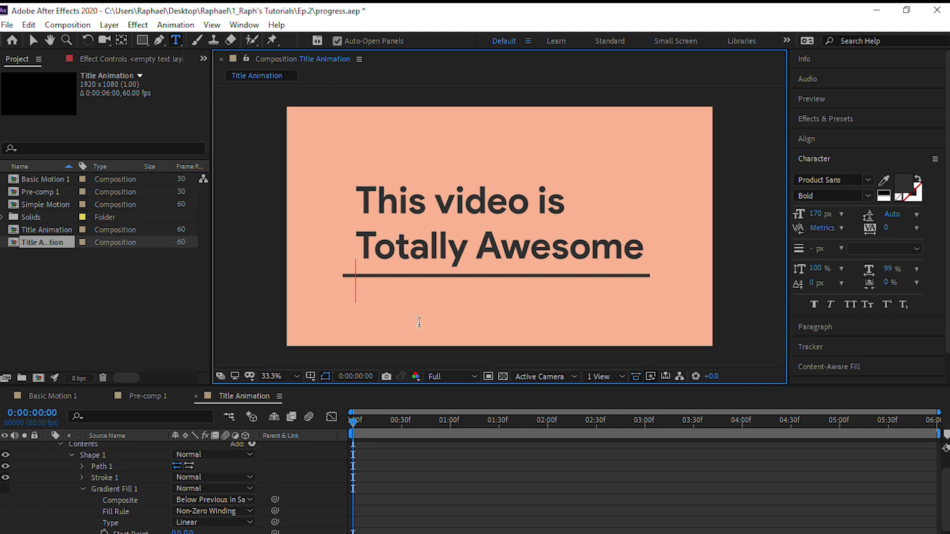
text(It)
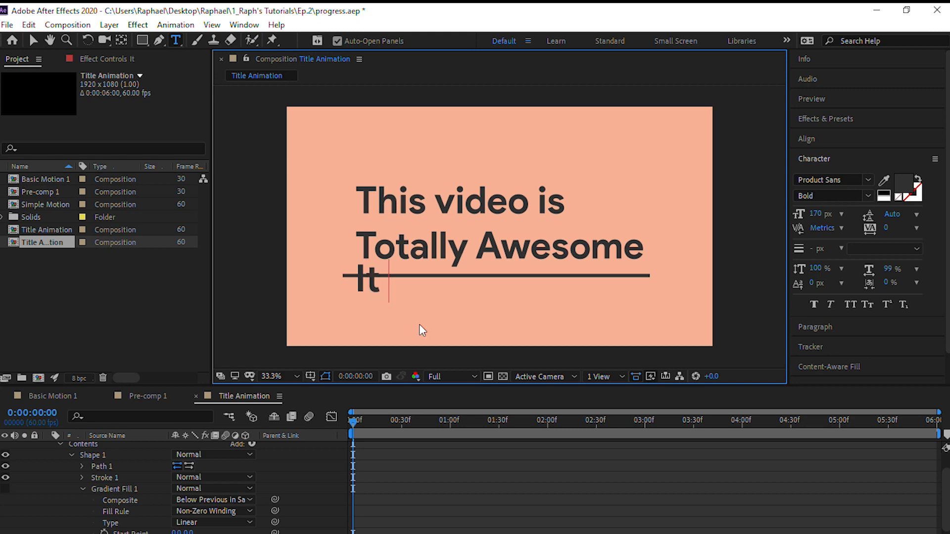
text( really)
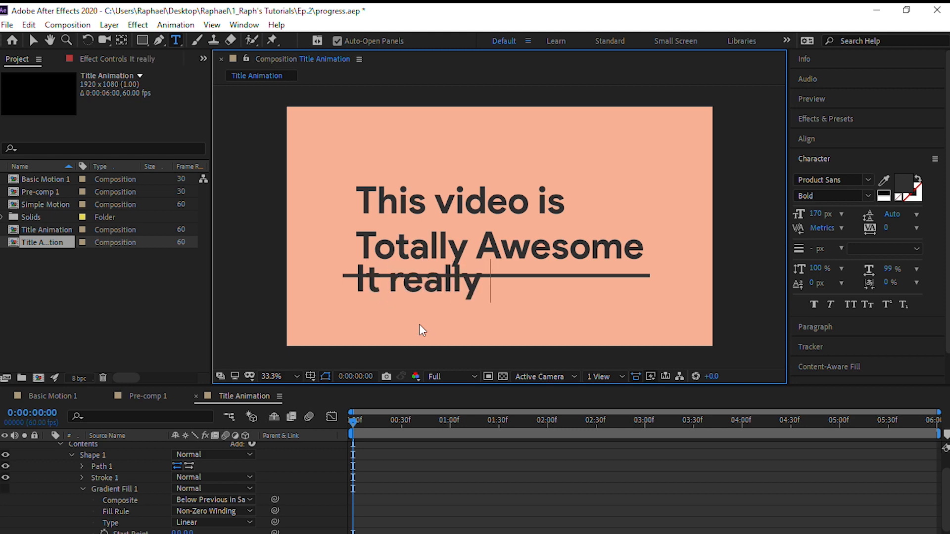
text( is!)
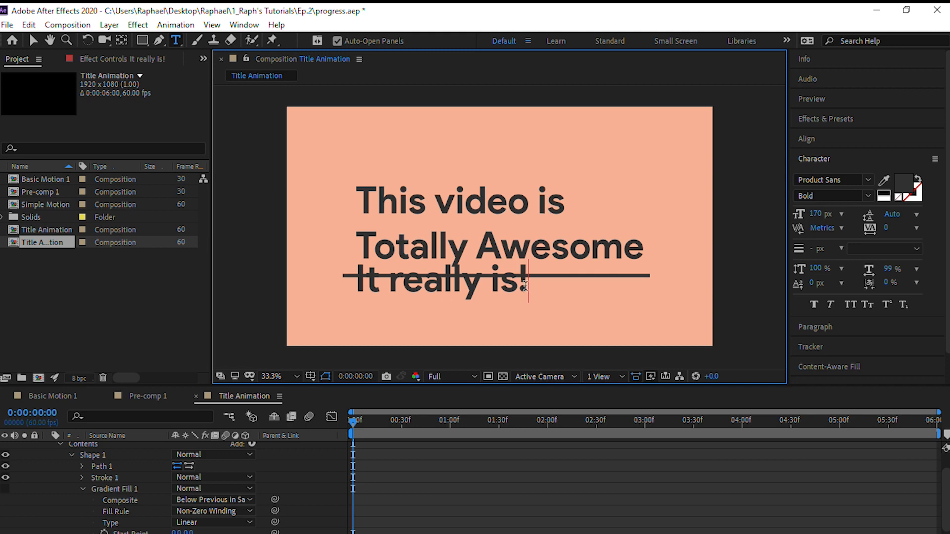
Reduce the whole "It really is!" text to a font size of 64 px
drag(527, 286, 282, 278)
drag(821, 217, 775, 220)
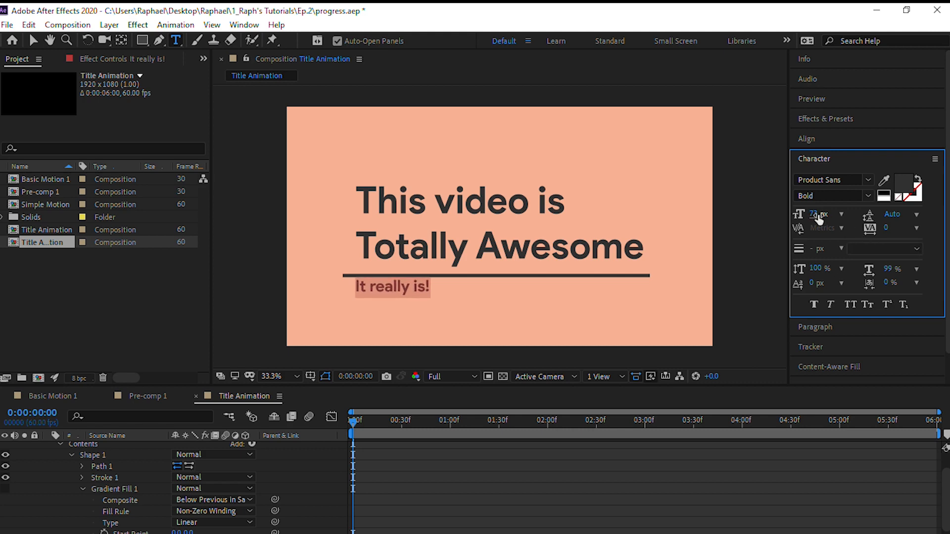
text(64)
key(Return)
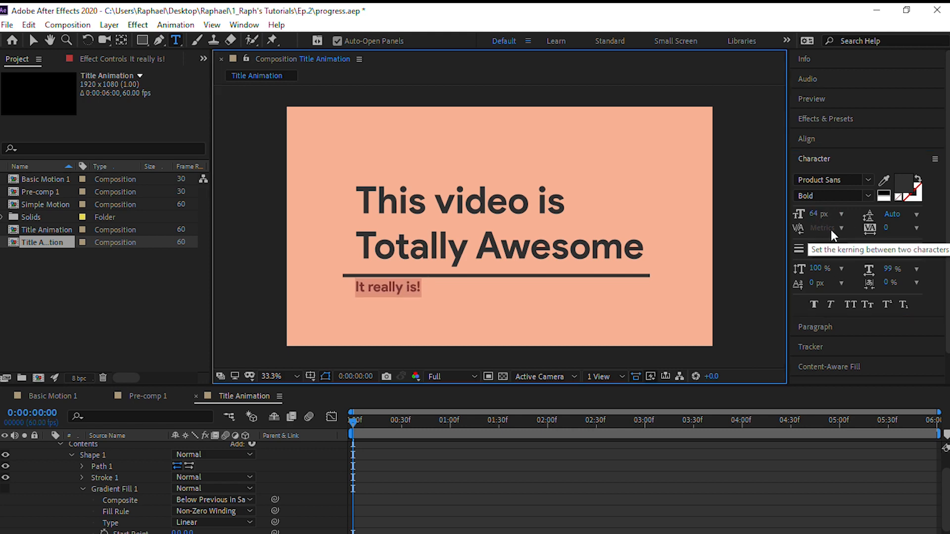
Change the font of the "It really is!" subtitle to Blacker Display Bold Italic
click(861, 181)
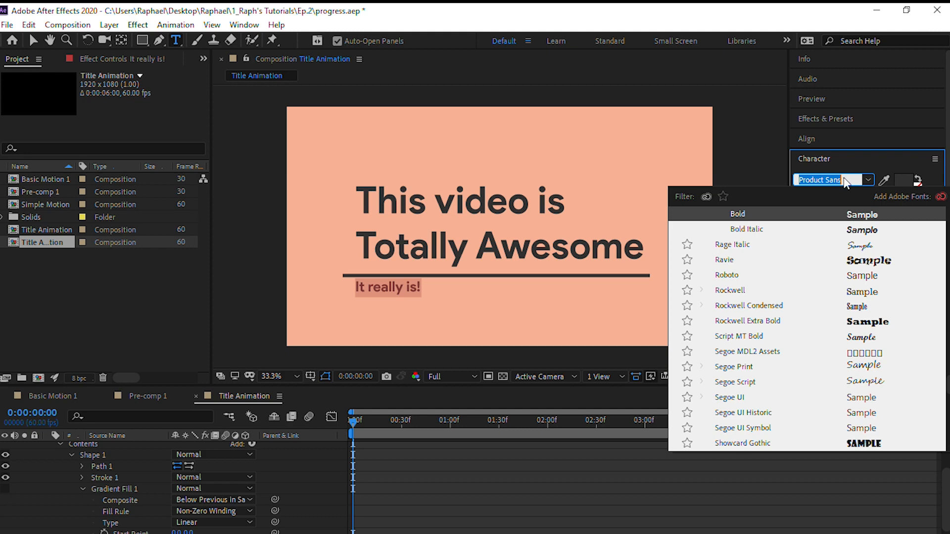
text(bal)
key(BackSpace)
key(BackSpace)
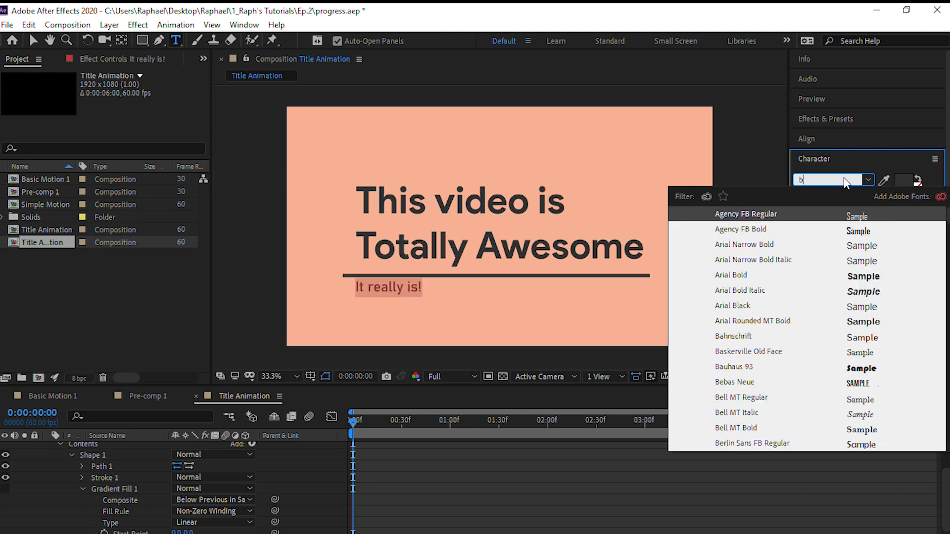
text(lacker)
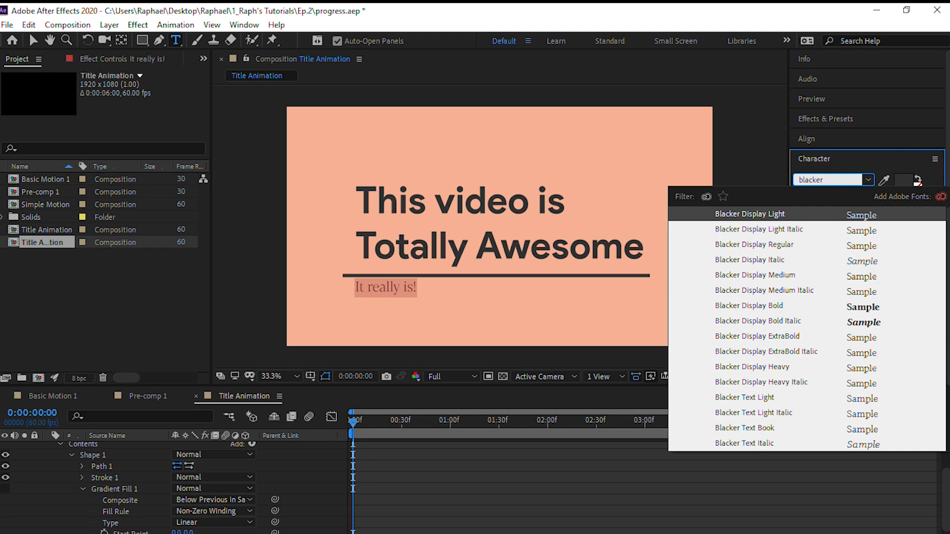
text( dis)
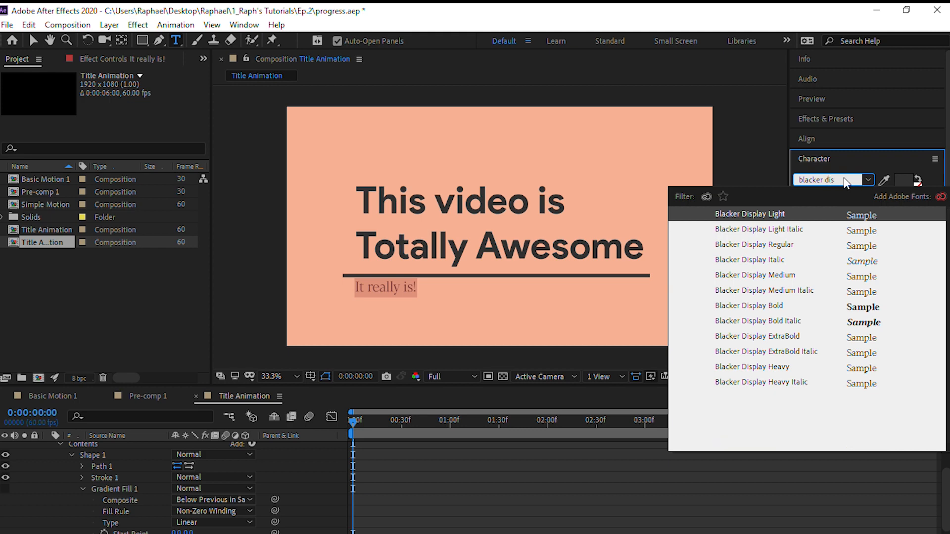
key(Down)
key(Down)
key(Down)
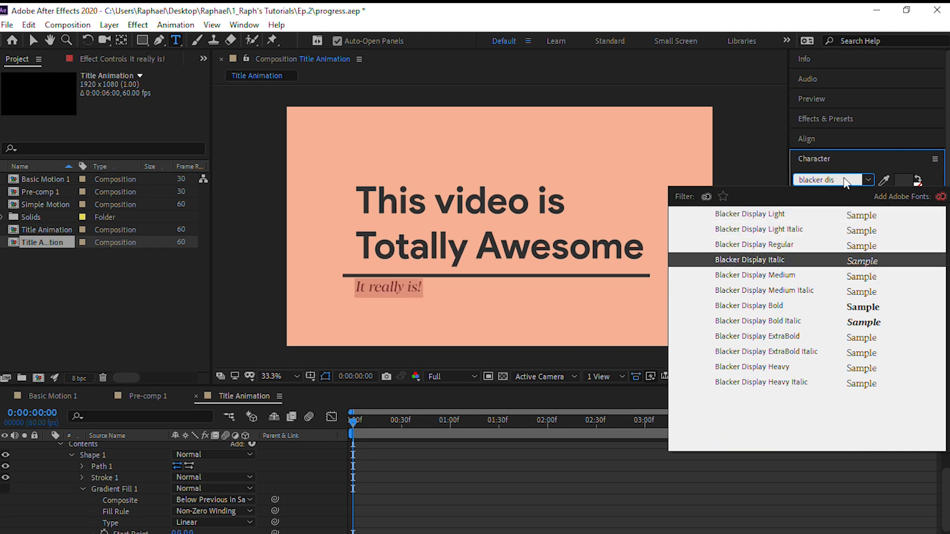
key(Down)
key(Down)
key(Down)
key(Down)
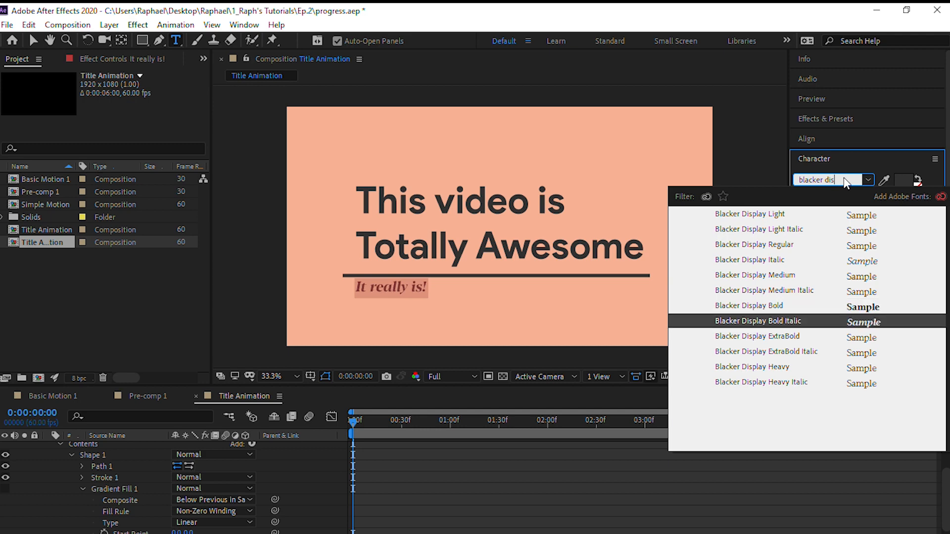
key(Return)
click(429, 290)
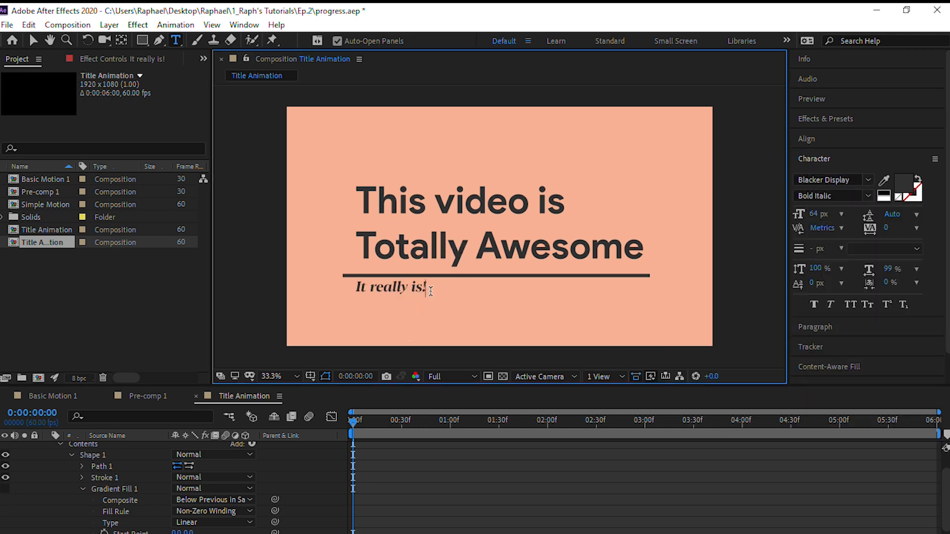
Set the subtitle's font size to 73 px, move it slightly down from the underline, and deselect it
drag(431, 287, 349, 286)
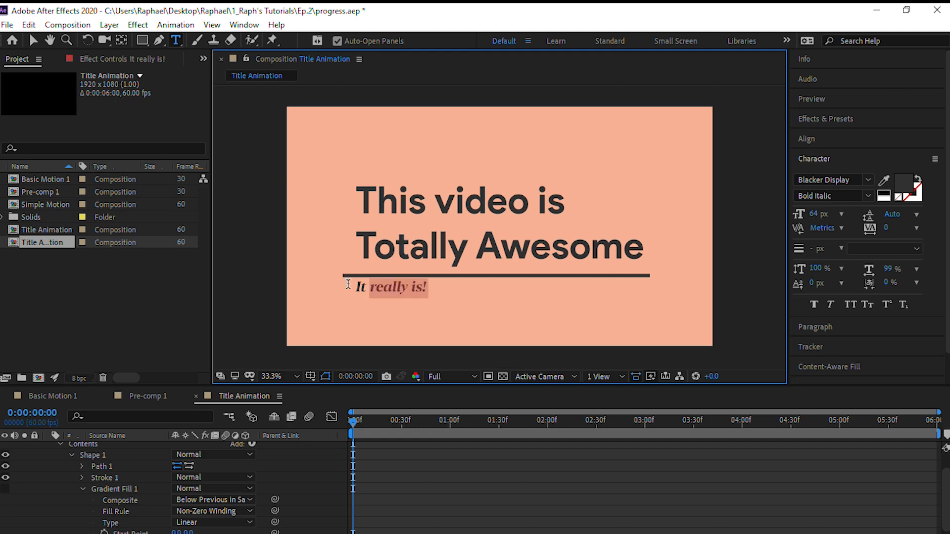
drag(823, 216, 828, 216)
click(440, 284)
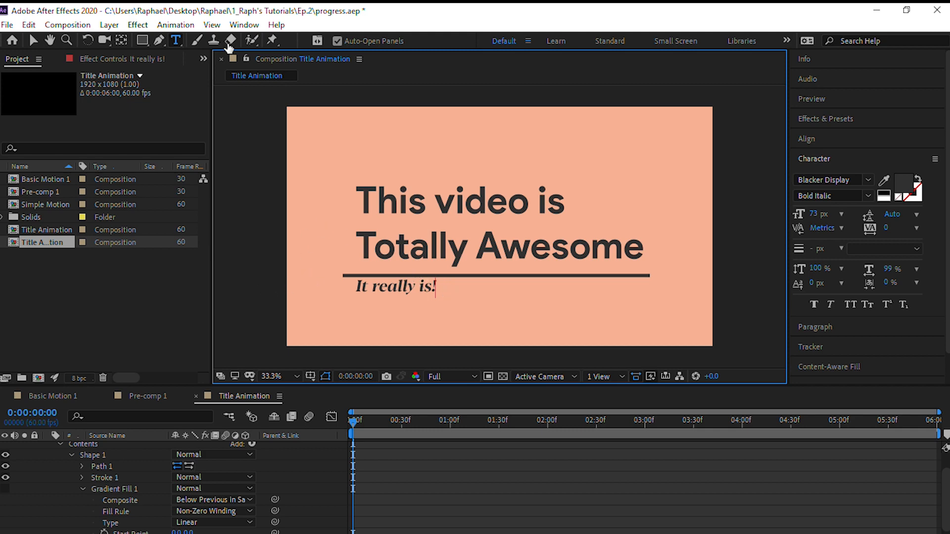
click(35, 41)
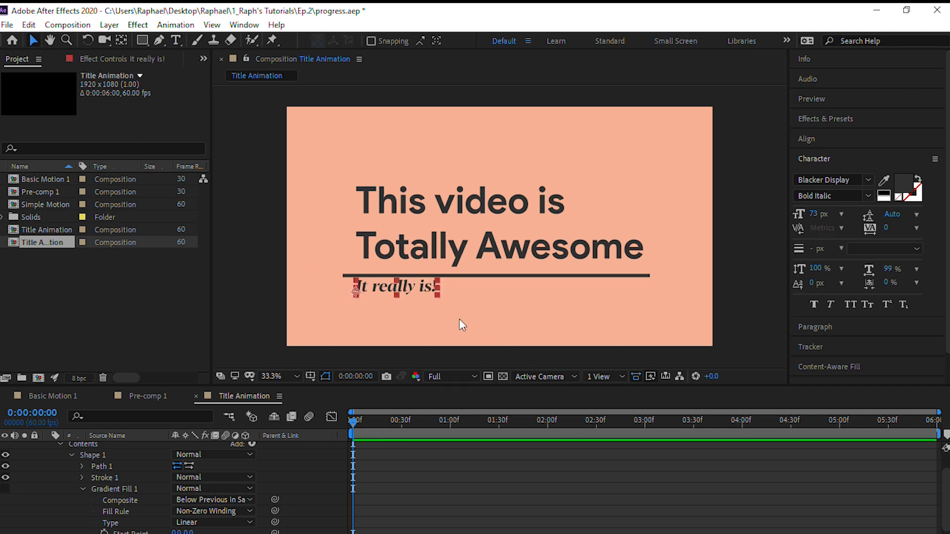
drag(421, 287, 421, 292)
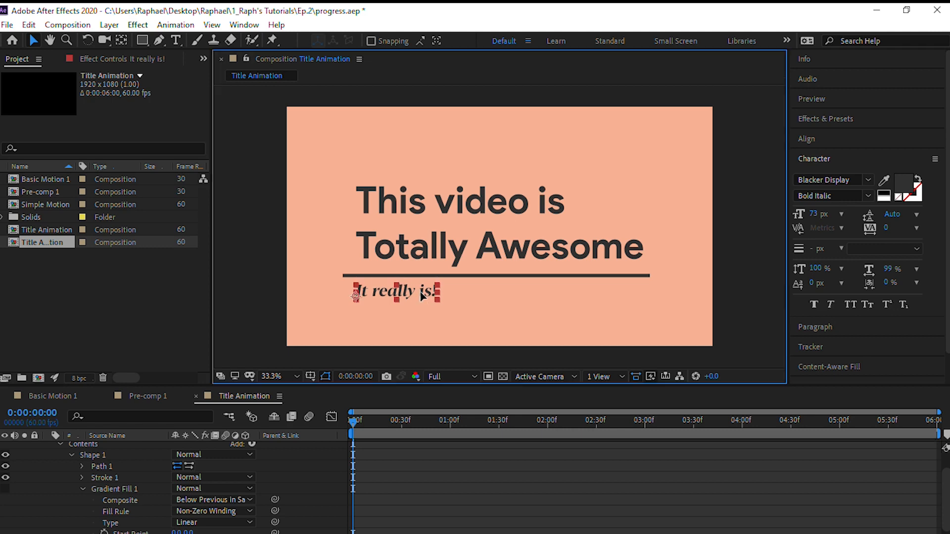
click(238, 270)
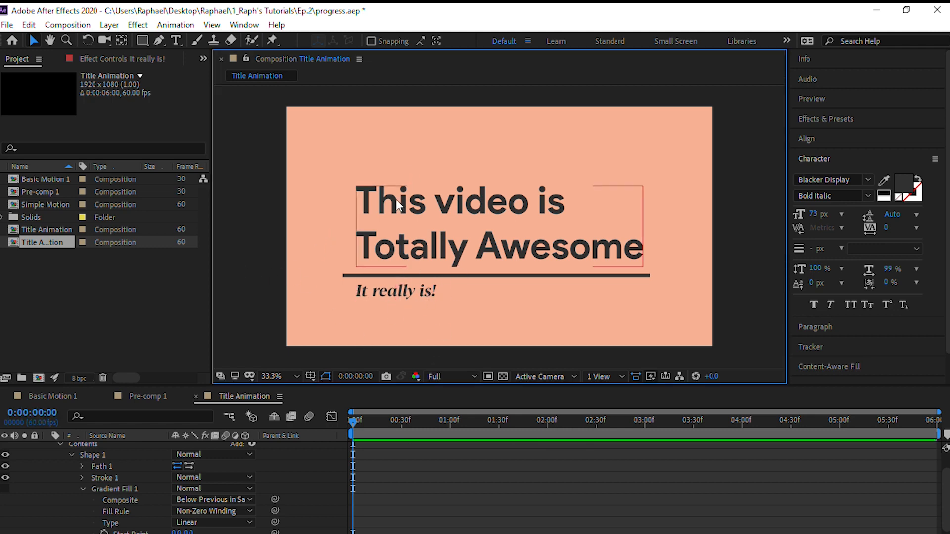
Move the title, underline and subtitle upward together to centre the group vertically on the background, and deselect them
click(391, 210)
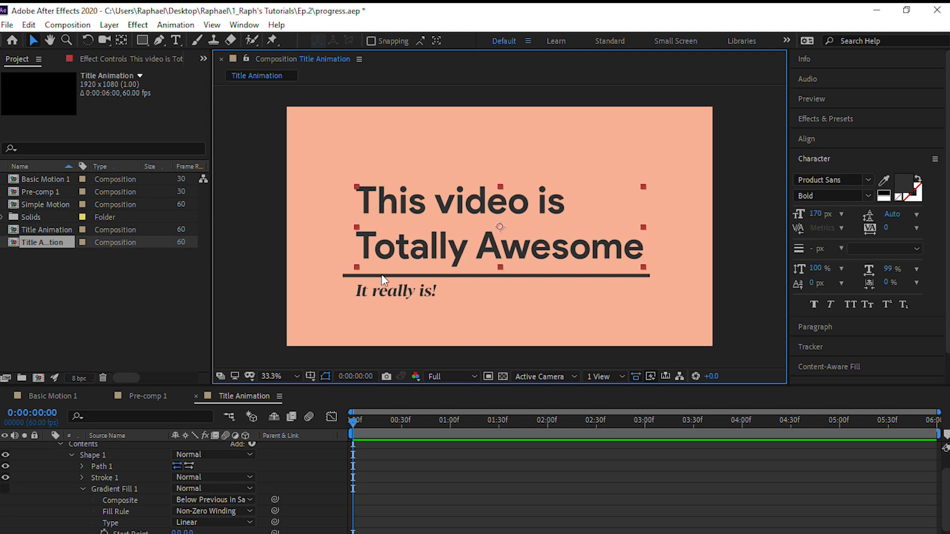
click(272, 166)
drag(344, 186, 459, 298)
key(shift+Up)
key(shift+Up)
key(shift+Up)
key(shift+Up)
key(shift+Up)
key(shift+Up)
key(shift+Up)
key(Up)
key(Up)
key(Up)
key(Down)
key(Down)
key(Down)
key(Down)
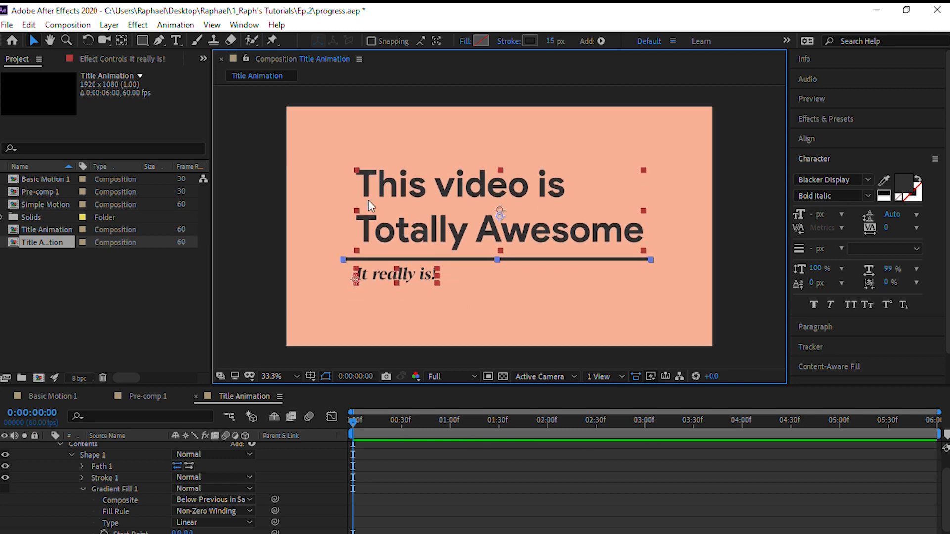
click(290, 198)
Nudge the subtitle slightly down and to the right, indenting it from the title's left edge, and deselect it
click(399, 276)
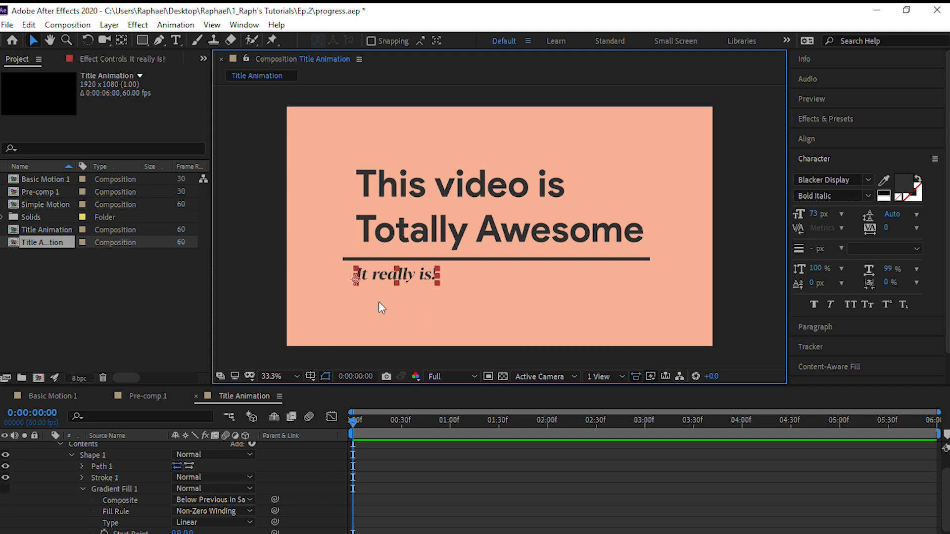
click(317, 301)
click(402, 277)
click(391, 310)
click(426, 280)
click(388, 314)
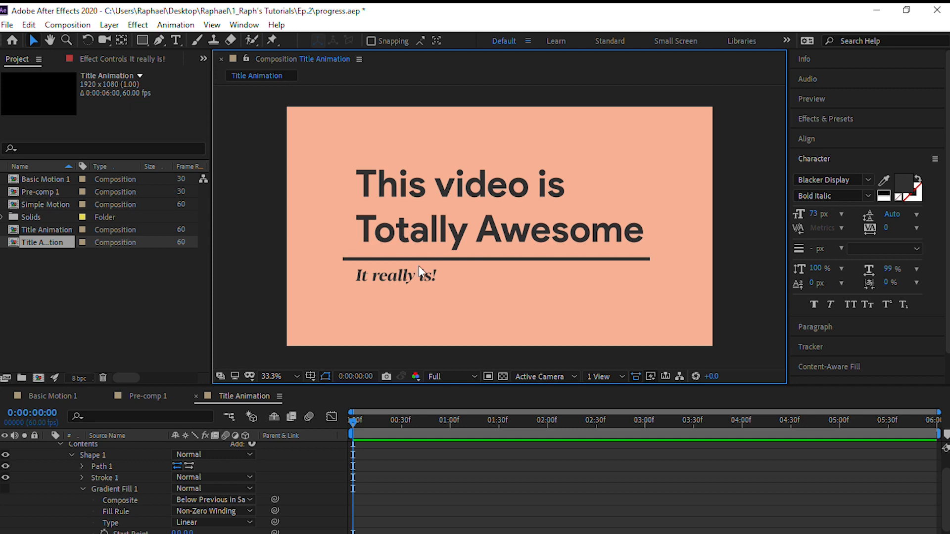
click(366, 278)
drag(365, 277, 370, 278)
click(305, 268)
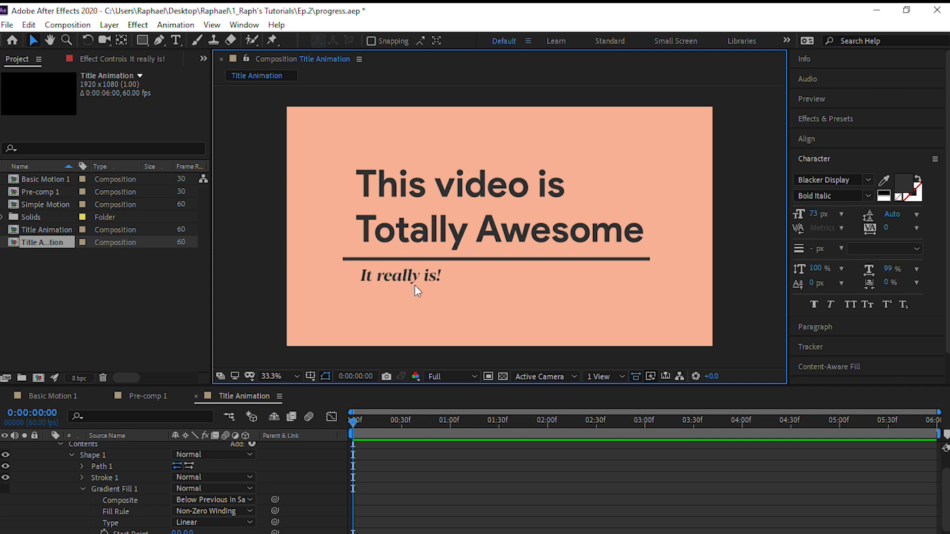
Try adding an exclamation mark after "Totally Awesome" in the title, and undo it
double_click(635, 233)
triple_click(634, 233)
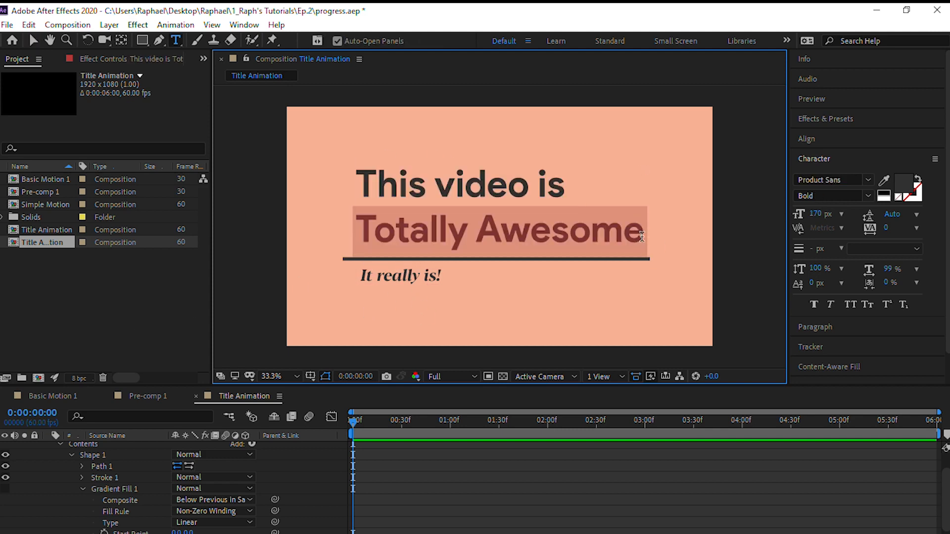
click(641, 236)
text(!)
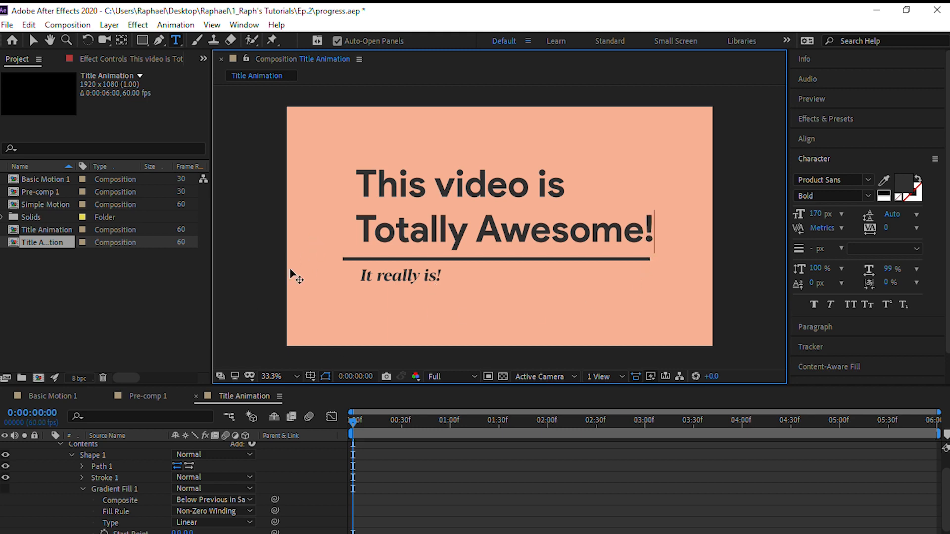
key(ctrl+z)
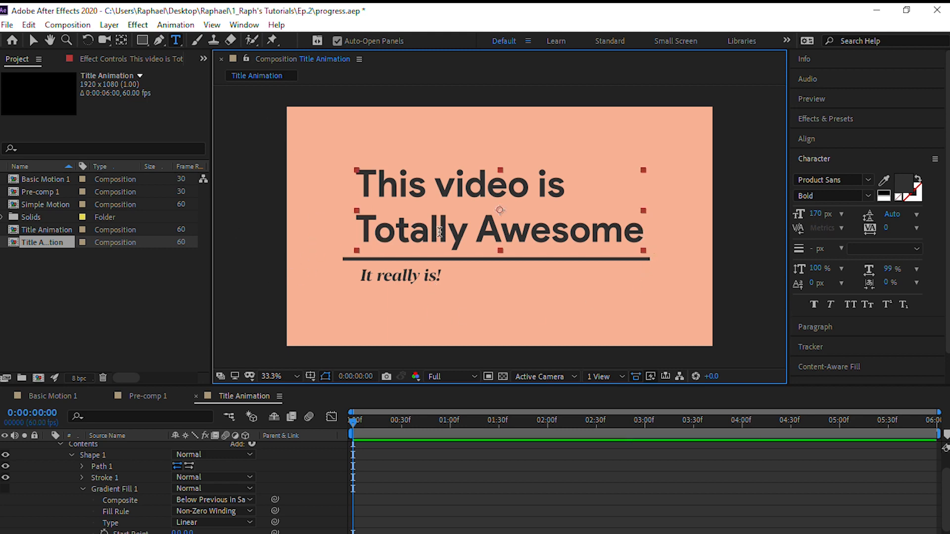
Nudge the title slightly to the left to make room for an extra character above the underline
key(Left)
key(Left)
key(Left)
key(Left)
key(Left)
key(Left)
key(Left)
key(Left)
key(Left)
key(Left)
key(Left)
key(Left)
key(Left)
key(Left)
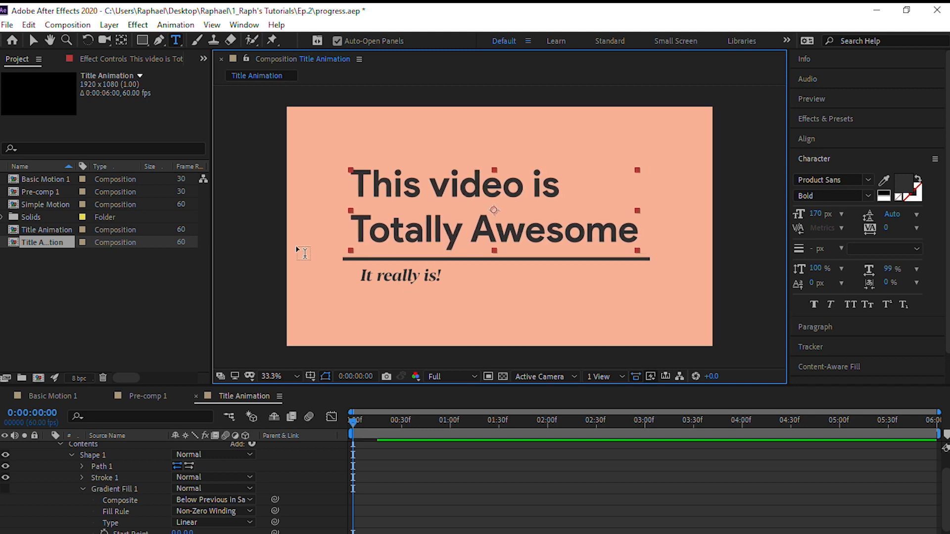
key(Right)
key(Right)
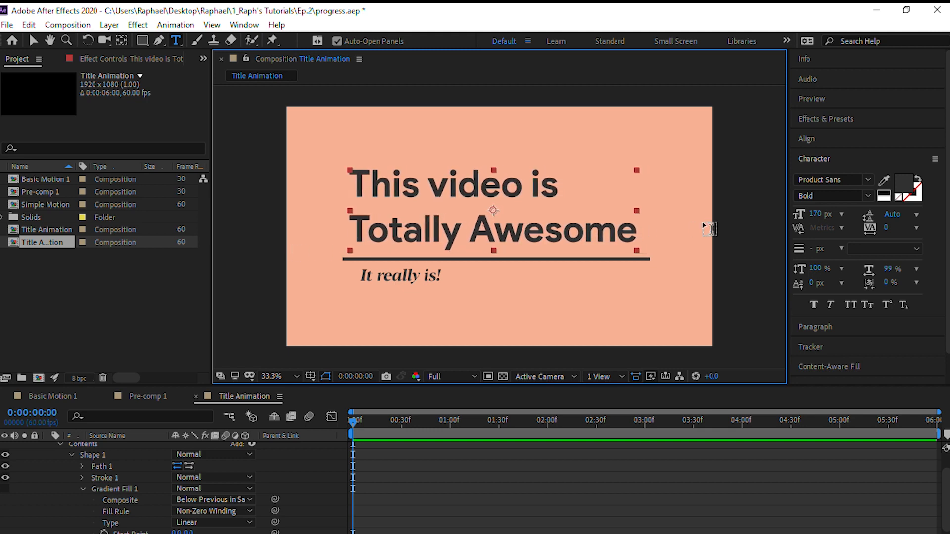
Add an exclamation mark at the end of the title's second line, making it "Totally Awesome!", and deselect the text
click(639, 236)
text(!)
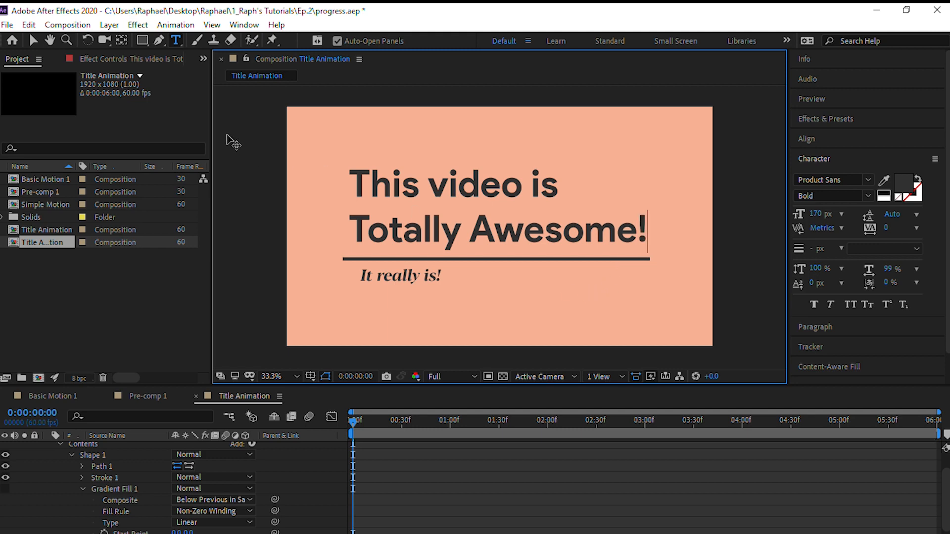
click(33, 41)
click(267, 317)
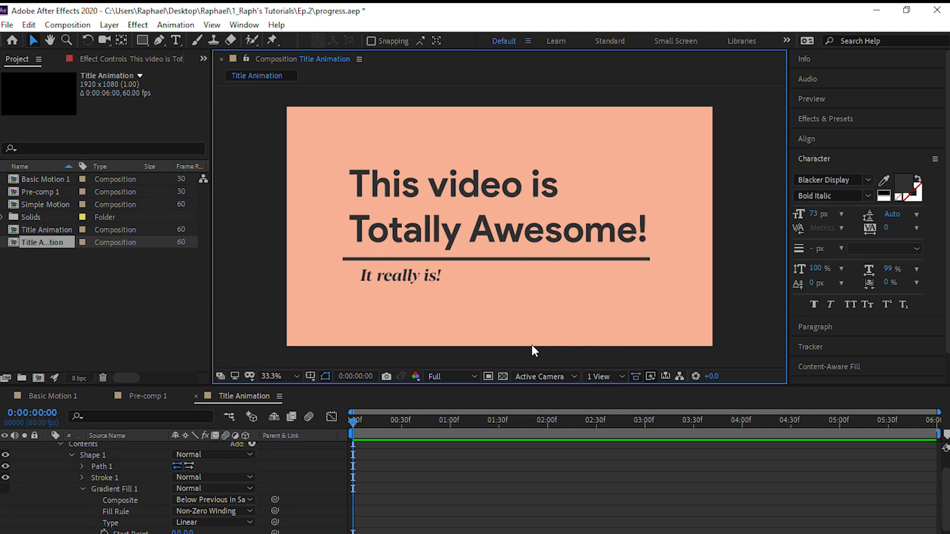
Collapse Shape Layer 1's properties and hide the "It really is!" and Shape Layer 1 layers
scroll(109, 525, up, 2)
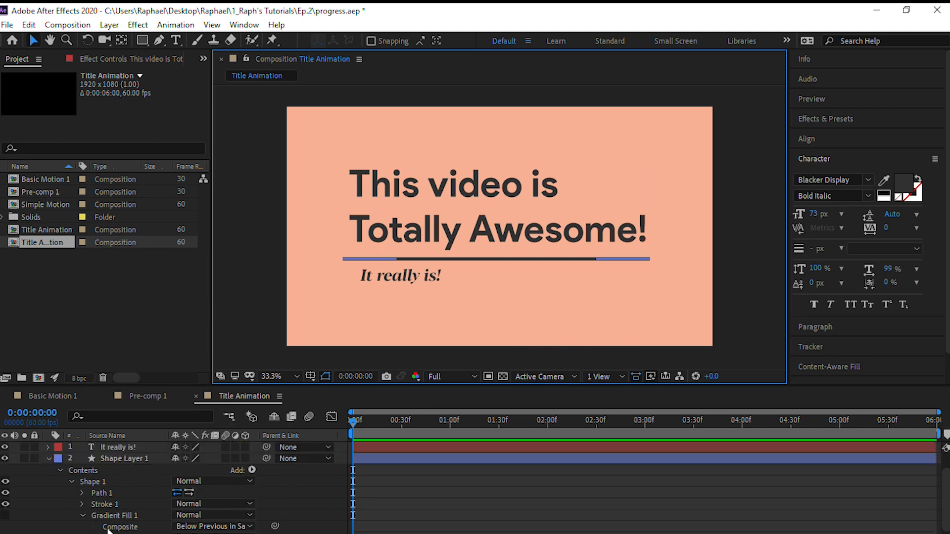
click(48, 459)
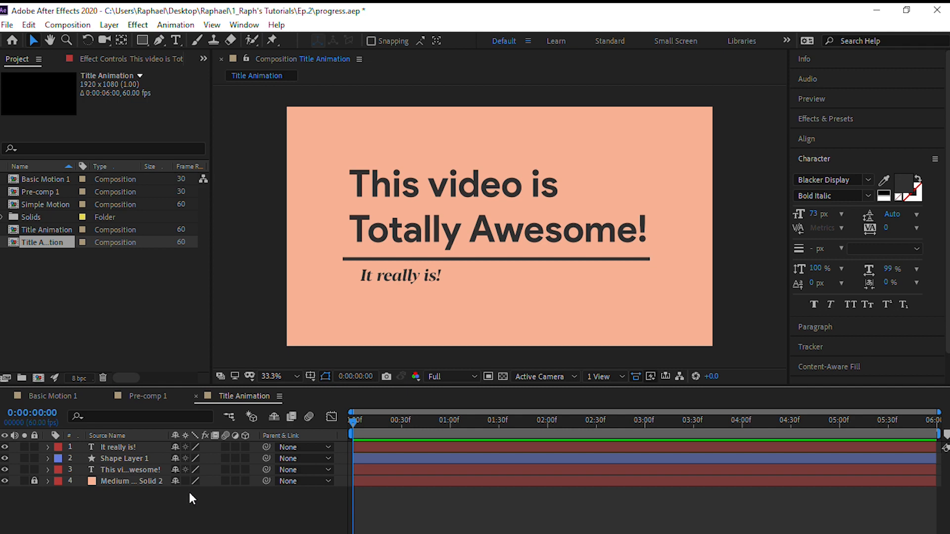
click(5, 447)
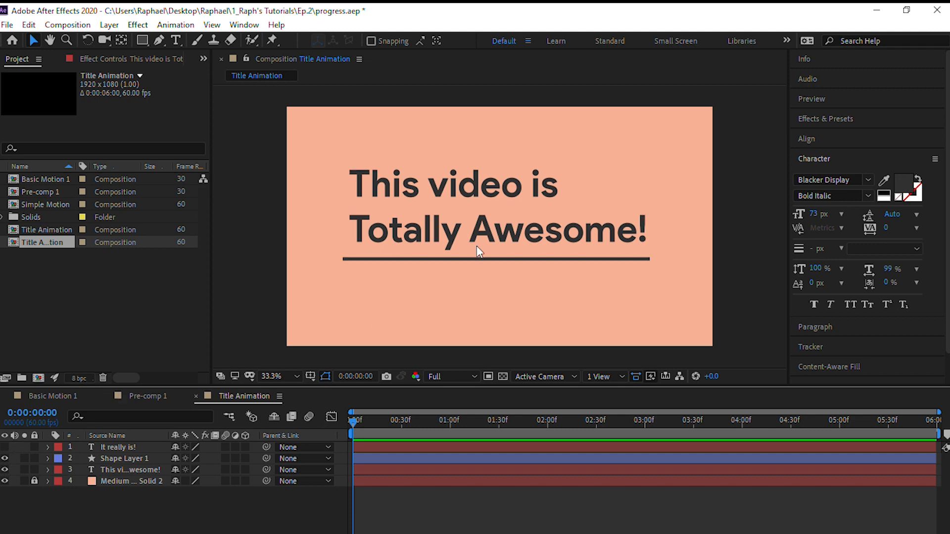
click(5, 459)
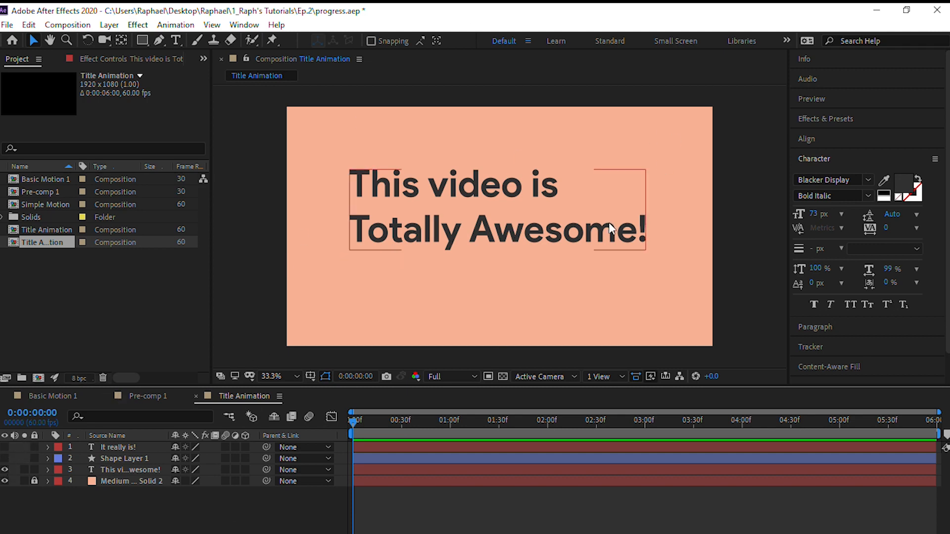
Preview the title animation in the Basic Motion 1 composition and return to the Title Animation composition
click(24, 399)
key(space)
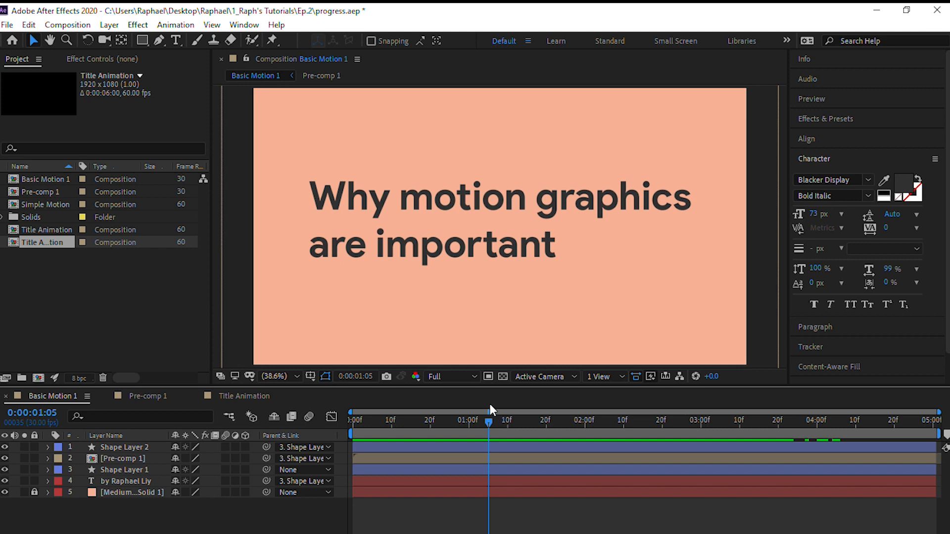
drag(446, 412, 398, 419)
click(249, 396)
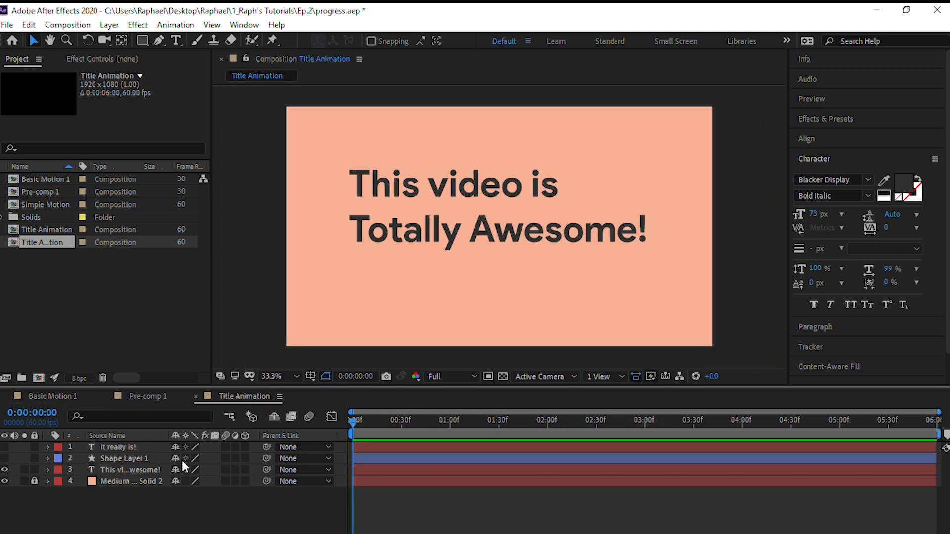
Decompose the "This video is Totally Awesome!" title layer into words with DecomposeText, using original position with expressions
click(129, 448)
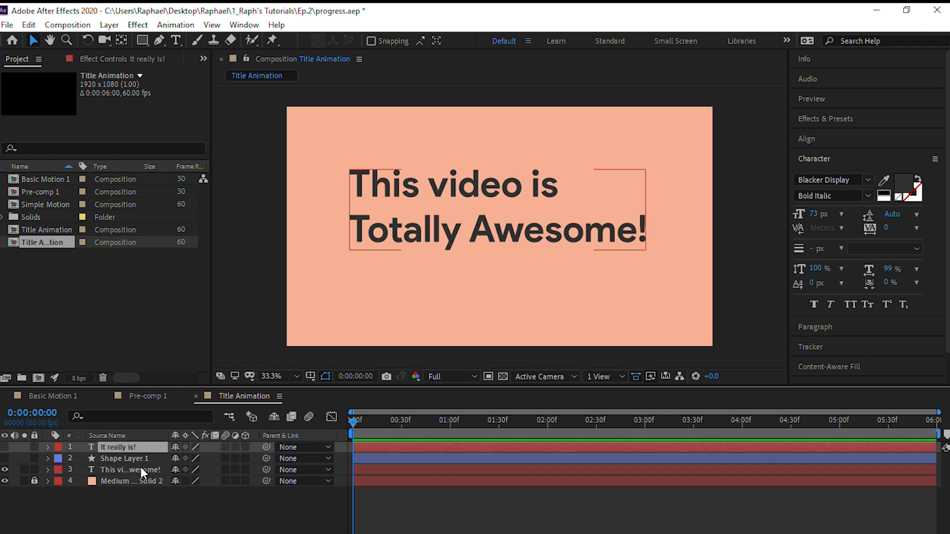
click(141, 468)
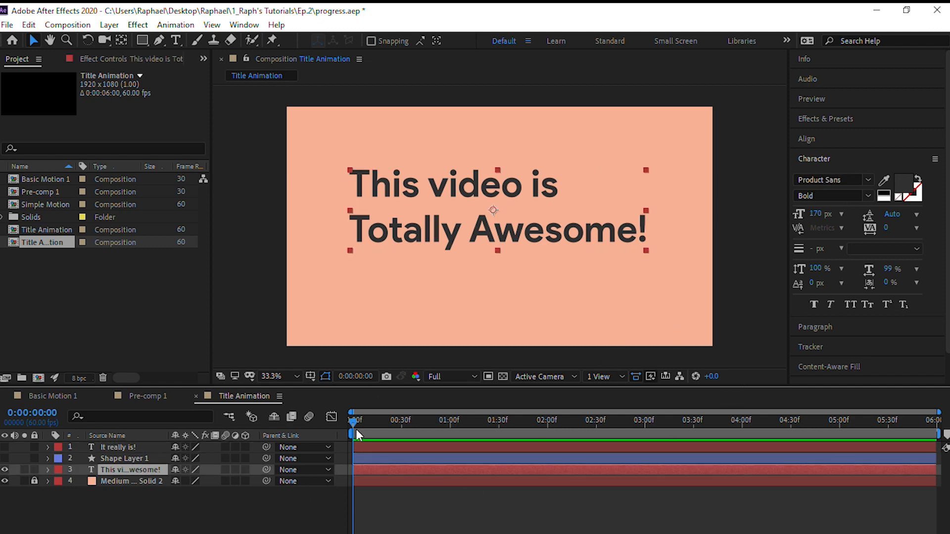
scroll(875, 312, down, 1)
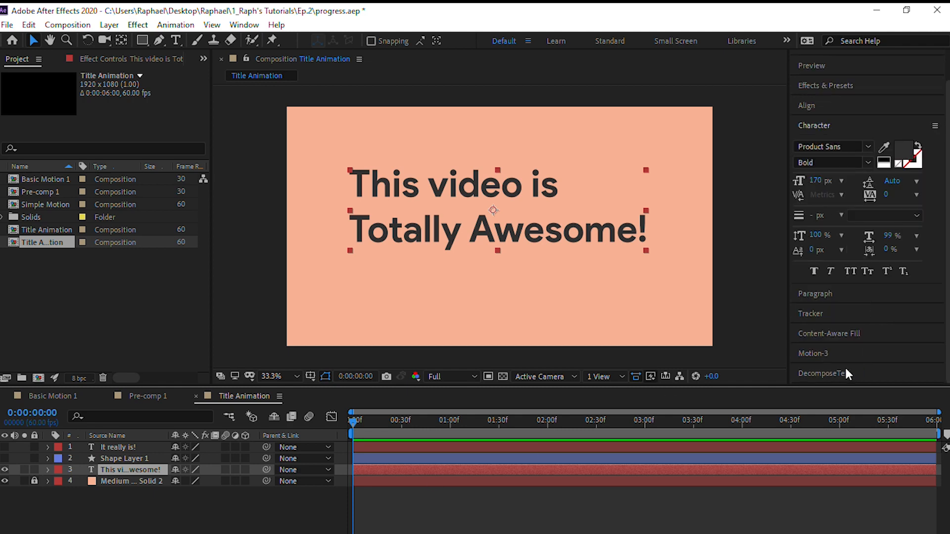
click(829, 373)
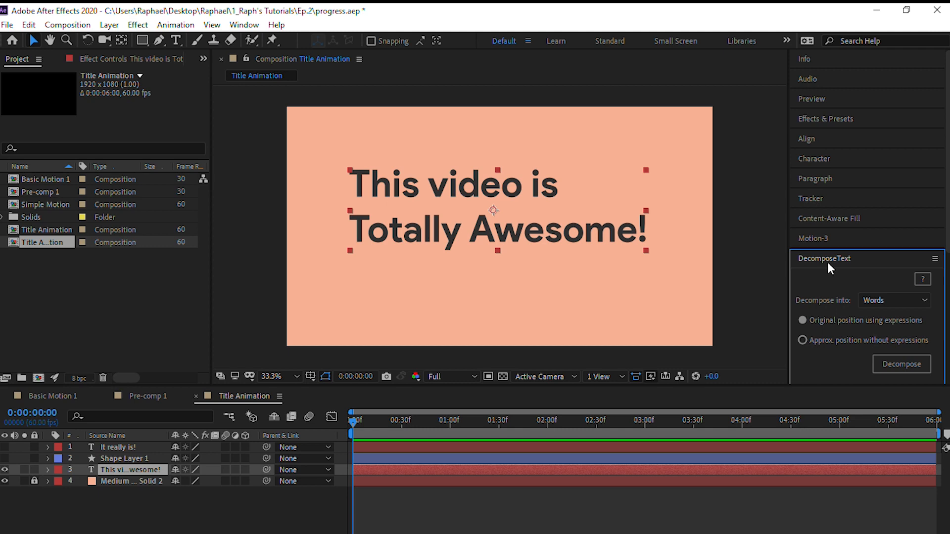
click(865, 301)
click(864, 317)
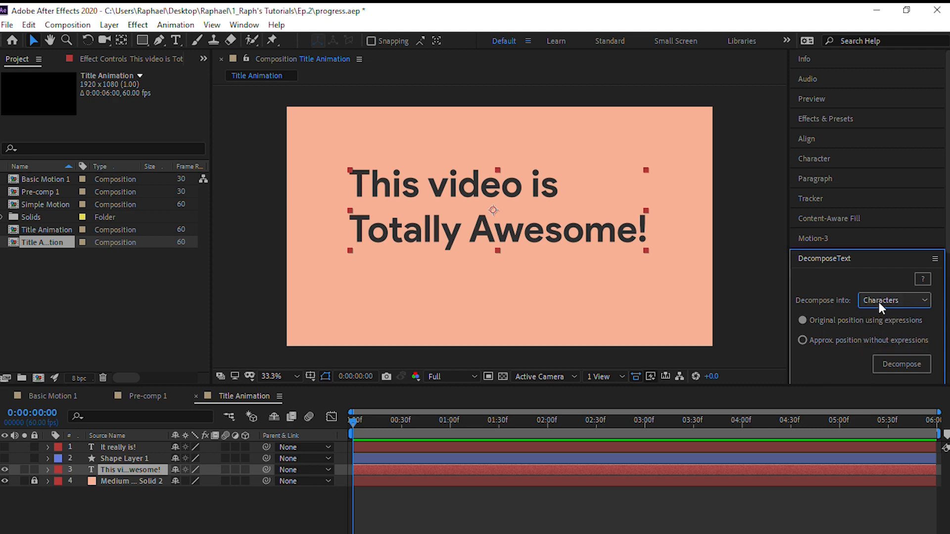
click(879, 302)
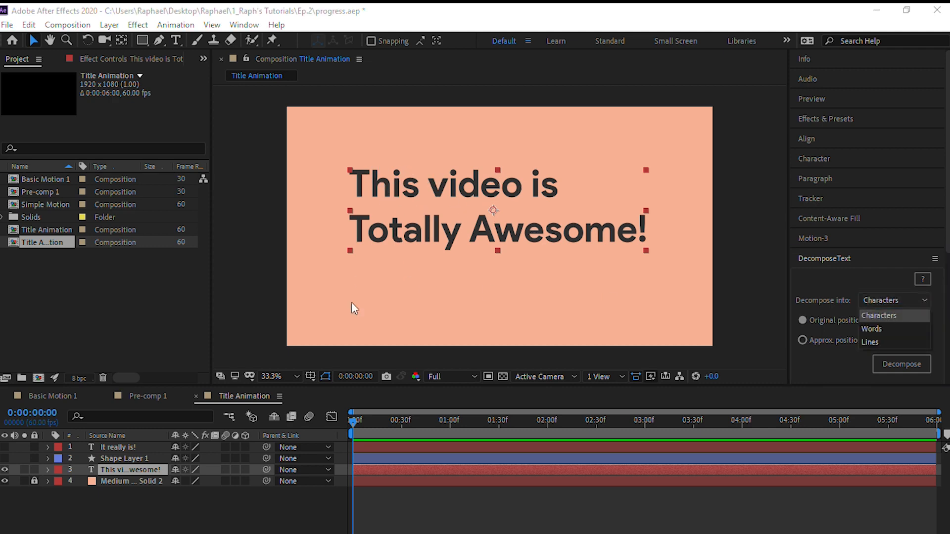
click(875, 327)
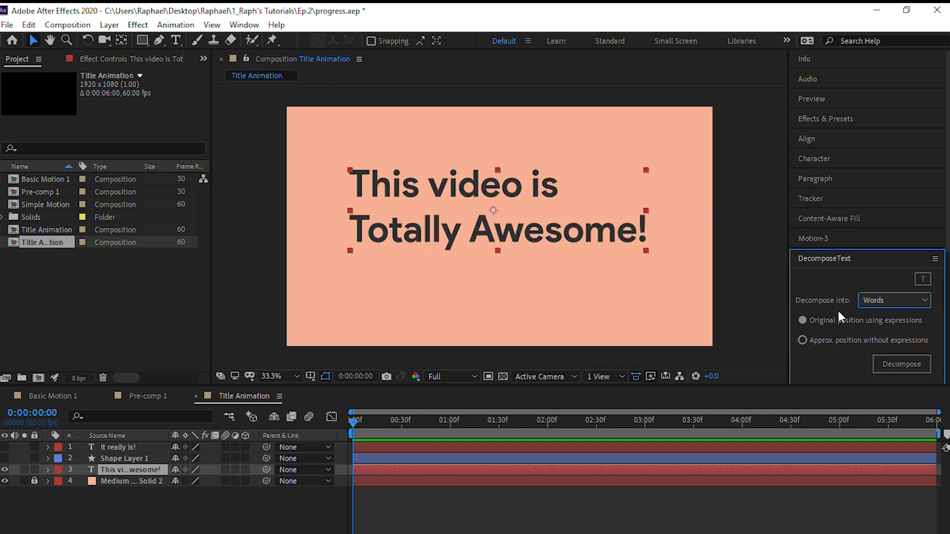
click(890, 364)
scroll(128, 507, up, 12)
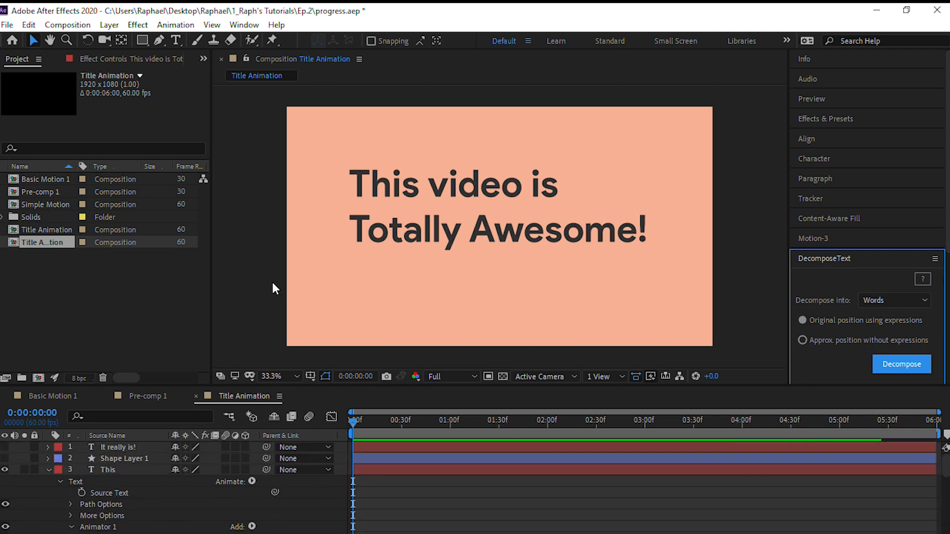
Collapse the layers' properties, check the separate layer of each title word, and undo the decomposition into words
click(110, 469)
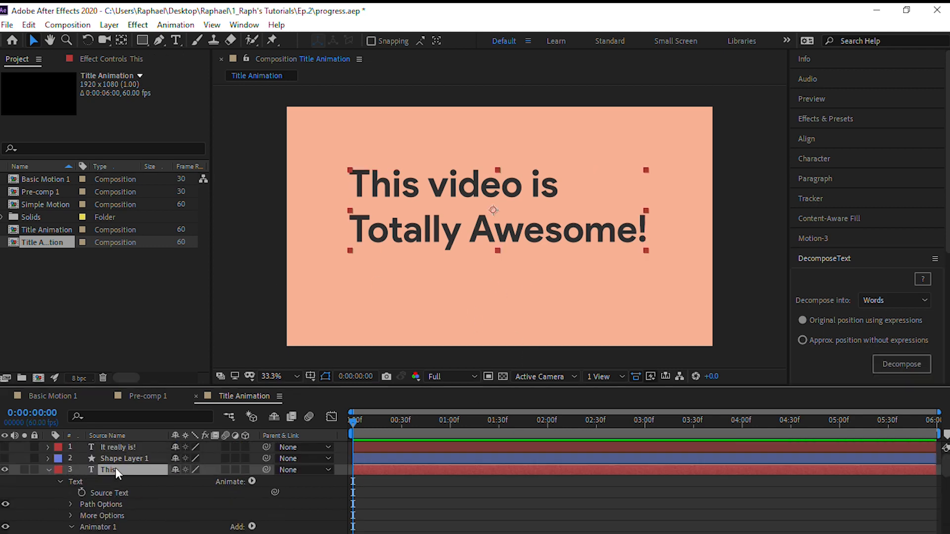
shift+click(118, 448)
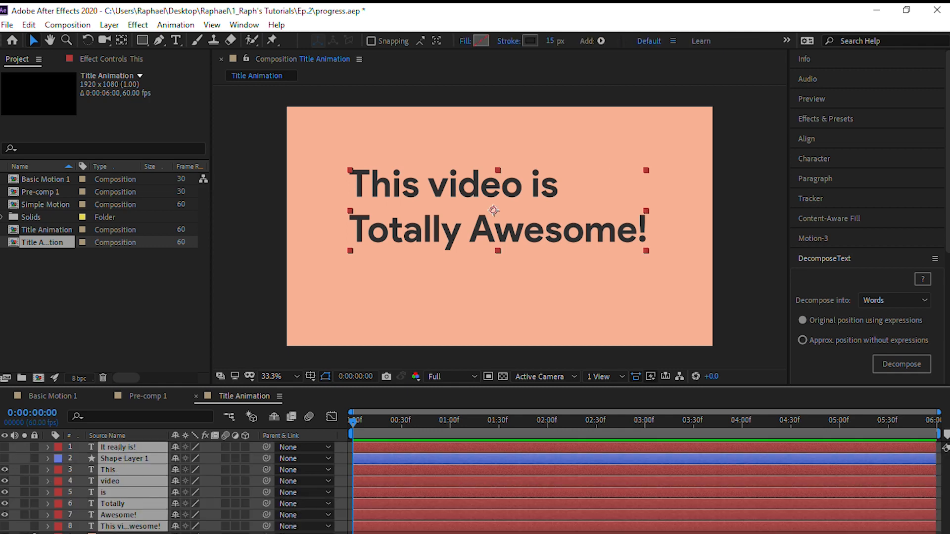
key(ctrl+shift+a)
click(123, 516)
click(129, 505)
click(133, 493)
click(135, 482)
click(138, 470)
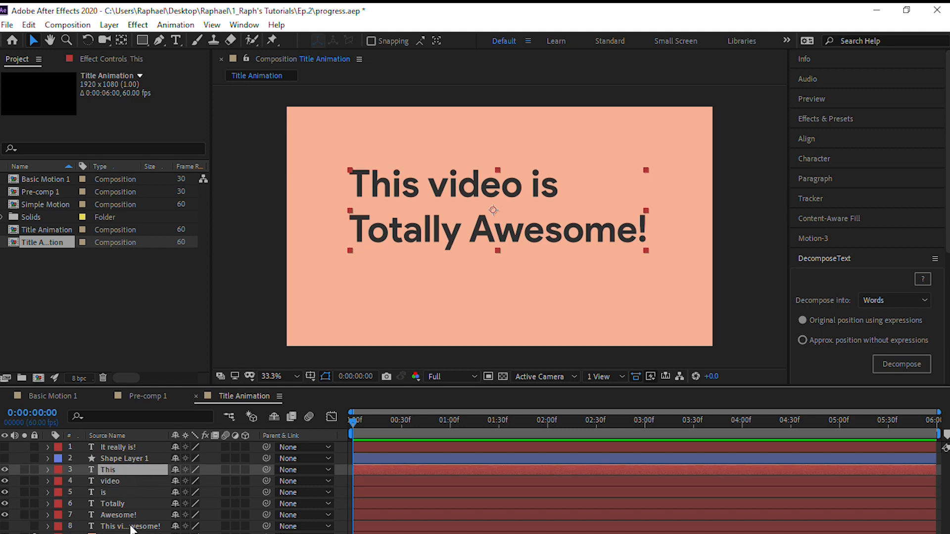
click(144, 515)
key(ctrl+shift+a)
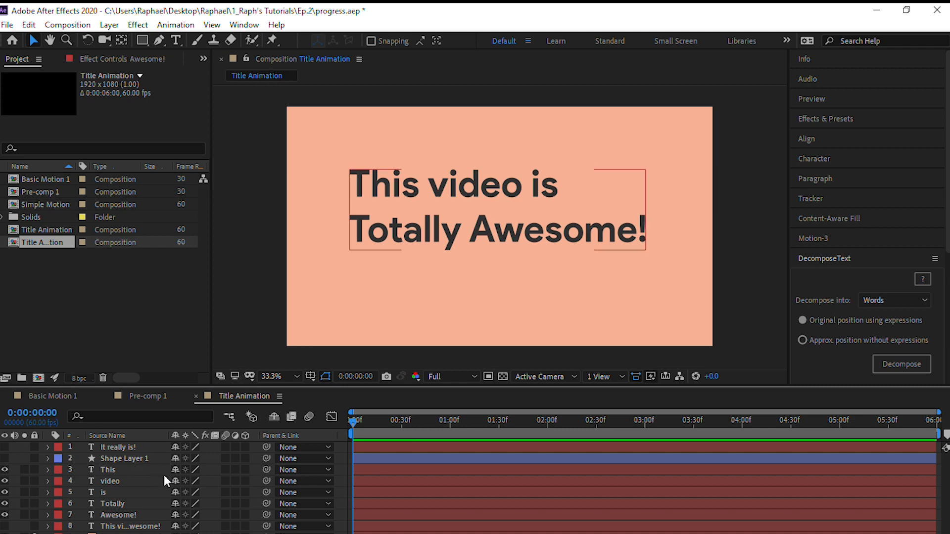
key(ctrl+z)
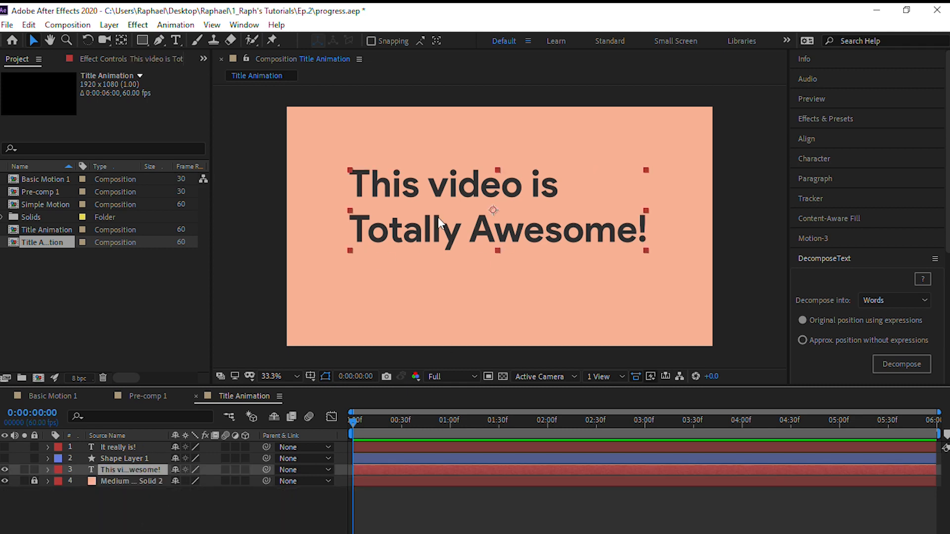
Try to cut the title text by deleting everything from "video" through "Awesome", and undo the deletion
double_click(633, 231)
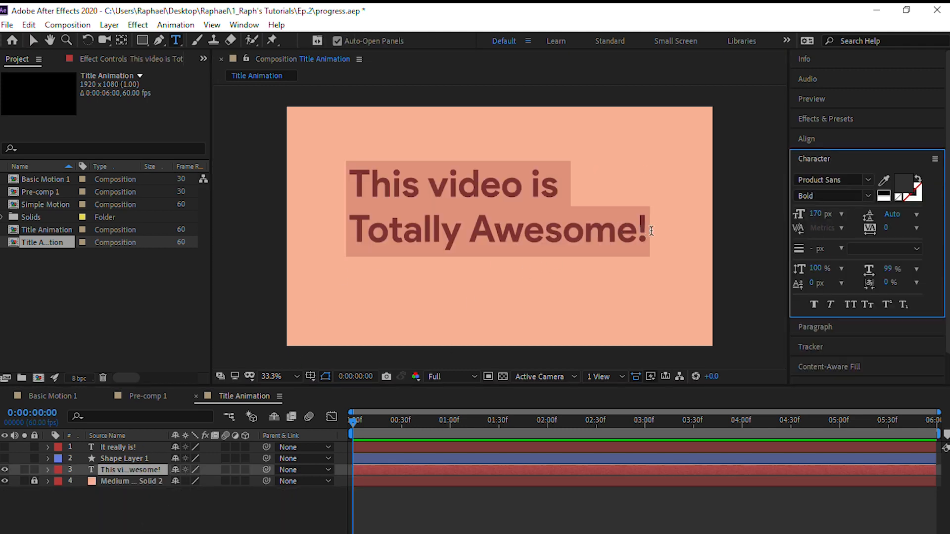
drag(641, 232, 434, 186)
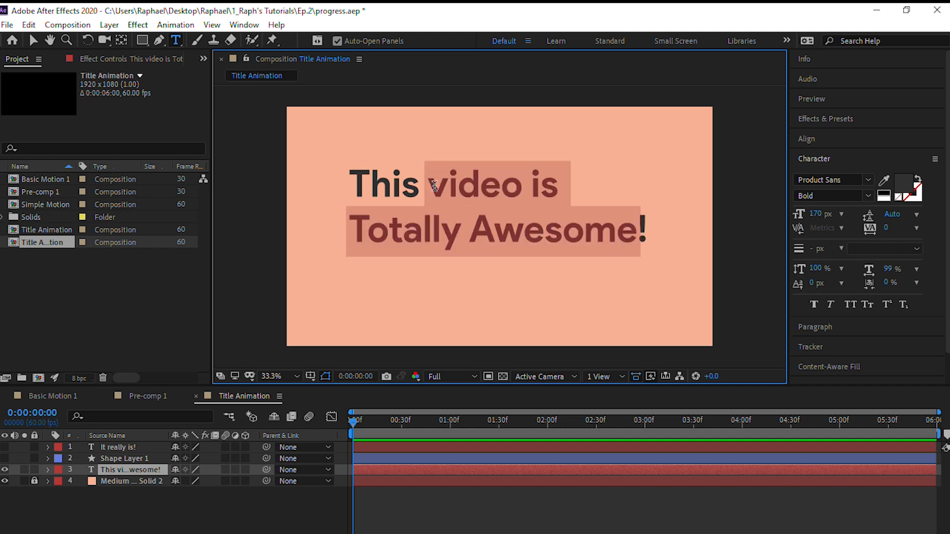
key(BackSpace)
click(122, 507)
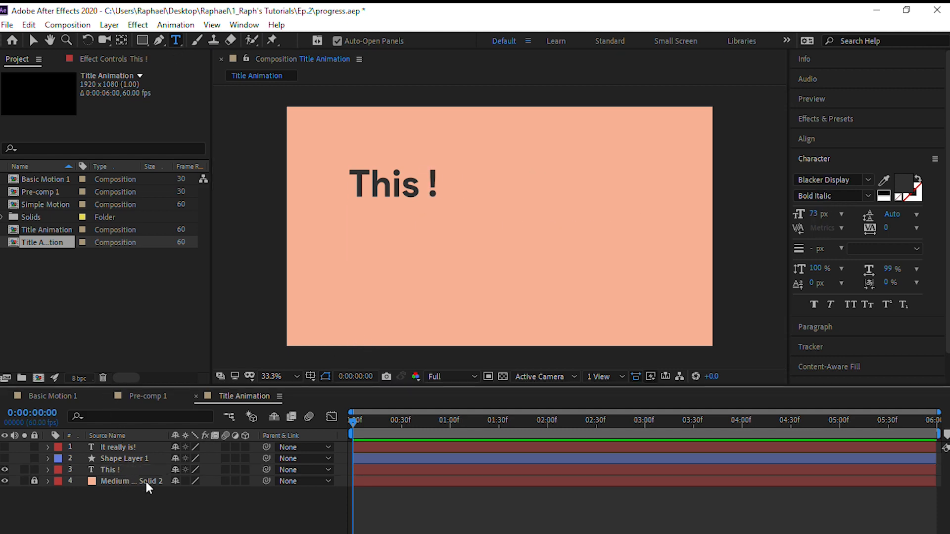
key(ctrl+z)
Duplicate the full title text layer three times
key(ctrl+d)
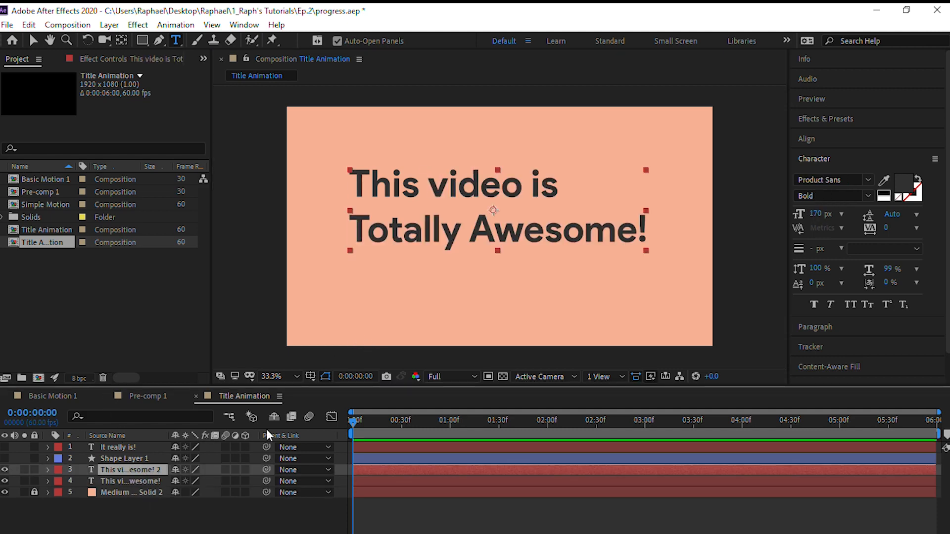
key(ctrl+d)
key(ctrl+d)
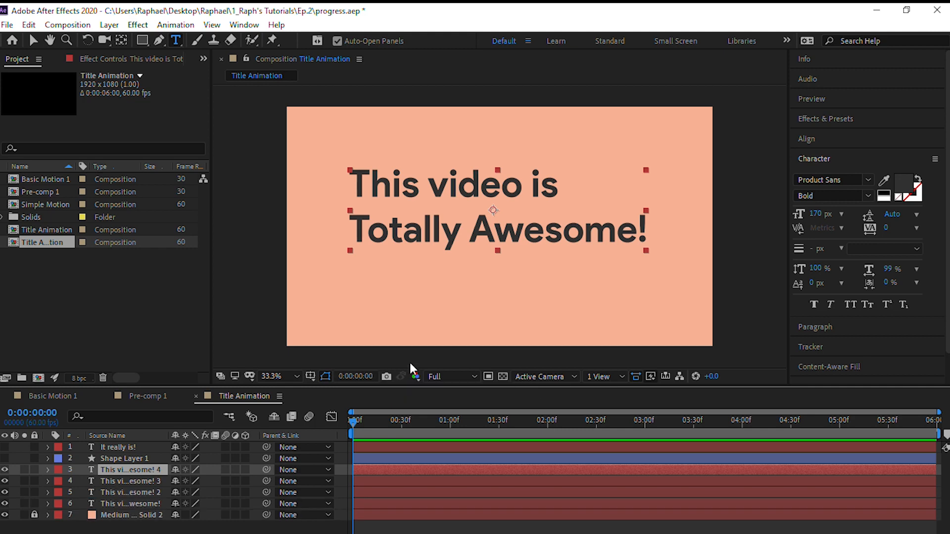
Delete all words after "This" from the topmost copy of the title layer
drag(645, 228, 439, 170)
key(BackSpace)
key(BackSpace)
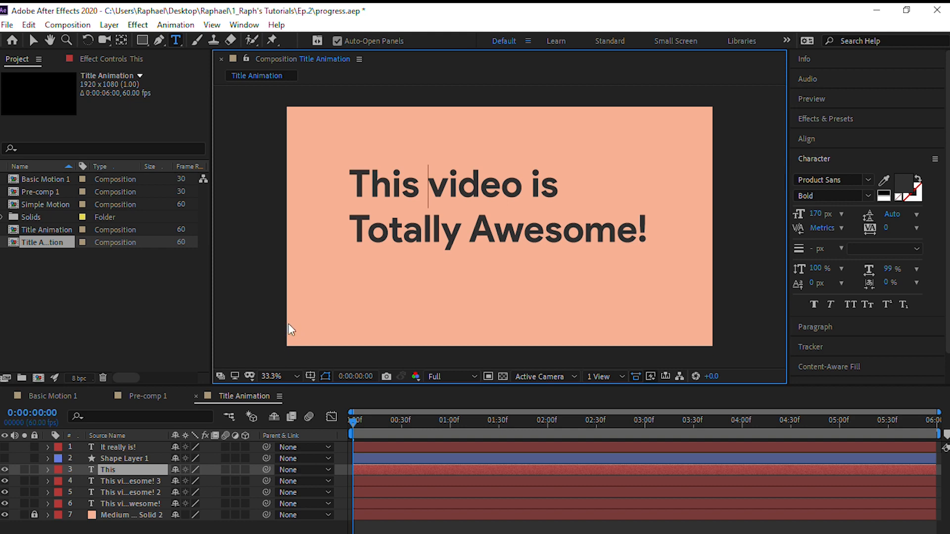
Undo the text deletion and the title layer duplications, and deselect the title layer
key(ctrl+z)
key(ctrl+z)
key(ctrl+z)
key(ctrl+z)
key(ctrl+z)
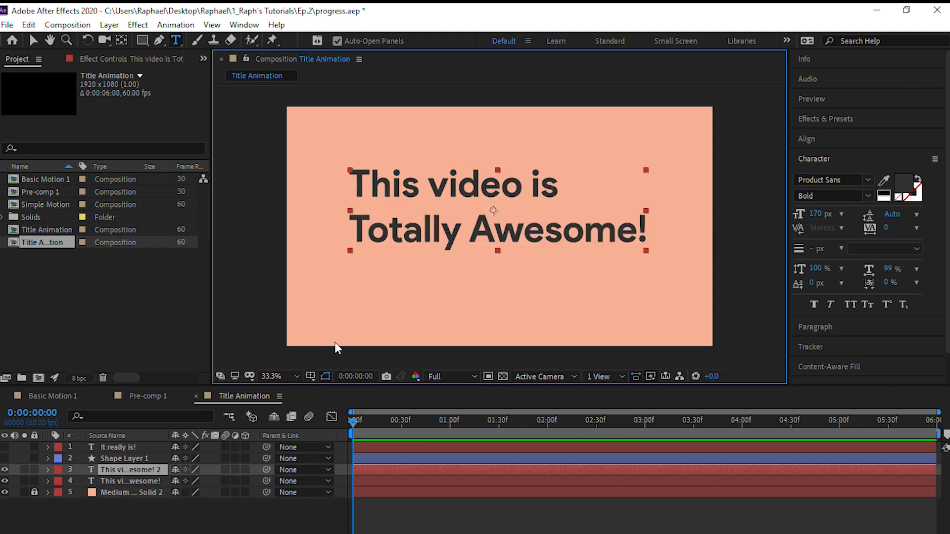
scroll(869, 200, down, 2)
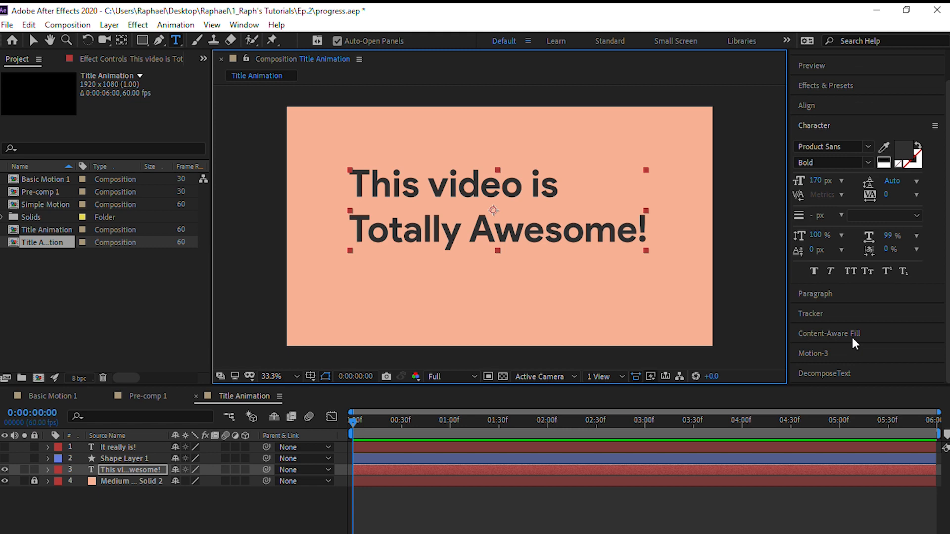
click(215, 506)
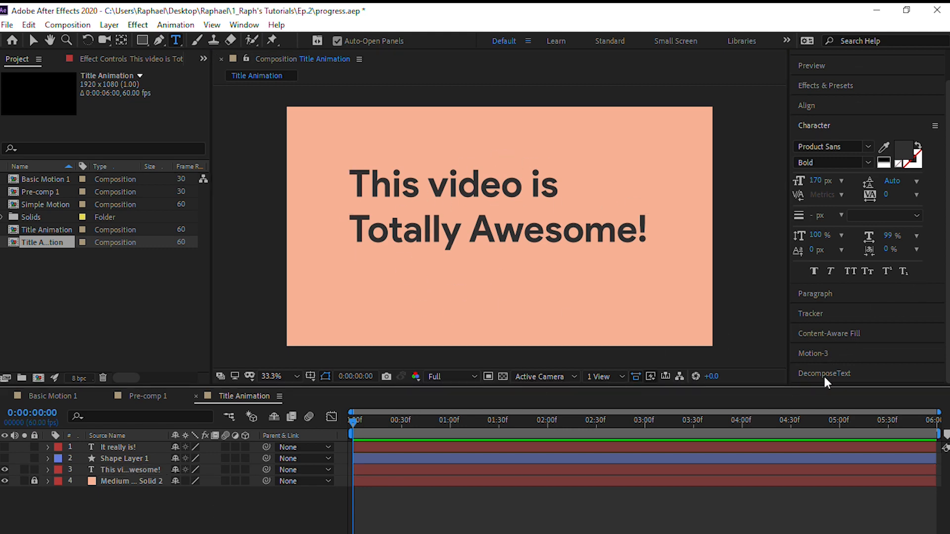
Switch to Chrome and review the DecomposeText product page on aescripts.com, including its name-your-own-price option and description
click(376, 531)
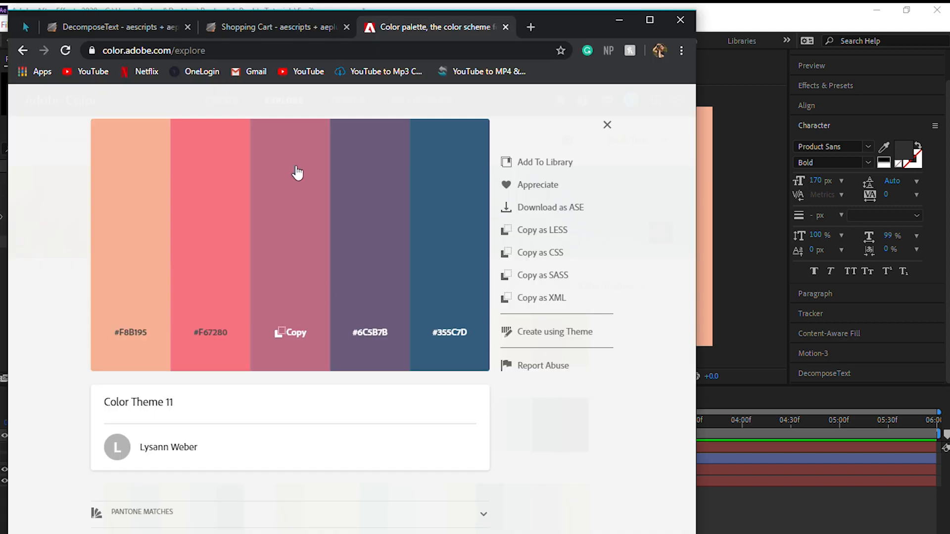
click(139, 25)
scroll(499, 402, down, 2)
scroll(498, 403, down, 3)
scroll(384, 356, up, 2)
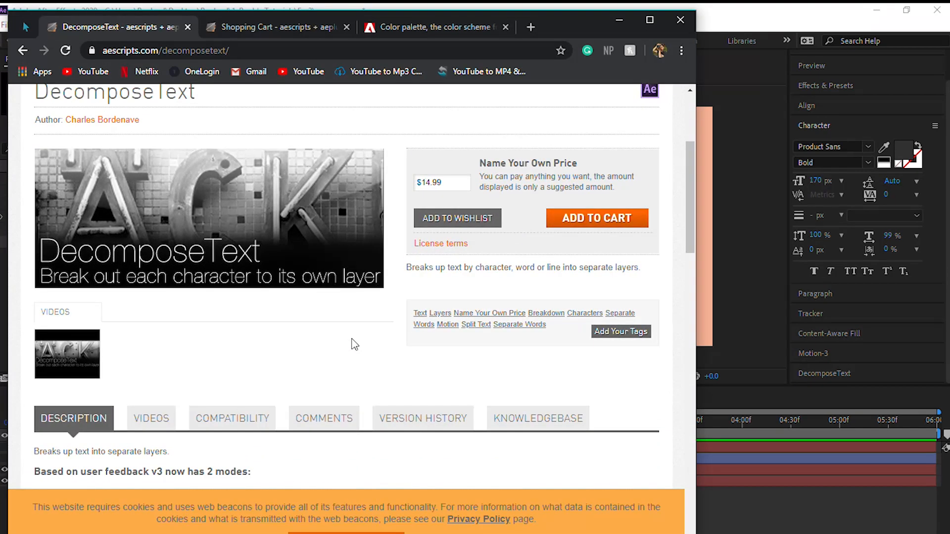
scroll(246, 315, up, 3)
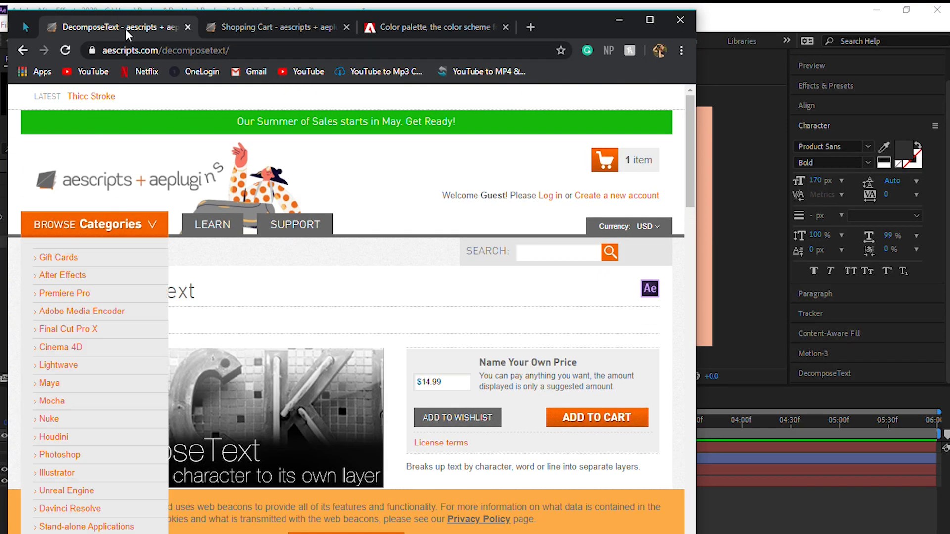
scroll(246, 149, down, 4)
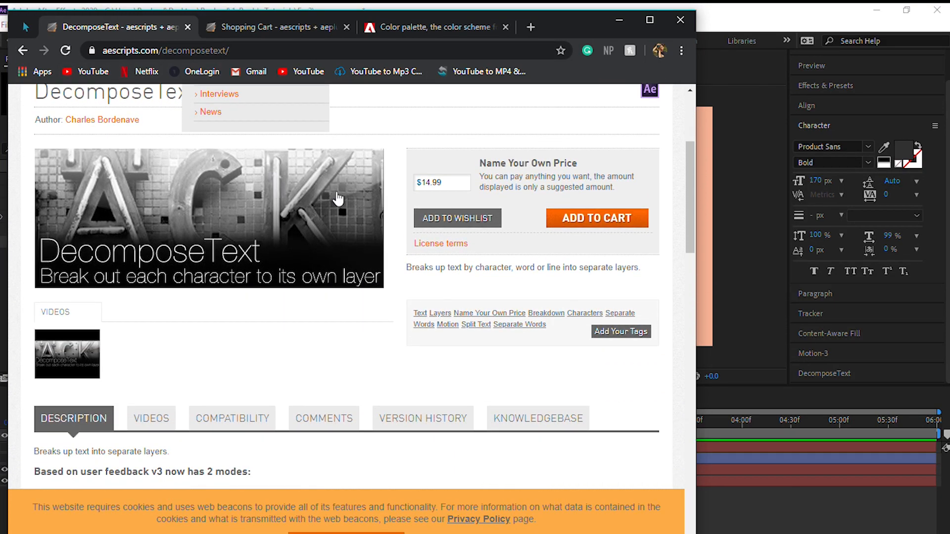
scroll(511, 241, up, 2)
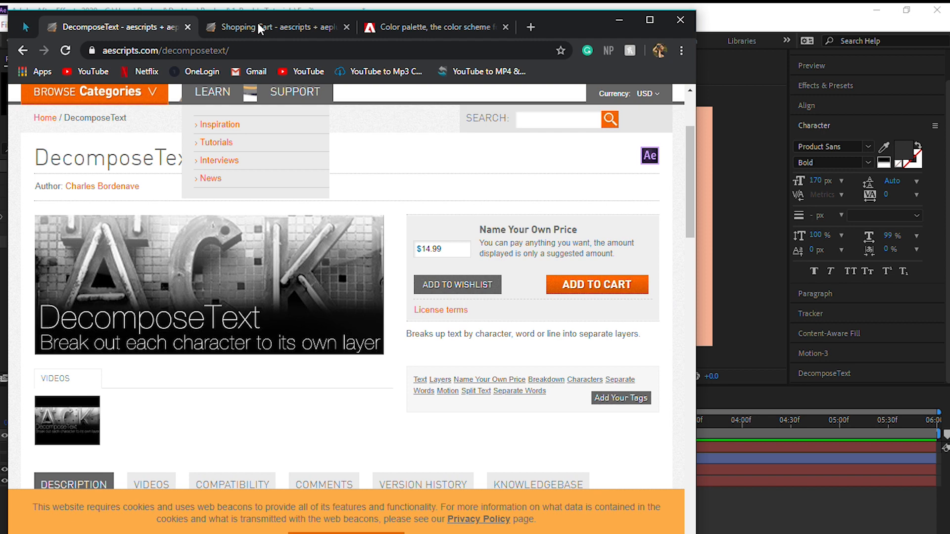
Open the aescripts shopping cart and set the DecomposeText unit price to 0
click(263, 27)
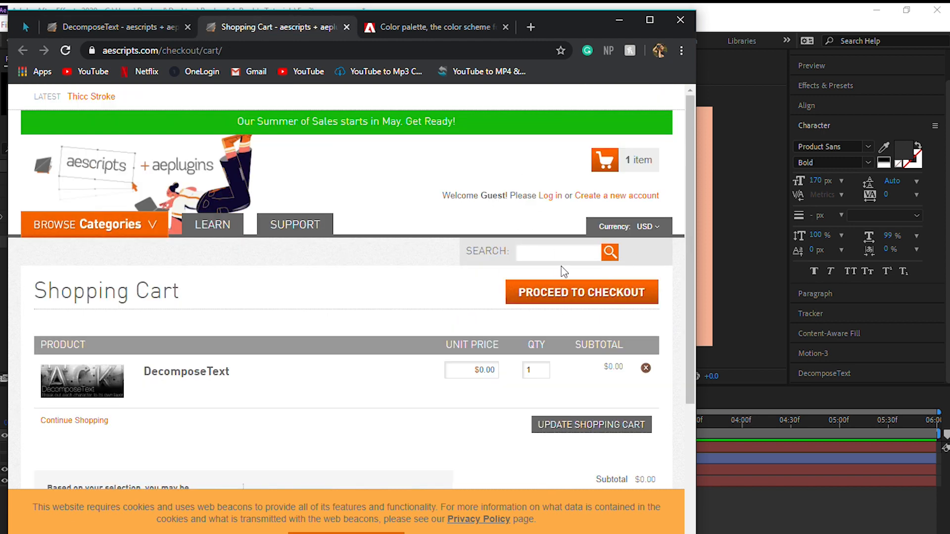
scroll(470, 358, down, 3)
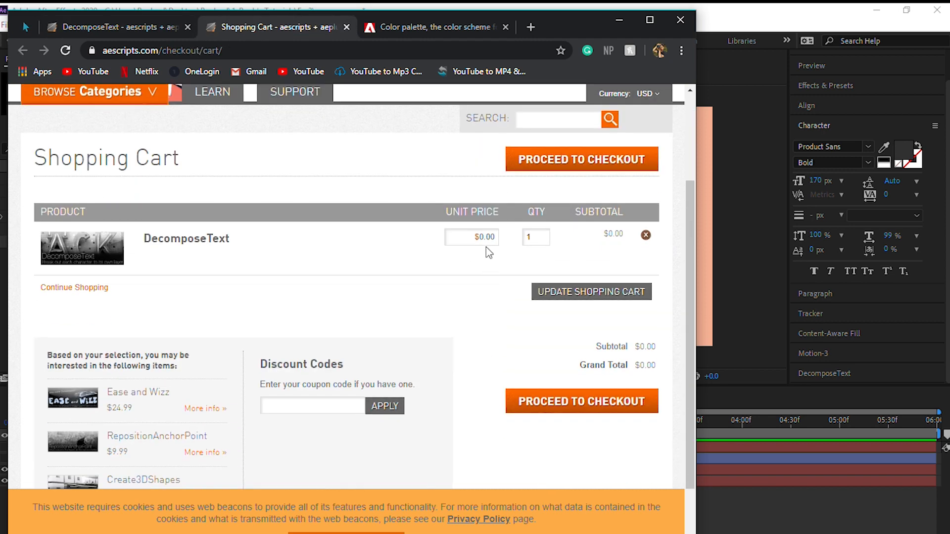
click(475, 239)
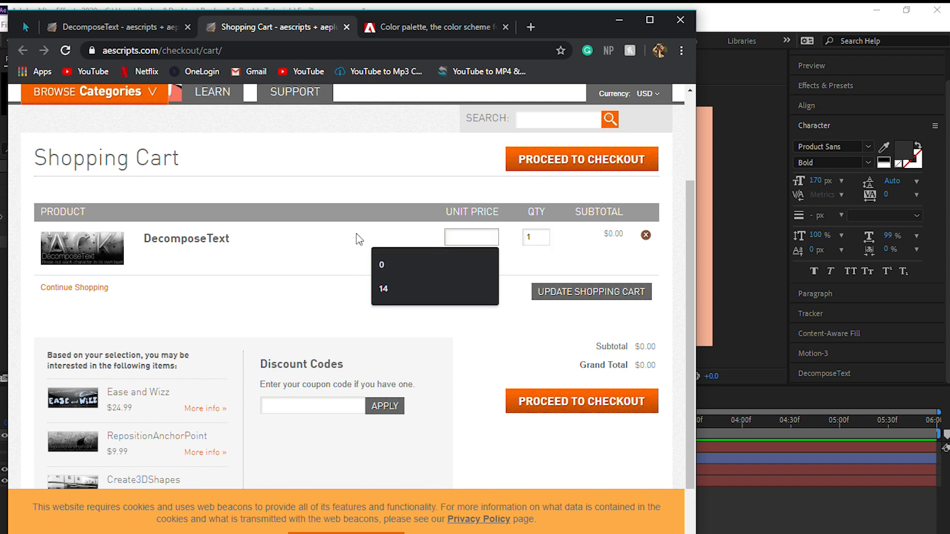
text(0)
key(Return)
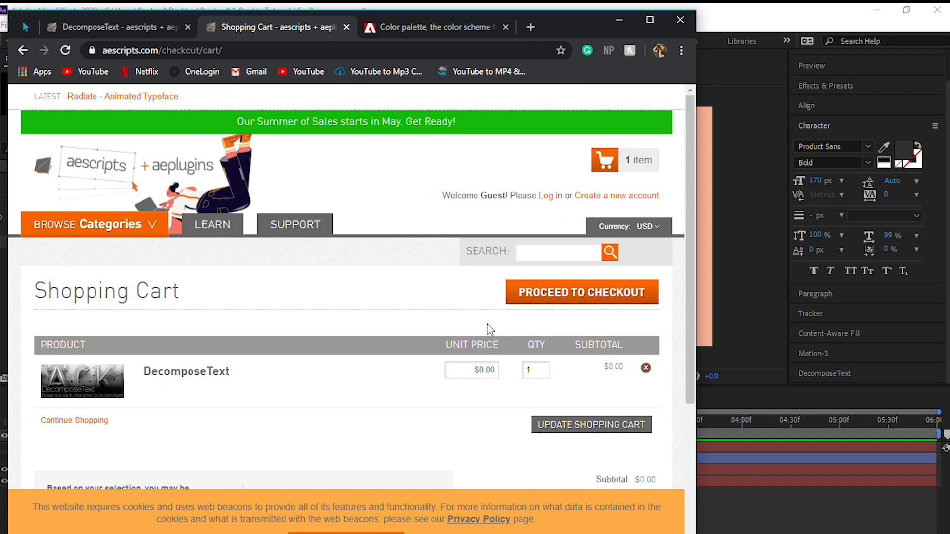
Examine the DecomposeText cart entry, its editable unit price, the order totals and the checkout options
scroll(494, 323, down, 4)
scroll(469, 295, up, 2)
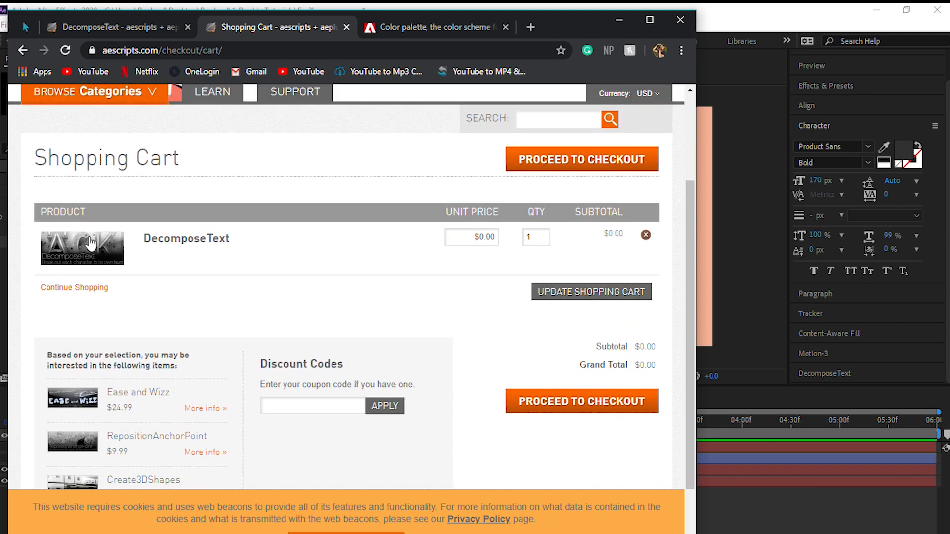
scroll(396, 292, up, 4)
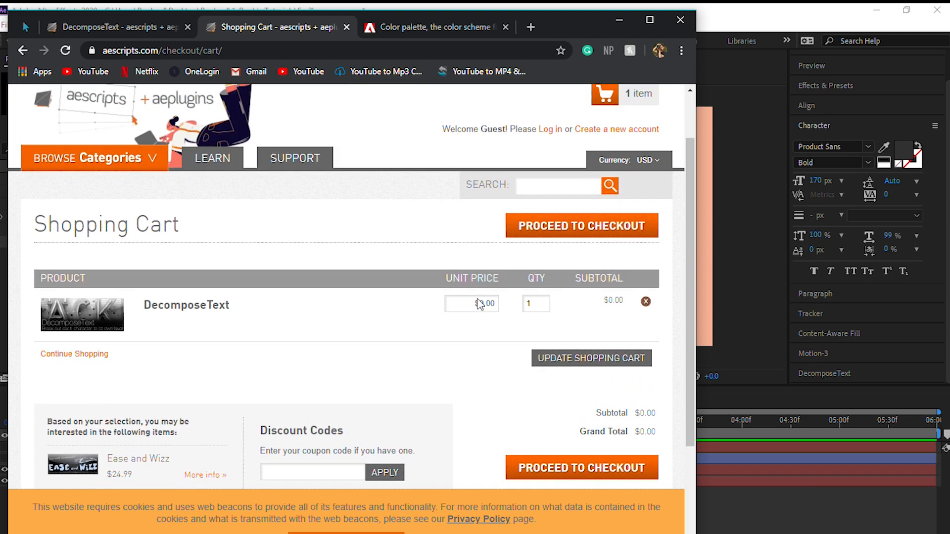
scroll(494, 312, down, 1)
scroll(494, 311, down, 1)
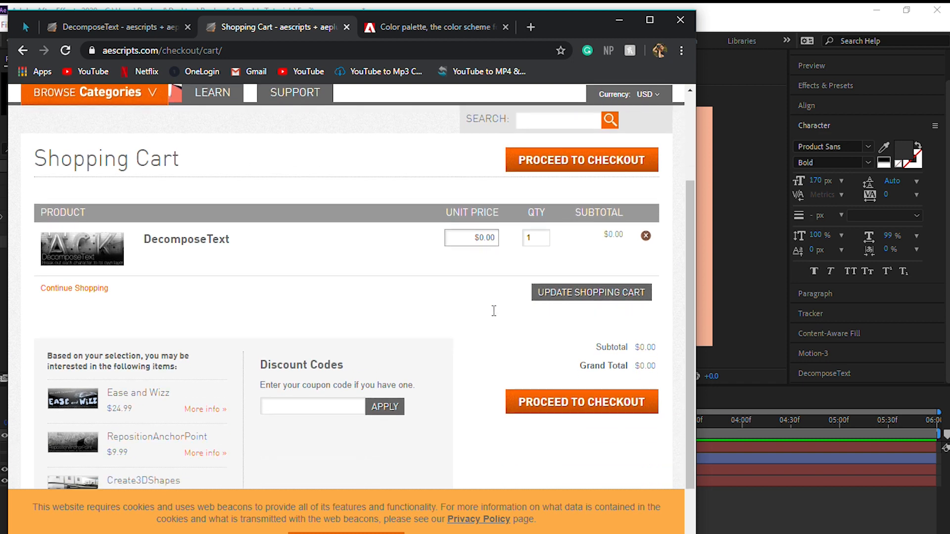
click(480, 237)
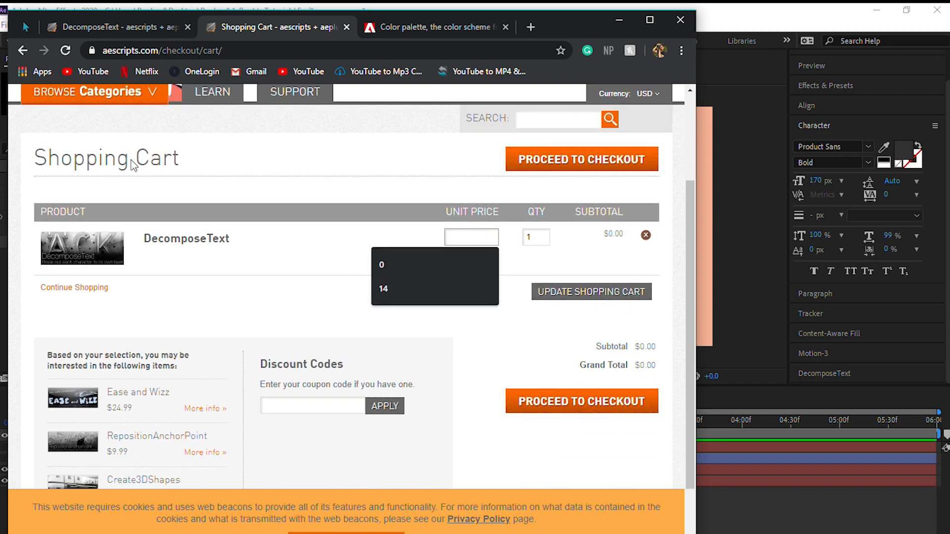
click(451, 338)
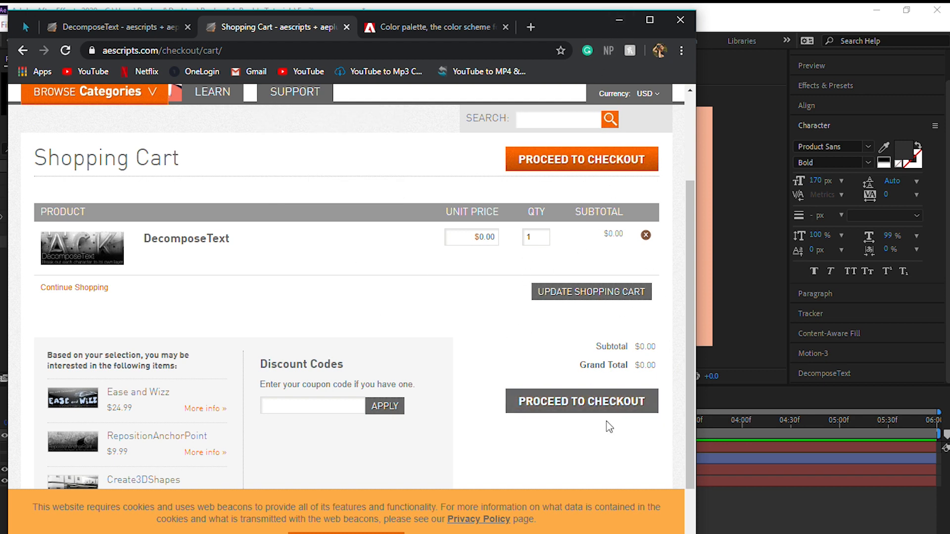
Switch back to After Effects and select the "This video is Totally Awesome!" title layer
click(617, 18)
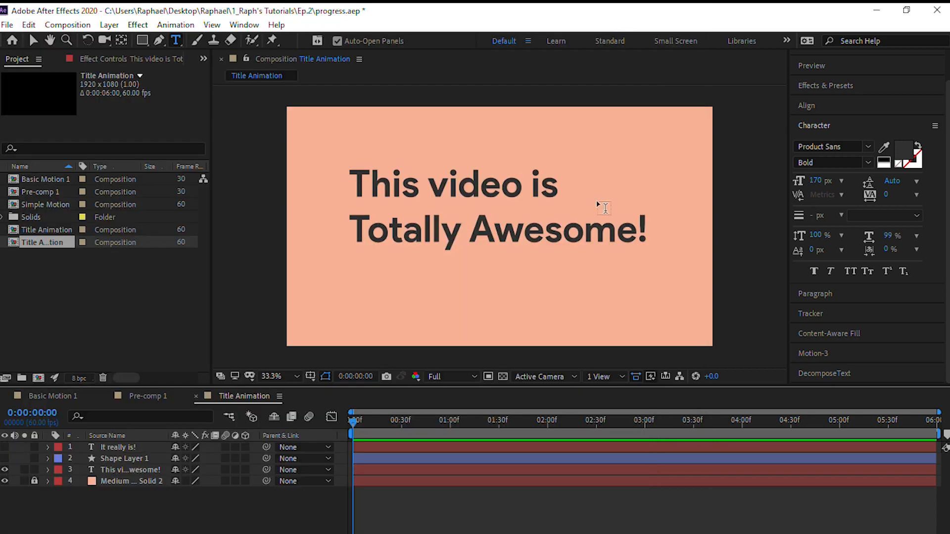
click(137, 472)
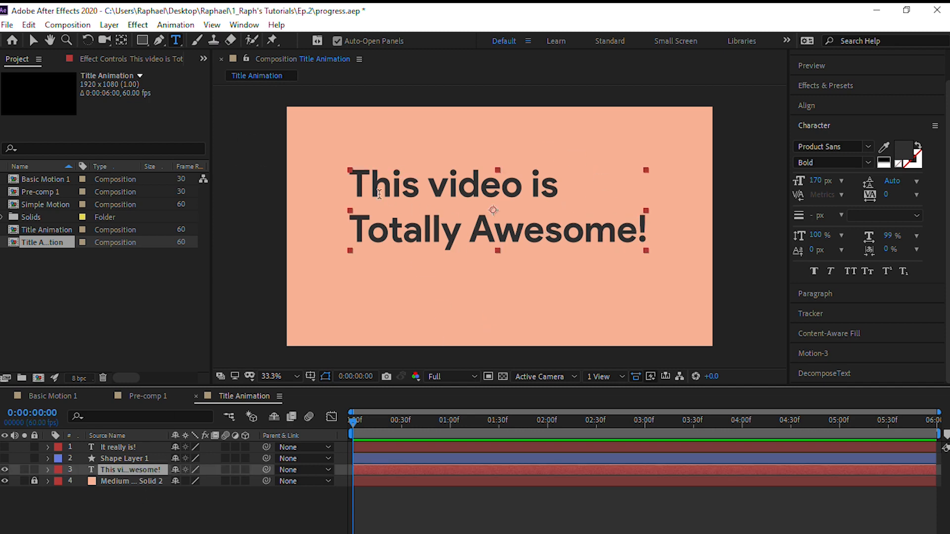
click(212, 526)
click(142, 461)
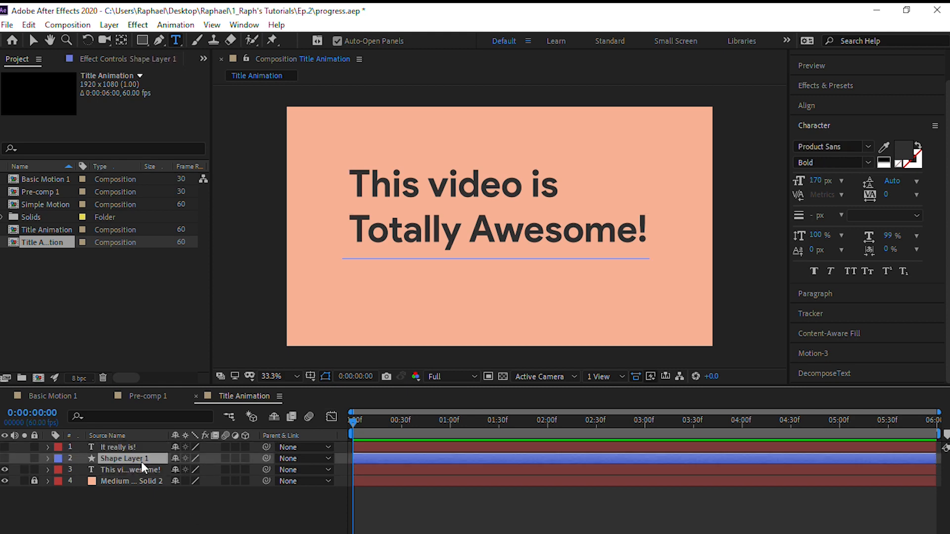
click(142, 468)
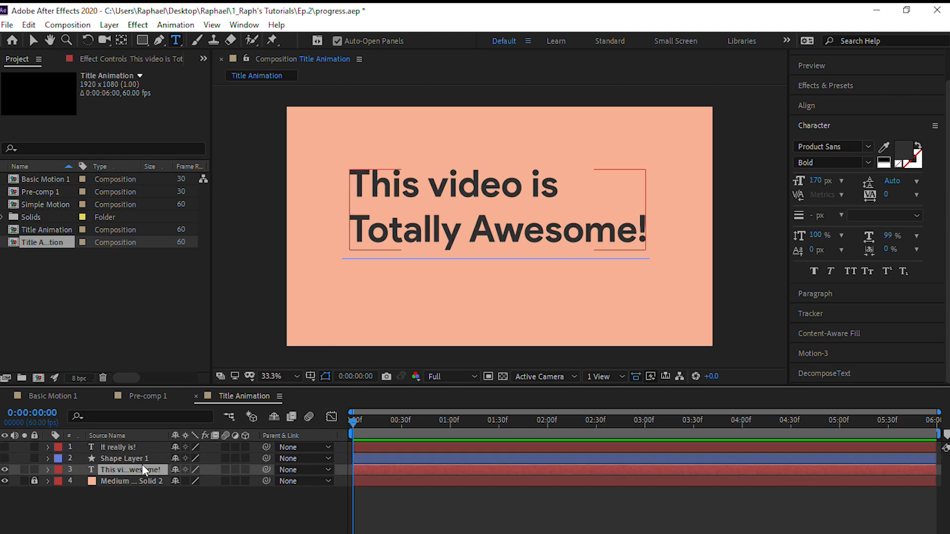
click(839, 373)
click(836, 240)
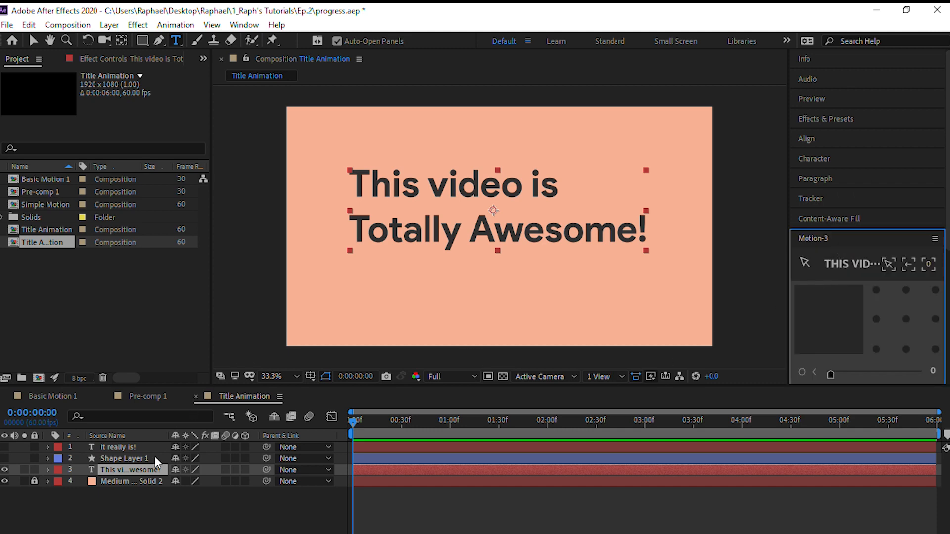
click(144, 497)
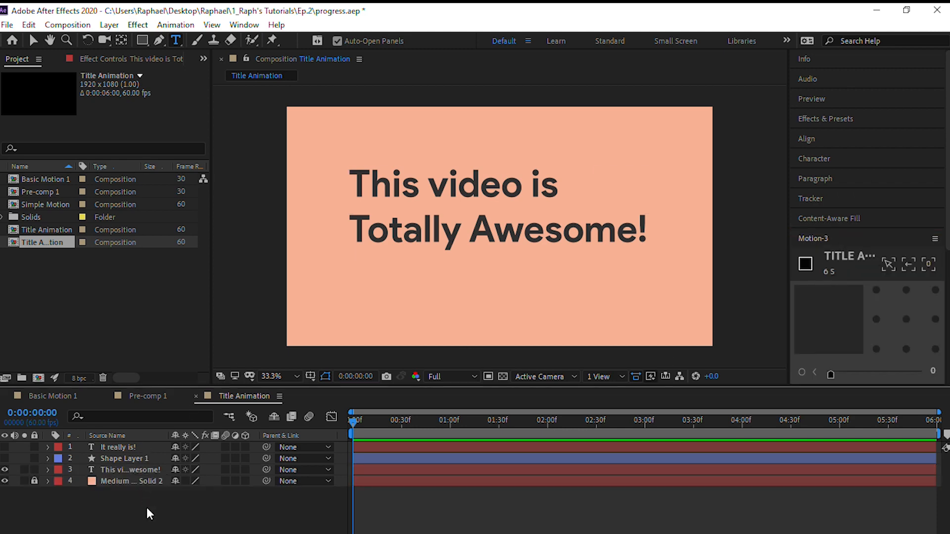
click(145, 468)
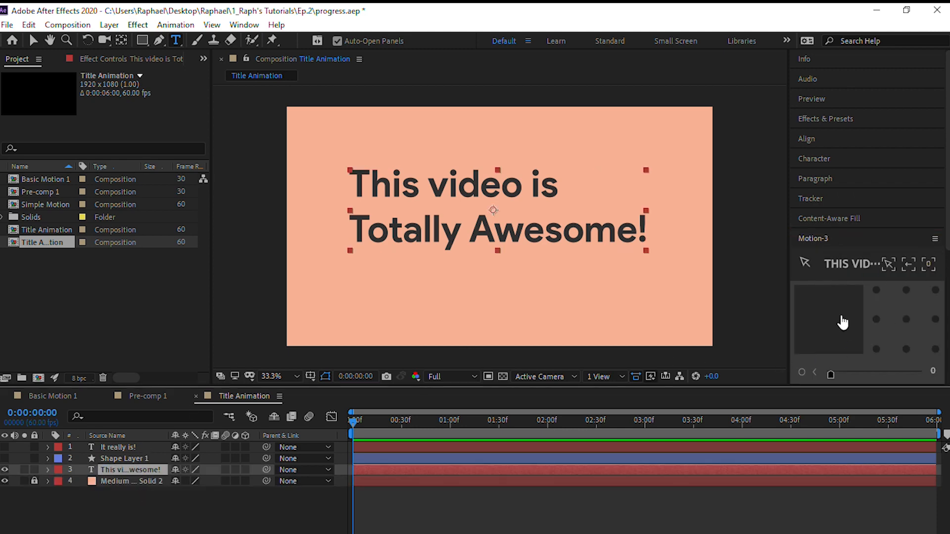
scroll(841, 247, down, 3)
scroll(851, 269, down, 2)
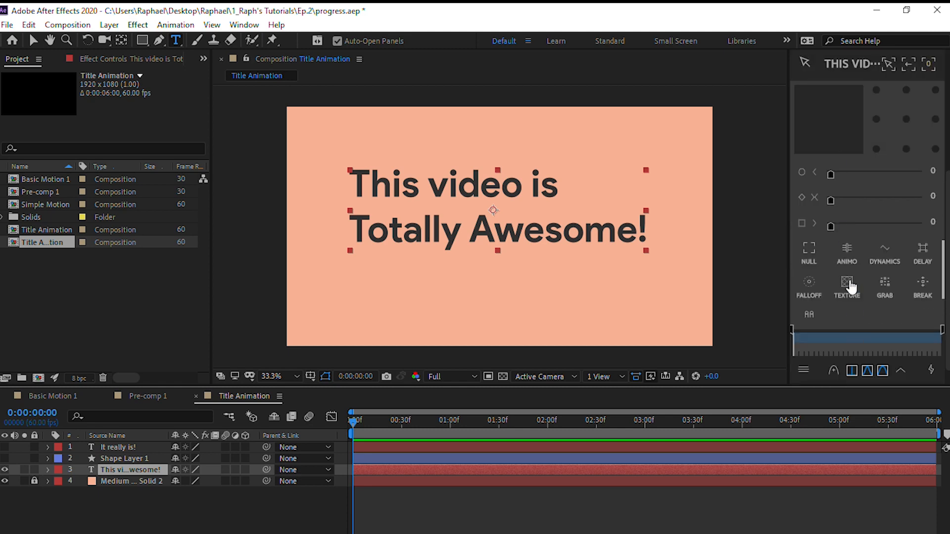
scroll(947, 216, up, 3)
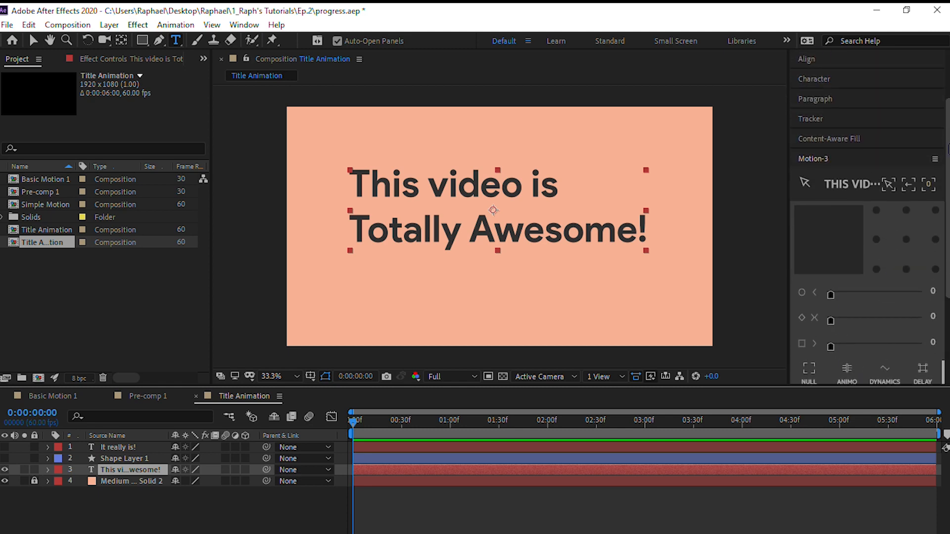
click(877, 143)
scroll(885, 297, down, 3)
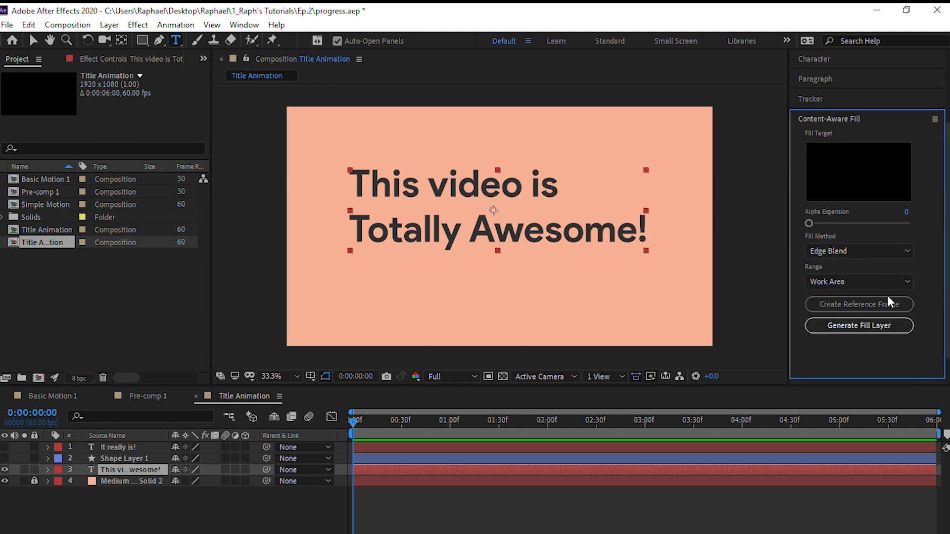
Decompose the selected title into Words with original positions using expressions, and collapse the expanded layer properties
click(856, 374)
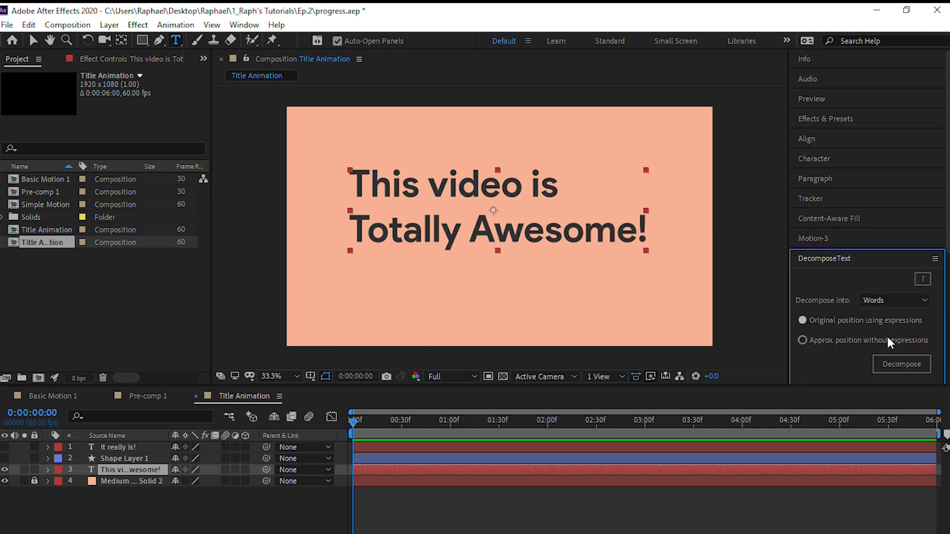
click(889, 359)
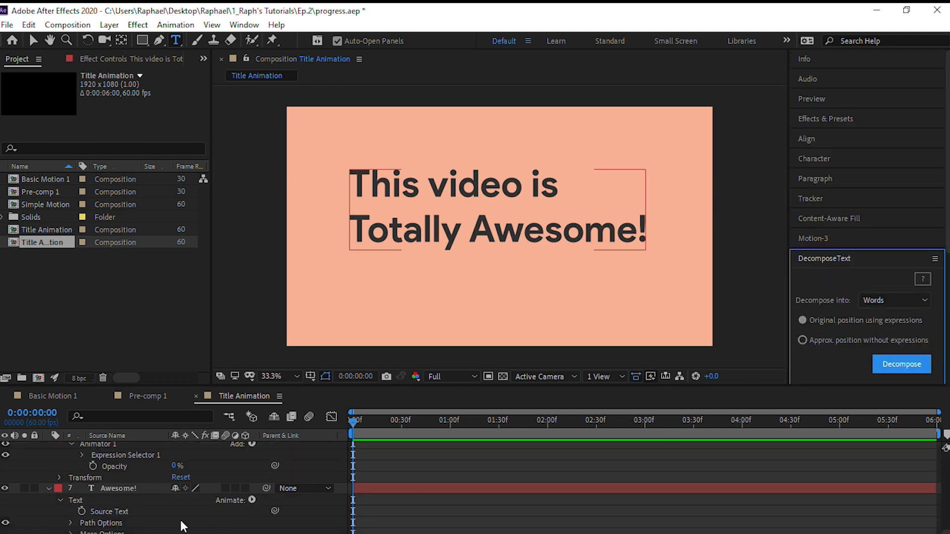
click(182, 522)
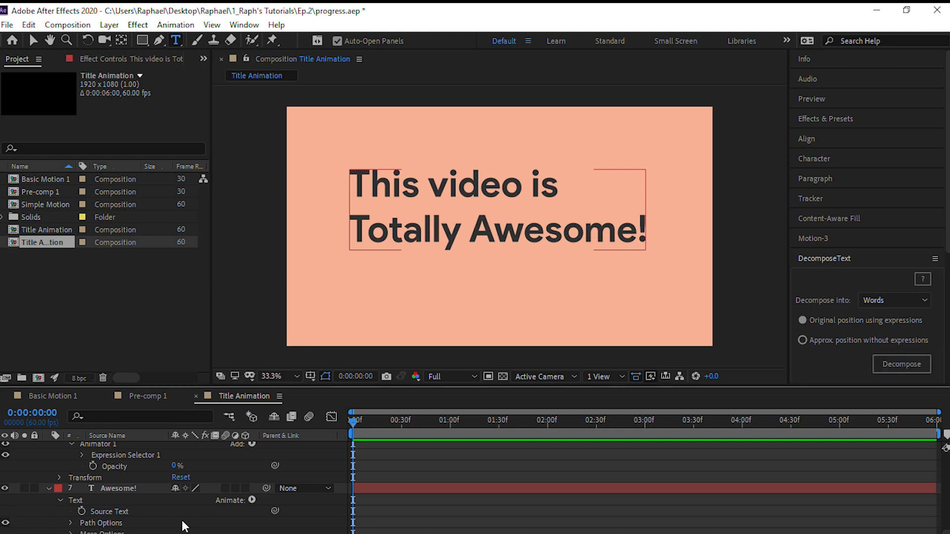
key(u)
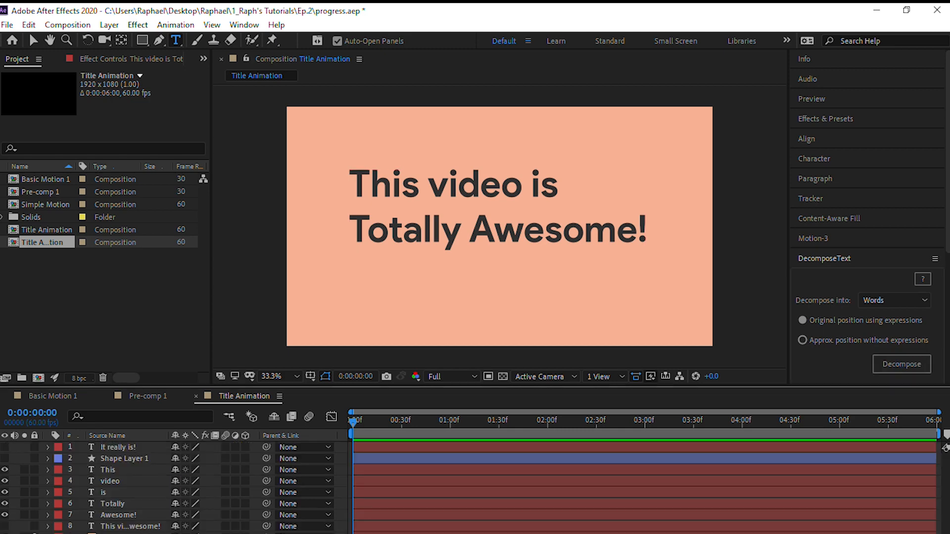
Examine the separate word layers and the hidden original title layer, leaving nothing selected
click(112, 451)
click(111, 459)
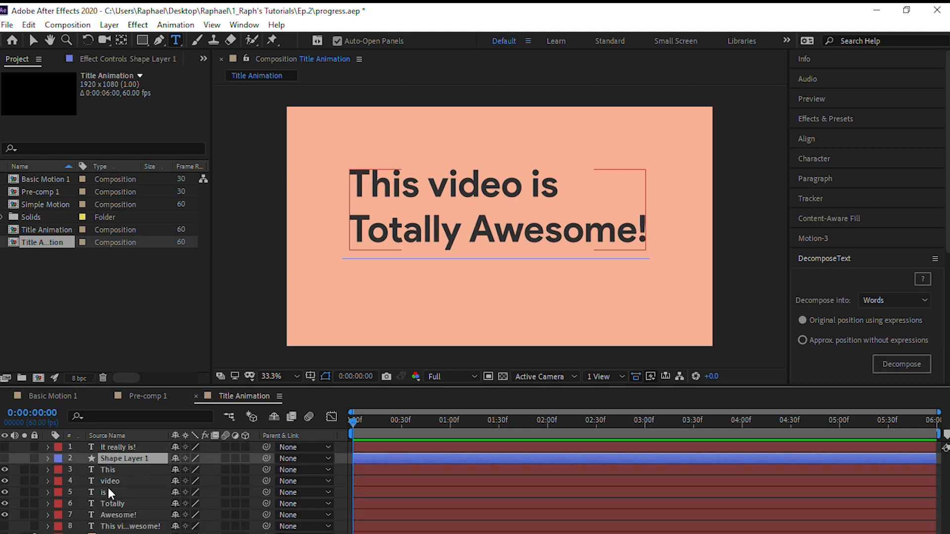
click(112, 474)
click(113, 481)
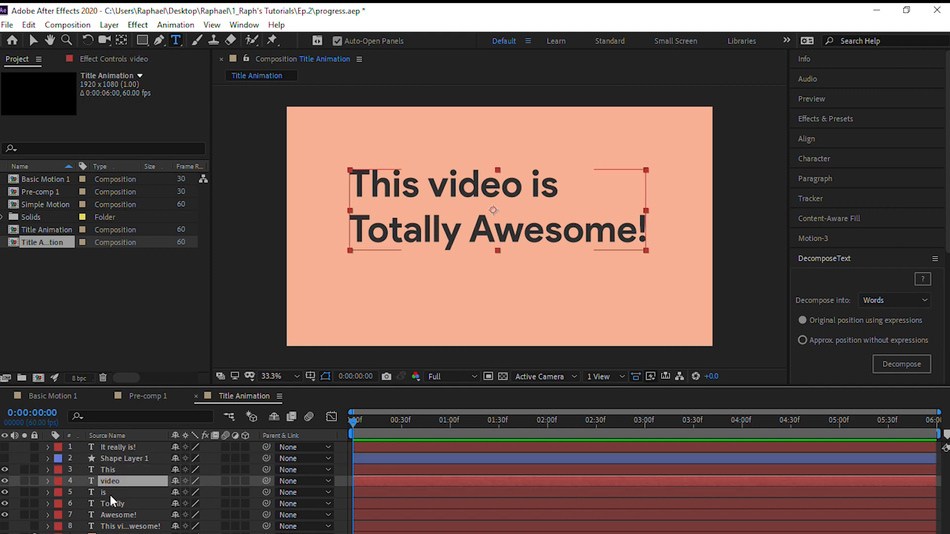
click(122, 470)
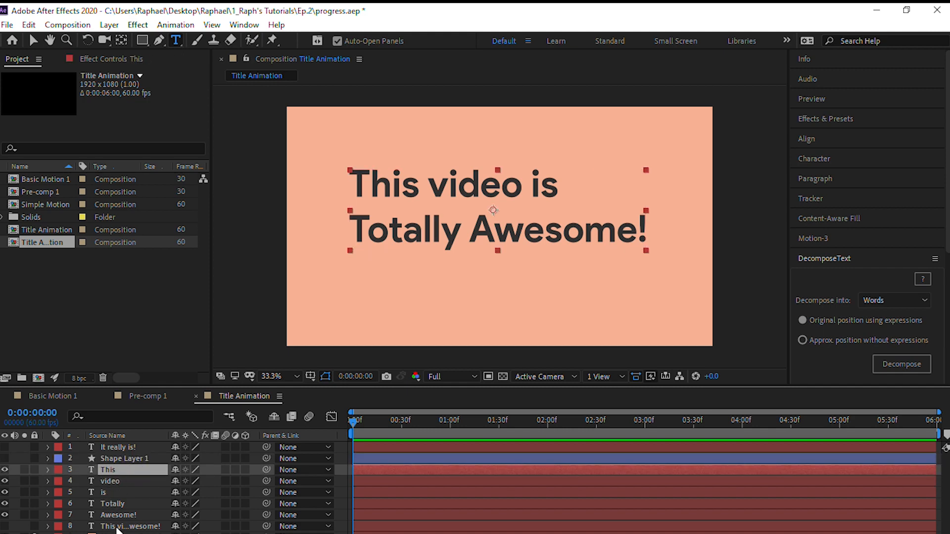
click(118, 528)
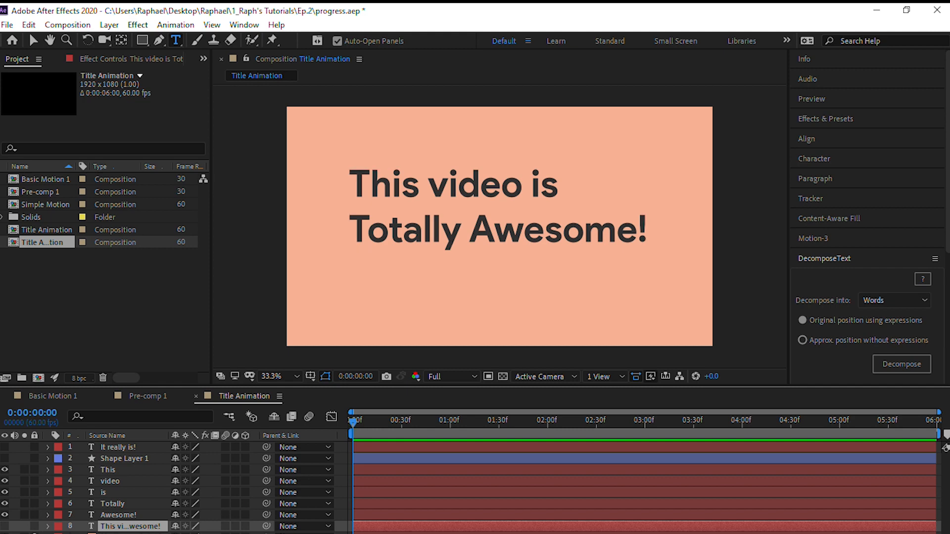
key(ctrl+shift+a)
Step the playhead back and forth by single frames and ten-frame jumps, and return it to the composition start
key(space)
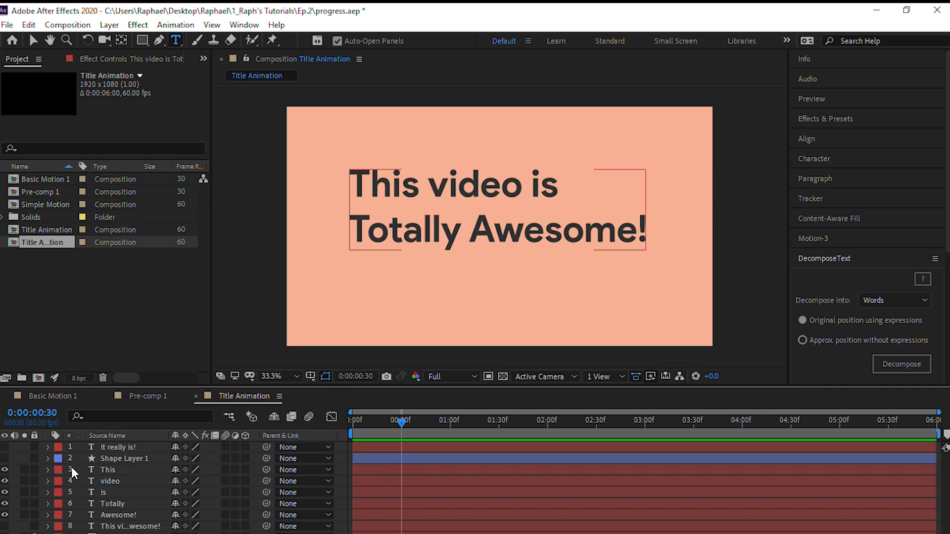
key(shift+Page_Up)
key(shift+Page_Up)
key(shift+Page_Down)
key(shift+Page_Down)
key(shift+Page_Down)
key(shift+Page_Up)
key(shift+Page_Up)
key(Home)
key(Page_Down)
key(Page_Down)
key(Page_Down)
key(Page_Down)
key(Page_Down)
key(Page_Down)
key(Page_Down)
key(Page_Down)
key(shift+Page_Down)
key(shift+Page_Down)
key(Page_Up)
key(Page_Up)
key(Page_Up)
key(Page_Up)
key(Page_Up)
key(Page_Up)
key(Page_Up)
key(Page_Up)
key(Page_Up)
key(Page_Up)
key(Page_Up)
key(Page_Up)
key(Page_Up)
key(Page_Up)
key(Page_Up)
key(Page_Up)
key(Page_Up)
key(Page_Up)
key(Page_Up)
key(Page_Up)
key(Page_Up)
key(Page_Up)
key(Page_Up)
key(Page_Up)
key(Page_Up)
key(Page_Up)
key(Page_Up)
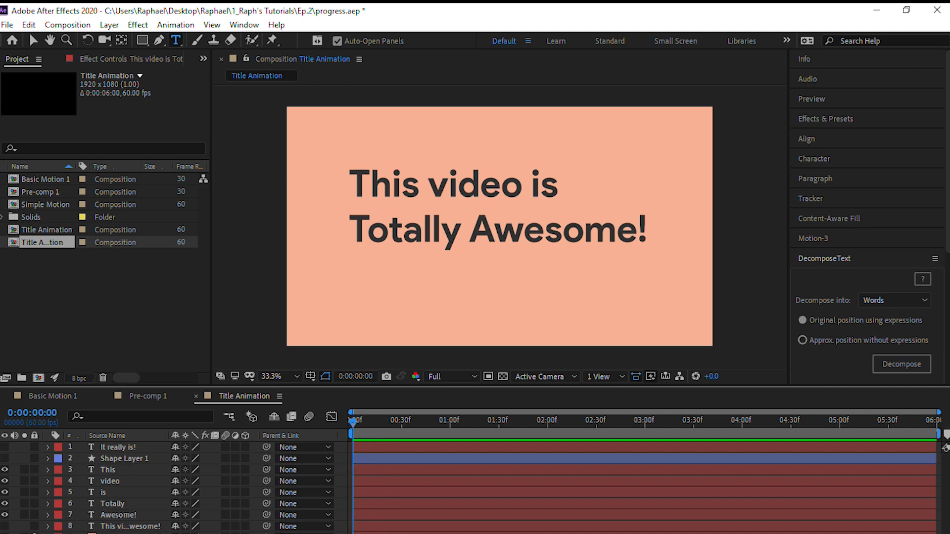
Trim the end of the five word layers and the original title layer to 0:00:00:30, and deselect them
key(shift+Page_Down)
key(shift+Page_Down)
key(shift+Page_Down)
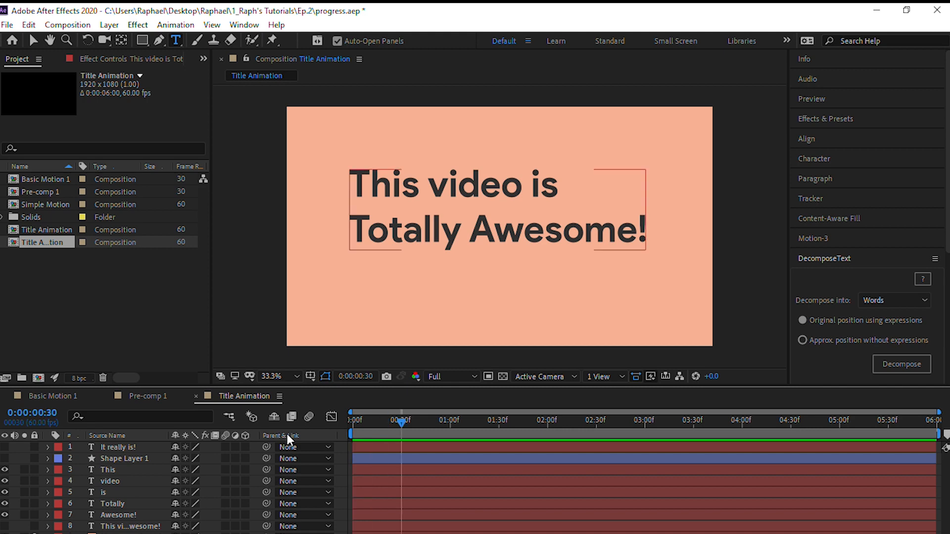
click(135, 468)
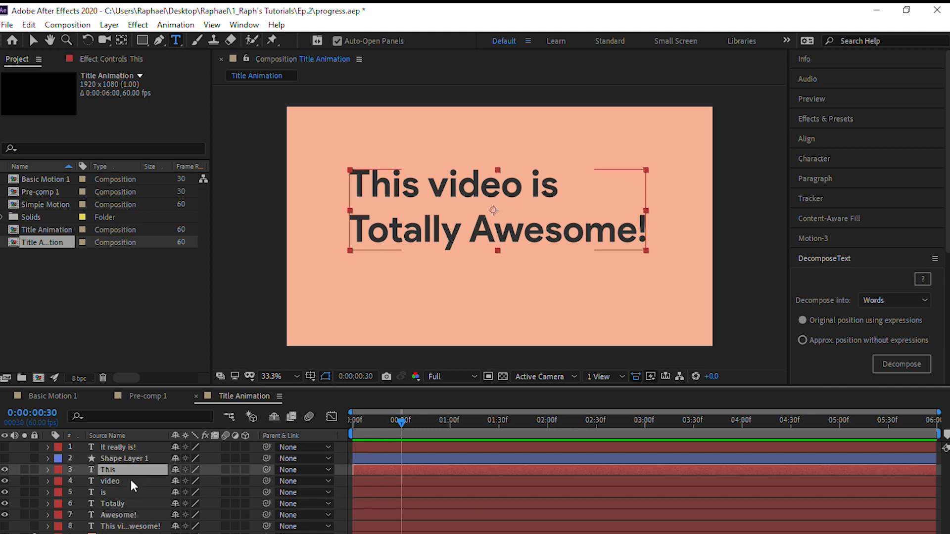
shift+click(125, 527)
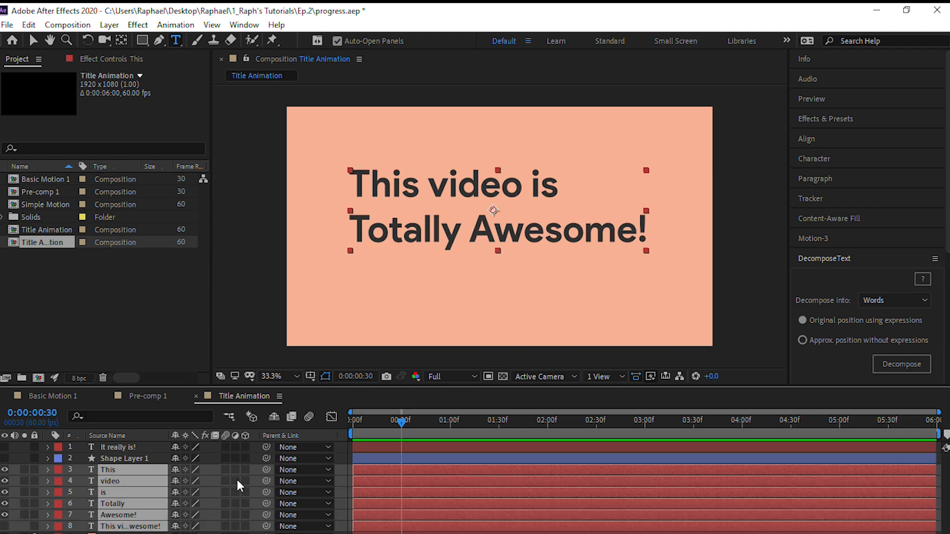
key(alt+bracketright)
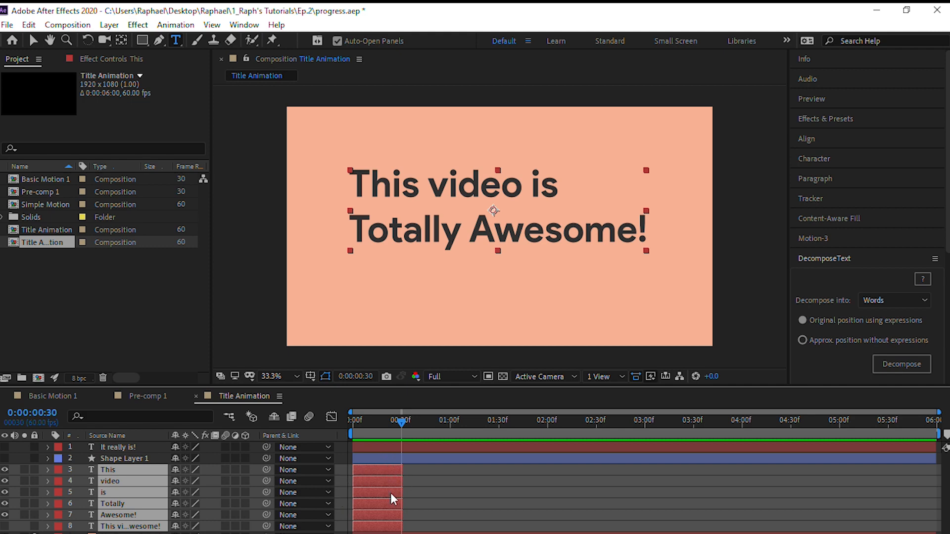
click(322, 532)
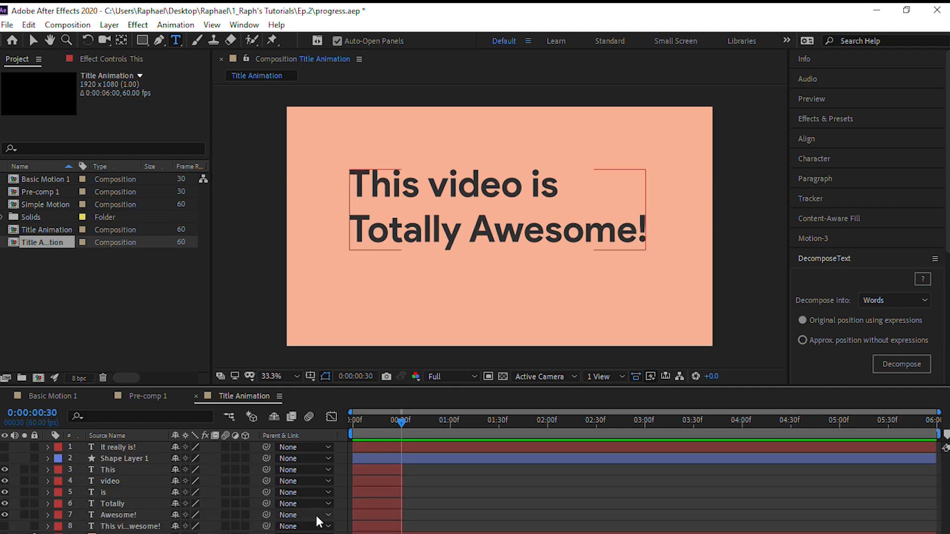
Sequence the five word layers from "This" to "Awesome!" one after another with Overlap off
click(116, 471)
shift+click(129, 515)
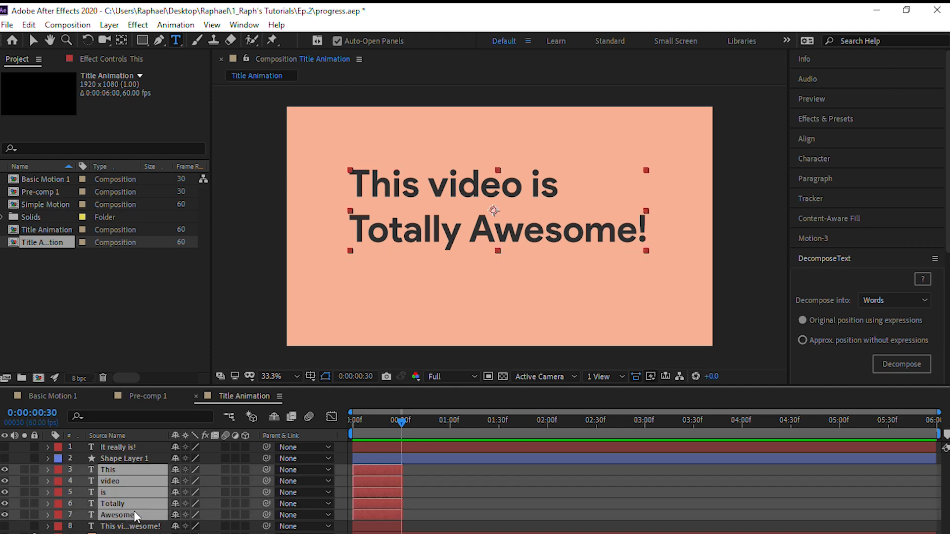
right_click(379, 485)
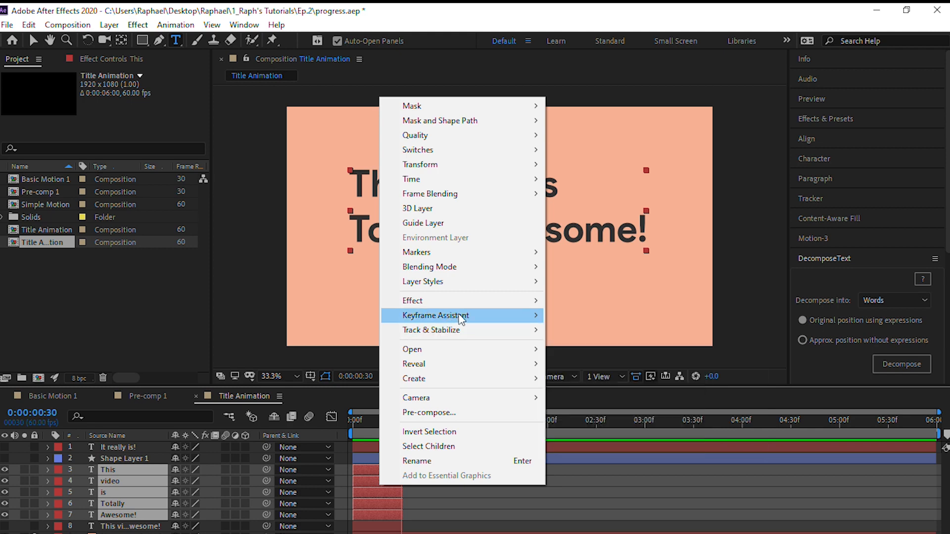
mouse_move(502, 316)
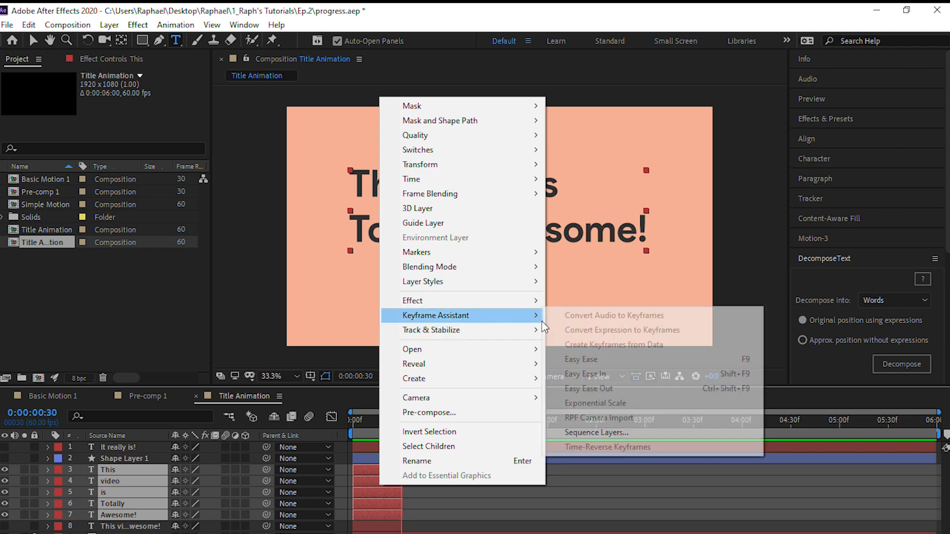
click(581, 434)
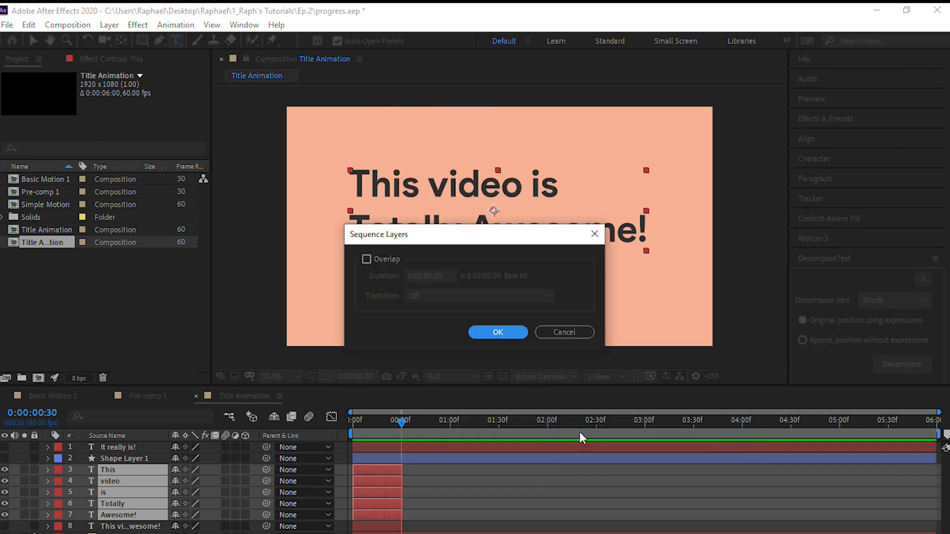
click(479, 331)
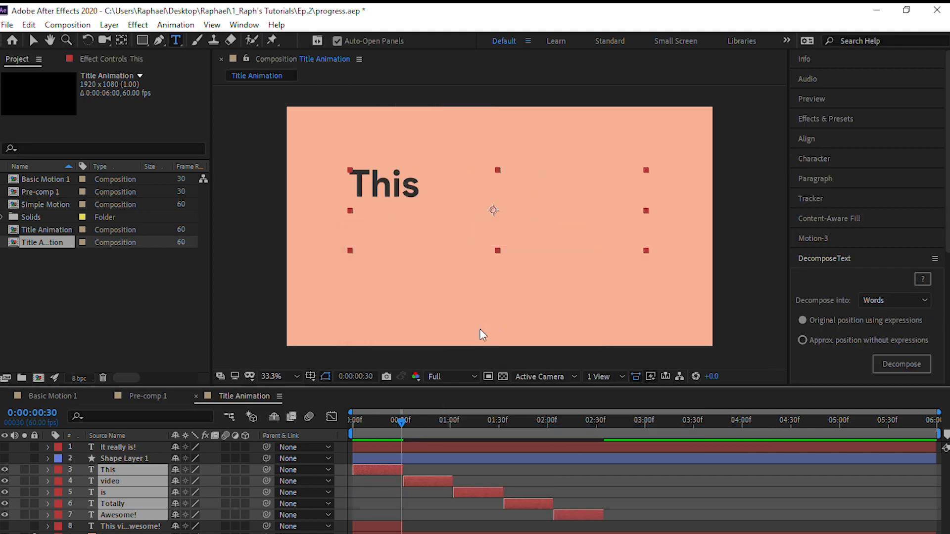
Undo the sequencing of the five word layers
drag(401, 427, 353, 428)
key(ctrl+z)
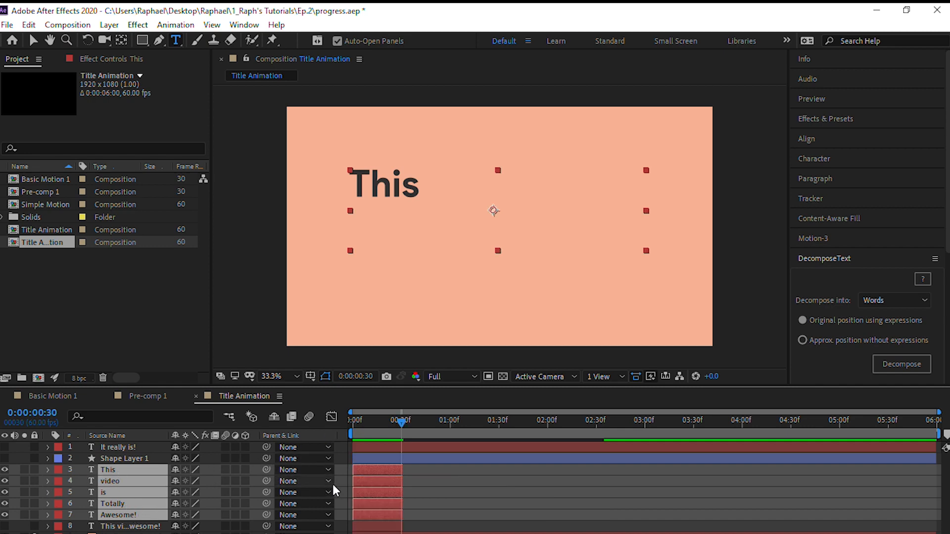
Try to sequence the word layers in reverse order, starting from "Awesome!" and leaving out "video", and undo it
click(135, 532)
click(133, 515)
shift+click(126, 467)
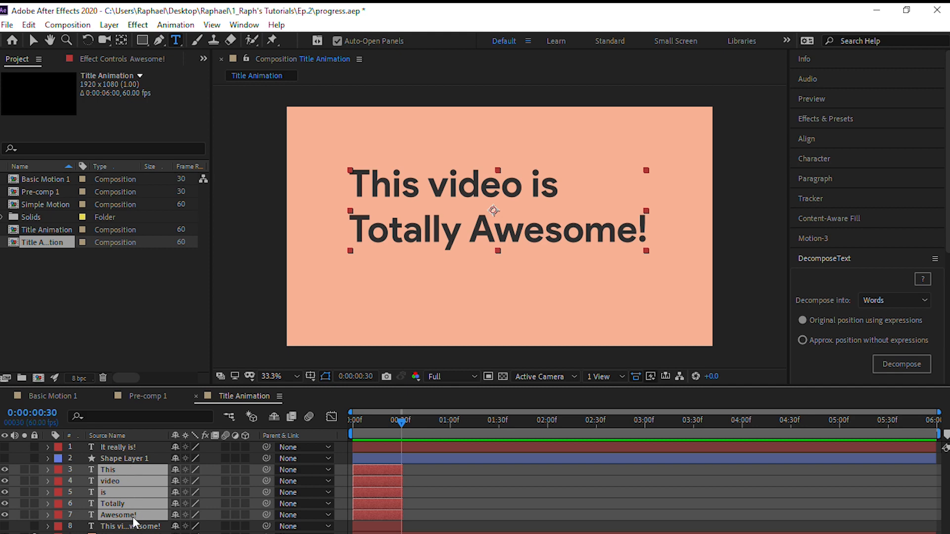
right_click(367, 481)
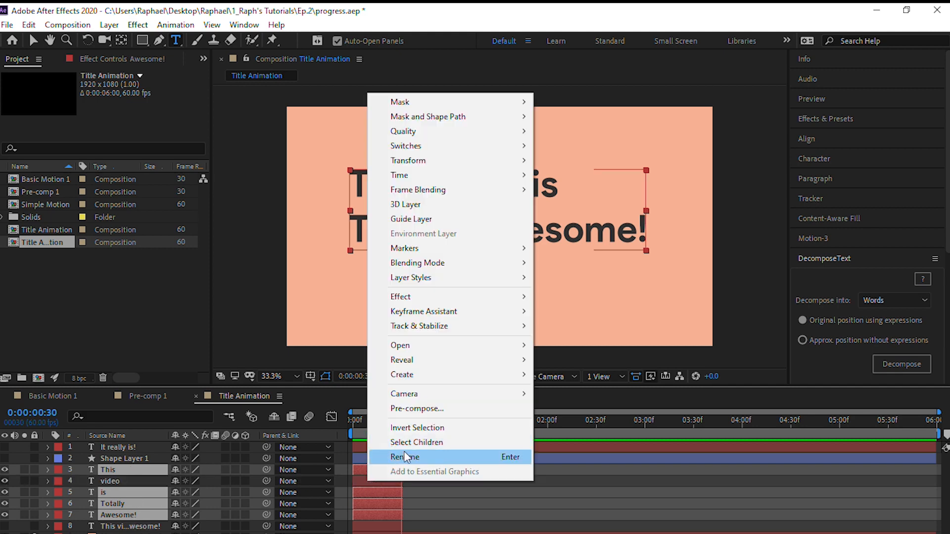
mouse_move(450, 317)
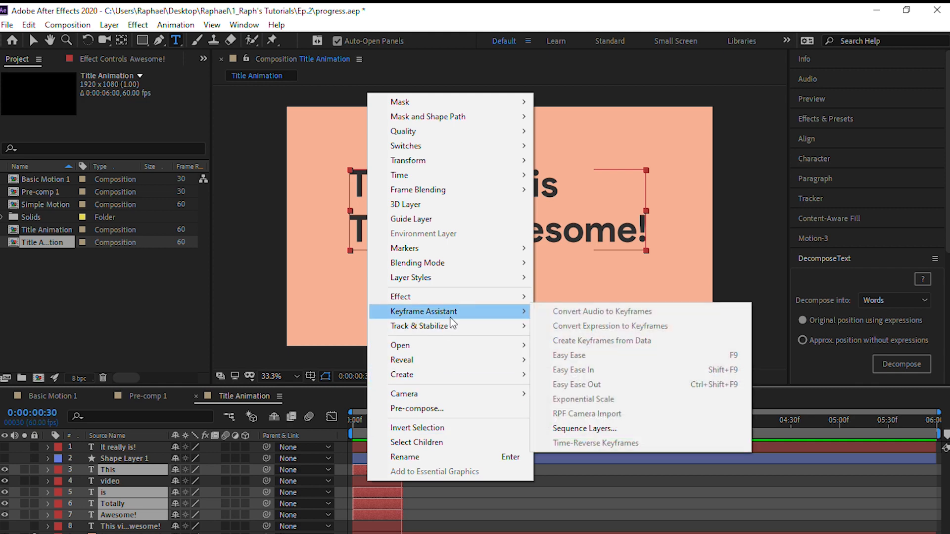
click(577, 429)
click(502, 336)
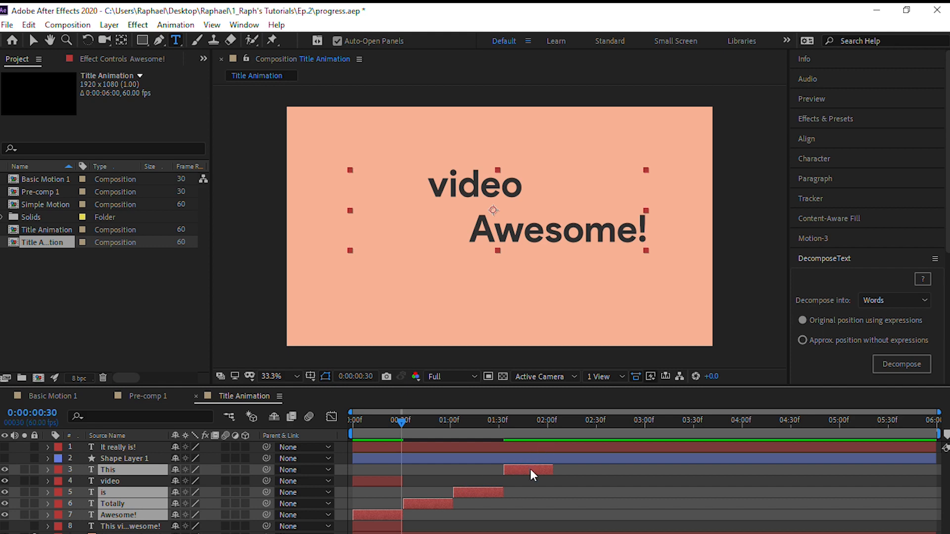
key(ctrl+z)
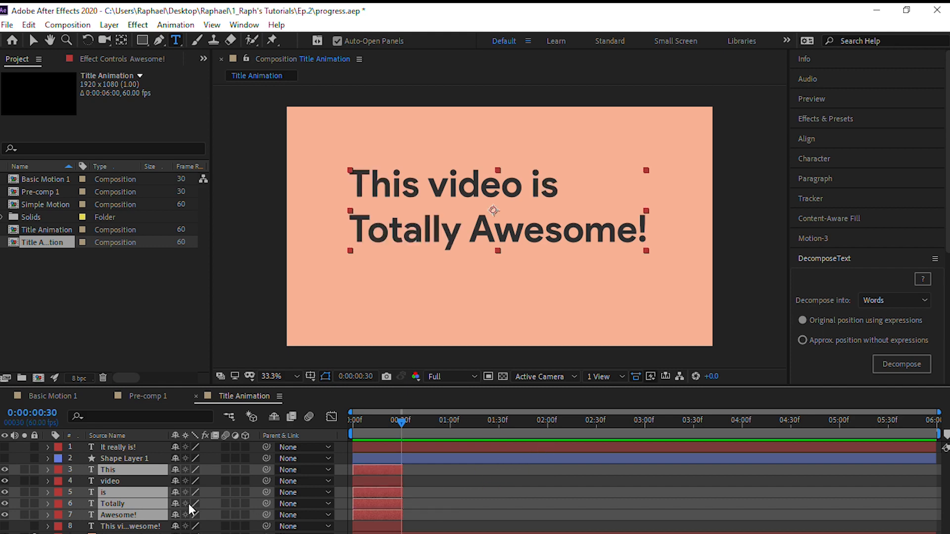
Select the word layers in order from "This" to "Awesome!", sequence them with Overlap off, and deselect them
click(119, 481)
click(150, 471)
shift+click(142, 516)
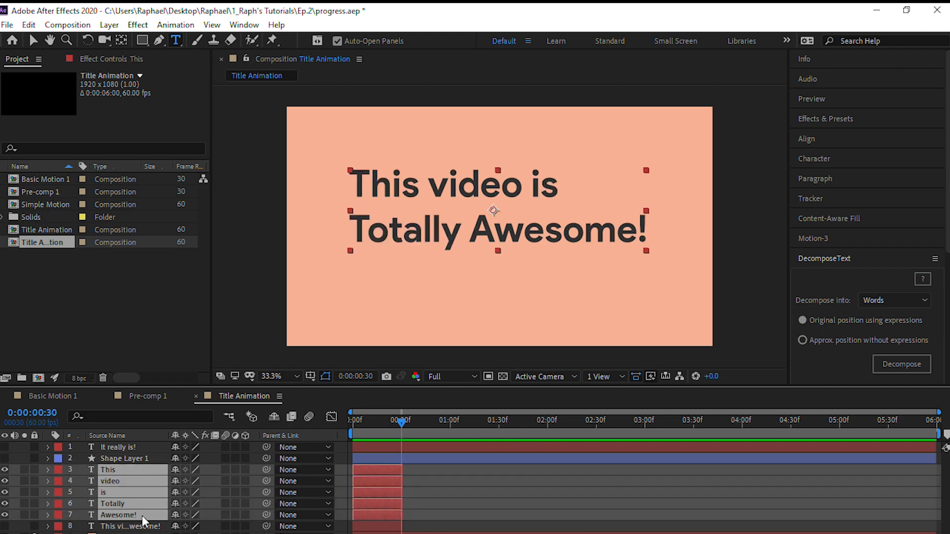
right_click(129, 515)
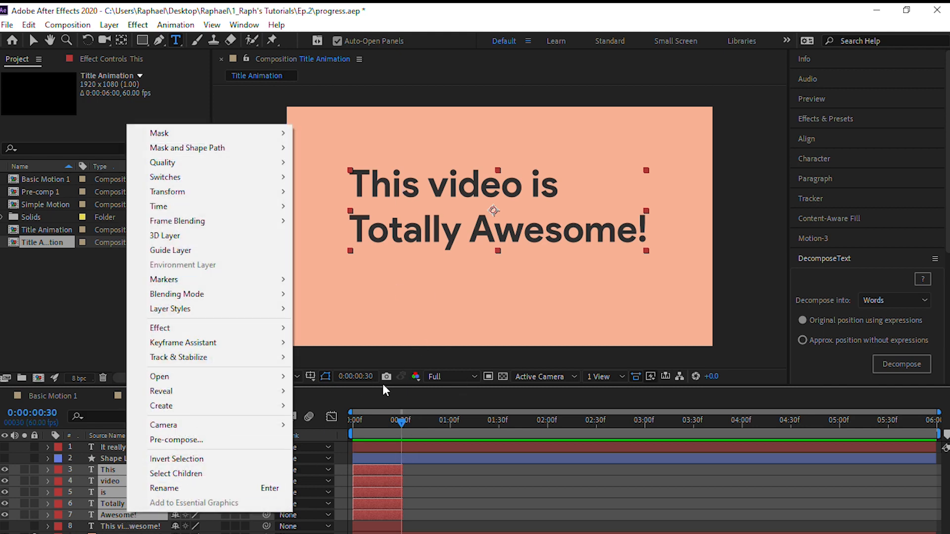
mouse_move(200, 343)
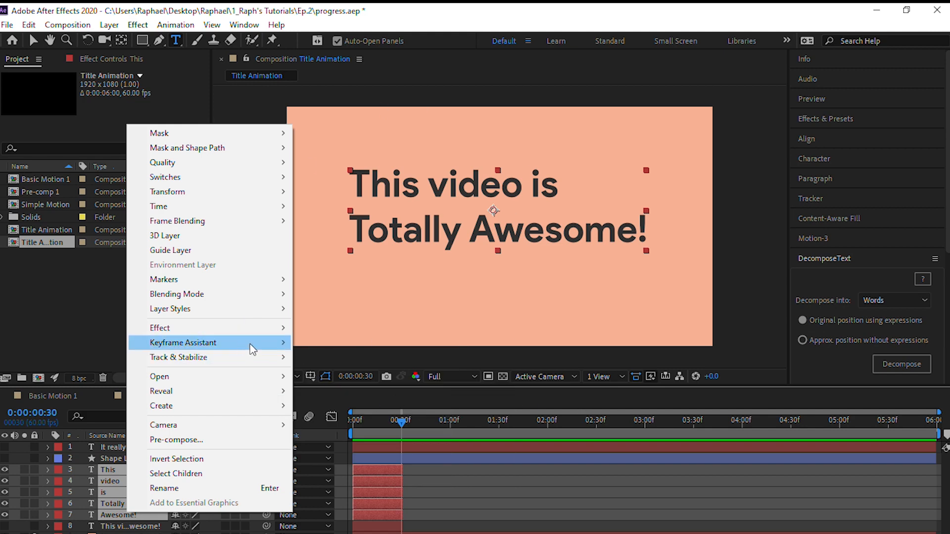
mouse_move(252, 349)
click(341, 469)
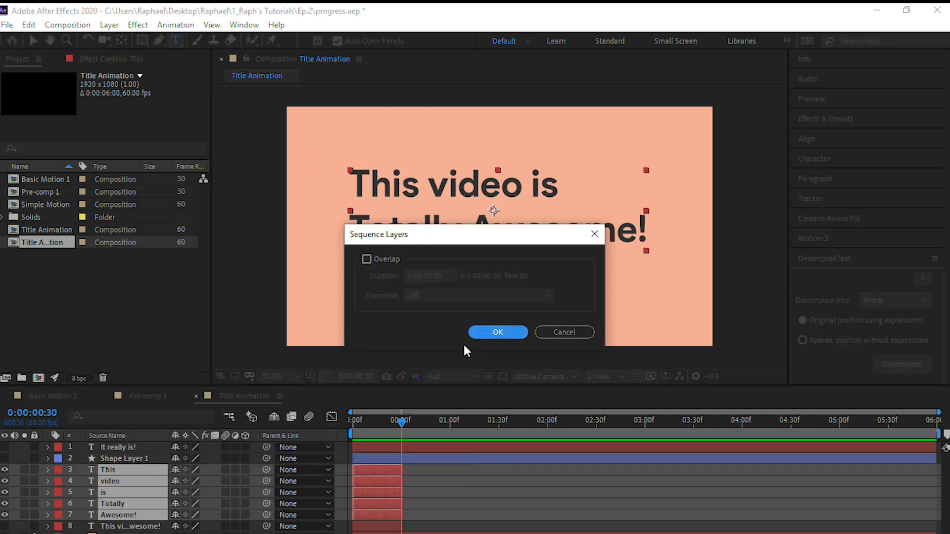
click(497, 332)
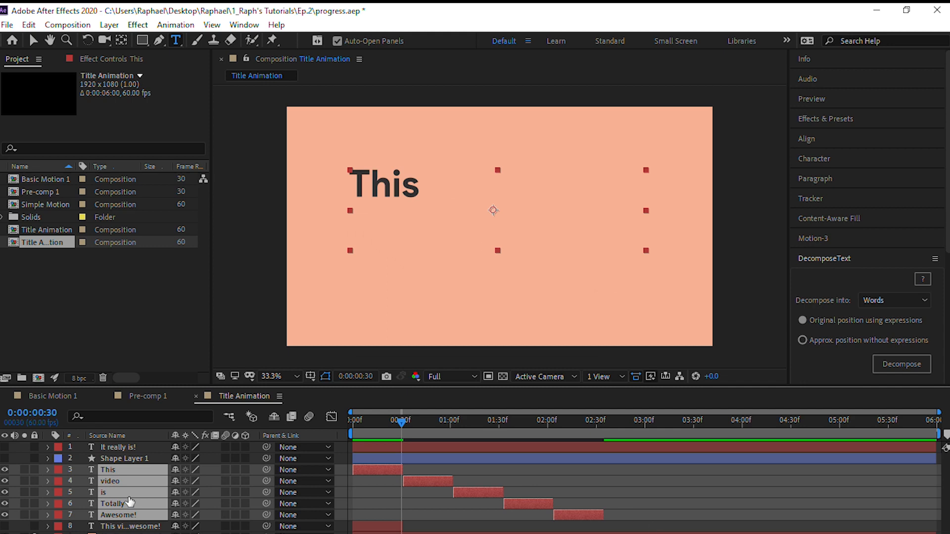
key(ctrl+shift+a)
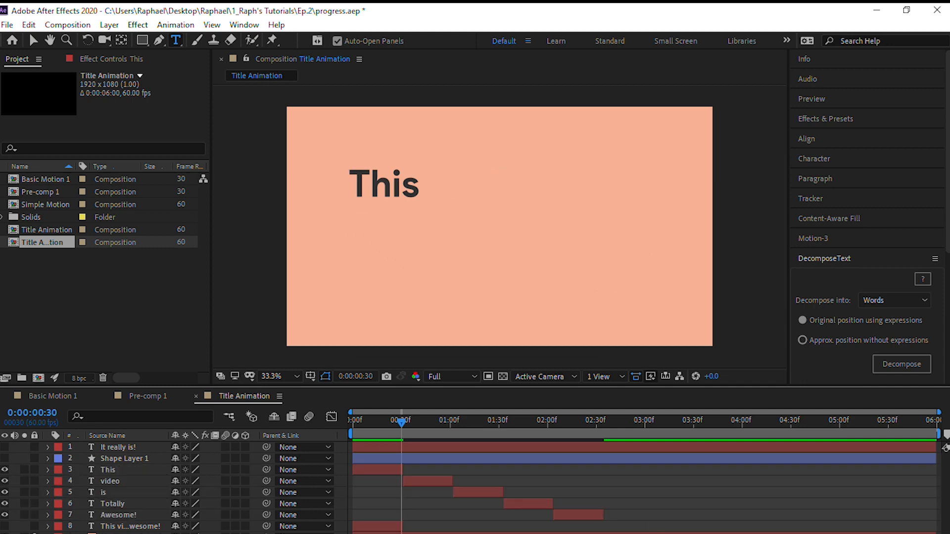
Extend the ends of the five word layers to the end of the composition at 0:00:05:59
drag(403, 420, 938, 396)
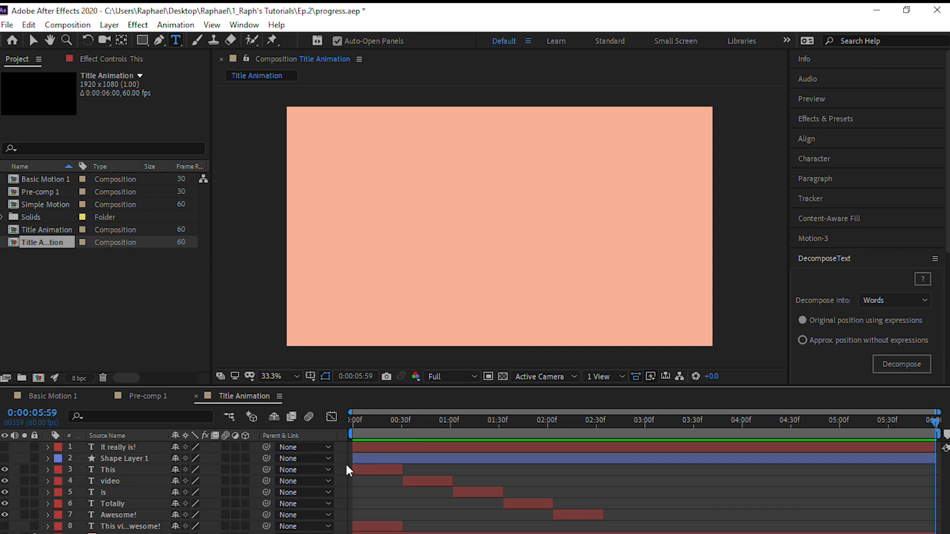
click(371, 470)
shift+click(575, 514)
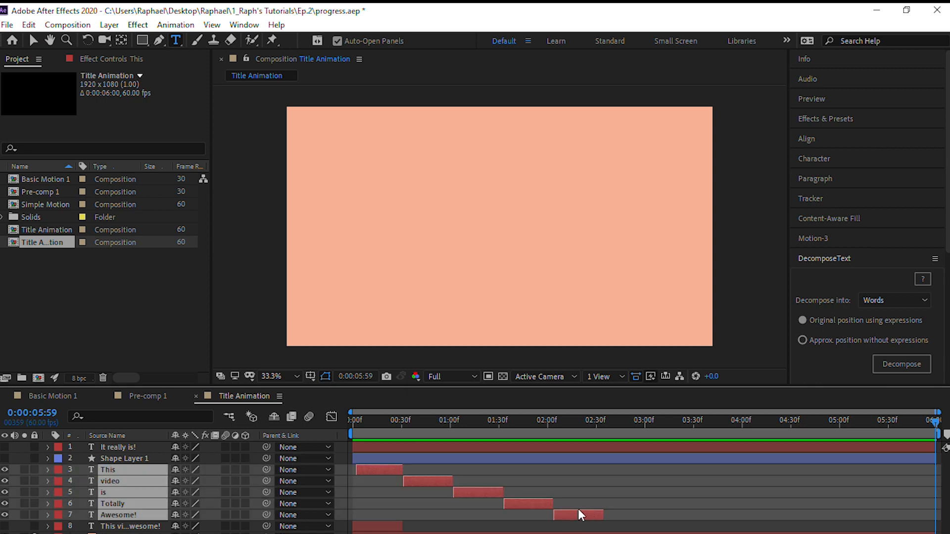
key(alt+bracketright)
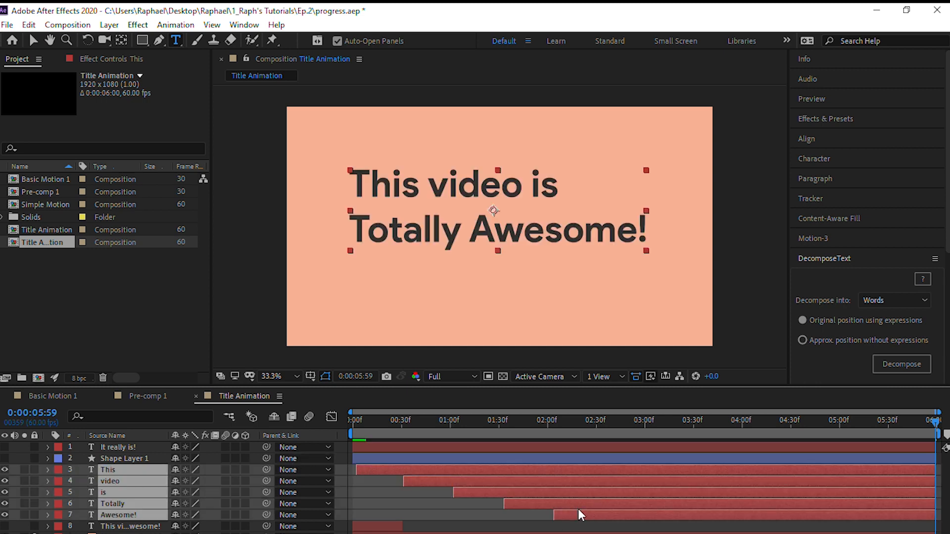
Scrub and play the composition from its start to preview the words appearing one by one
drag(935, 424, 279, 419)
drag(370, 424, 935, 424)
key(Home)
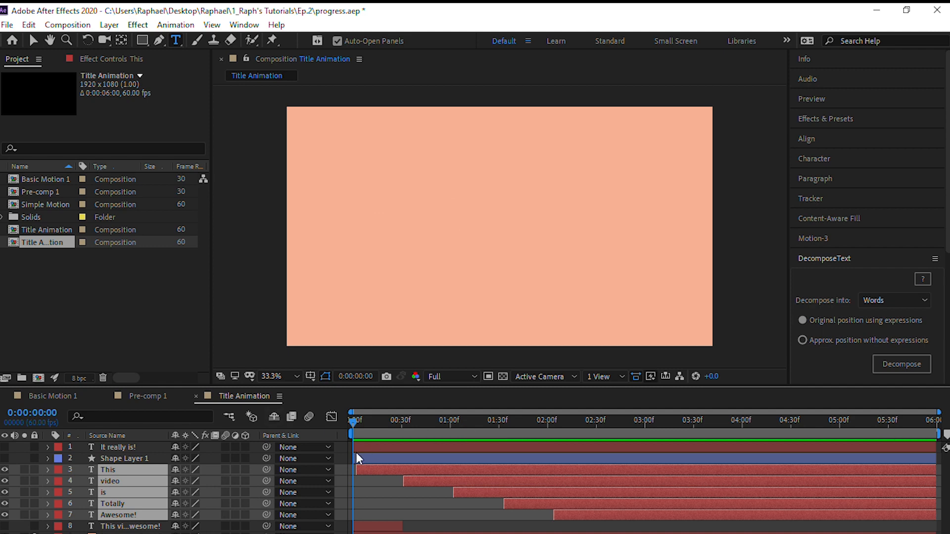
key(space)
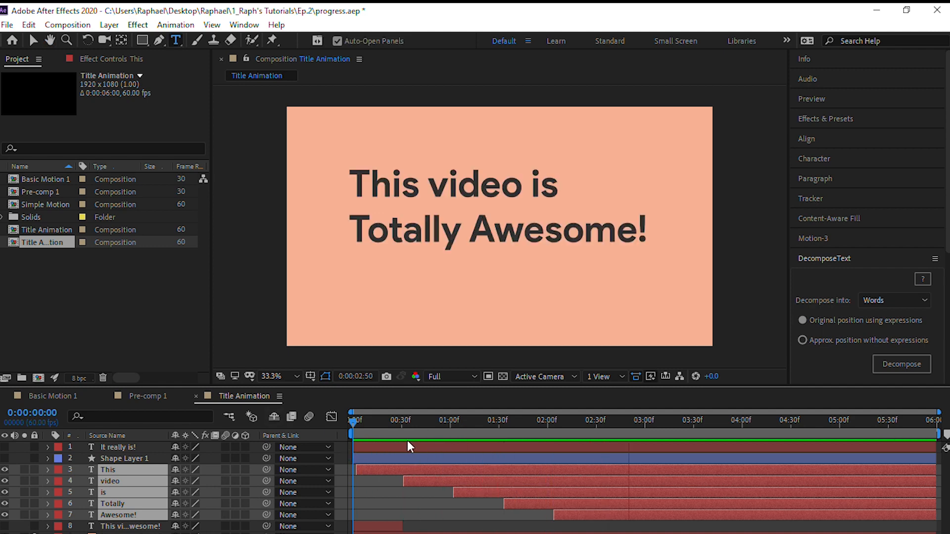
key(space)
drag(652, 418, 314, 422)
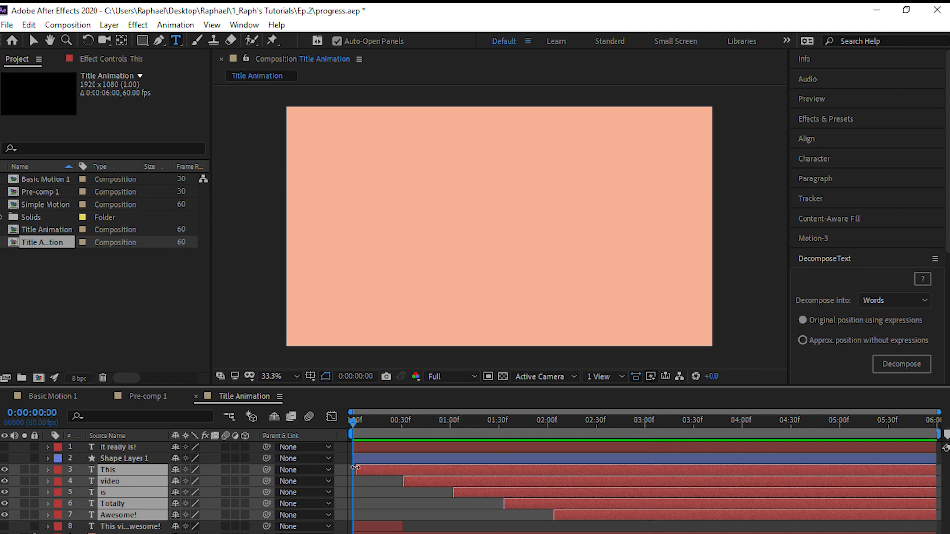
Shift the five word layers slightly earlier so "This" starts at 0:00:00:00, and deselect them
drag(358, 468, 355, 468)
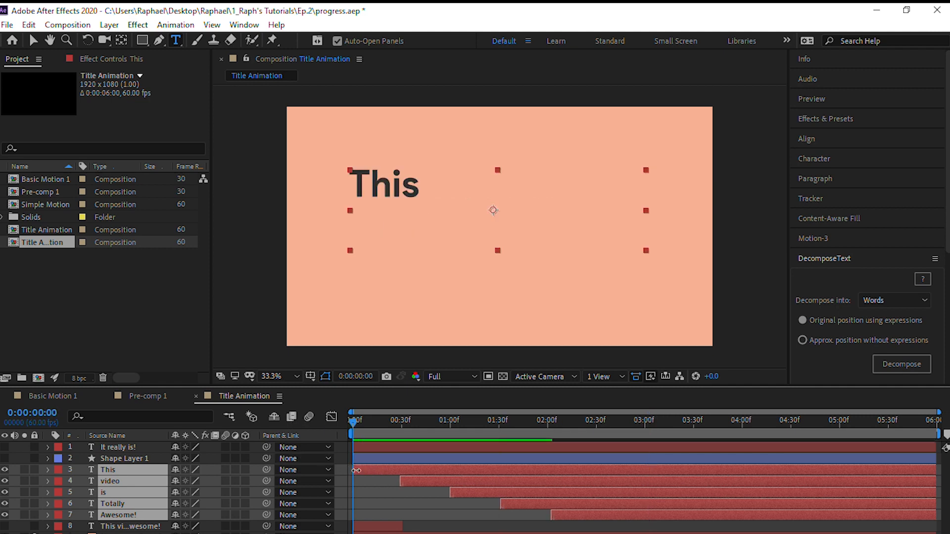
drag(349, 420, 248, 430)
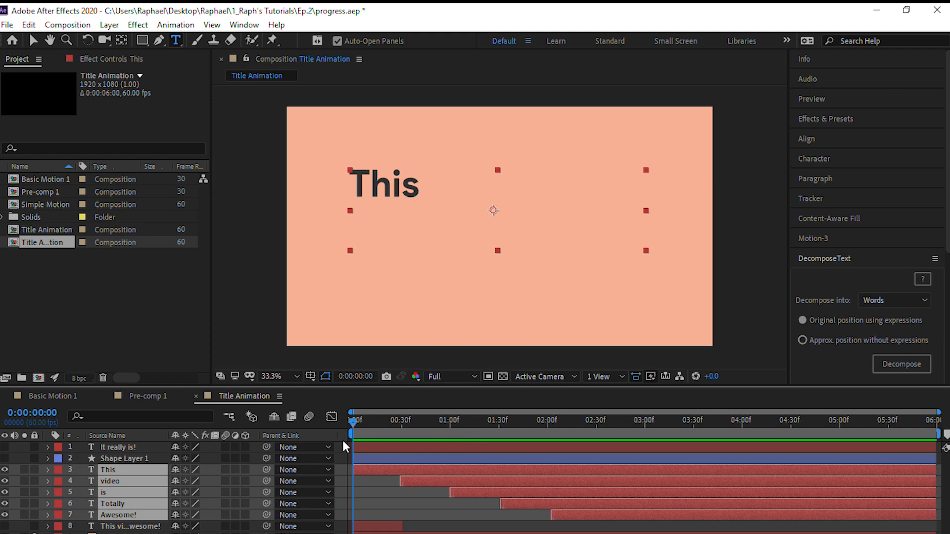
key(ctrl+shift+a)
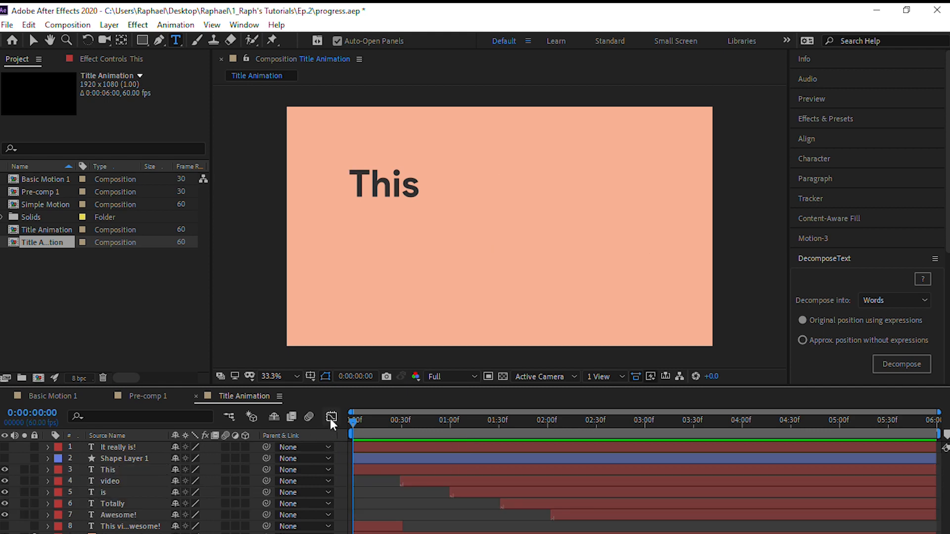
Examine the reference title with its moving block in Pre-comp 1 up to 0:00:00:28, and return to Title Animation
drag(354, 422, 197, 399)
click(165, 395)
drag(354, 425, 383, 422)
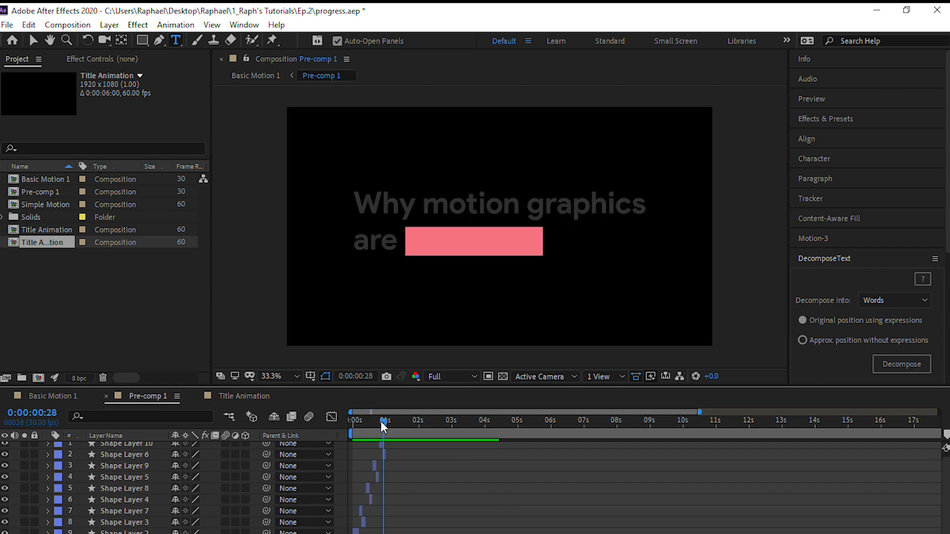
click(249, 396)
At 0:00:02:53, draw a rectangle on a new shape layer closely around the word "This" and turn off its stroke
drag(352, 426, 633, 460)
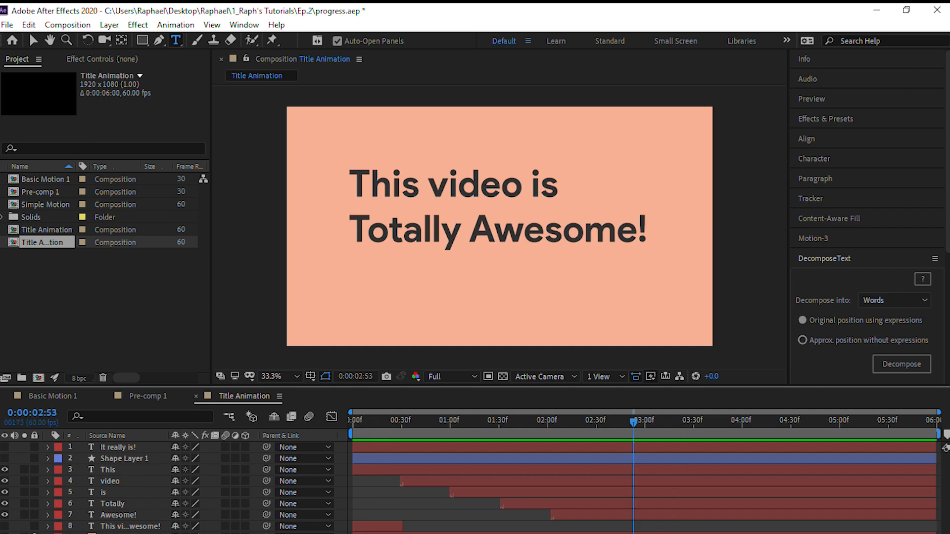
click(140, 41)
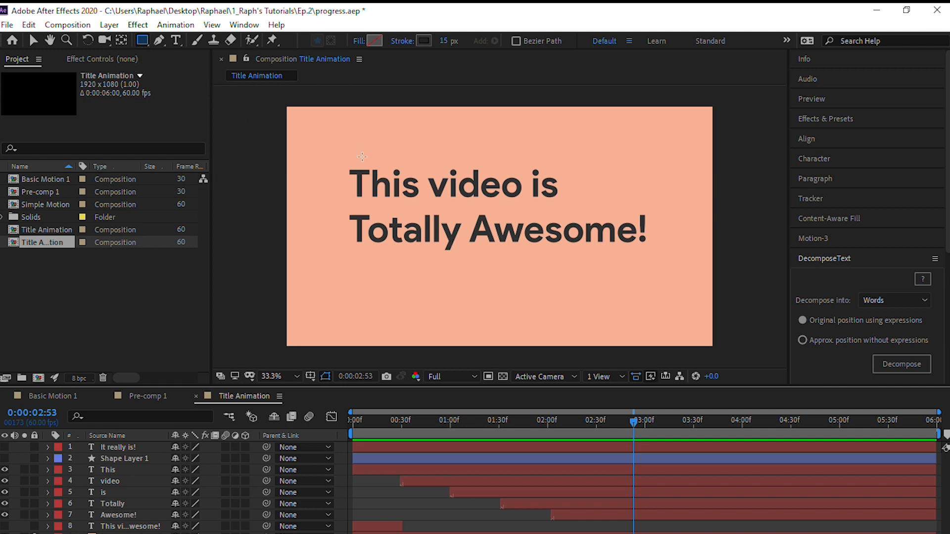
mouse_move(343, 170)
mouse_down()
mouse_move(374, 196)
mouse_move(422, 200)
mouse_up()
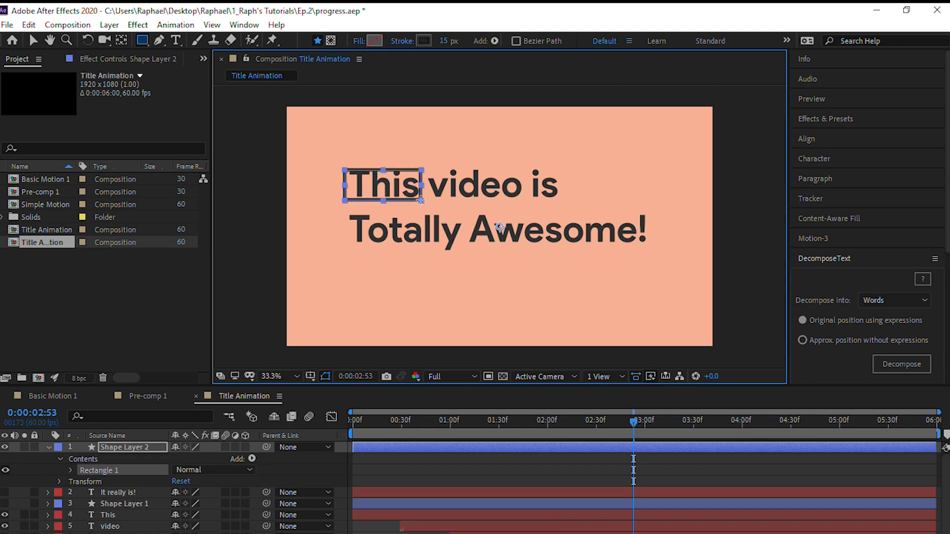
alt+click(420, 42)
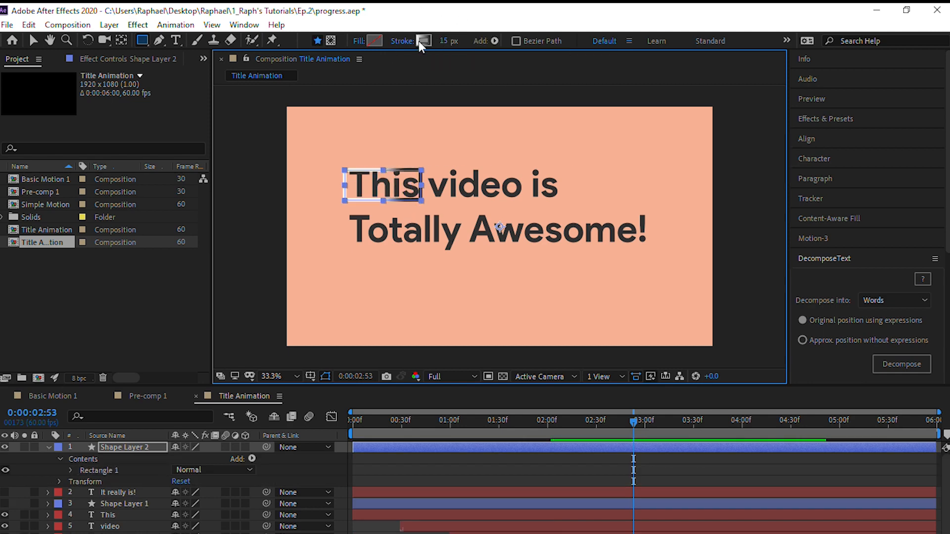
alt+click(420, 42)
alt+click(419, 43)
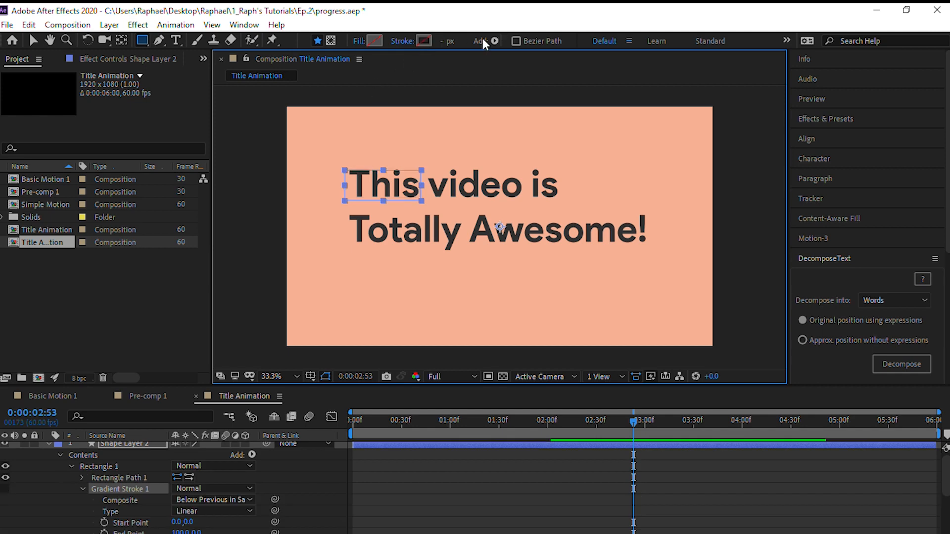
Set the rectangle's fill color to F67280, copied from Color Theme 11 on Adobe Color in the browser
click(379, 40)
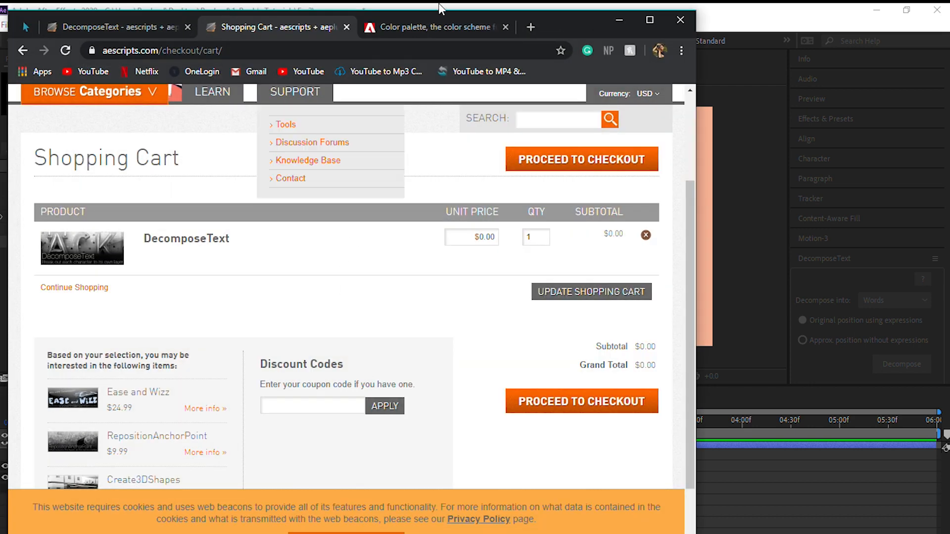
click(424, 31)
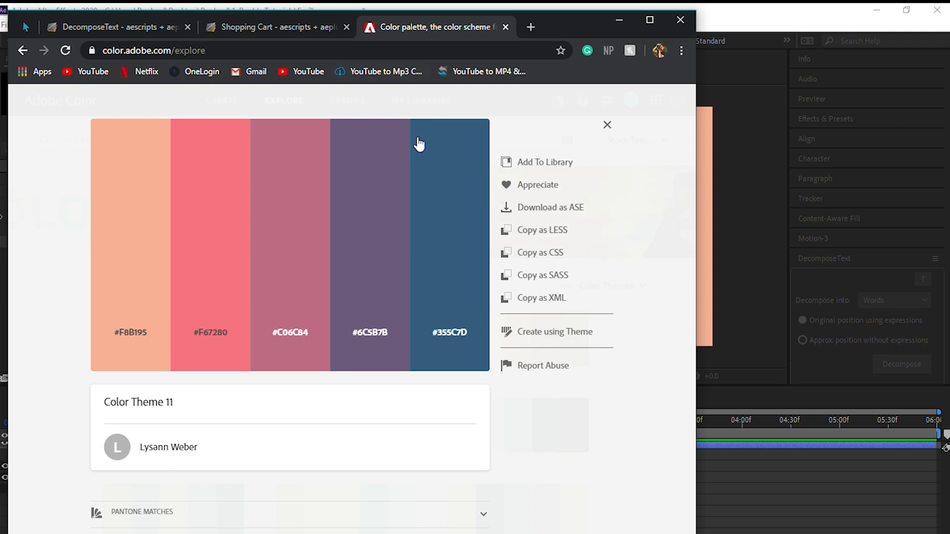
click(207, 332)
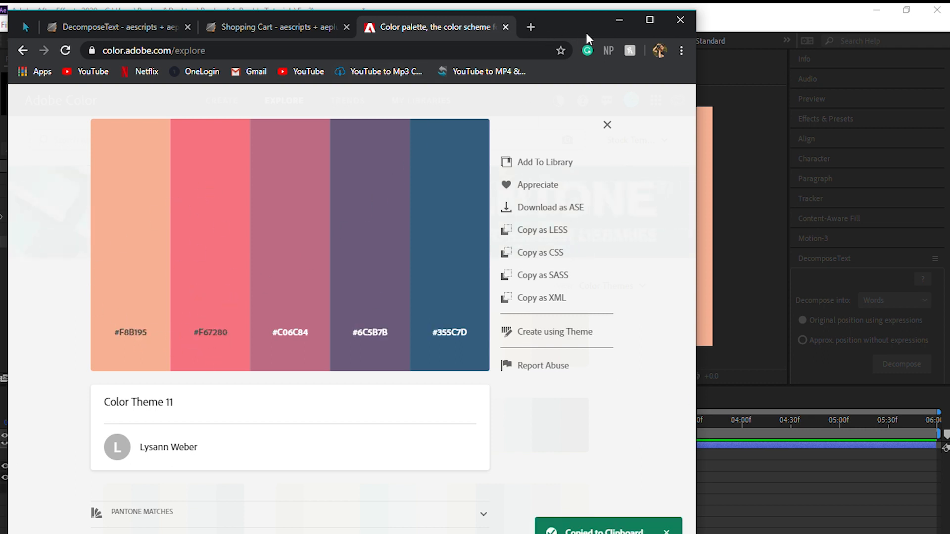
click(623, 27)
double_click(337, 493)
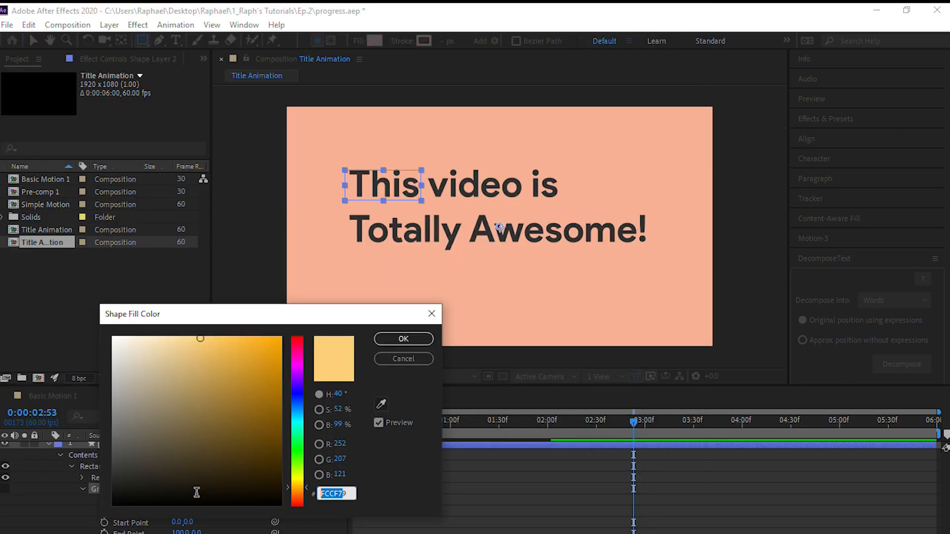
key(ctrl+v)
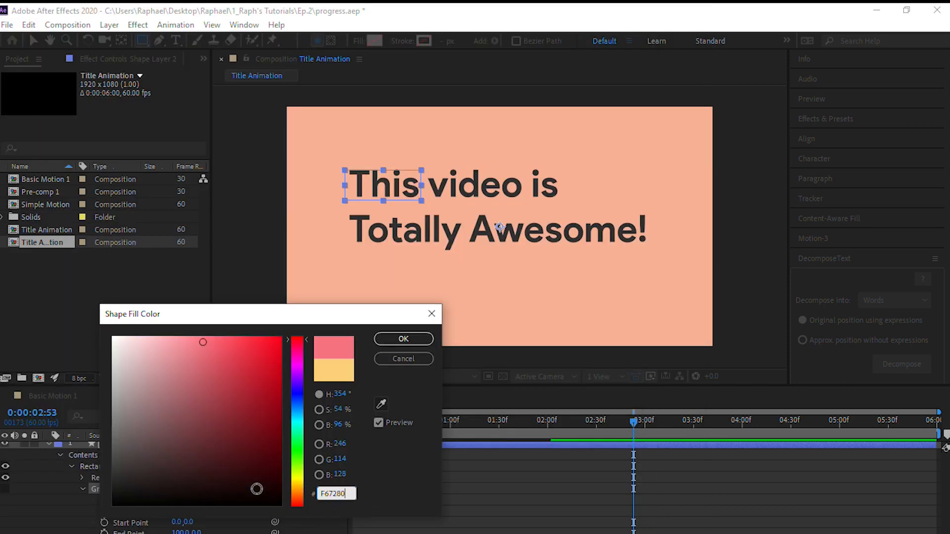
click(407, 340)
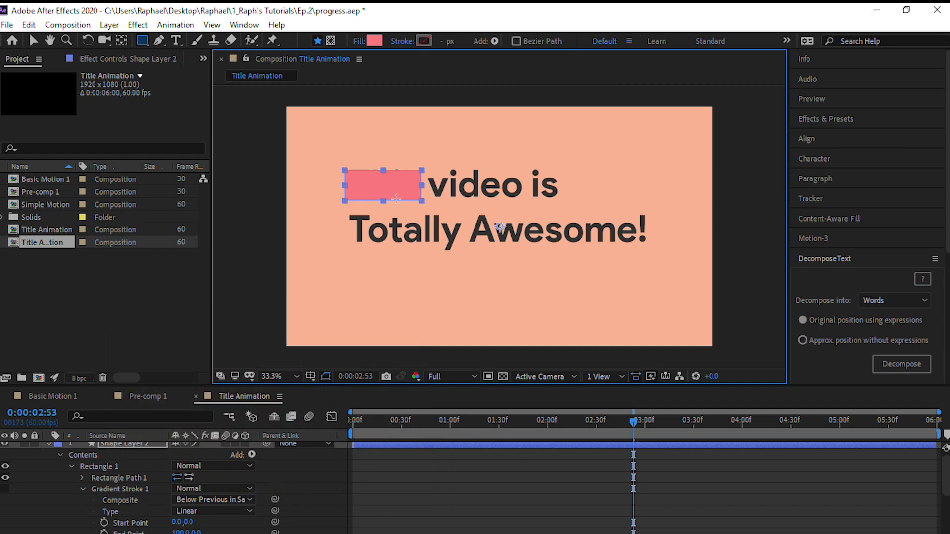
Nudge the pink rectangle slightly with the Selection tool to align it over the word "This"
key(v)
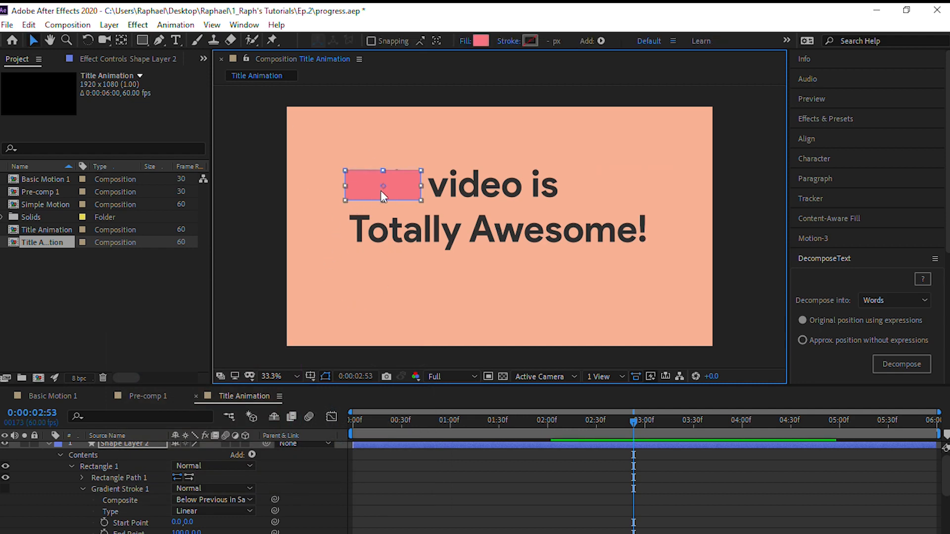
mouse_move(364, 188)
mouse_down()
mouse_move(346, 195)
mouse_move(363, 186)
mouse_up()
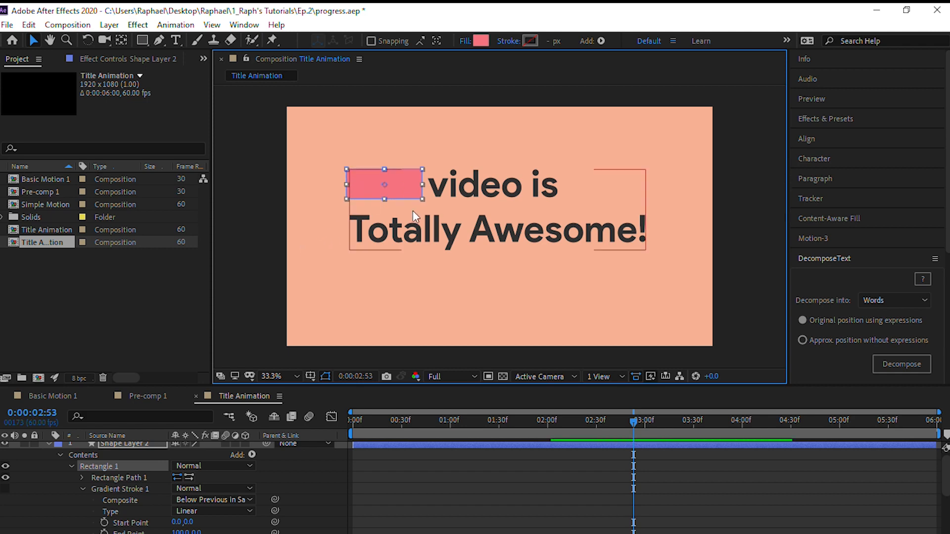
Narrow the pink rectangle to fit the word "This" and collapse the properties of Shape Layer 2
drag(346, 184, 348, 188)
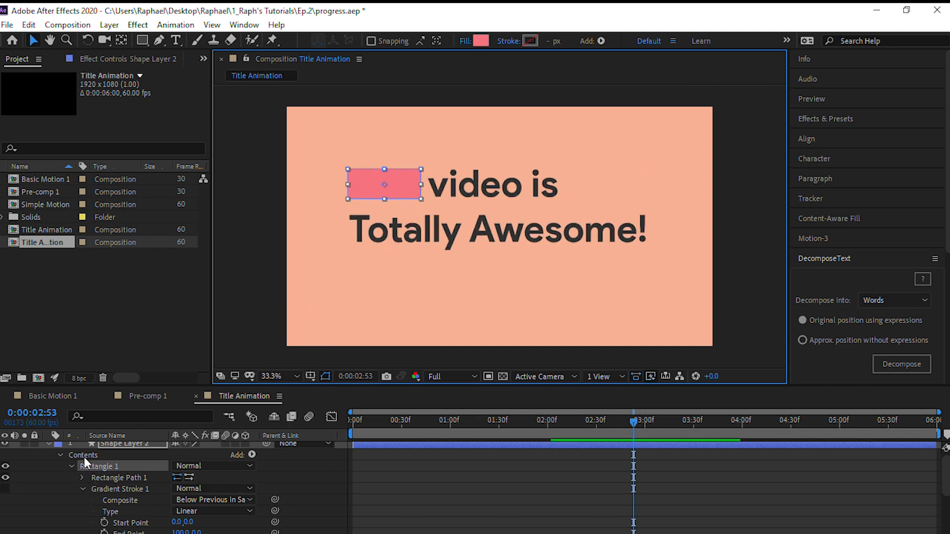
scroll(84, 457, up, 1)
click(56, 448)
click(46, 448)
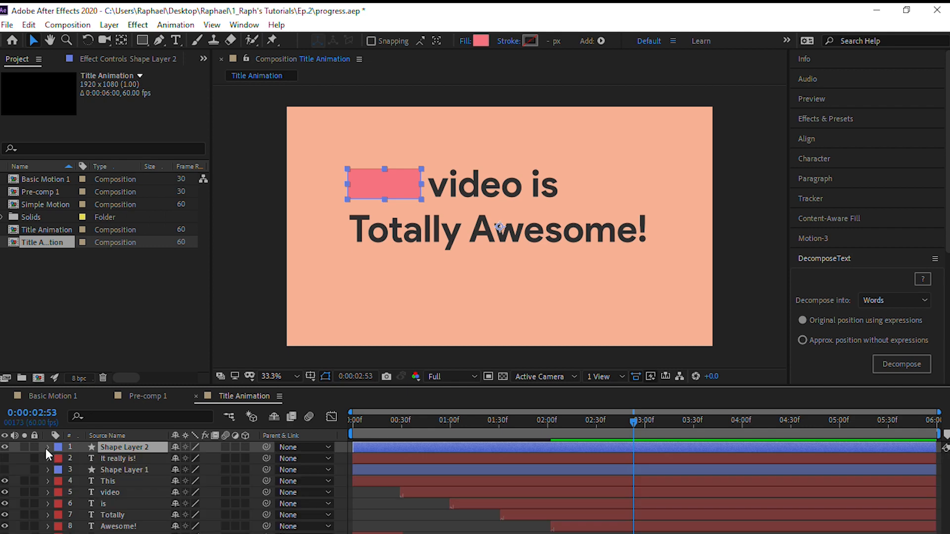
Duplicate the pink rectangle's layer and move the copy over the word "video"
click(382, 179)
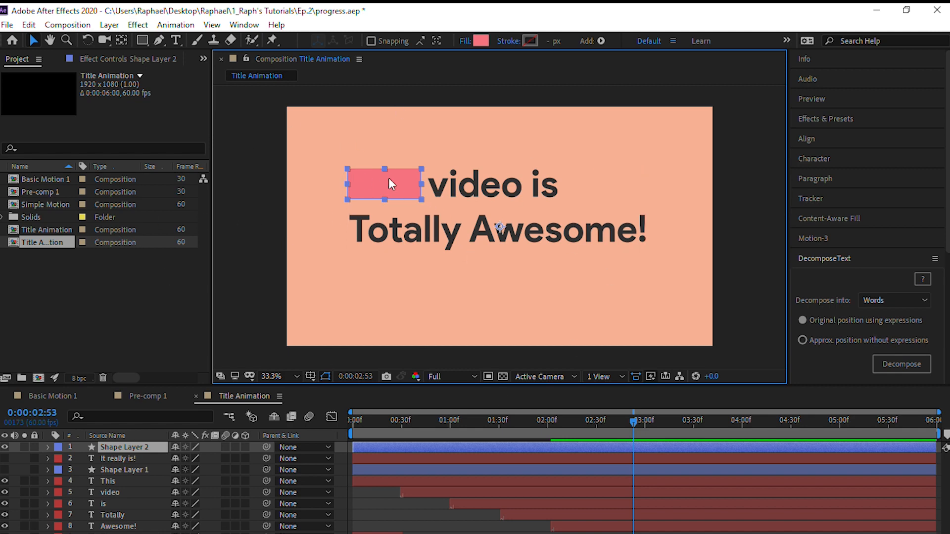
key(ctrl+d)
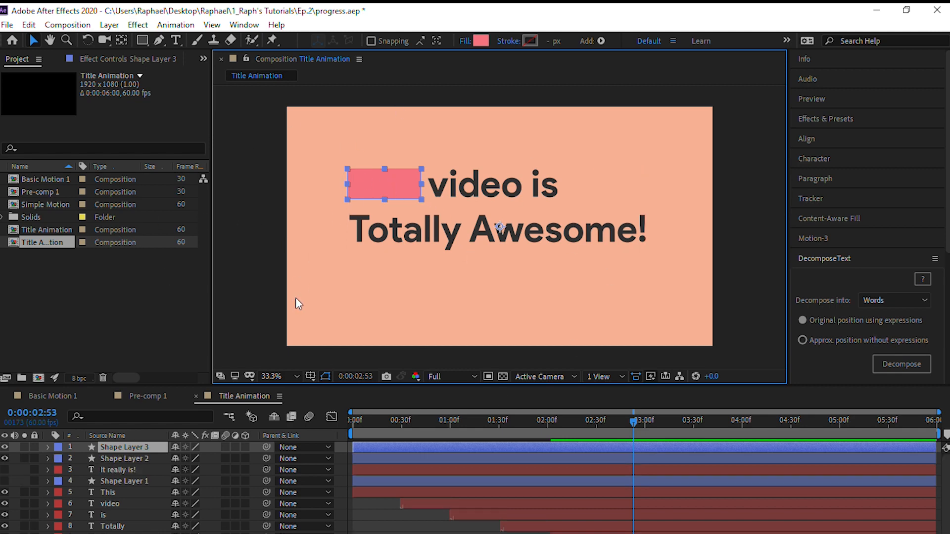
drag(391, 182, 501, 183)
Widen the first pink block on both sides so it extends from before "This" to the start of "video"
click(388, 180)
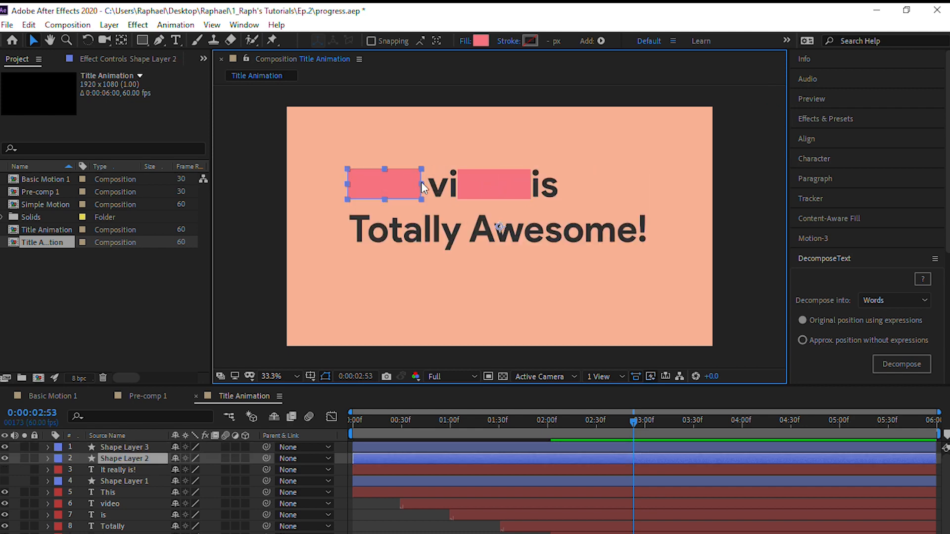
drag(421, 182, 427, 185)
double_click(389, 183)
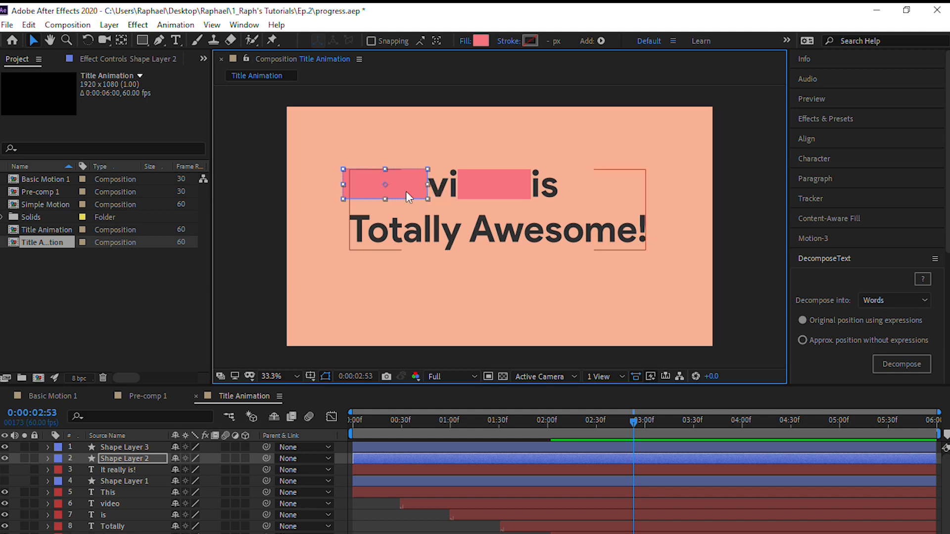
Move the duplicated block against the first block's edge, fine-tuning its horizontal position
drag(489, 180, 460, 180)
click(251, 285)
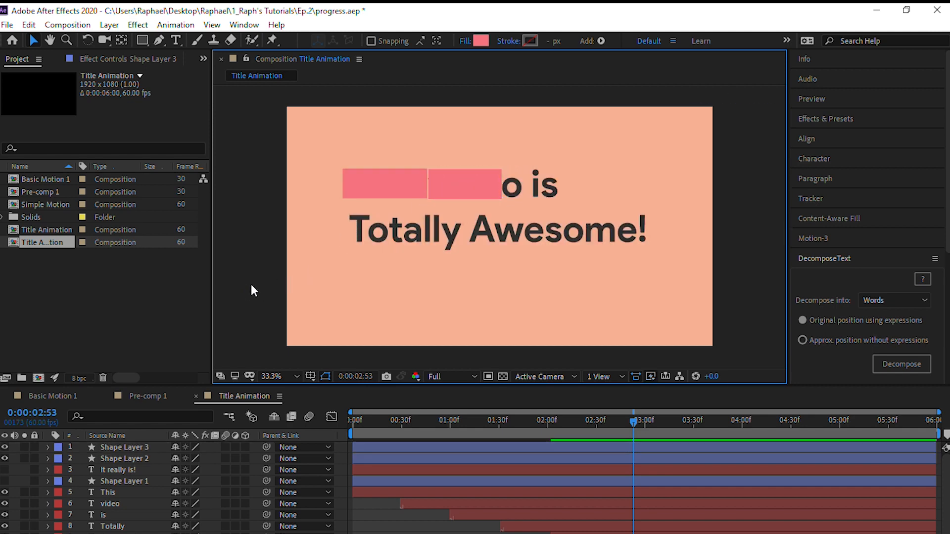
click(454, 188)
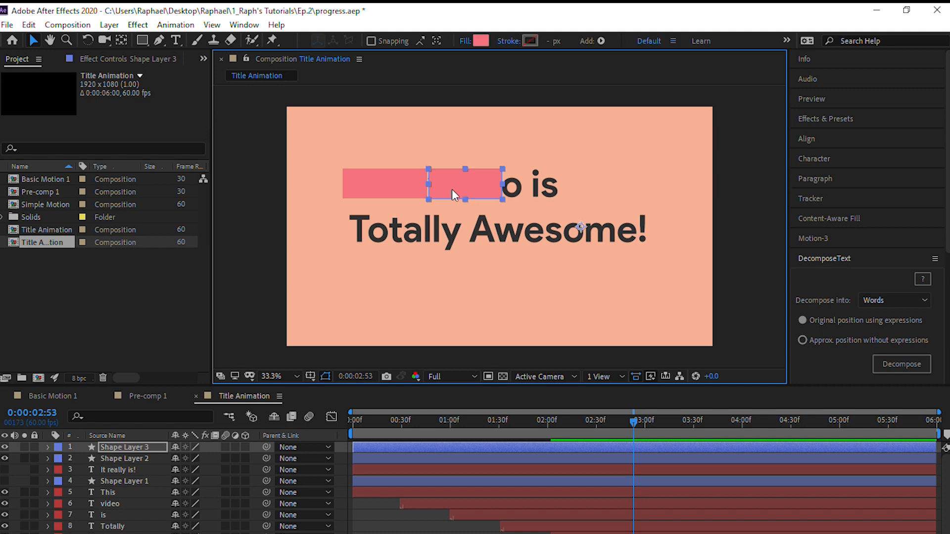
key(Left)
click(264, 198)
click(500, 188)
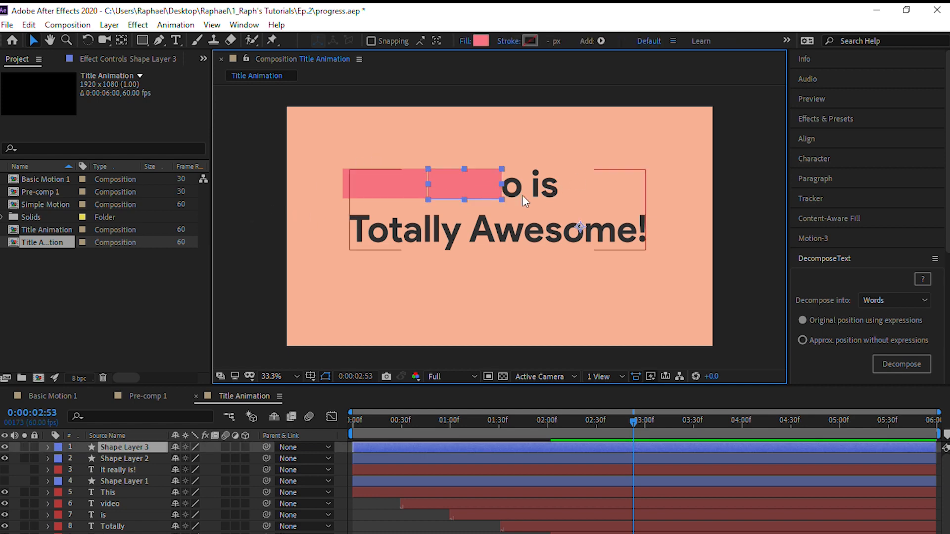
Nudge the duplicated block over "video", center its anchor point, and stretch it to cover the whole word
key(Right)
key(Right)
key(Right)
key(Right)
key(Right)
key(Right)
key(Right)
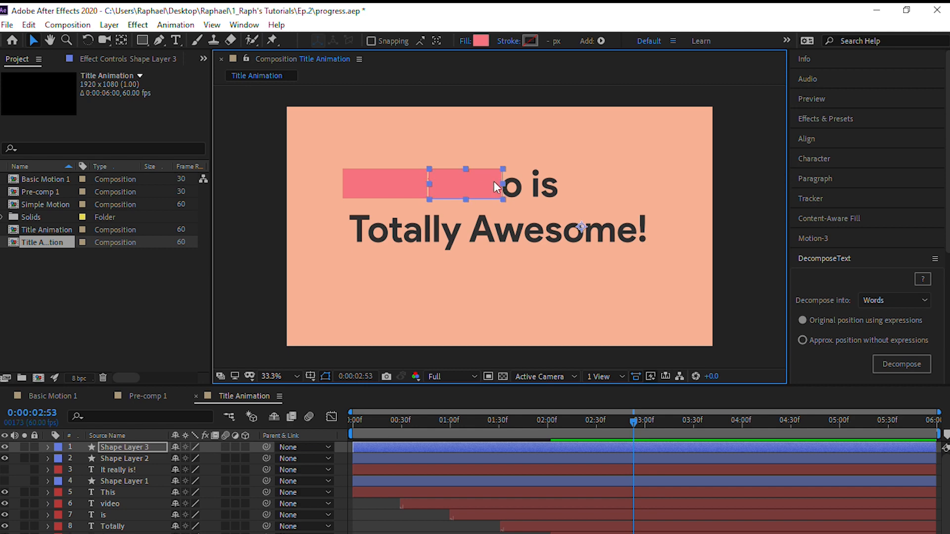
key(Right)
key(Right)
key(Right)
key(Right)
key(Right)
key(Right)
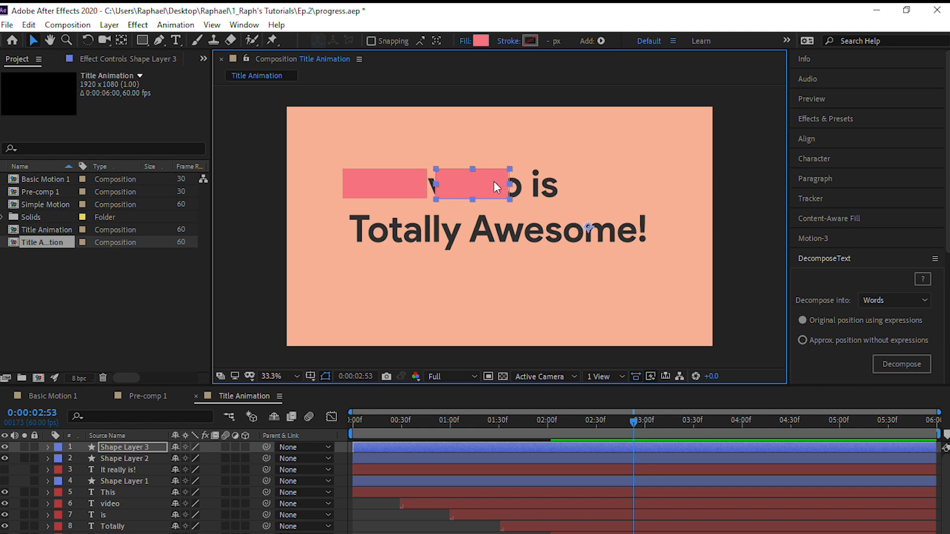
key(ctrl+alt+Home)
drag(437, 184, 426, 182)
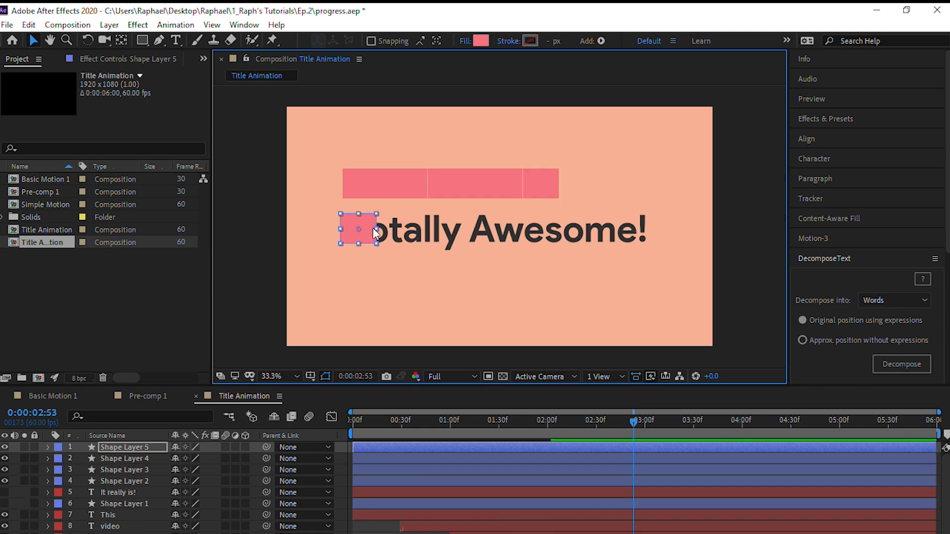
Place block copies over "is" and "Totally", fitting the second-line block to the full extent of "Totally"
drag(373, 228, 431, 231)
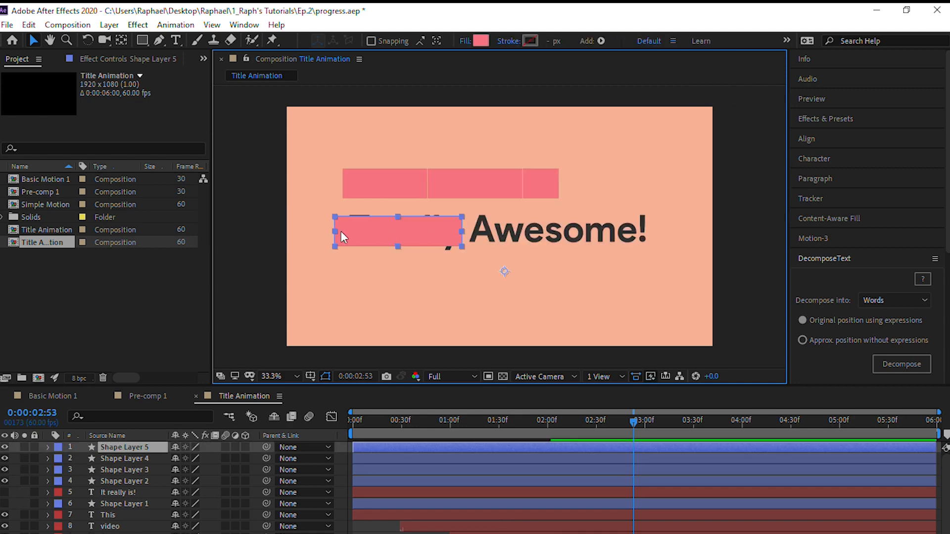
drag(367, 227, 648, 232)
double_click(372, 228)
click(458, 248)
double_click(421, 239)
click(252, 244)
click(387, 243)
Duplicate the "Totally" block, fit the copy over "Awesome!" next to it, and center its anchor point
key(ctrl+d)
click(813, 238)
click(906, 319)
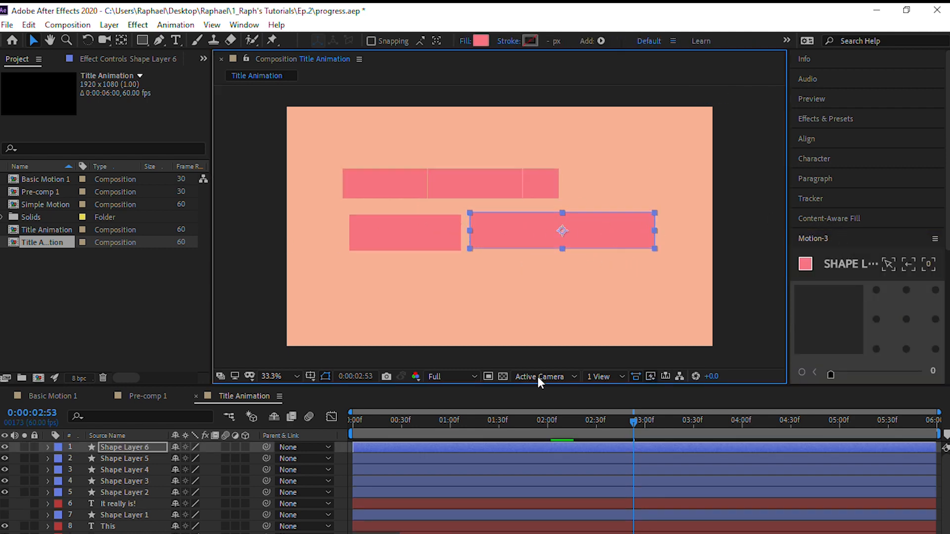
click(498, 277)
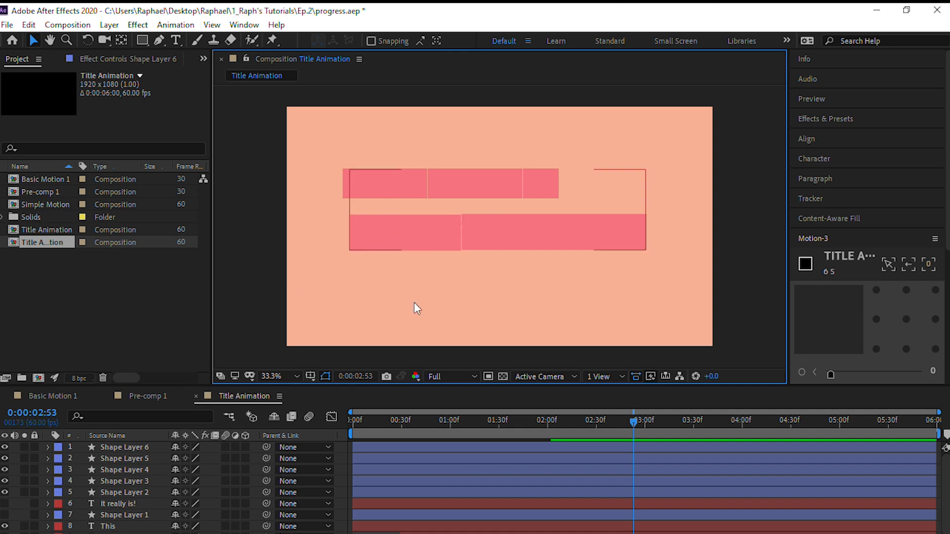
Move the time indicator to 0:00:00:30 and select the five block layers, Shape Layer 6 through Shape Layer 2
click(396, 446)
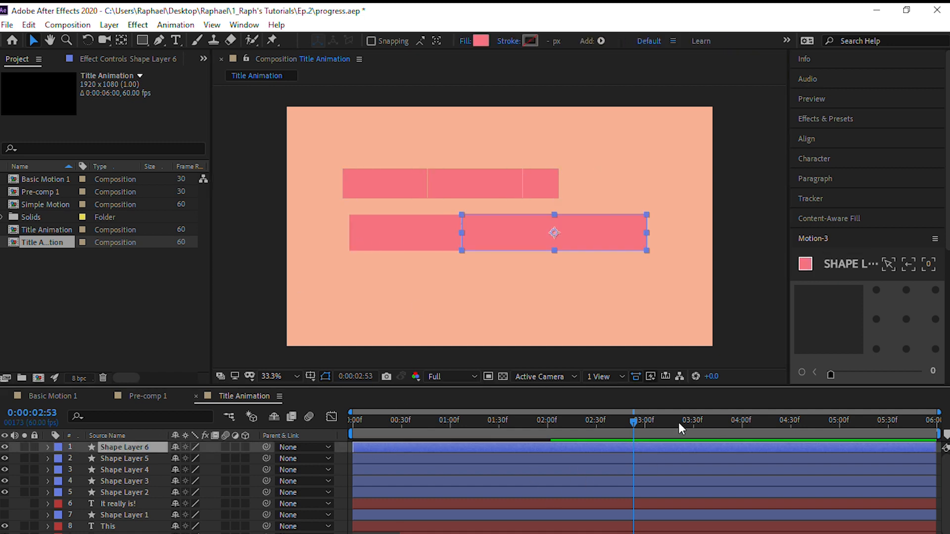
drag(641, 426, 312, 431)
key(space)
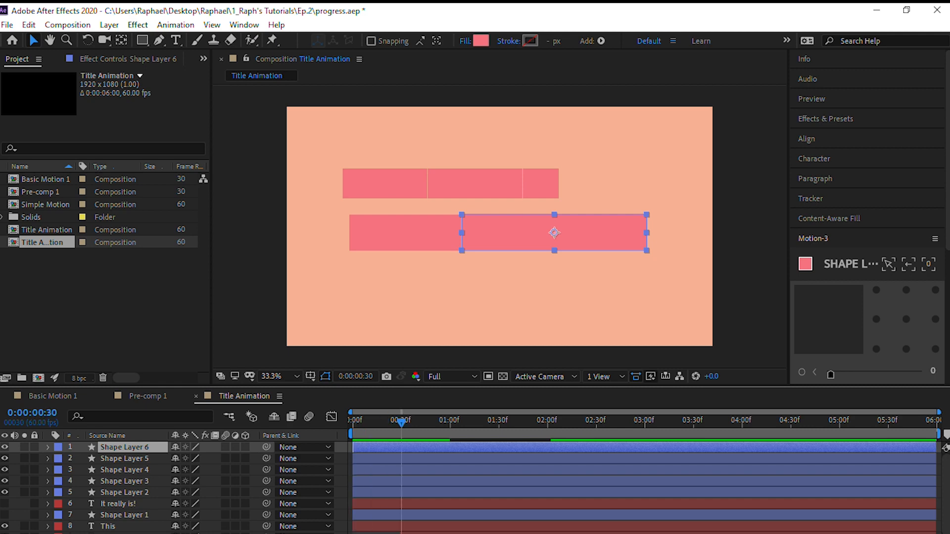
shift+click(370, 492)
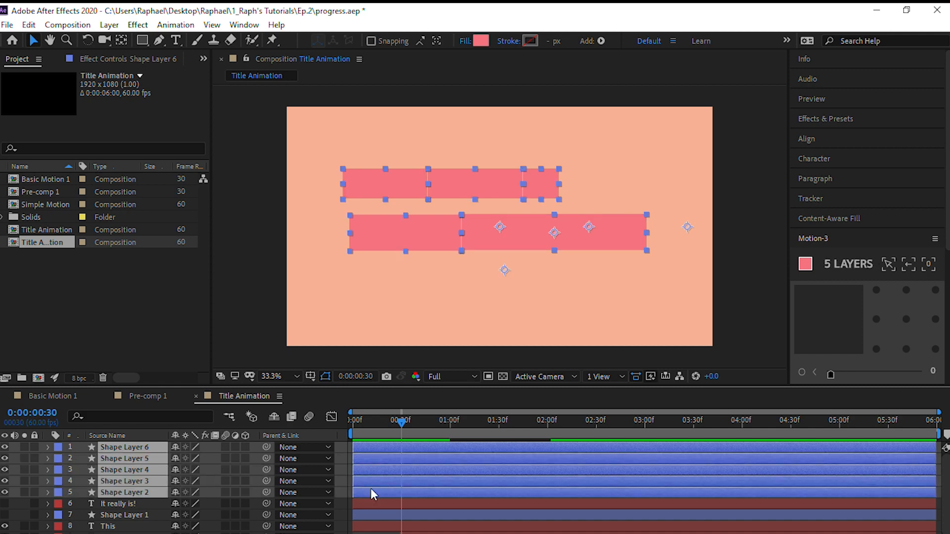
Try Sequence Layers without overlap on the five full-length block layers, and undo it
right_click(370, 490)
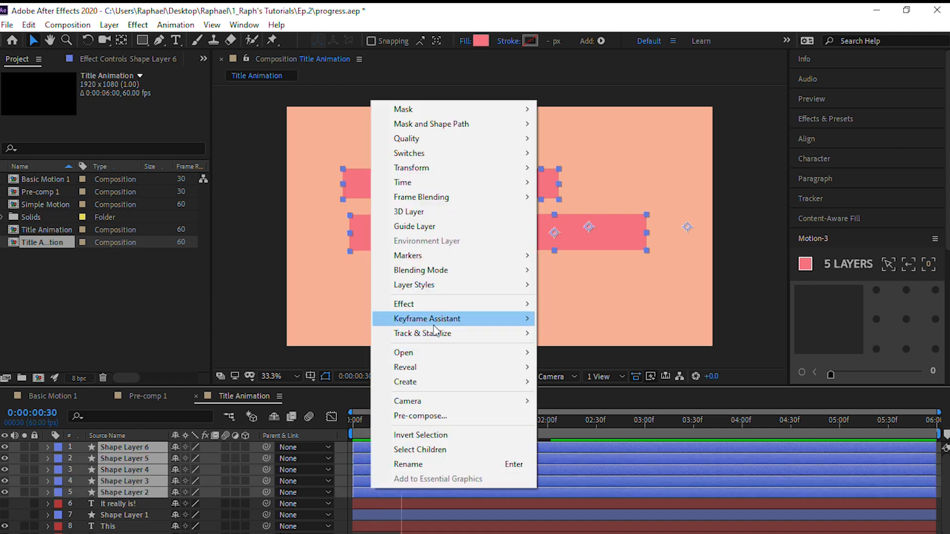
mouse_move(434, 329)
click(594, 437)
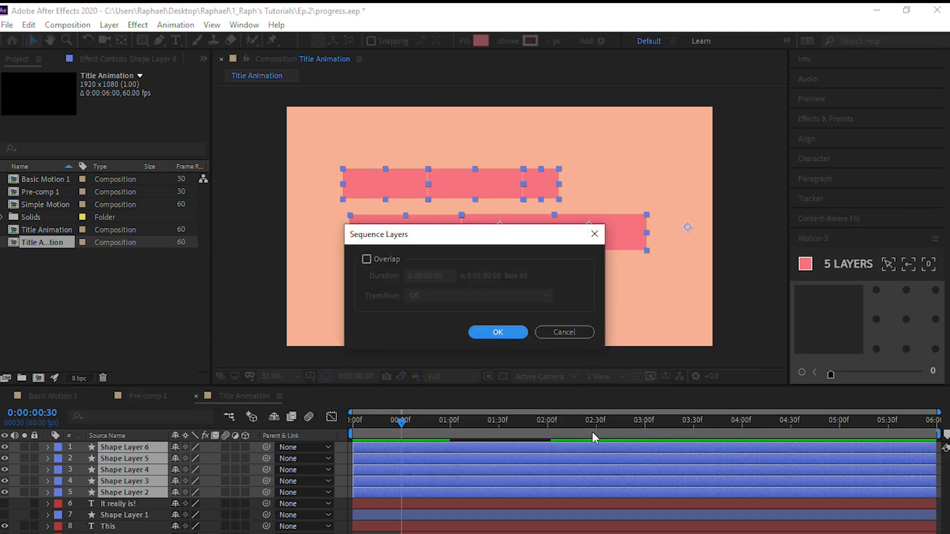
click(510, 332)
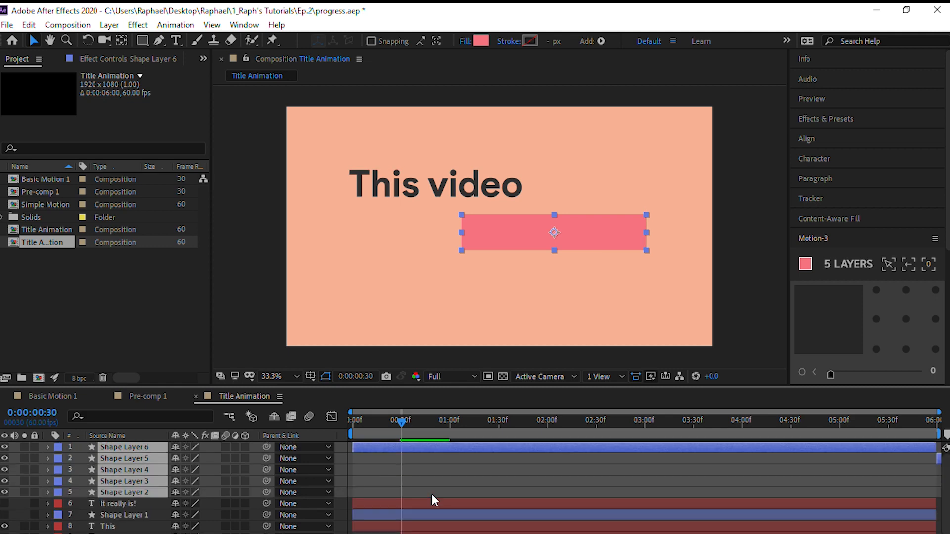
key(ctrl+z)
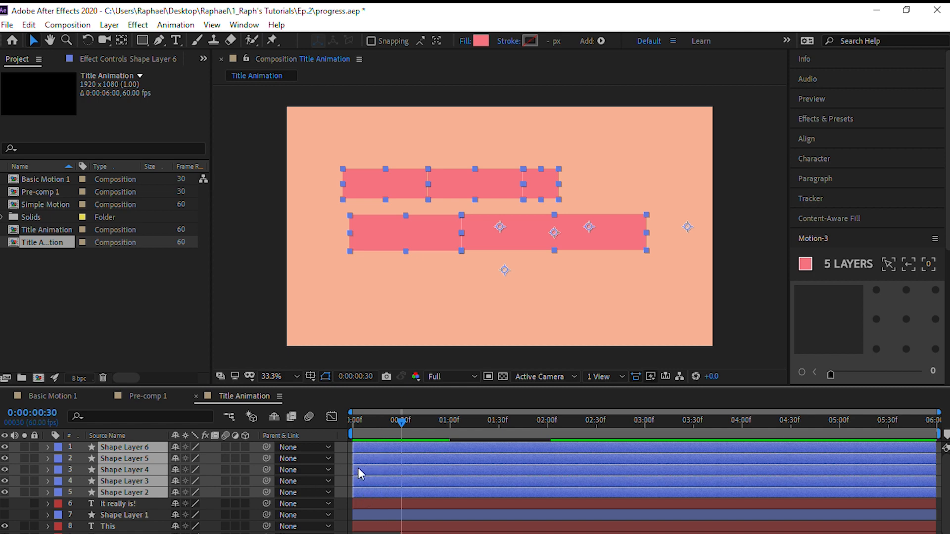
Trim the five block layers to end at 0:00:00:30 and sequence them without overlap, starting from Shape Layer 2
key(alt+])
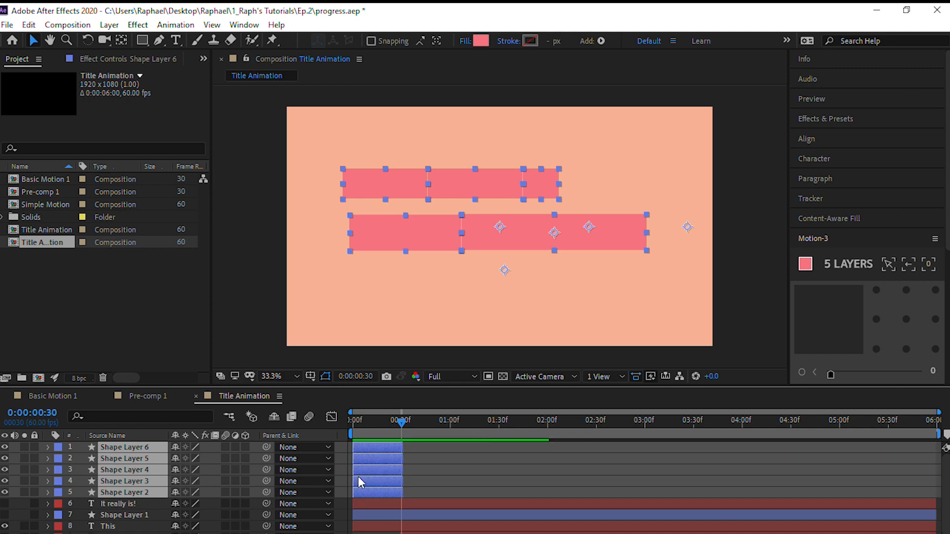
right_click(358, 476)
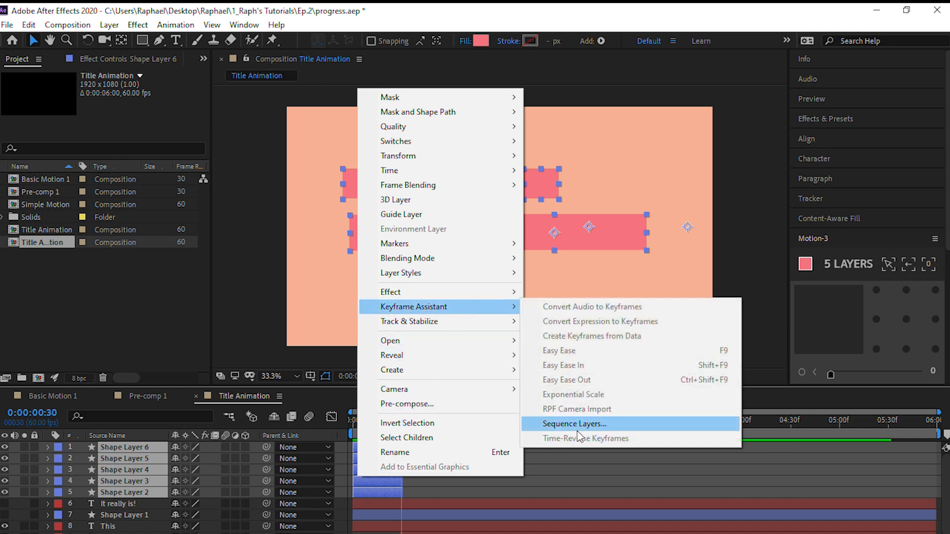
mouse_move(437, 300)
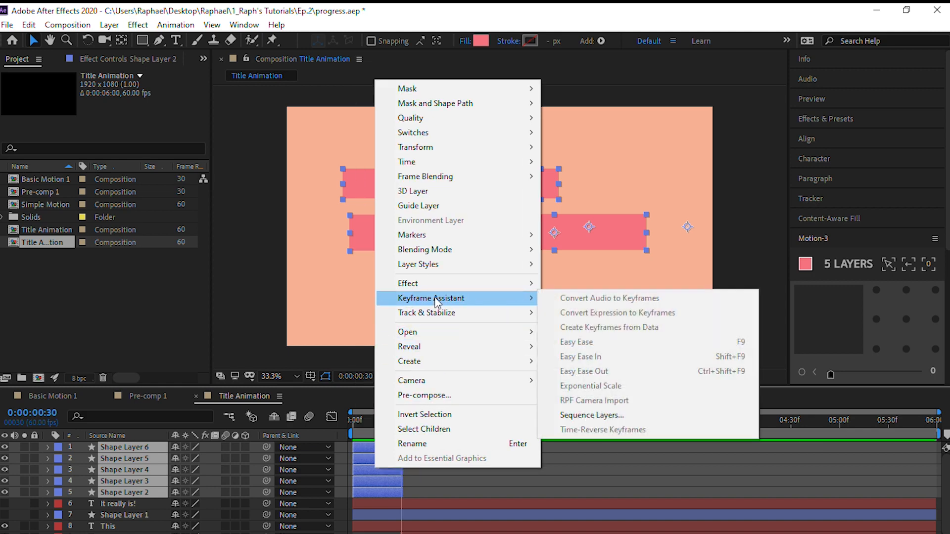
click(612, 416)
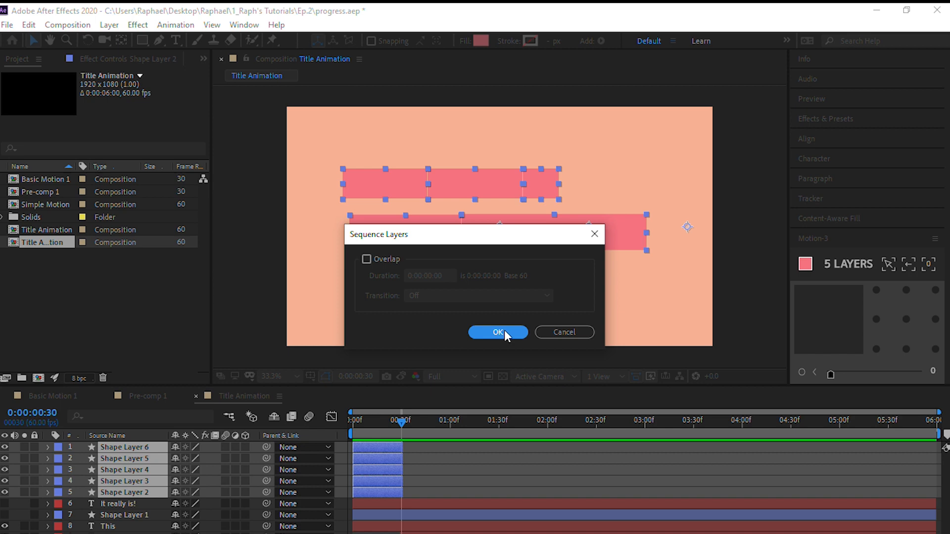
click(498, 332)
Shift the five word layers, "This" through "Awesome!", a few frames later together against their blocks
drag(406, 426, 385, 416)
click(363, 529)
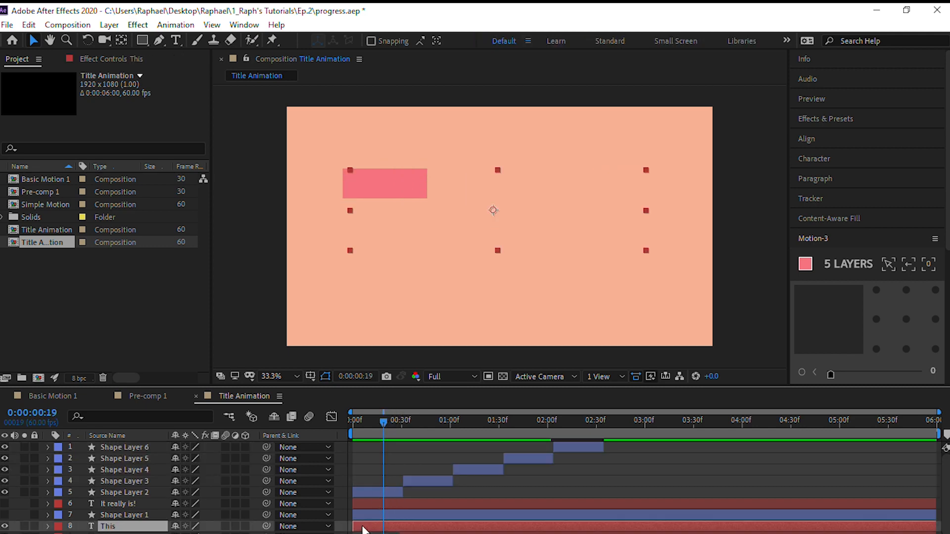
drag(362, 529, 367, 526)
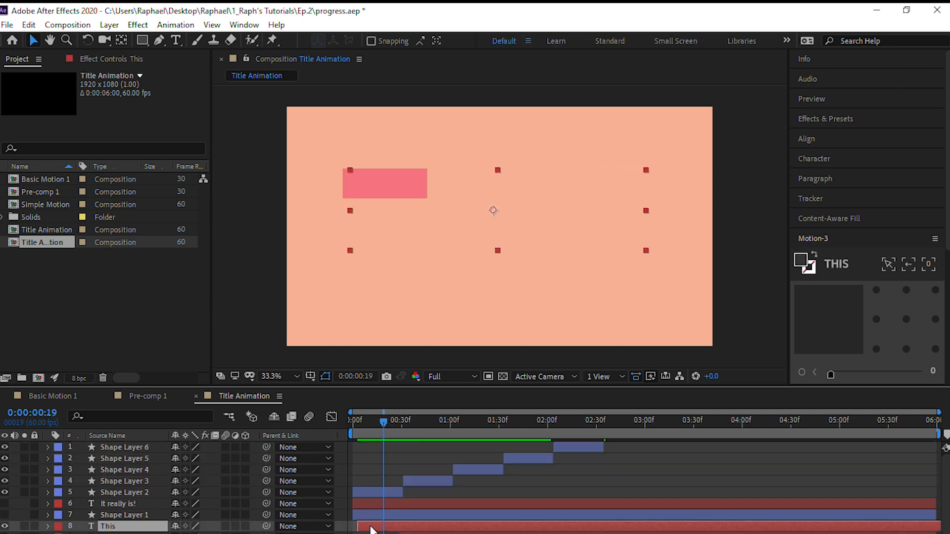
scroll(546, 516, down, 2)
shift+click(562, 533)
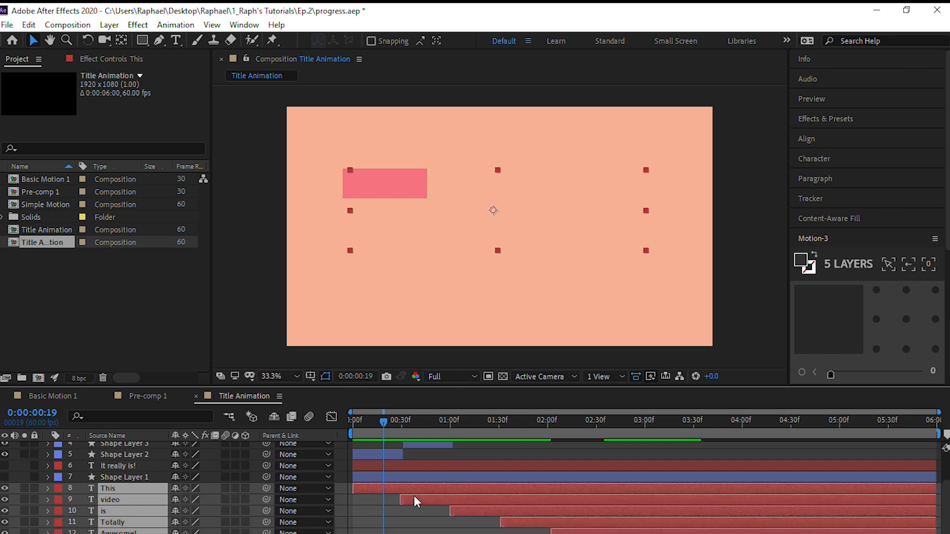
drag(364, 487, 370, 485)
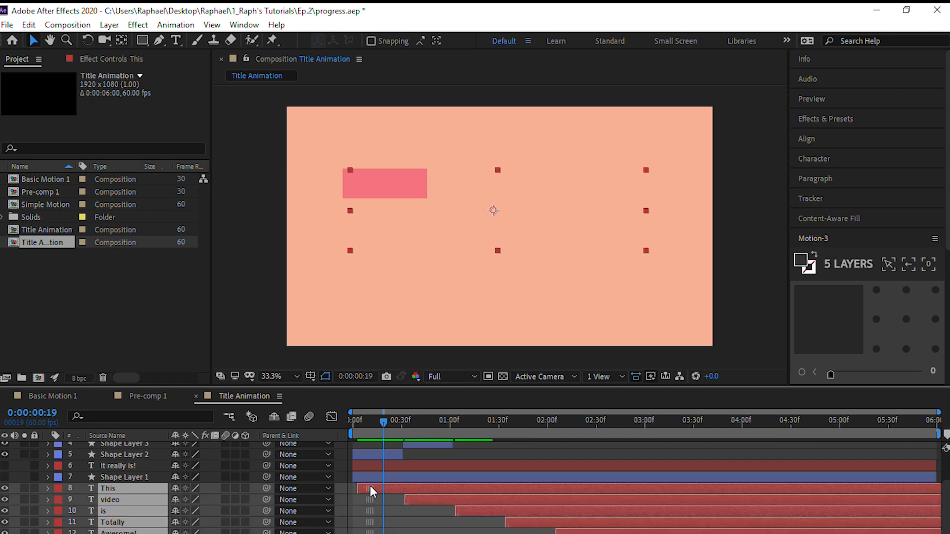
Check the transition at 0:00:00:31 and shift the five word layers slightly earlier together
drag(382, 421, 402, 426)
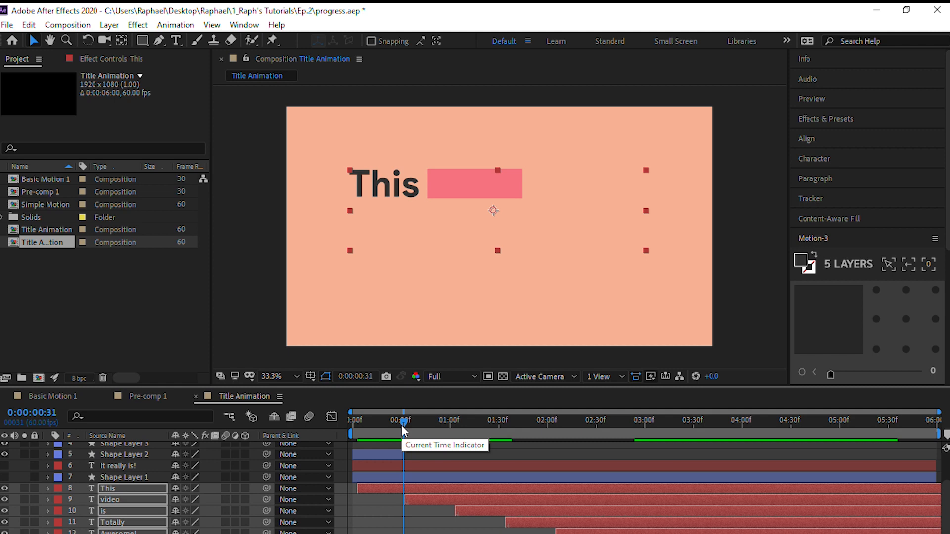
click(402, 426)
key(Page_Down)
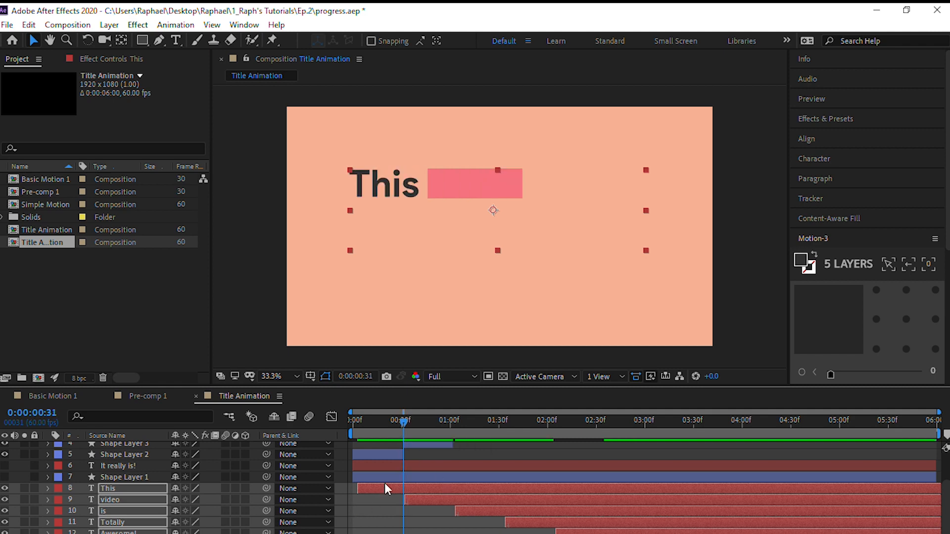
drag(380, 485, 378, 486)
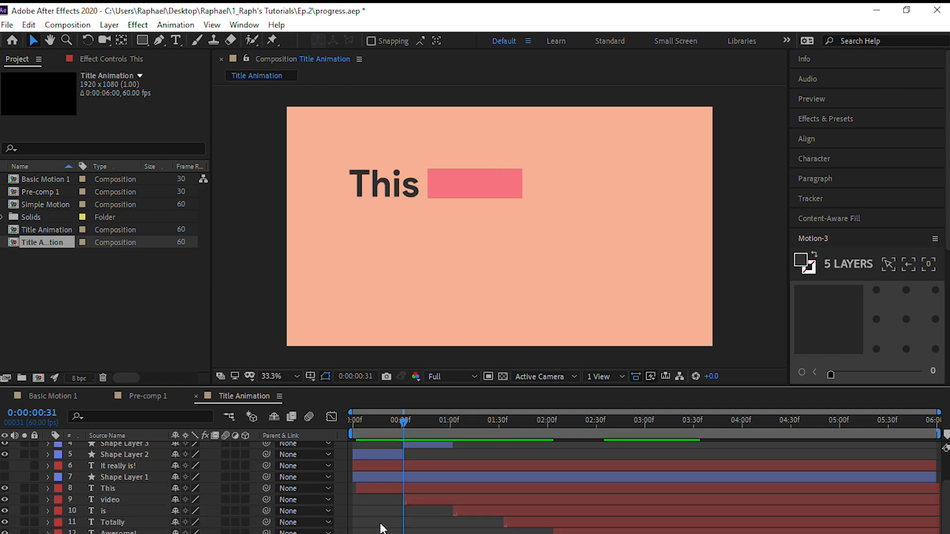
click(384, 528)
Return to 0:00:00:00 and review the staggered timing of the block and word layers
click(400, 422)
drag(400, 422, 323, 393)
scroll(392, 500, up, 2)
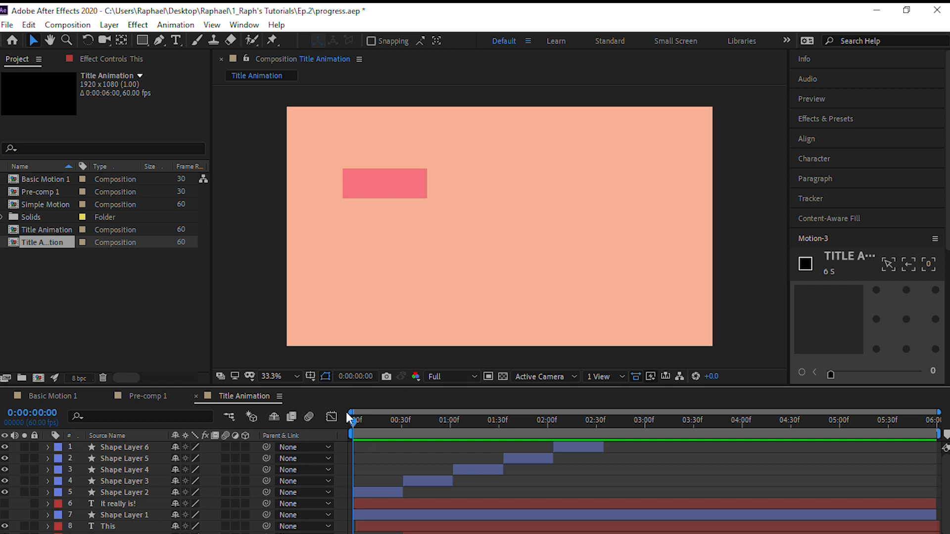
mouse_move(354, 420)
mouse_down()
mouse_move(619, 424)
mouse_move(346, 429)
mouse_up()
scroll(390, 494, down, 2)
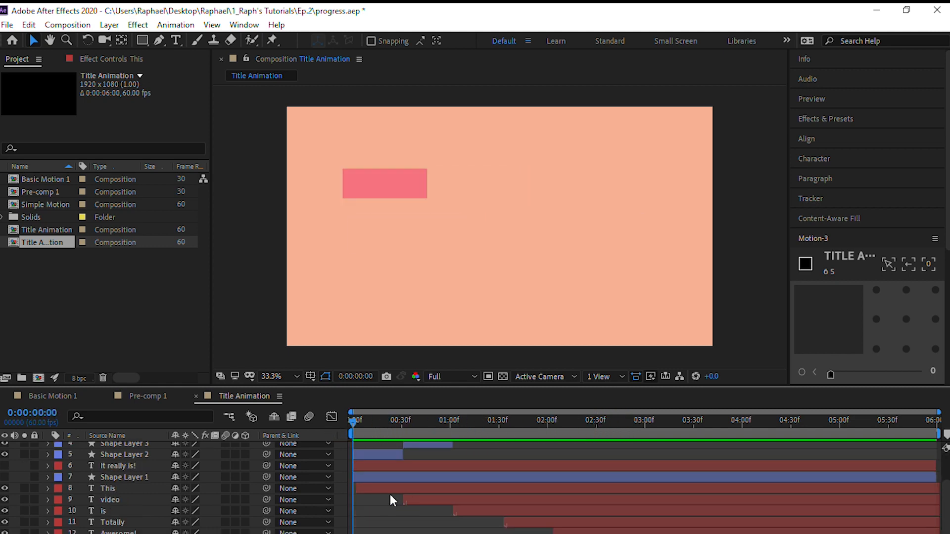
Shift the five word layers, "This" through "Awesome!", later together so "This" starts where its block, Shape Layer 2, ends
scroll(392, 489, up, 3)
scroll(388, 491, down, 3)
click(403, 490)
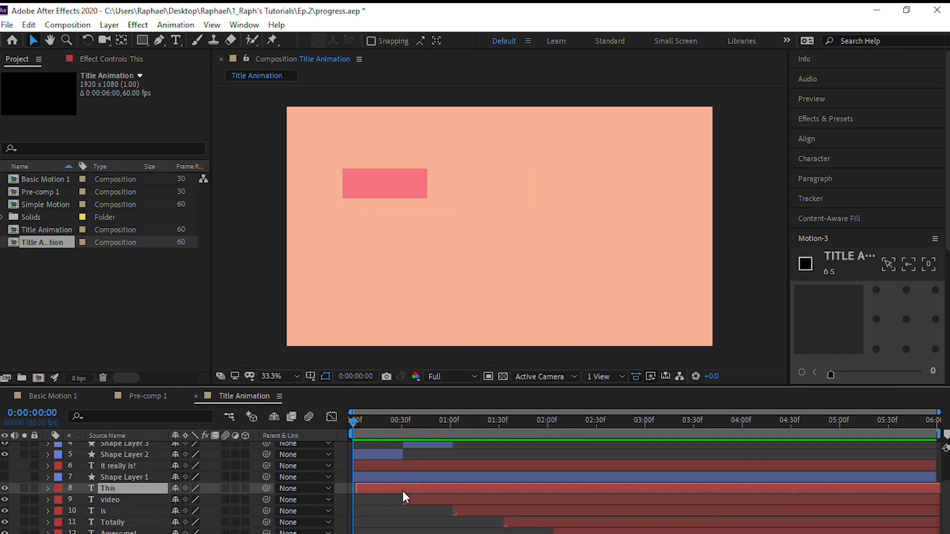
shift+click(604, 532)
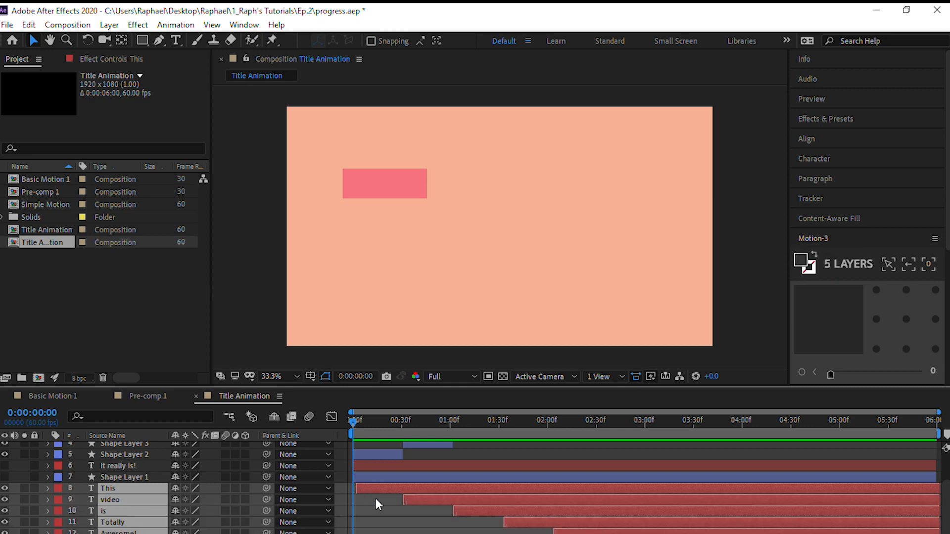
drag(368, 488, 410, 491)
drag(416, 491, 417, 491)
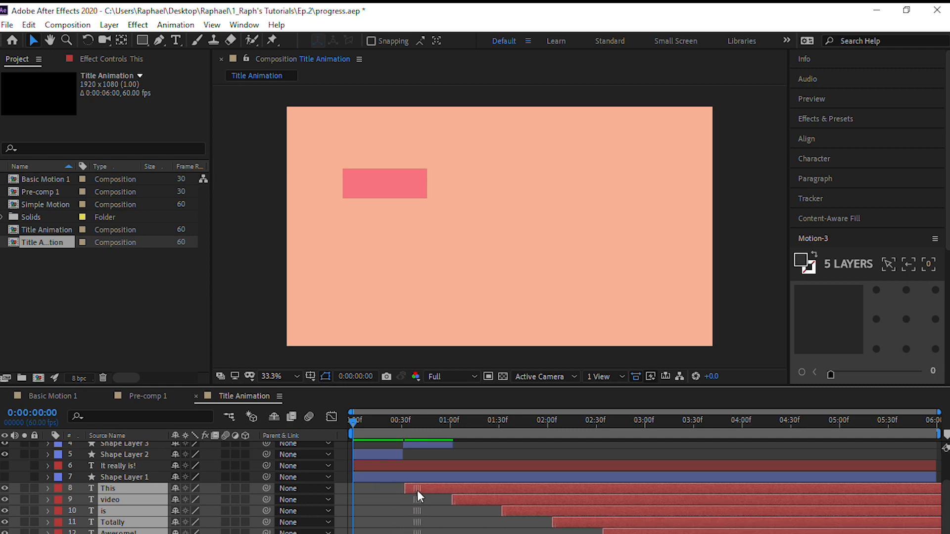
Check the transition between 0:00:00:30 and 0:00:00:31, shift the five word layers slightly earlier together, and preview from the start
drag(356, 425, 406, 432)
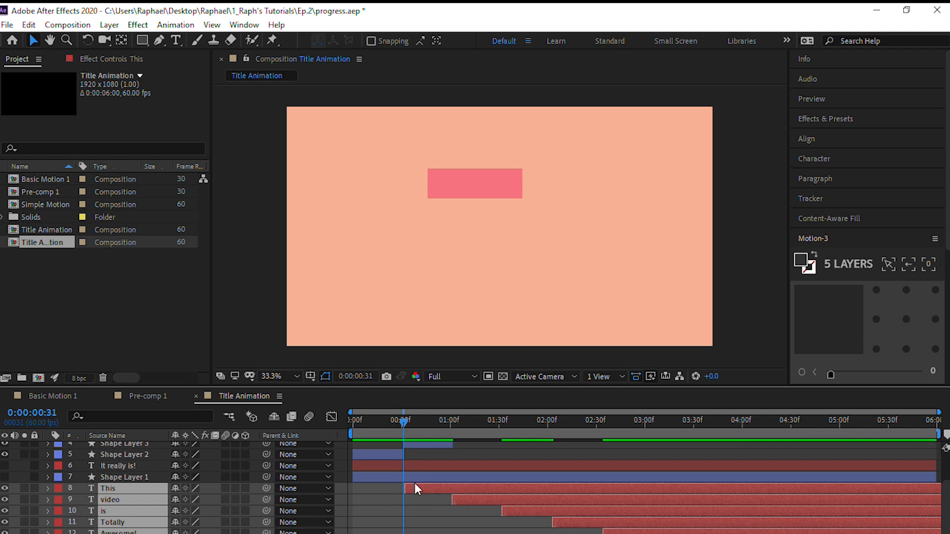
key(Page_Up)
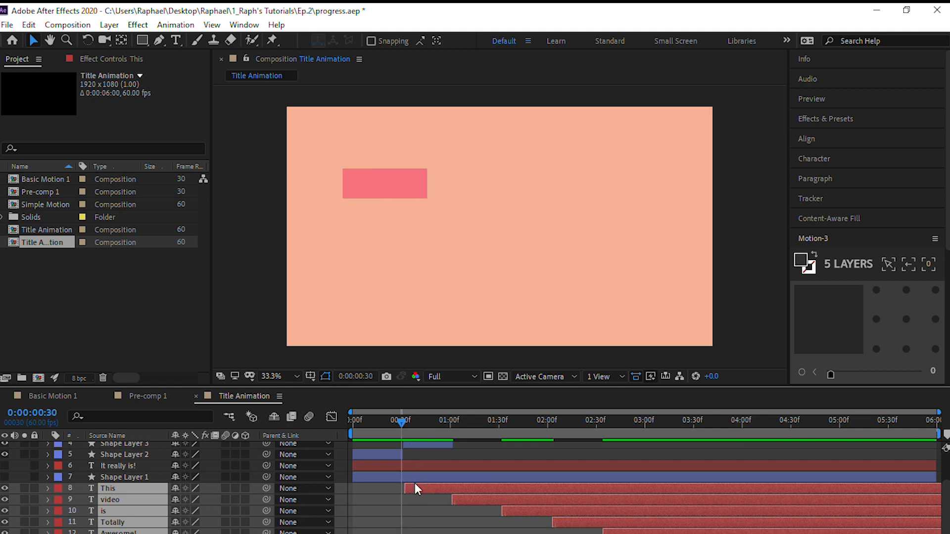
key(Page_Down)
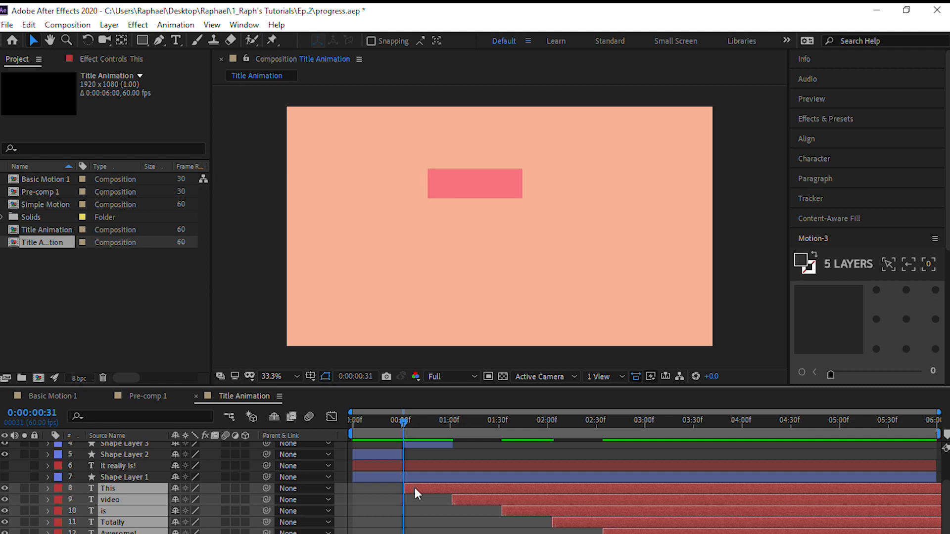
drag(414, 488, 413, 487)
drag(405, 421, 322, 357)
key(space)
scroll(424, 530, up, 3)
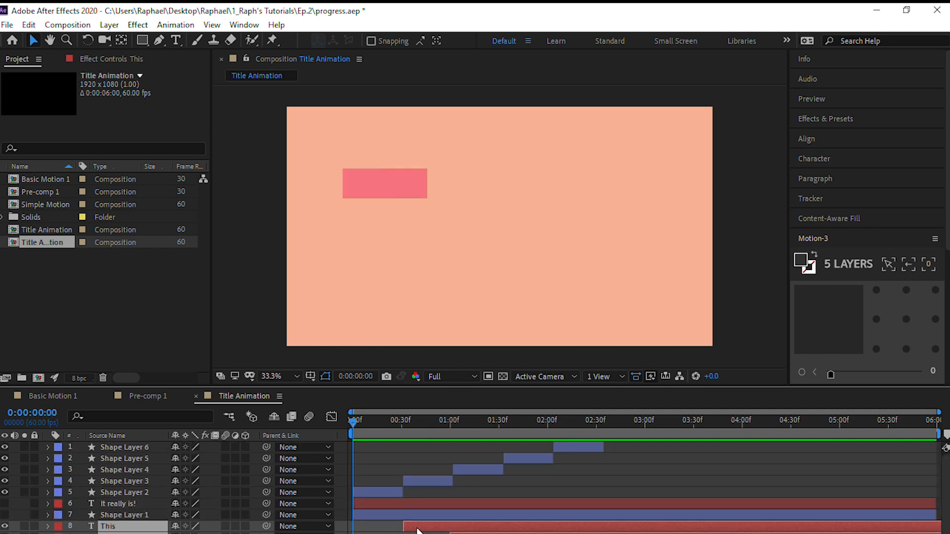
Duplicate each of the five block layers, Shape Layer 2 through Shape Layer 6
click(148, 491)
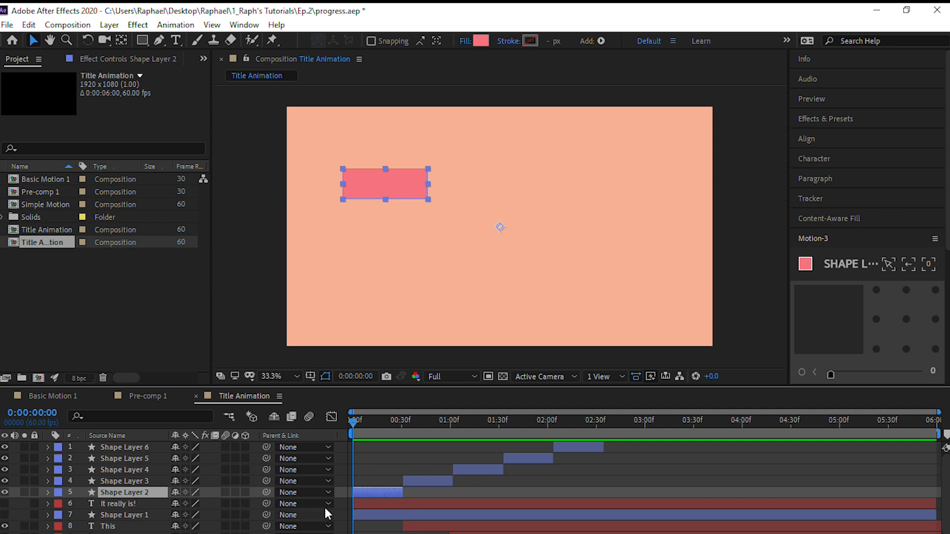
key(ctrl+d)
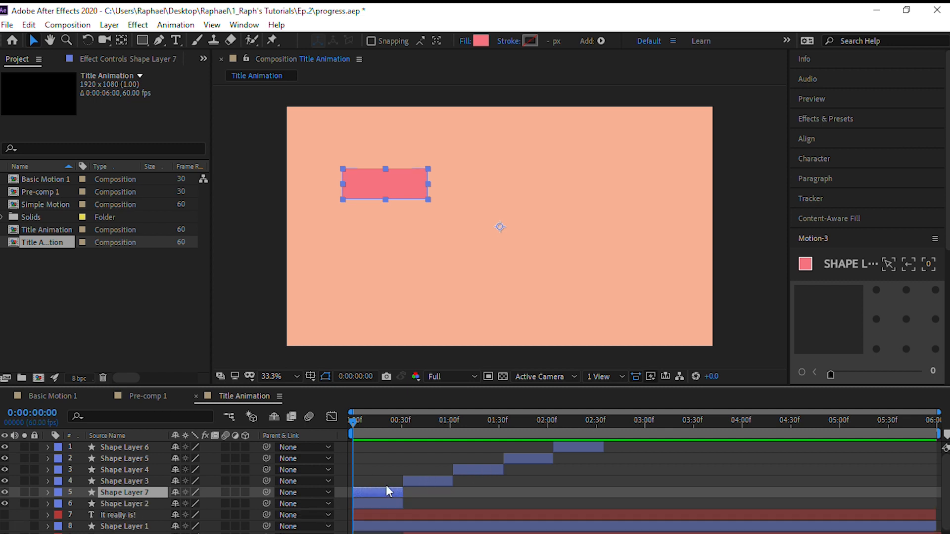
click(423, 486)
click(429, 477)
key(ctrl+d)
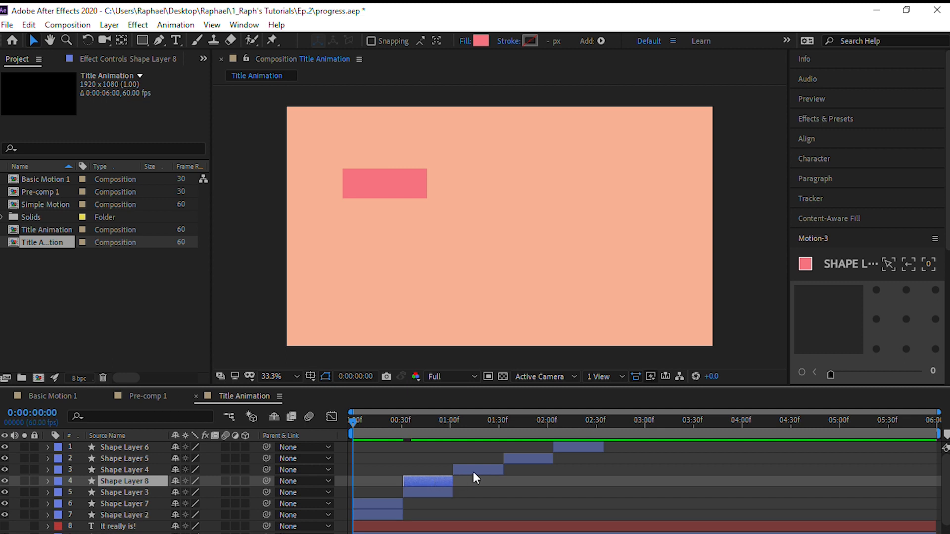
click(473, 471)
key(ctrl+d)
click(517, 460)
key(ctrl+d)
click(571, 448)
key(ctrl+d)
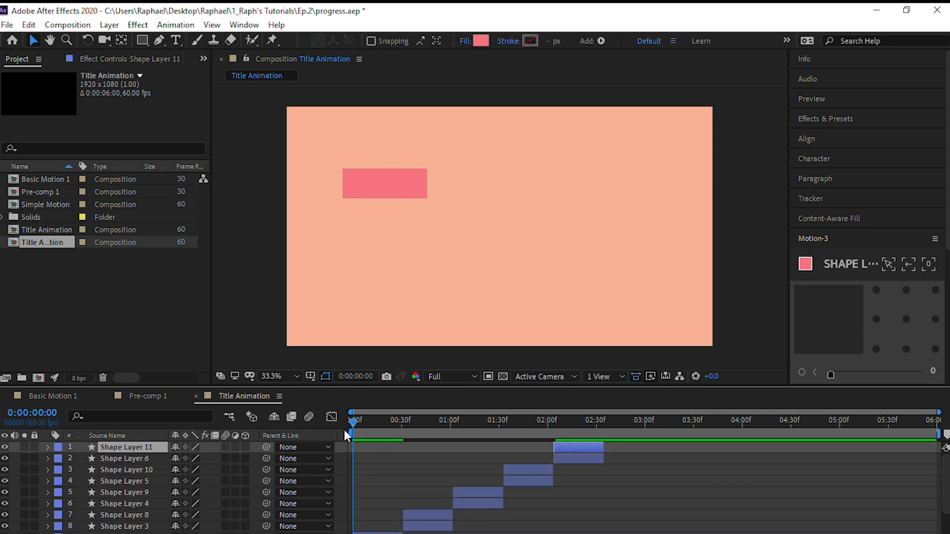
Go to 0:00:00:16, about halfway through the first block, and select its duplicate, Shape Layer 7
scroll(381, 487, down, 5)
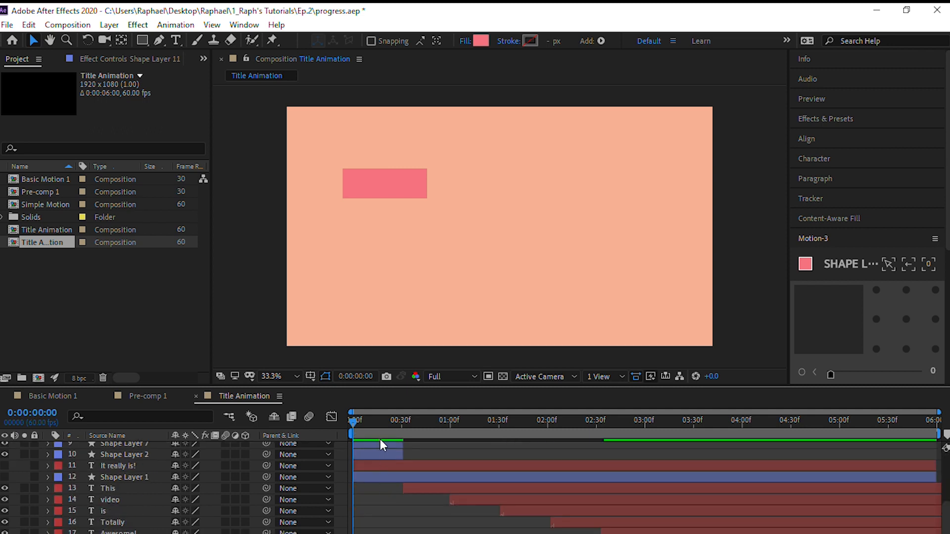
scroll(380, 439, up, 1)
drag(351, 424, 377, 423)
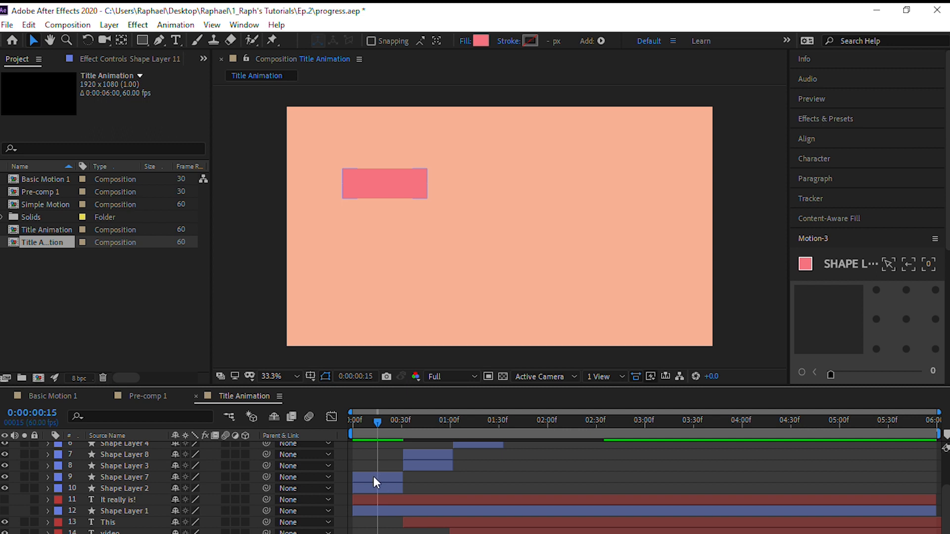
drag(376, 423, 379, 423)
click(387, 477)
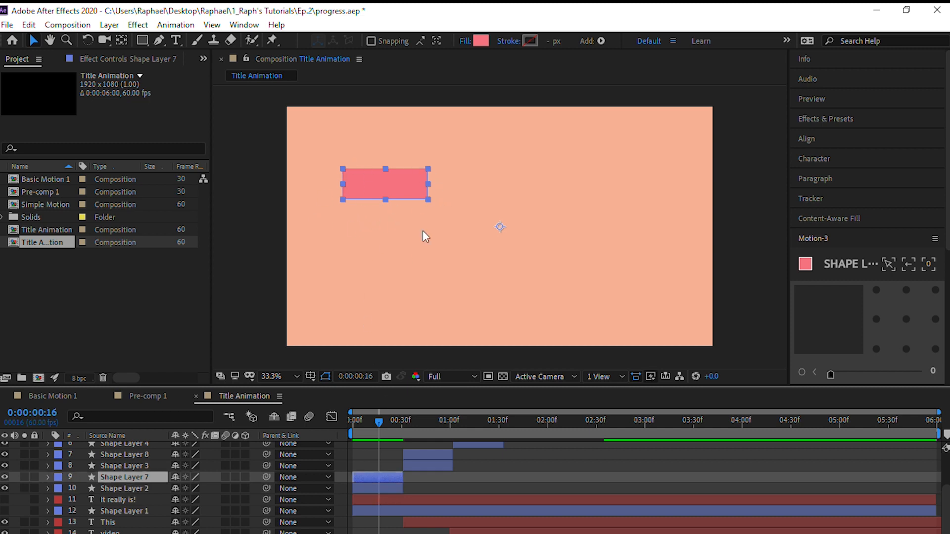
Review the block animation in the Basic Motion 1 composition and delete the duplicate Shape Layer 7 from Title Animation
click(55, 396)
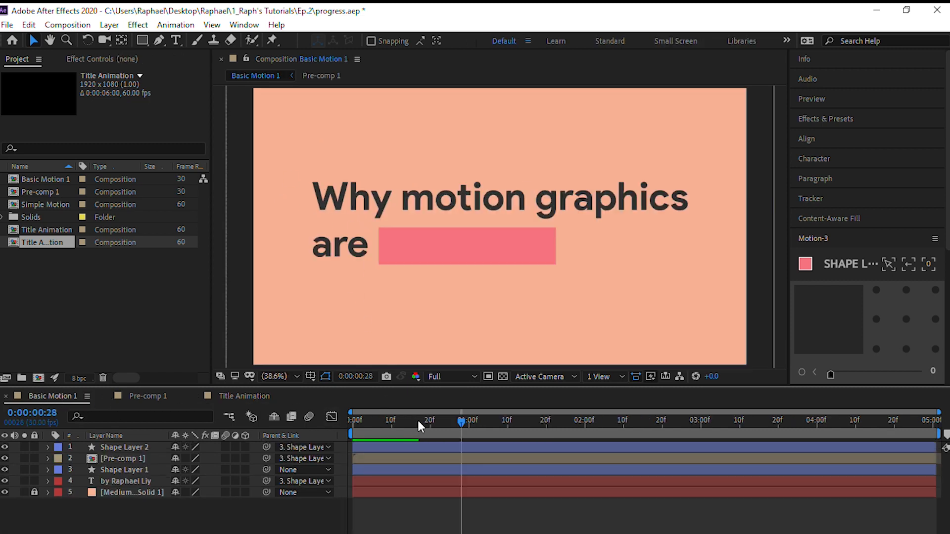
drag(463, 421, 367, 362)
click(265, 396)
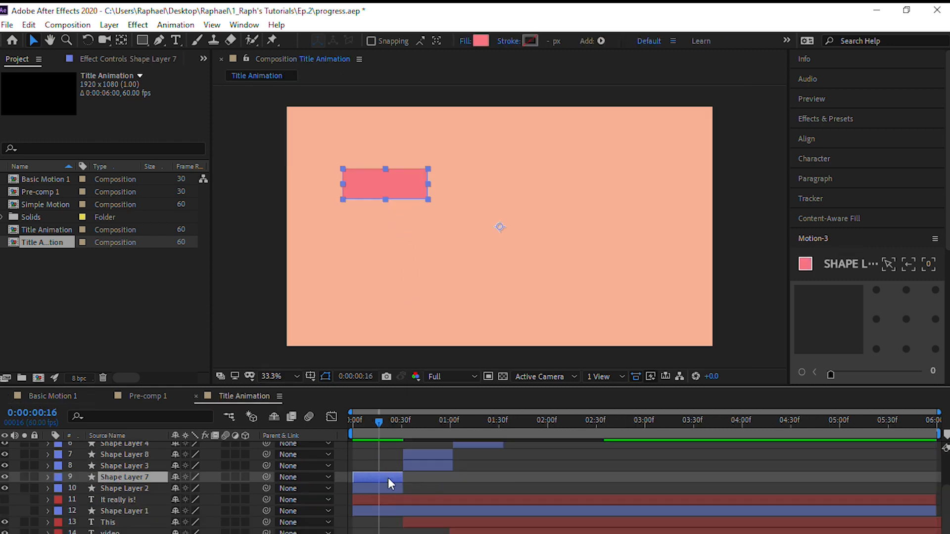
key(Delete)
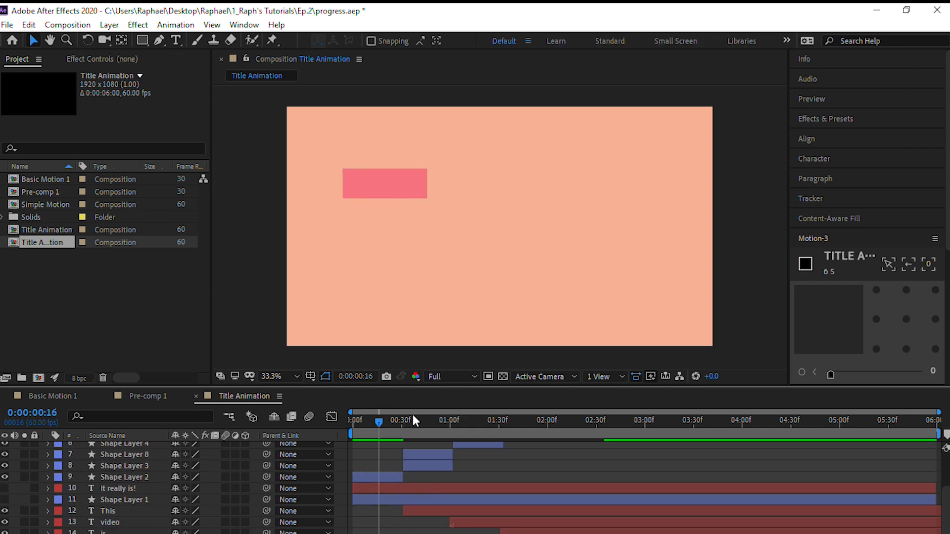
Trim Shape Layer 8 to end at 0:00:00:46 and Shape Layer 3 to start there
drag(379, 432, 427, 432)
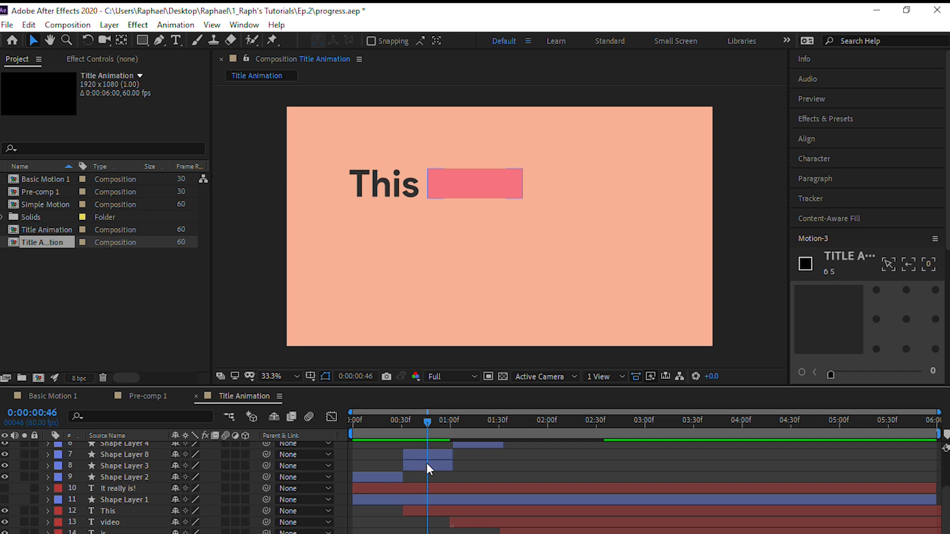
click(412, 456)
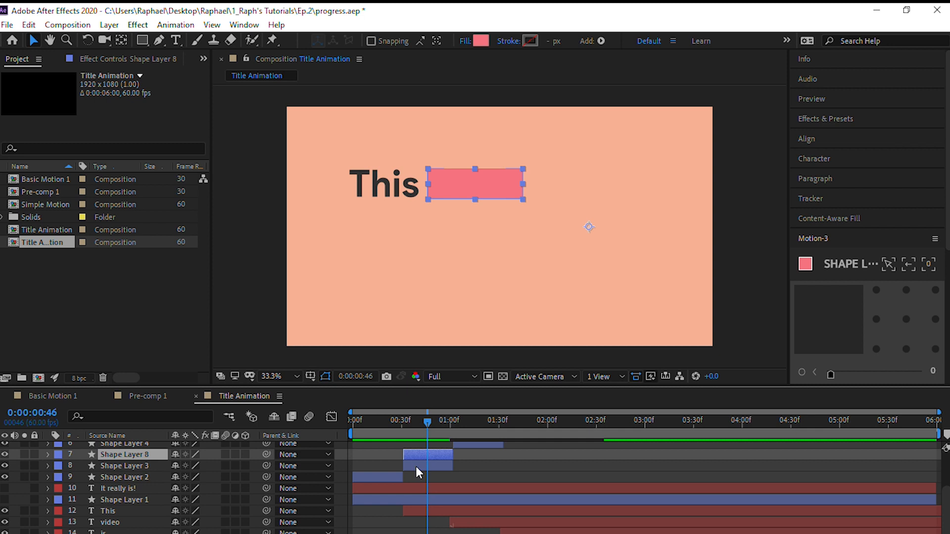
key(alt+])
click(417, 467)
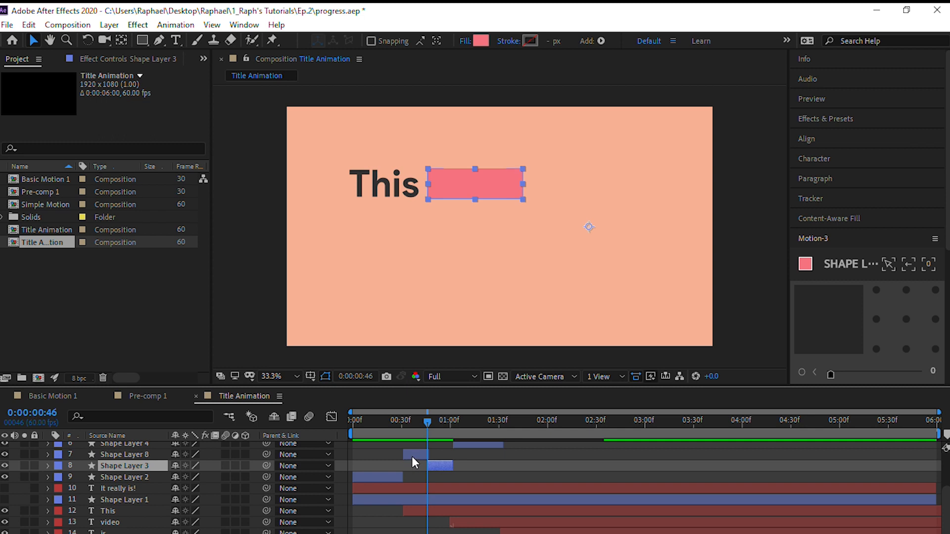
Narrow the rectangle of Shape Layer 8 symmetrically about its centre to a thin vertical strip, keeping its height
click(415, 455)
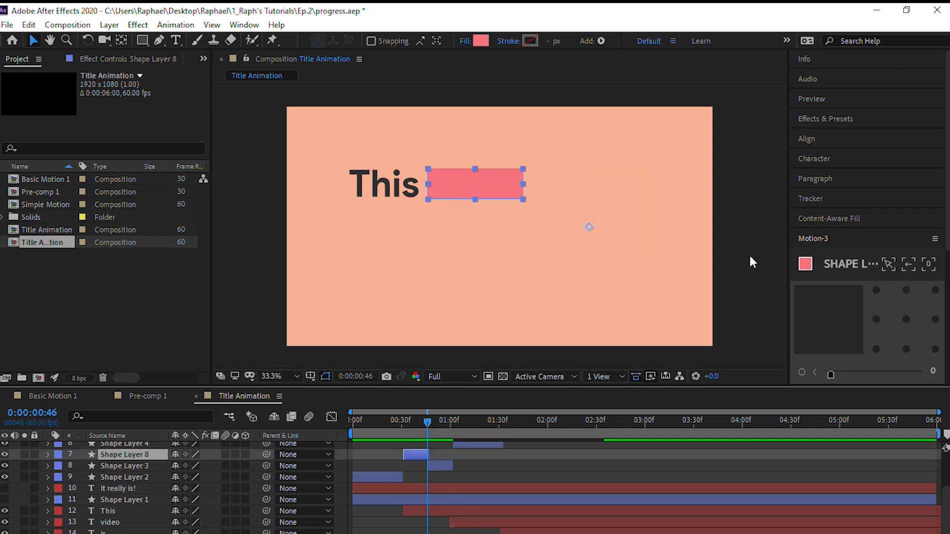
click(512, 184)
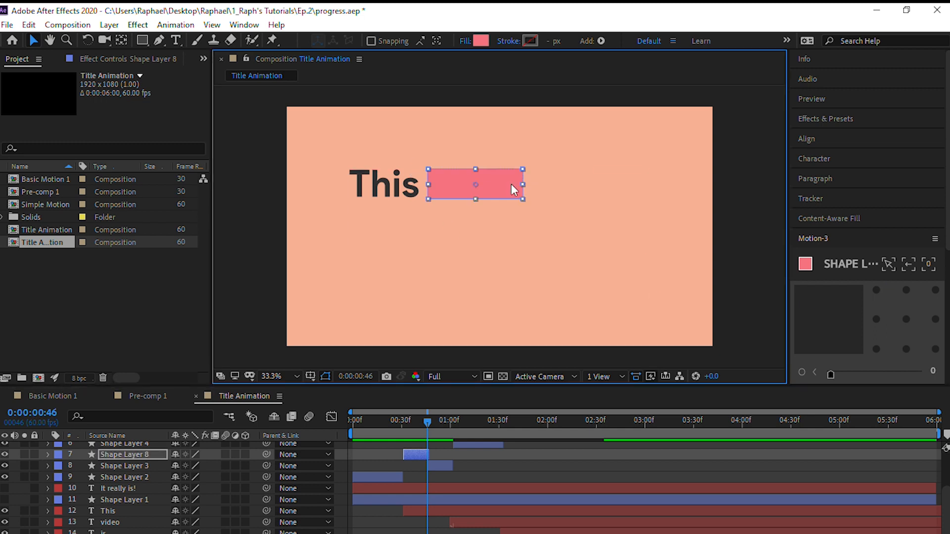
drag(523, 184, 489, 181)
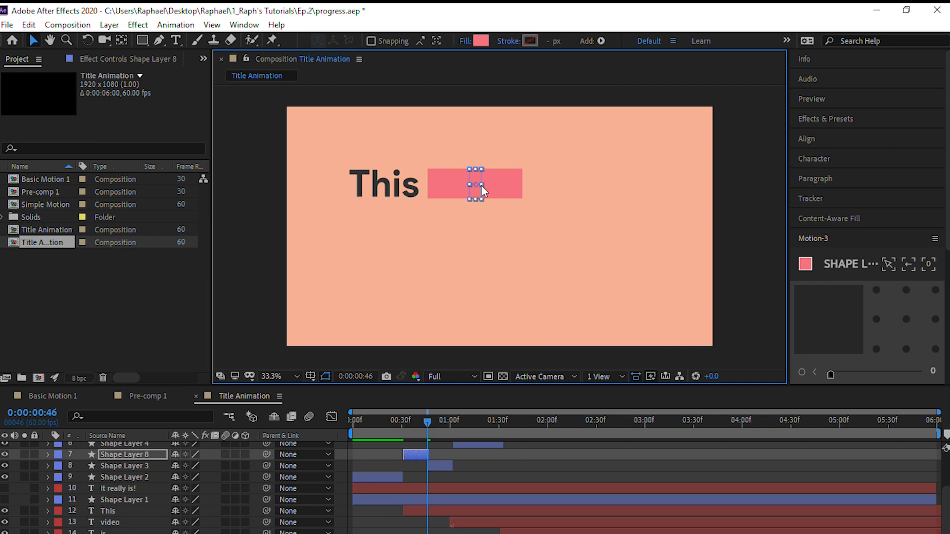
Move the Shape Layer 8 strip left until it touches the word "This" and overlaps the start of the "video" block, then deselect it
key(Left)
key(Left)
key(Left)
key(Left)
key(Left)
key(Left)
key(Left)
key(Left)
key(Left)
key(Left)
key(Left)
key(Left)
key(Left)
key(Left)
key(Left)
key(Left)
key(Left)
key(Left)
key(Left)
key(Left)
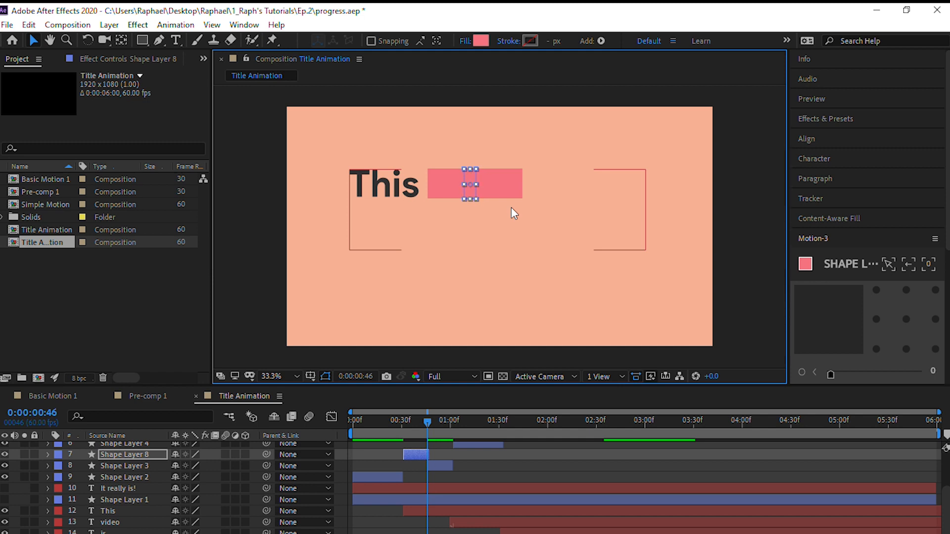
key(Left)
key(Left)
key(Left)
key(Left)
key(Left)
key(Left)
key(Left)
key(Left)
key(Left)
key(Left)
key(Left)
key(Left)
key(Left)
key(Left)
key(Left)
key(Left)
key(Left)
key(Left)
key(Left)
key(Left)
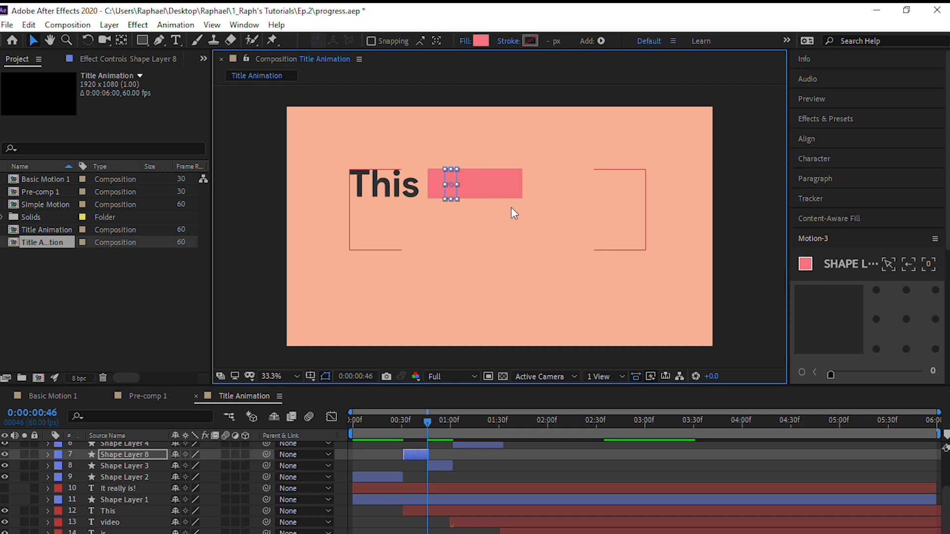
key(Left)
key(Left)
key(Left)
key(Left)
key(Left)
key(Left)
key(Left)
key(Left)
key(Left)
key(Left)
key(Left)
key(Left)
key(Left)
key(Left)
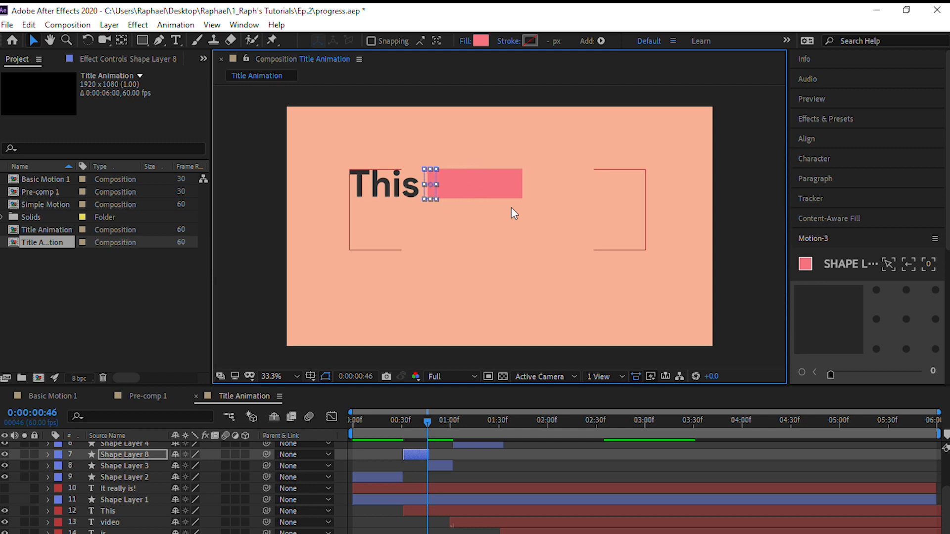
key(Left)
key(Left)
key(Left)
key(Left)
key(Right)
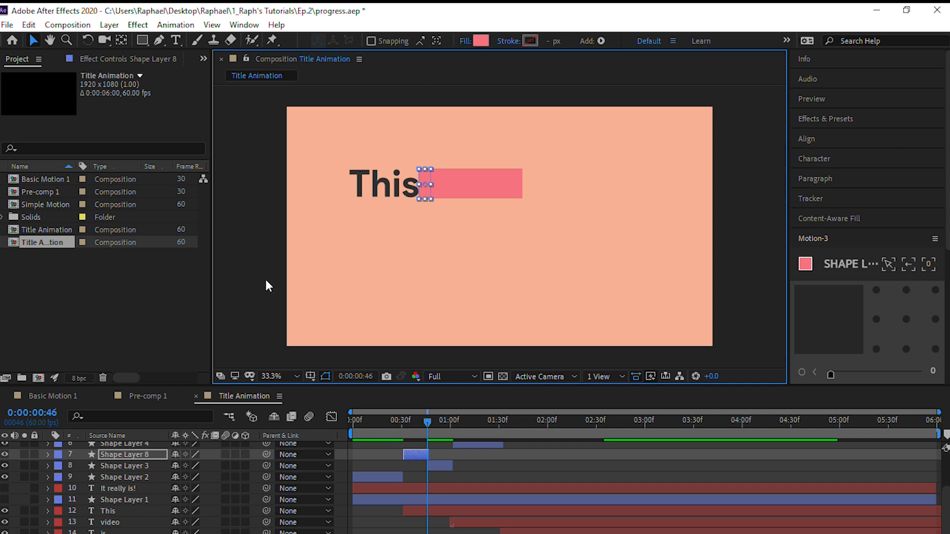
click(236, 275)
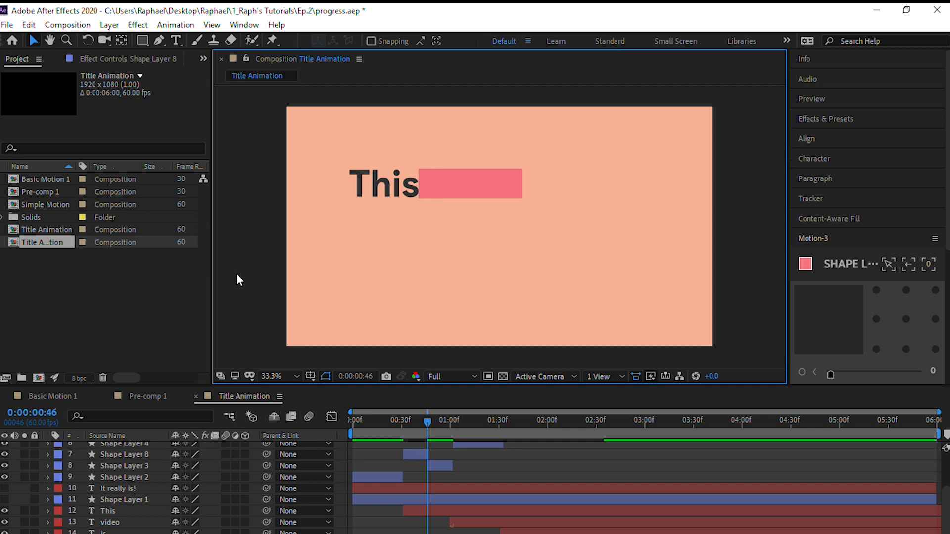
Trim Shape Layer 9 to end at 0:00:01:17 and Shape Layer 4 to start there
drag(428, 423, 464, 487)
scroll(489, 483, up, 1)
scroll(489, 483, up, 2)
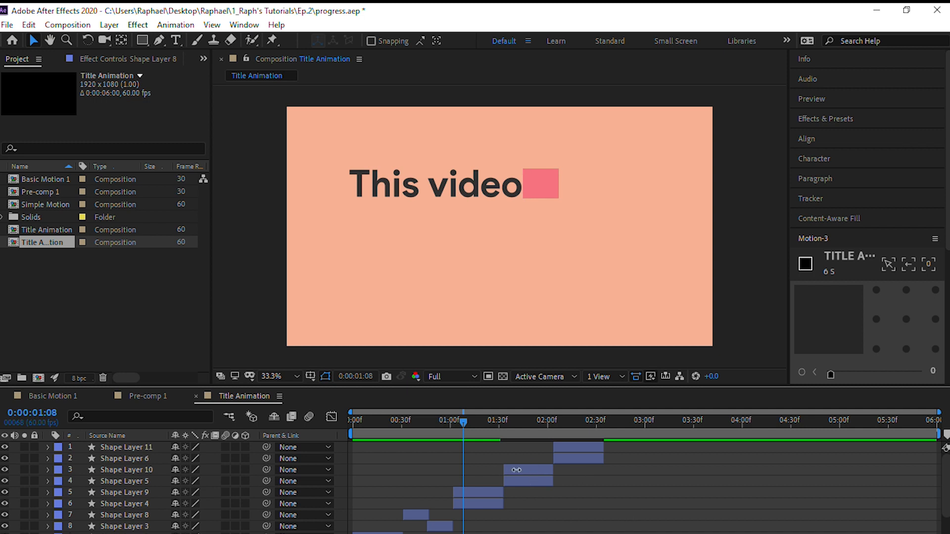
drag(463, 422, 479, 432)
click(482, 493)
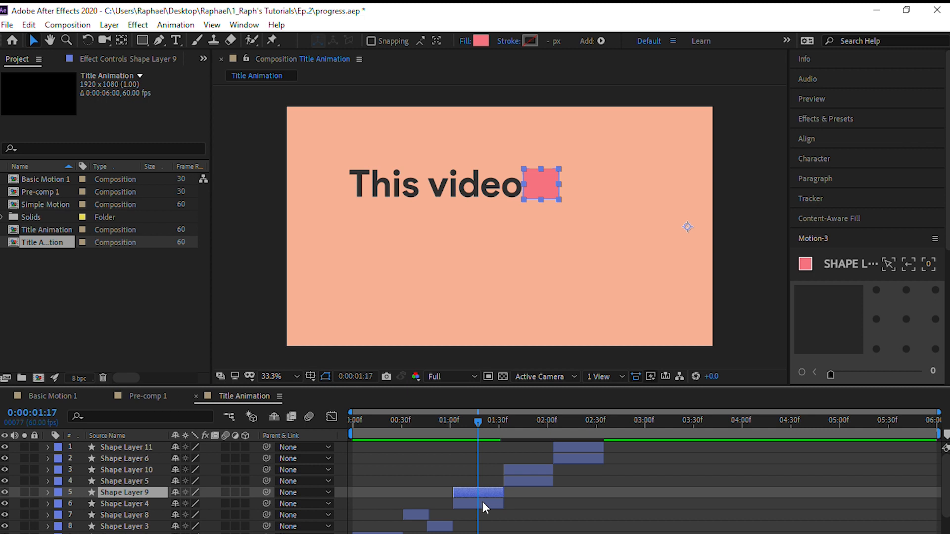
shift+click(483, 501)
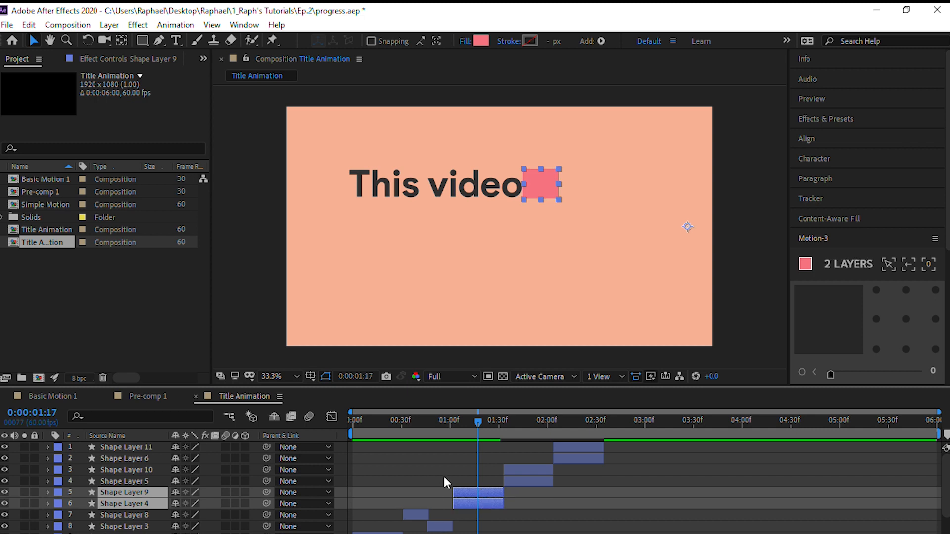
click(444, 477)
click(463, 491)
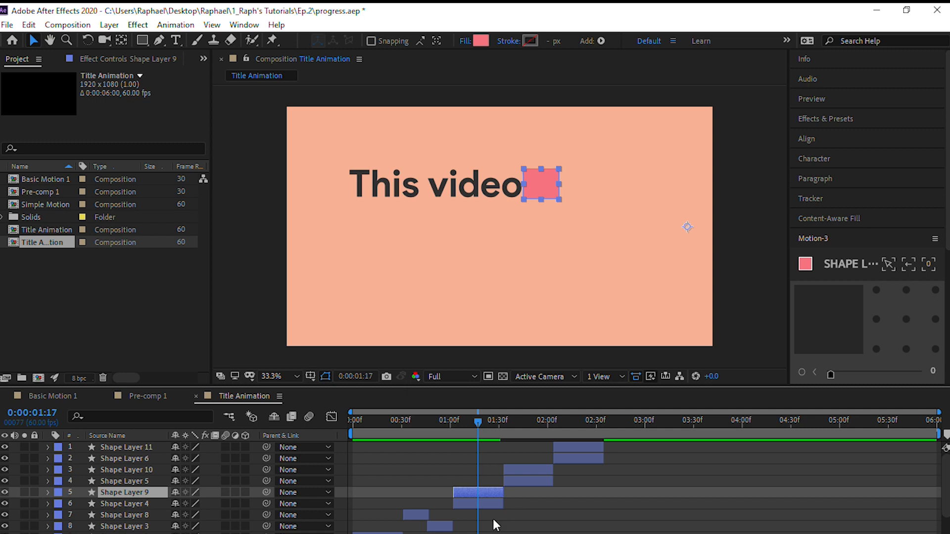
key(alt+bracketright)
click(490, 506)
key(alt+bracketleft)
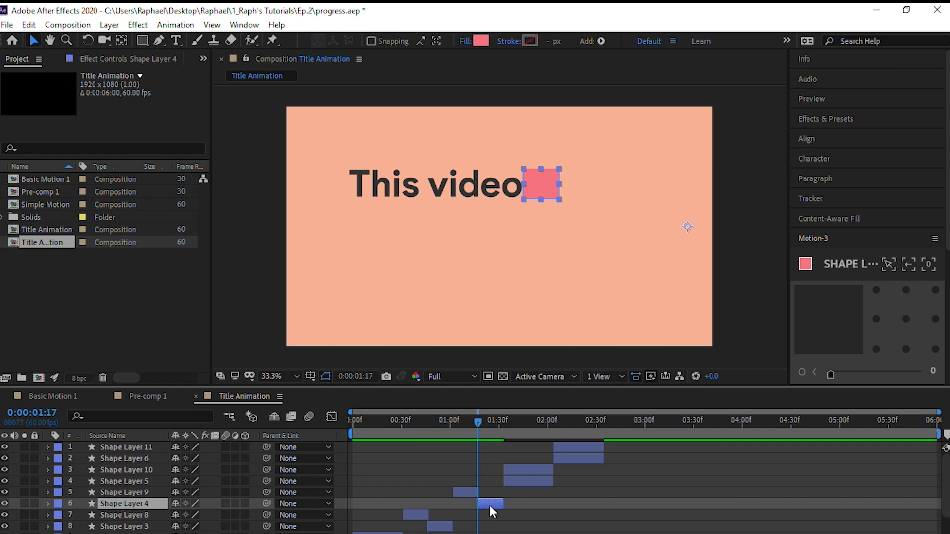
Narrow the rectangle of Shape Layer 9 symmetrically about its centre to a thin vertical strip, keeping its height
click(458, 492)
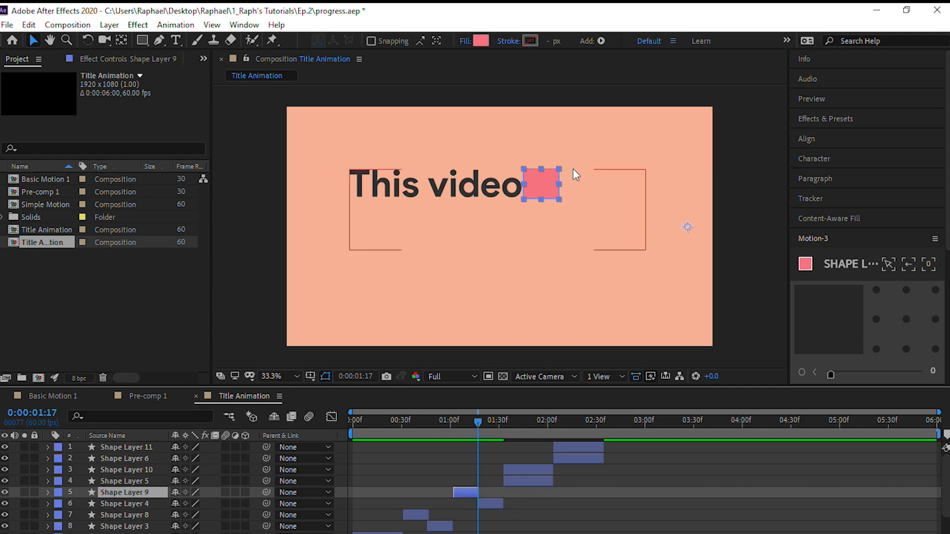
click(543, 185)
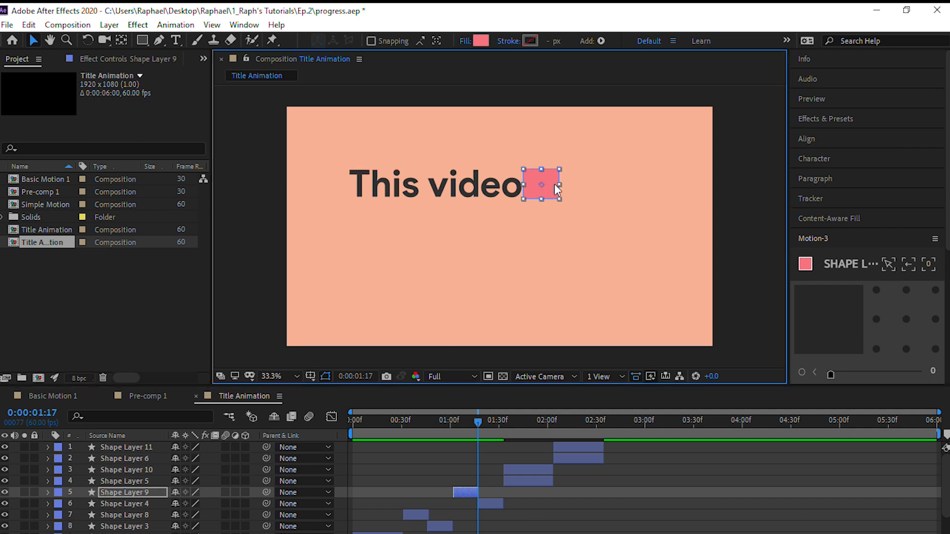
drag(559, 185, 546, 187)
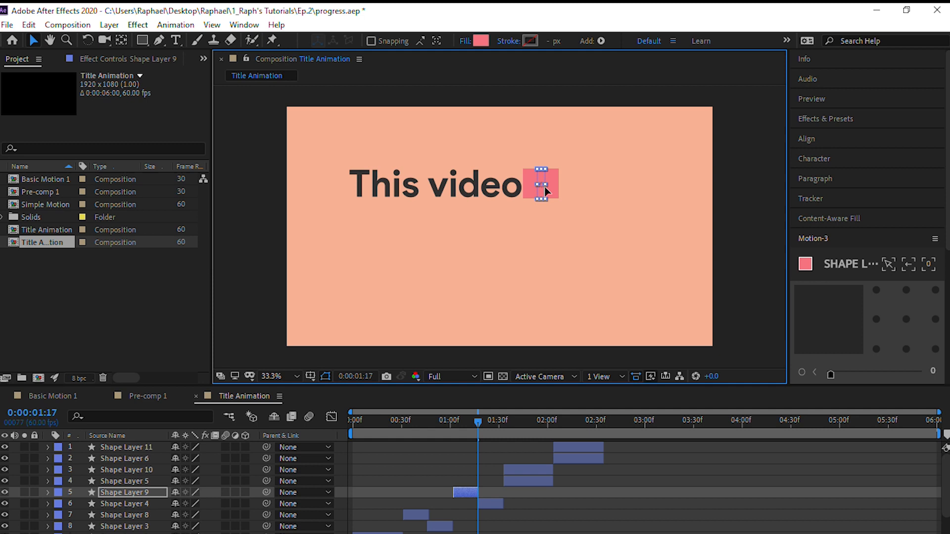
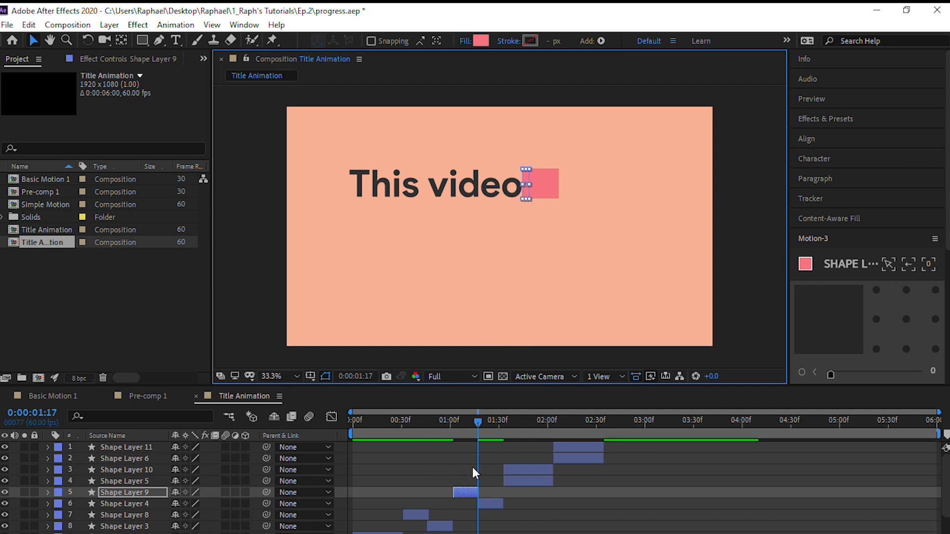
Trim the end of Shape Layer 8 back one frame to 0:00:00:46, where Shape Layer 3 starts
mouse_move(479, 424)
mouse_down()
mouse_move(442, 432)
mouse_move(506, 438)
mouse_move(471, 438)
mouse_up()
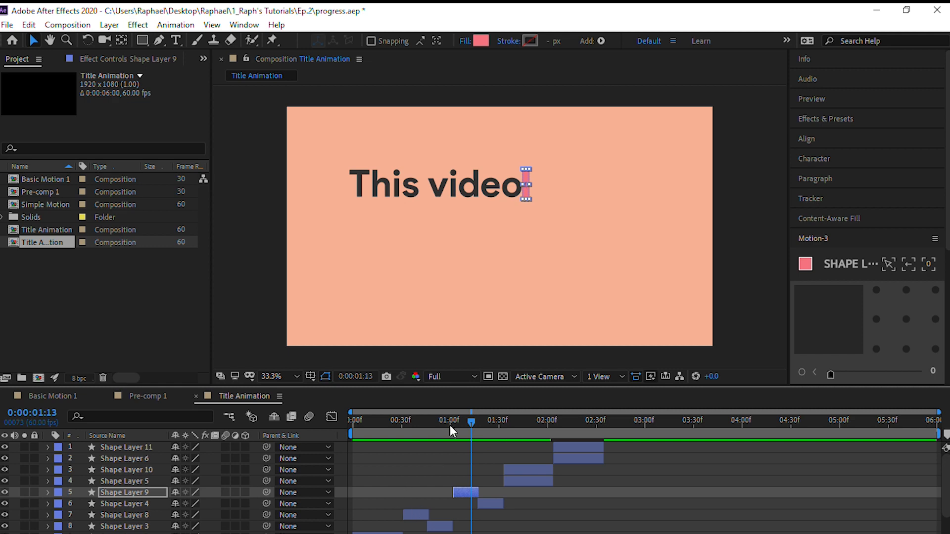
drag(406, 427, 424, 433)
drag(439, 429, 425, 437)
key(=)
key(=)
key(=)
key(=)
key(=)
key(=)
key(=)
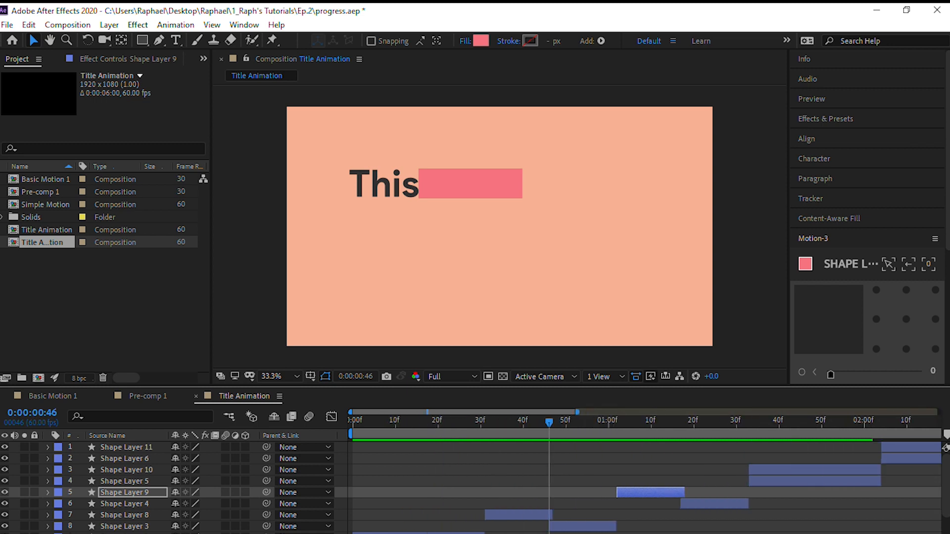
click(637, 513)
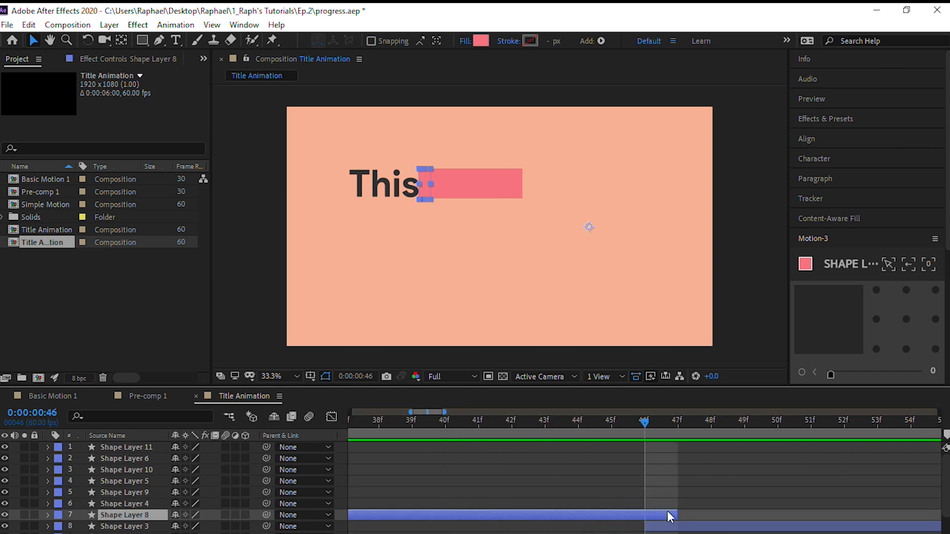
drag(668, 514, 654, 513)
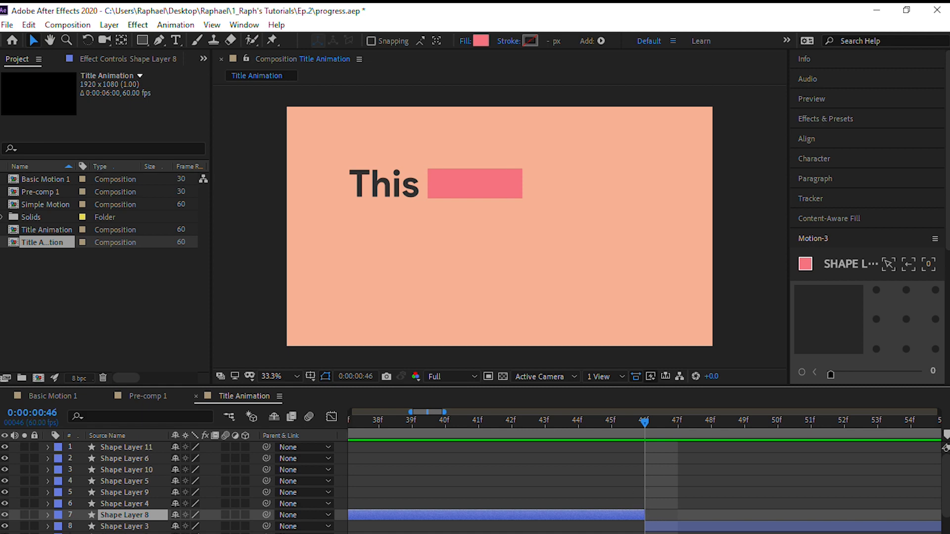
drag(636, 425, 619, 449)
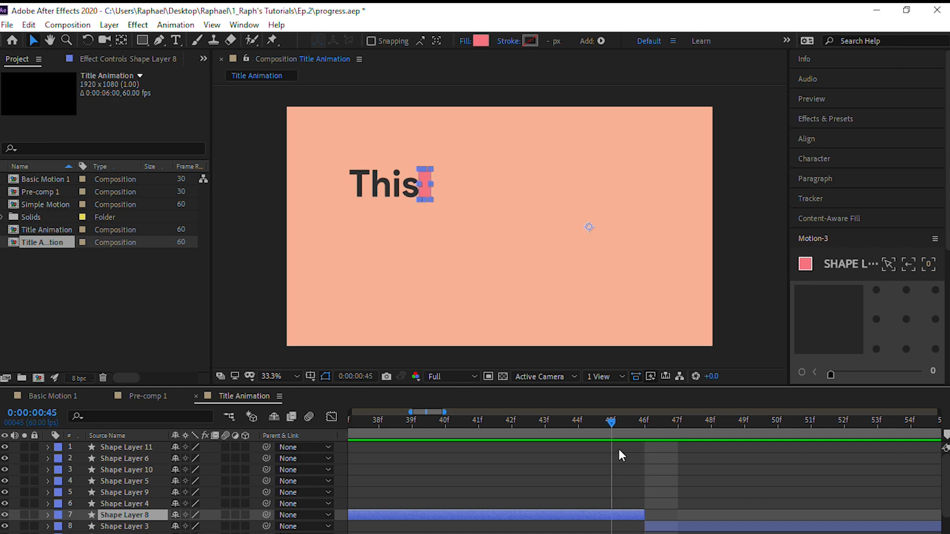
Trim the end of Shape Layer 9 back one frame to 0:00:01:17, where Shape Layer 4 starts
key(minus)
key(minus)
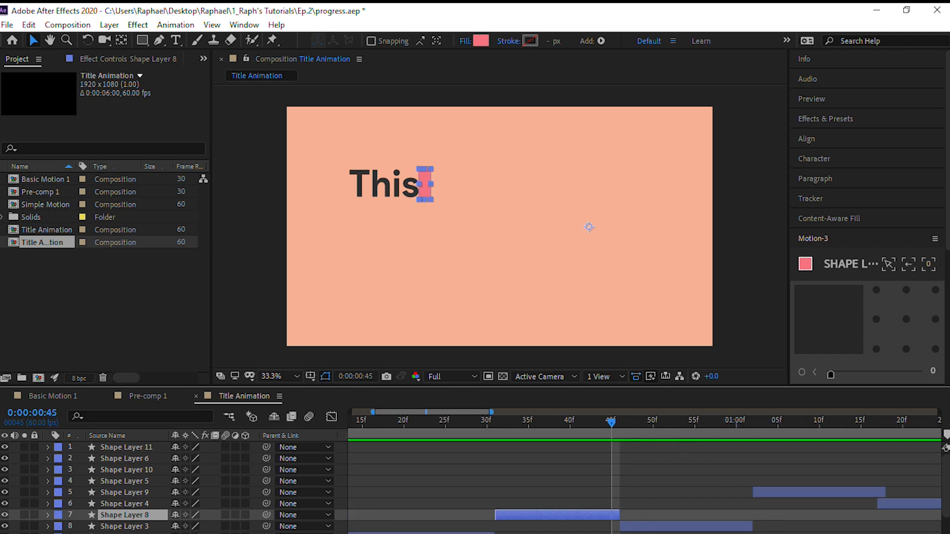
scroll(619, 461, right, 10)
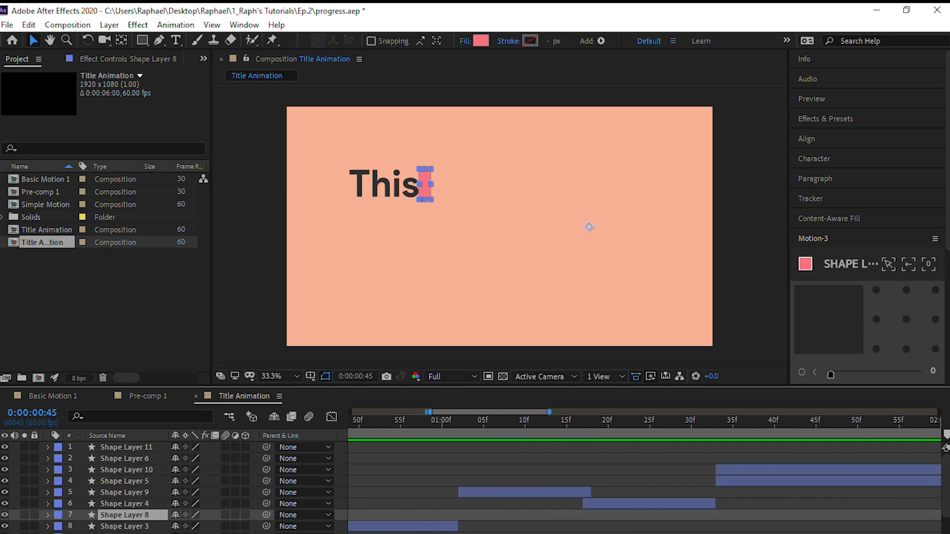
key(equal)
key(equal)
click(392, 493)
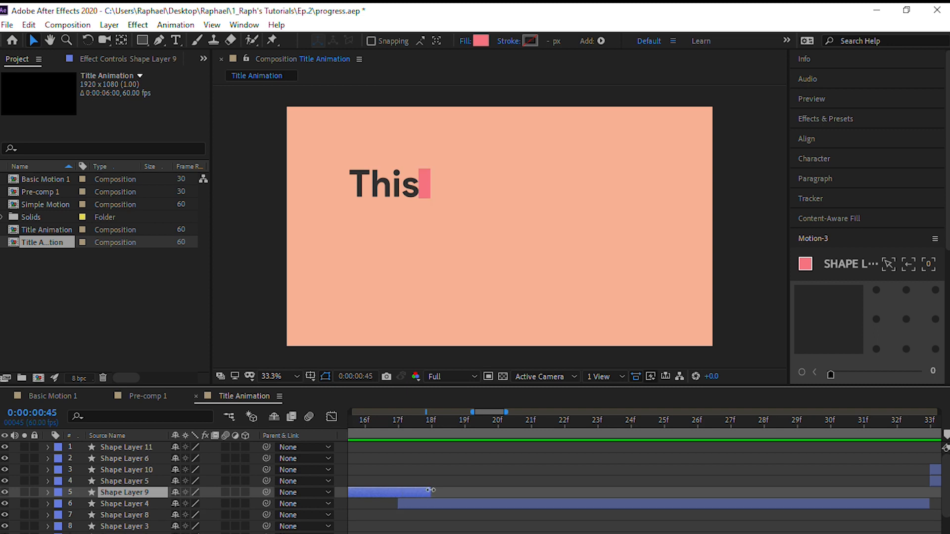
drag(419, 491, 408, 492)
drag(425, 533, 391, 533)
Trim Shape Layer 10 to end at 0:00:01:48 and Shape Layer 5 to start there
drag(491, 425, 703, 435)
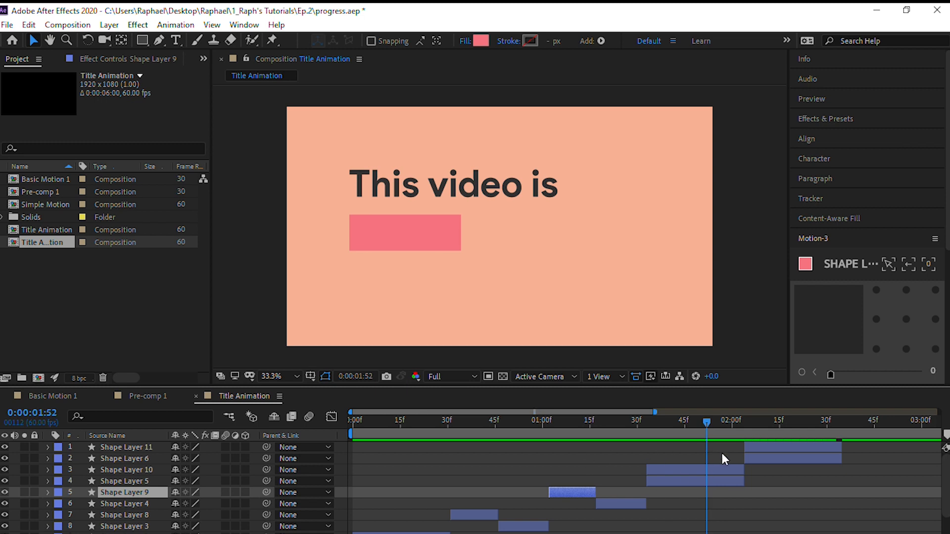
drag(706, 424, 693, 421)
click(680, 469)
shift+click(665, 479)
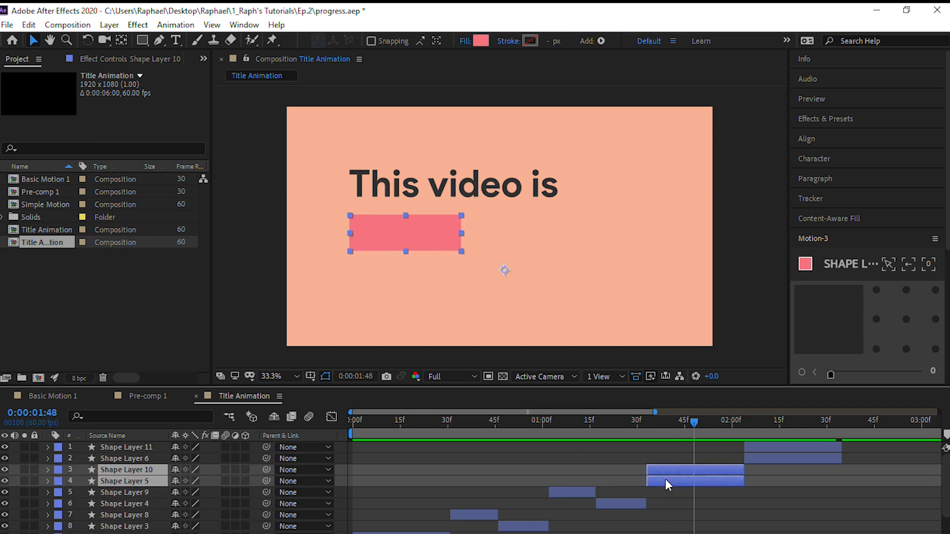
key(alt+])
key(ctrl+z)
click(666, 470)
key(alt+])
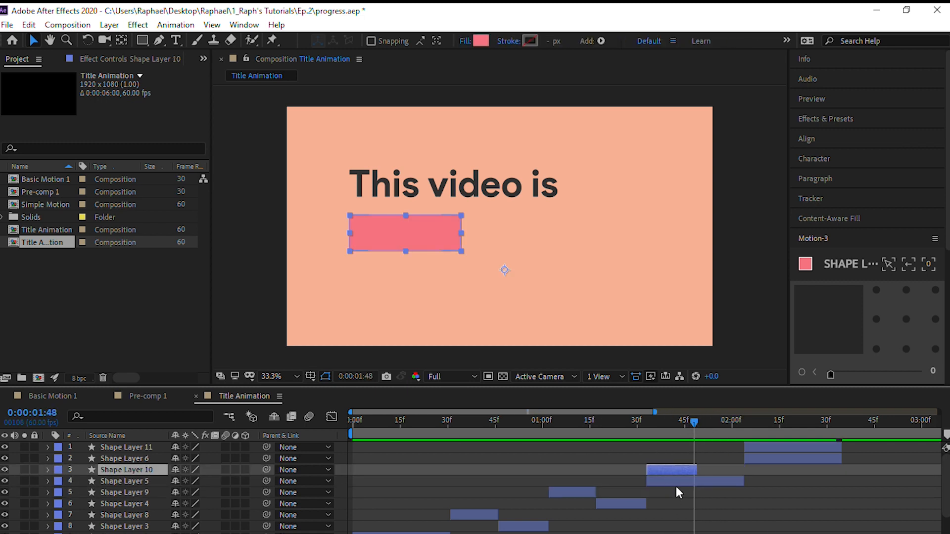
click(679, 481)
key(alt+[)
scroll(697, 421, up, 5)
click(650, 468)
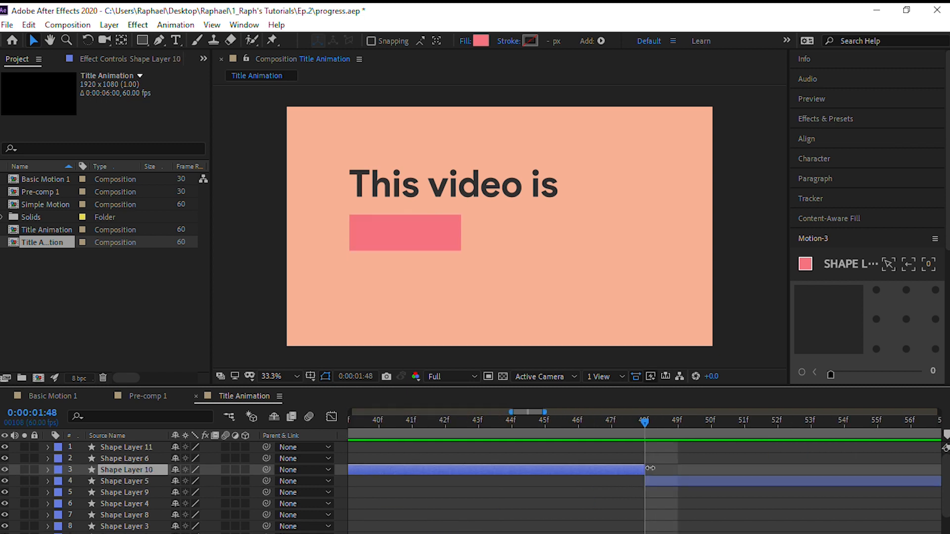
Narrow the rectangle of Shape Layer 10 symmetrically about its centre to a thin vertical strip, keeping its height
scroll(644, 425, down, 5)
drag(644, 423, 630, 424)
drag(461, 234, 410, 240)
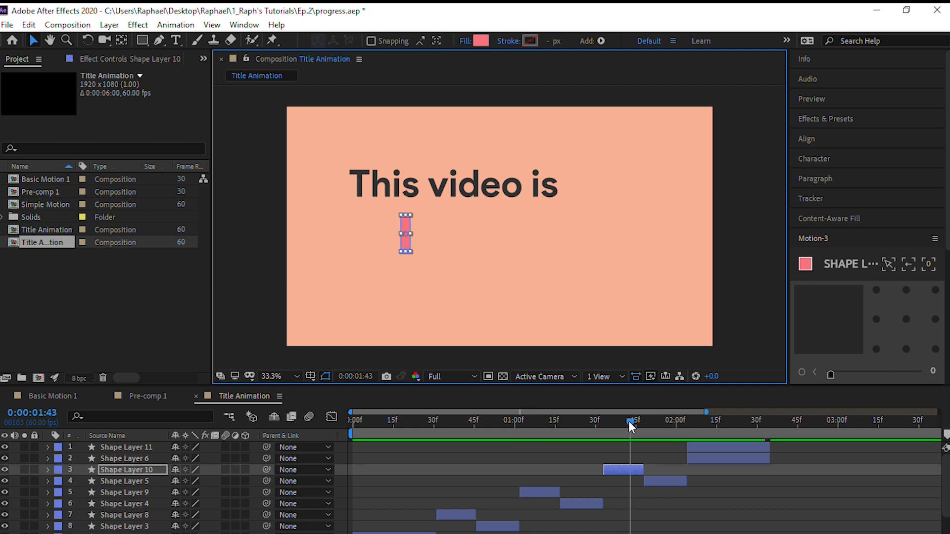
Narrow the rectangle of Shape Layer 11 symmetrically about its centre to a thin vertical strip, keeping its height
drag(628, 421, 730, 420)
click(725, 449)
double_click(610, 239)
drag(647, 233, 560, 238)
Move the Shape Layer 11 strip left until it touches the word "Totally" and overlaps the start of the "Awesome!" block
key(shift+Left)
key(shift+Left)
key(shift+Left)
key(shift+Left)
key(shift+Left)
key(shift+Left)
key(shift+Left)
key(shift+Left)
key(shift+Left)
key(shift+Left)
key(shift+Left)
key(shift+Left)
key(shift+Left)
key(Left)
key(Left)
Trim Shape Layer 11 to end at 0:00:02:20 and Shape Layer 6 to start there, without any overlapping frame
click(744, 449)
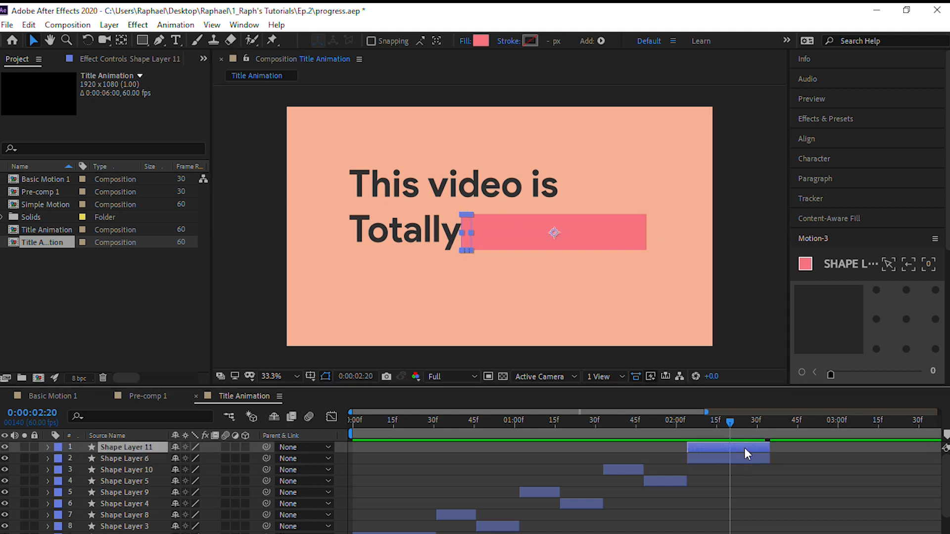
key(alt+])
click(754, 458)
key(alt+[)
key(;)
drag(679, 447, 645, 448)
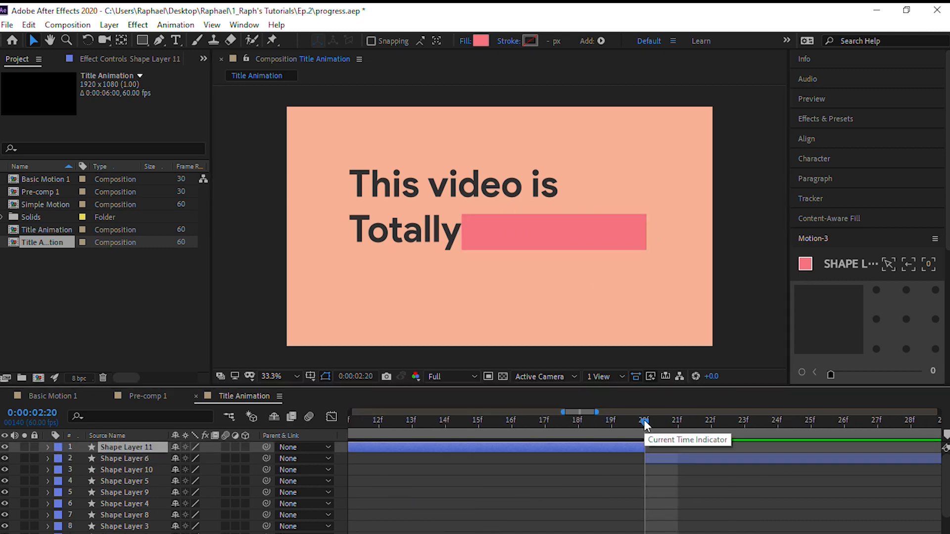
key(;)
key(minus)
Play the title animation several times from the start to check the sequence of strips, blocks and words
drag(579, 424, 334, 435)
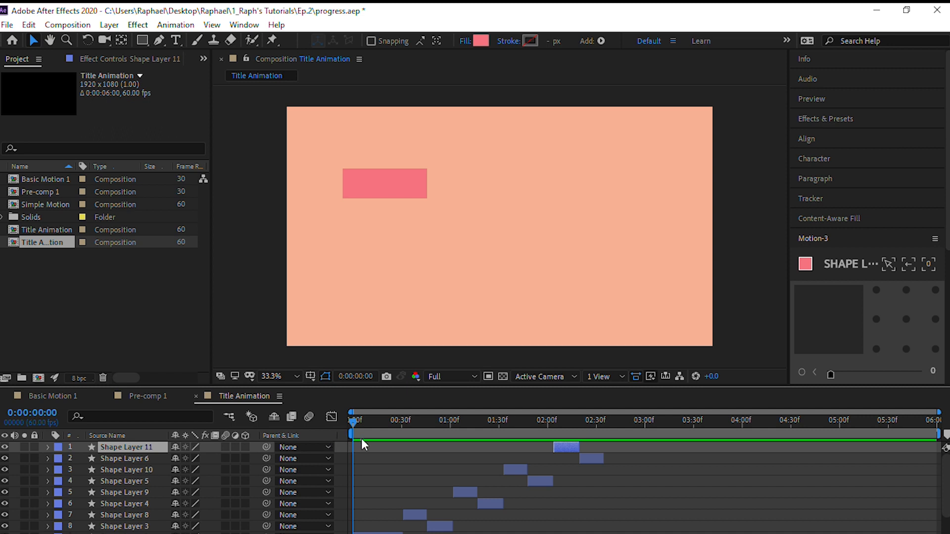
scroll(367, 483, down, 2)
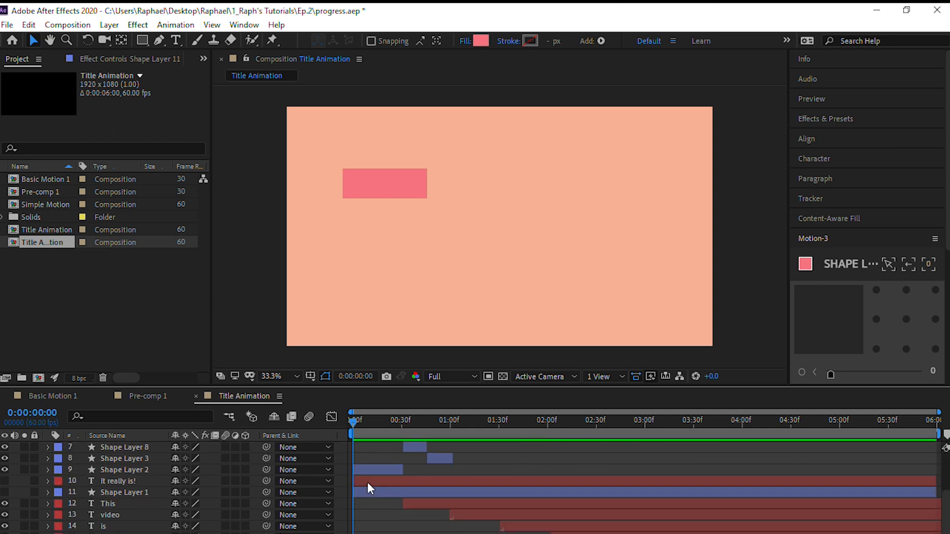
scroll(367, 483, up, 2)
scroll(367, 482, down, 2)
scroll(367, 482, up, 2)
key(space)
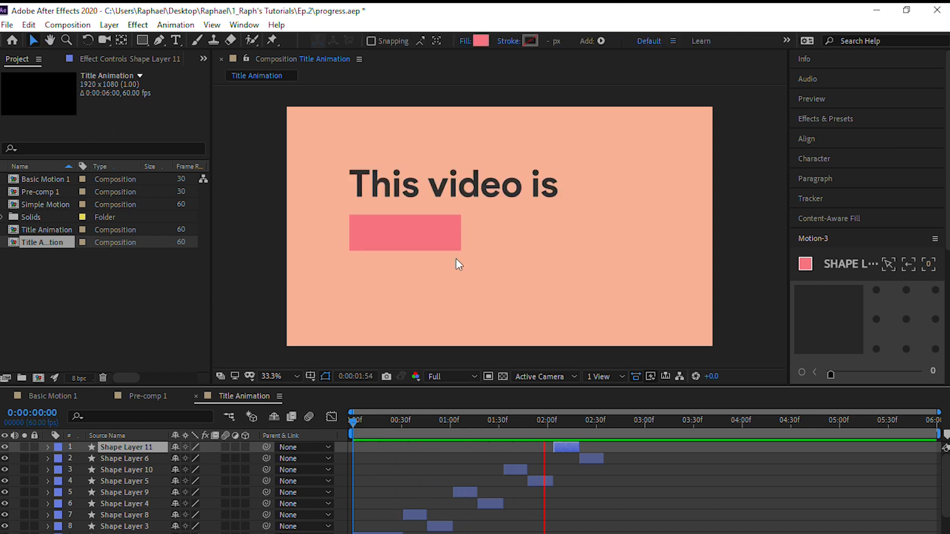
key(space)
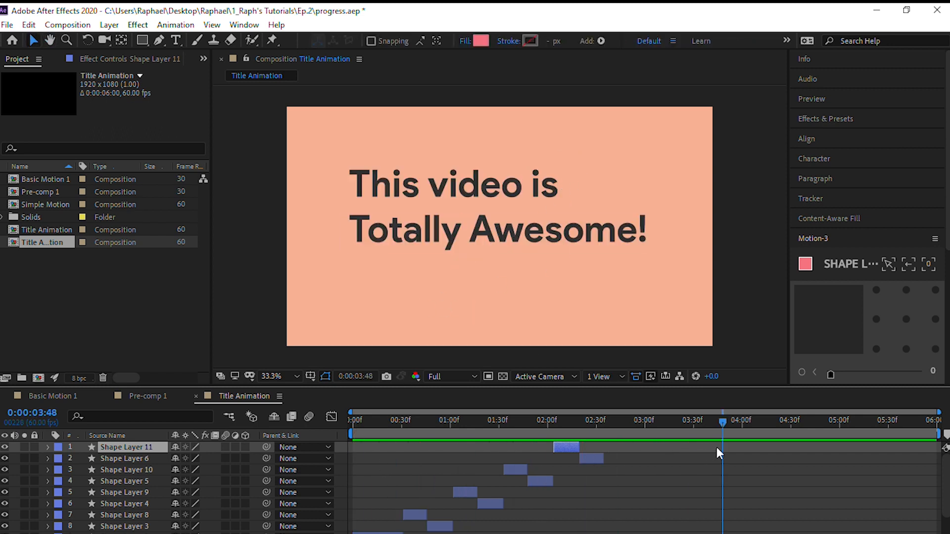
drag(722, 422, 274, 398)
key(space)
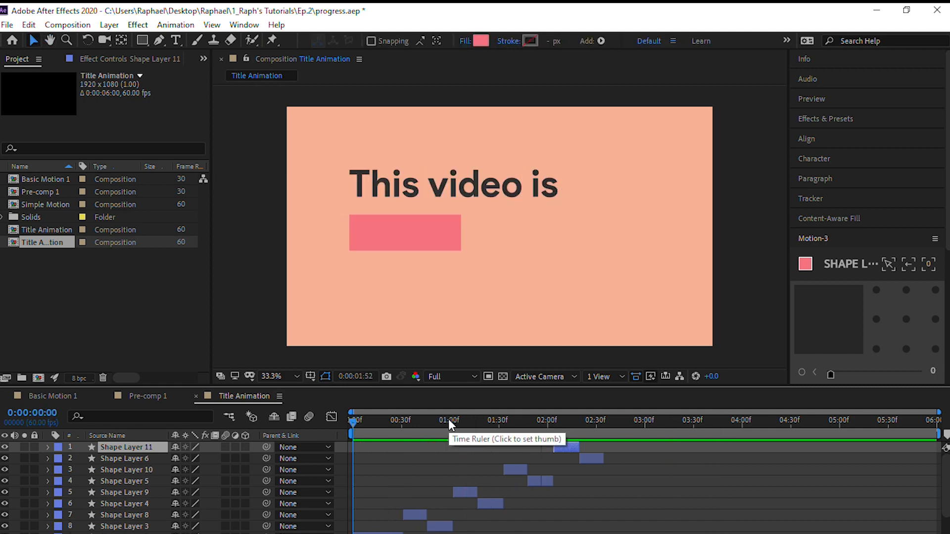
key(space)
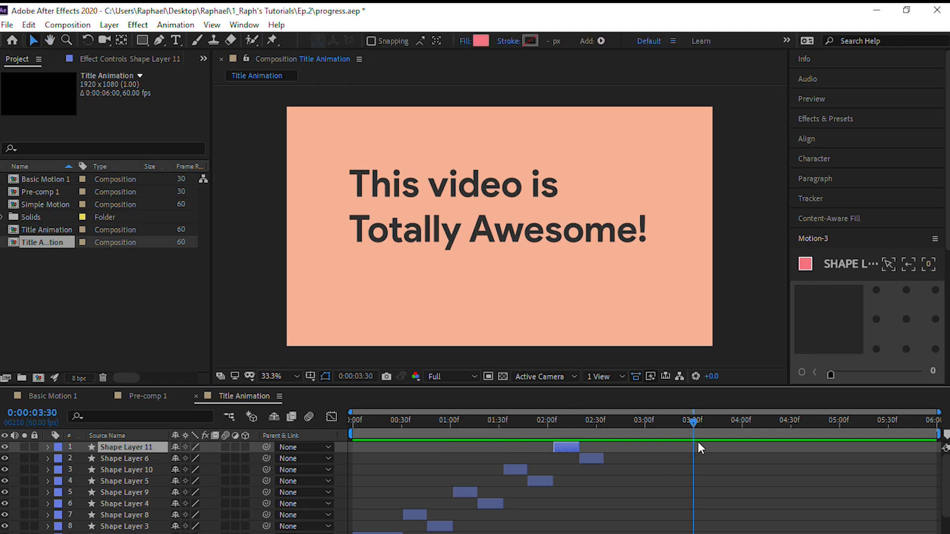
key(Home)
key(space)
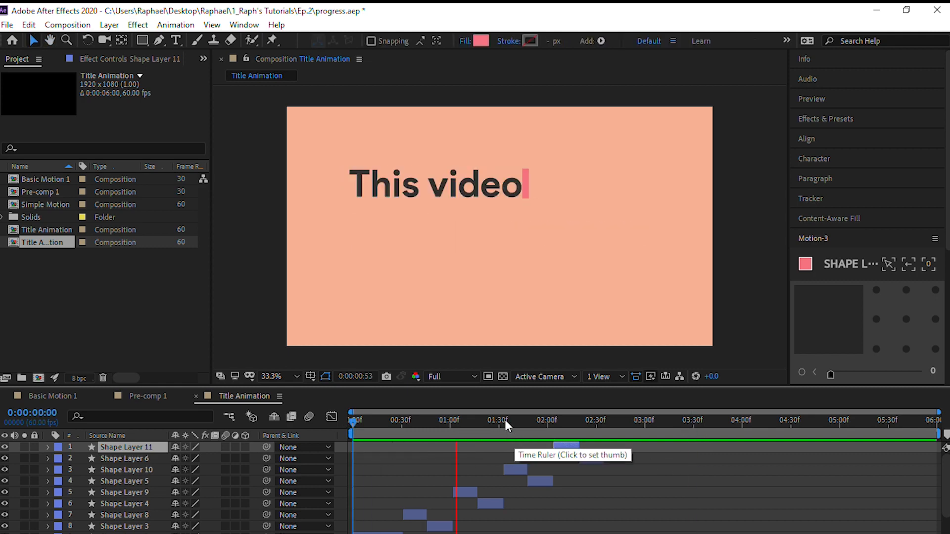
key(space)
drag(660, 423, 330, 413)
Pre-compose all 17 text and shape layers above the background solid into a composition named "Title", moving all attributes
scroll(426, 483, down, 3)
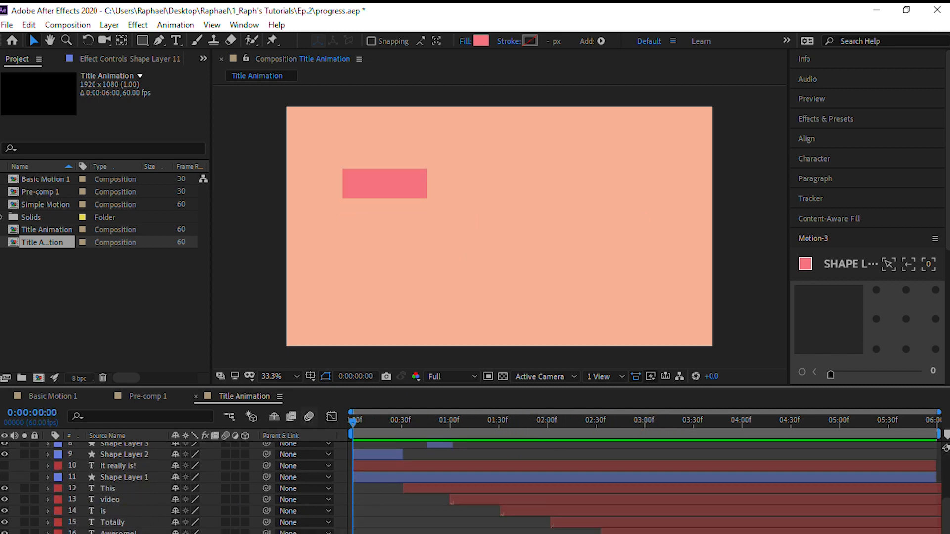
click(119, 533)
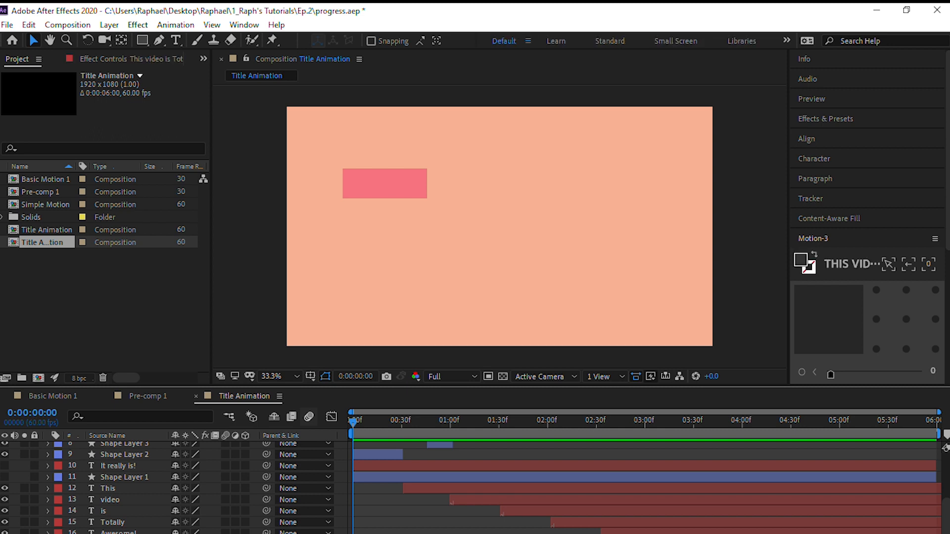
scroll(426, 485, up, 3)
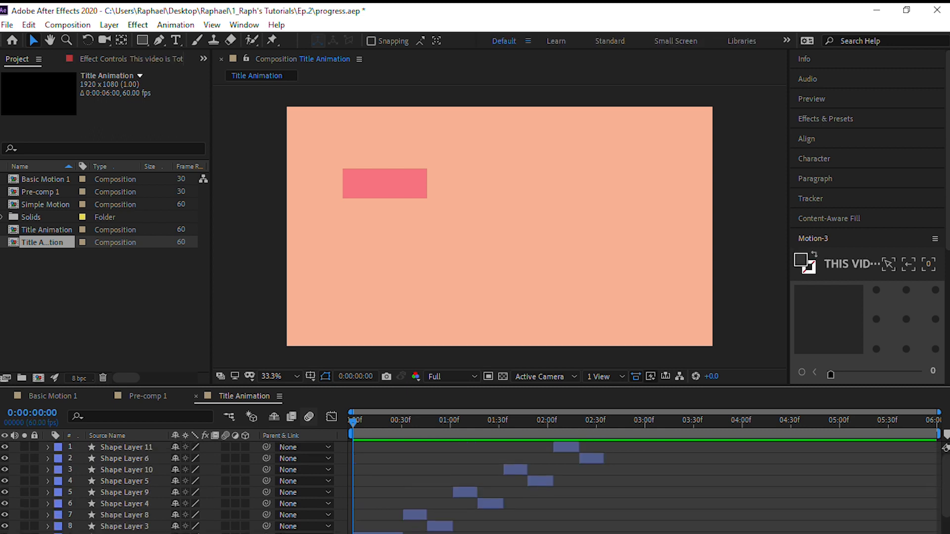
shift+click(156, 446)
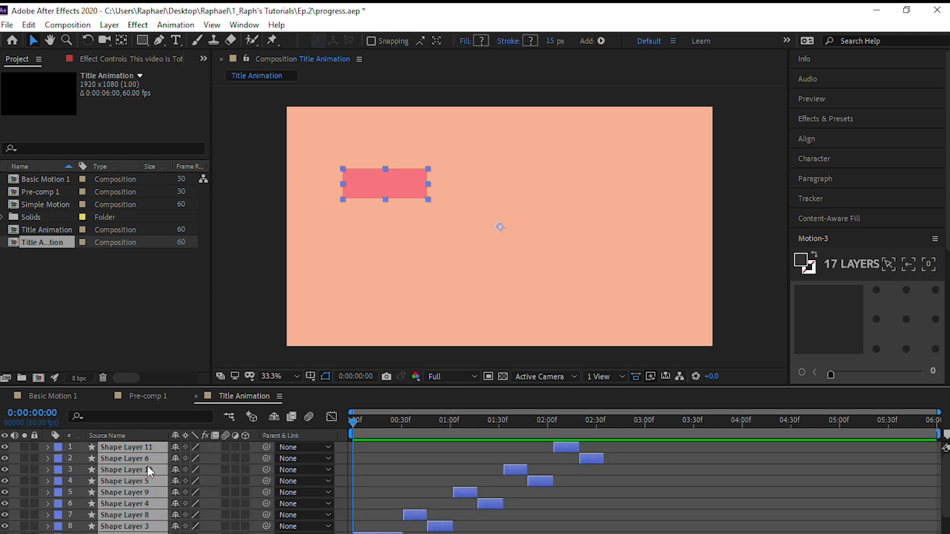
right_click(148, 469)
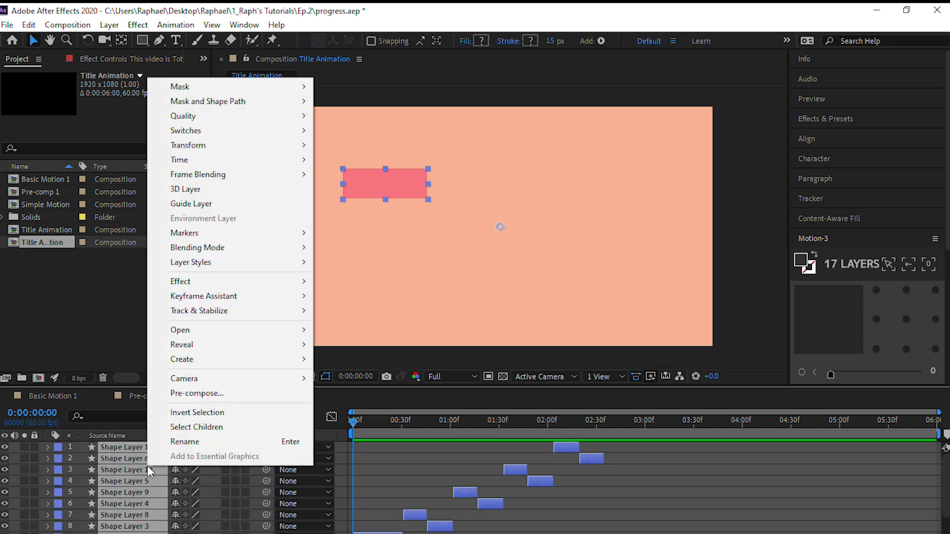
click(209, 399)
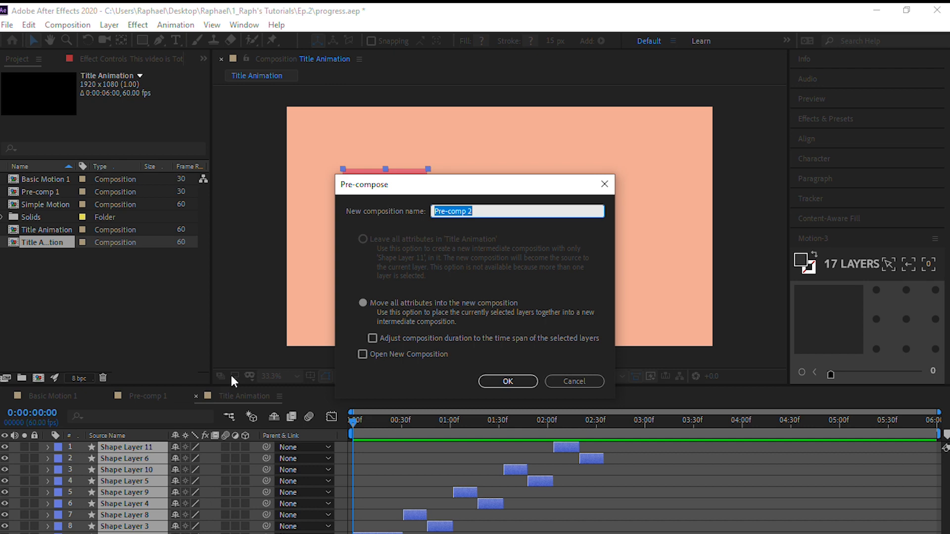
key(BackSpace)
text(Motio)
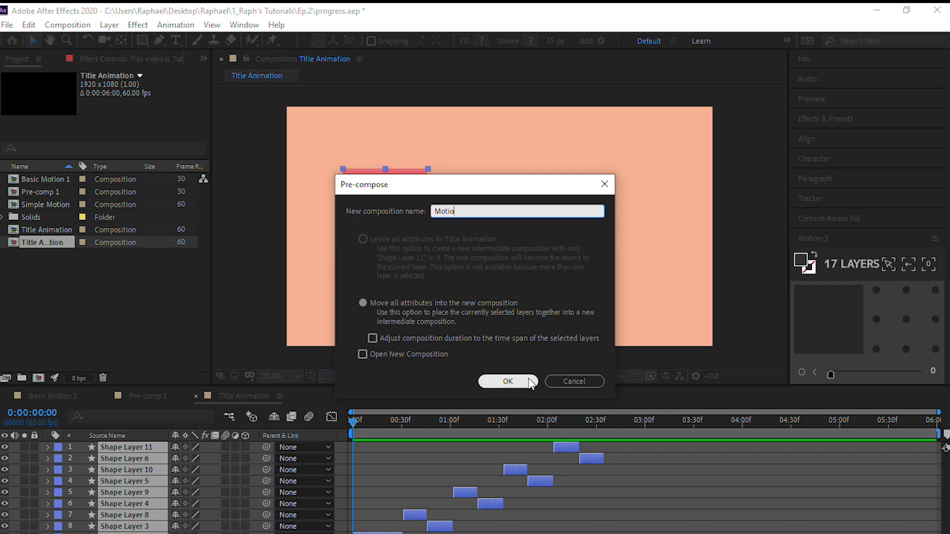
text(Title)
click(507, 382)
click(249, 518)
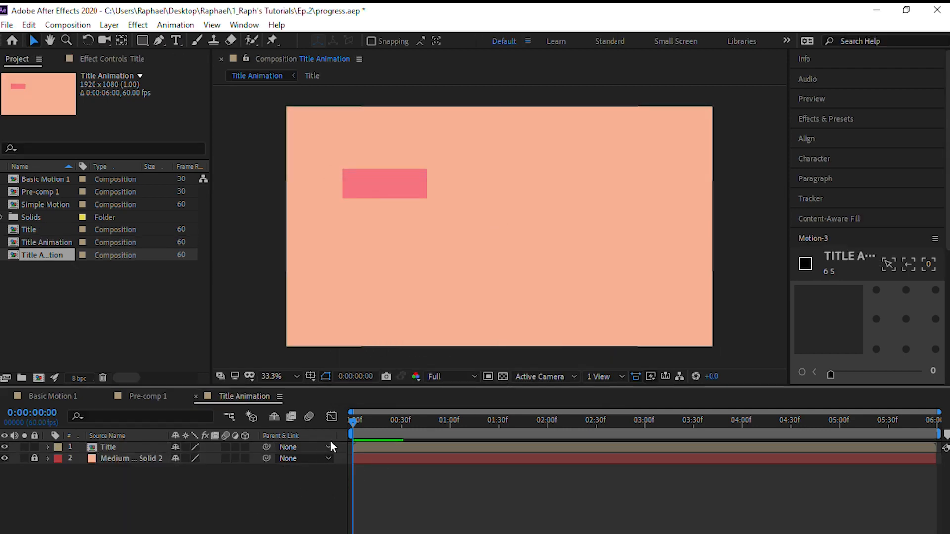
Open the Title pre-composition and examine the shape and text layers it contains
drag(352, 423, 587, 414)
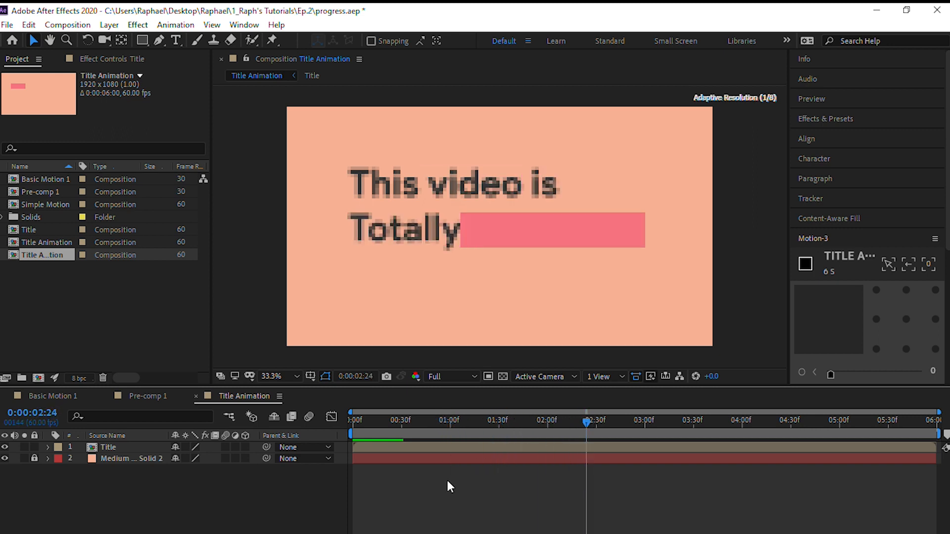
click(48, 447)
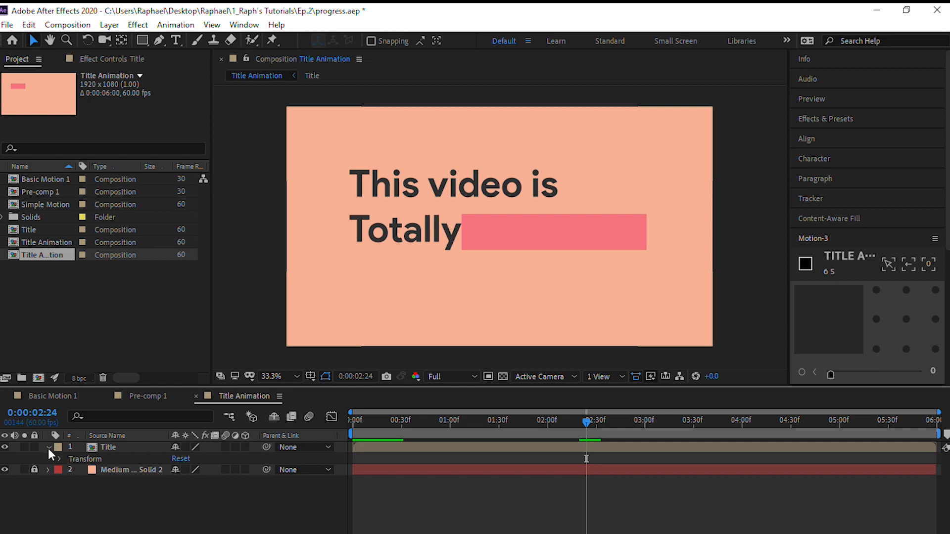
click(49, 449)
double_click(99, 447)
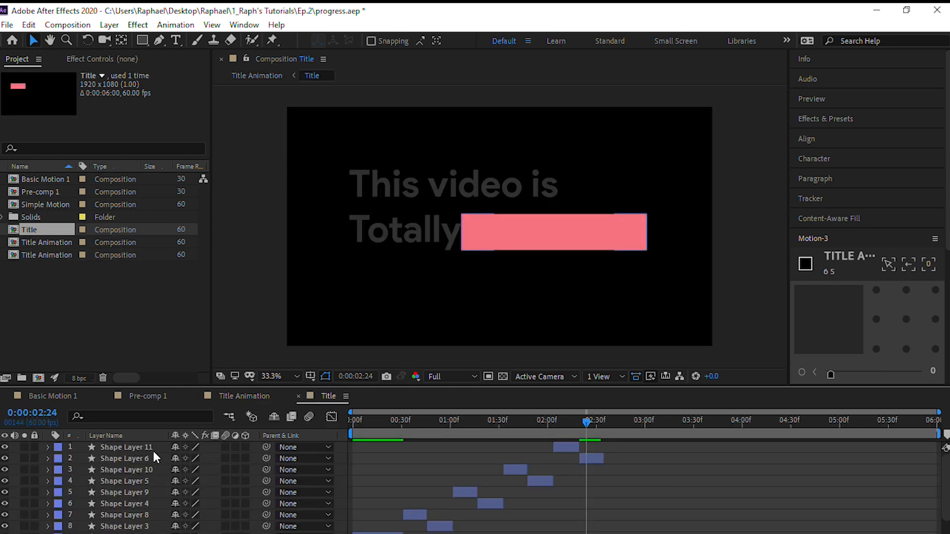
click(153, 448)
click(147, 456)
click(141, 468)
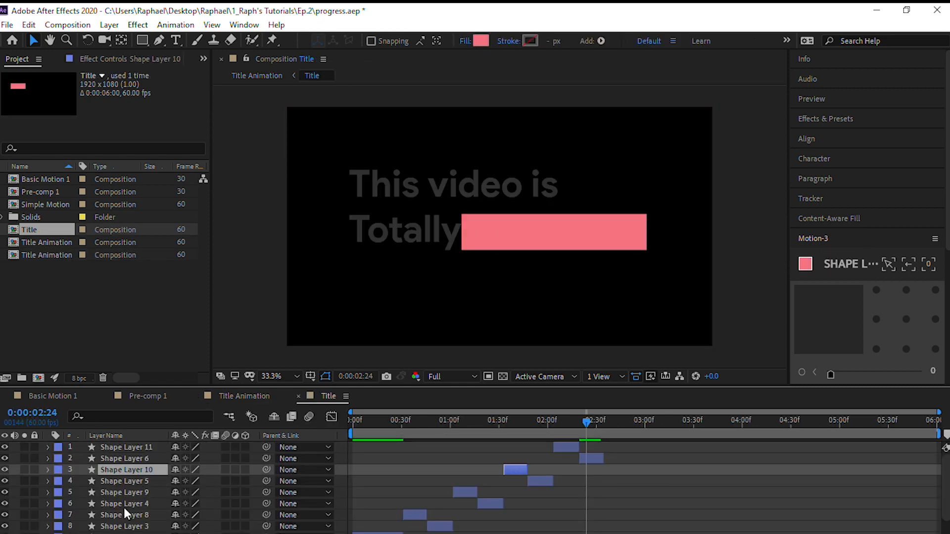
scroll(124, 505, down, 4)
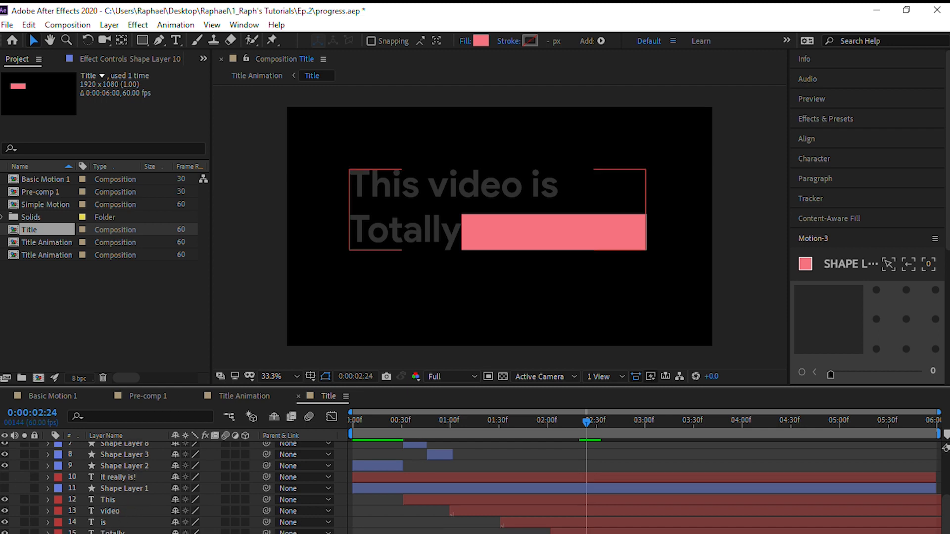
Undo the Title pre-composition and return to the Title Animation composition
click(121, 481)
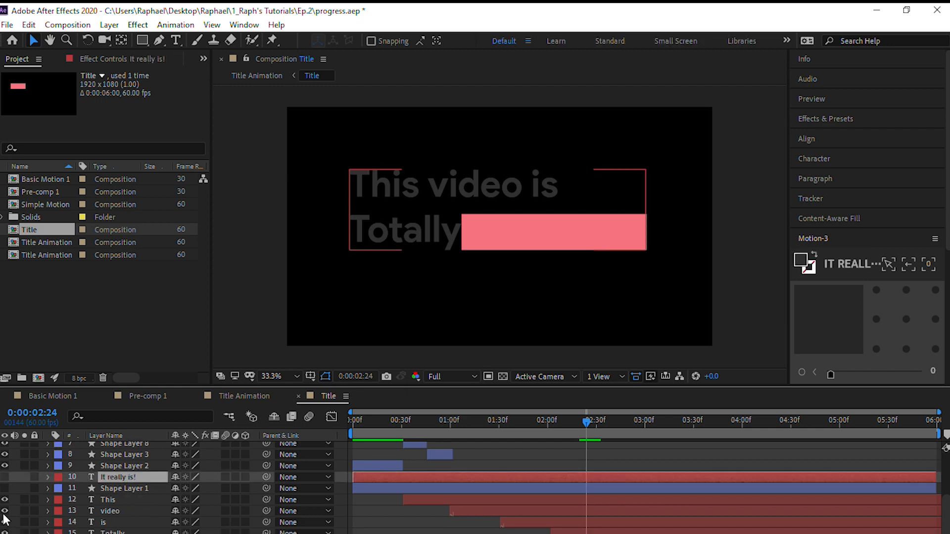
key(ctrl+z)
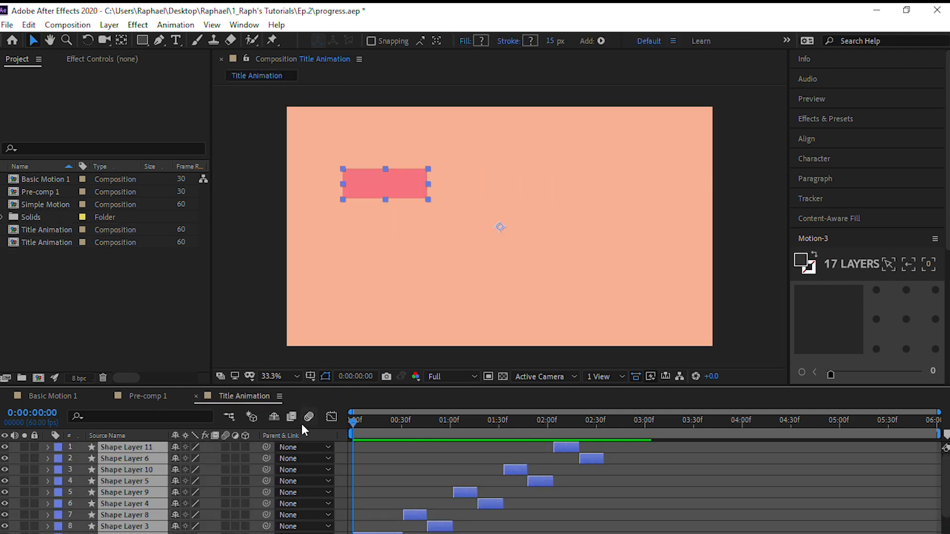
click(149, 396)
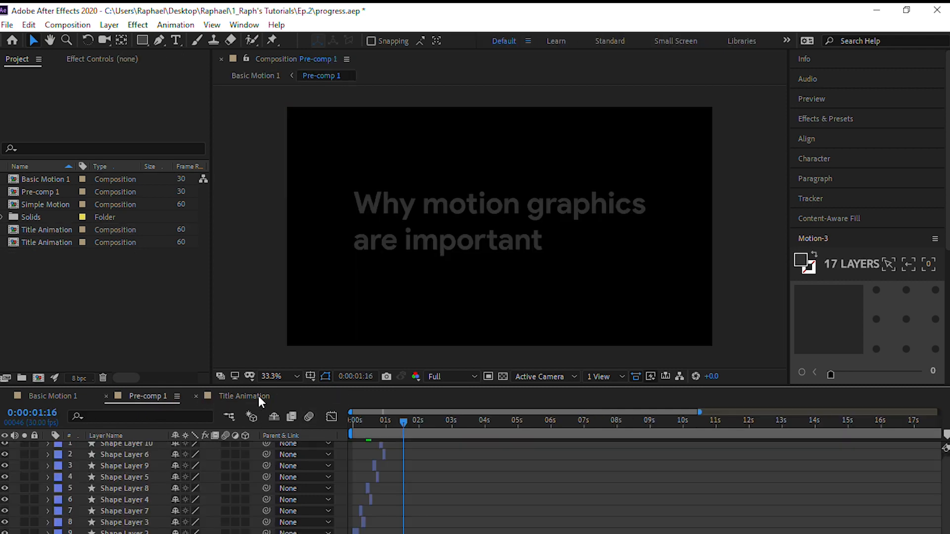
click(239, 396)
Exclude the "It really is!" text and Shape Layer 1 from the layer selection, keeping the title words and other shape layers selected
scroll(126, 489, down, 2)
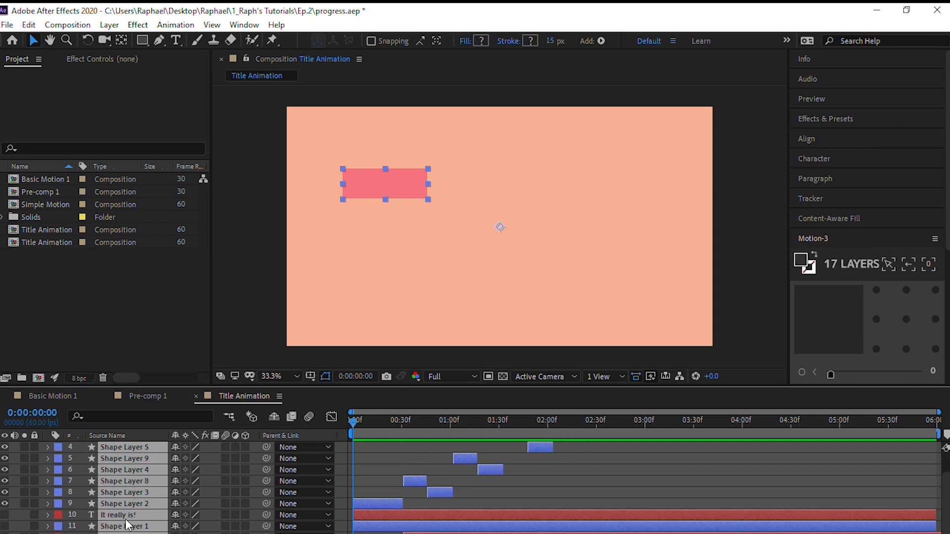
ctrl+click(129, 514)
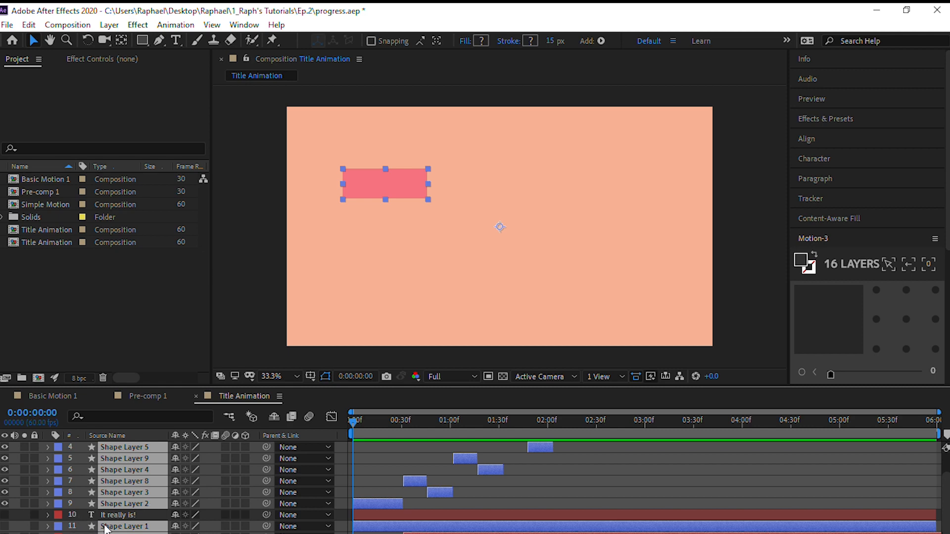
ctrl+click(150, 528)
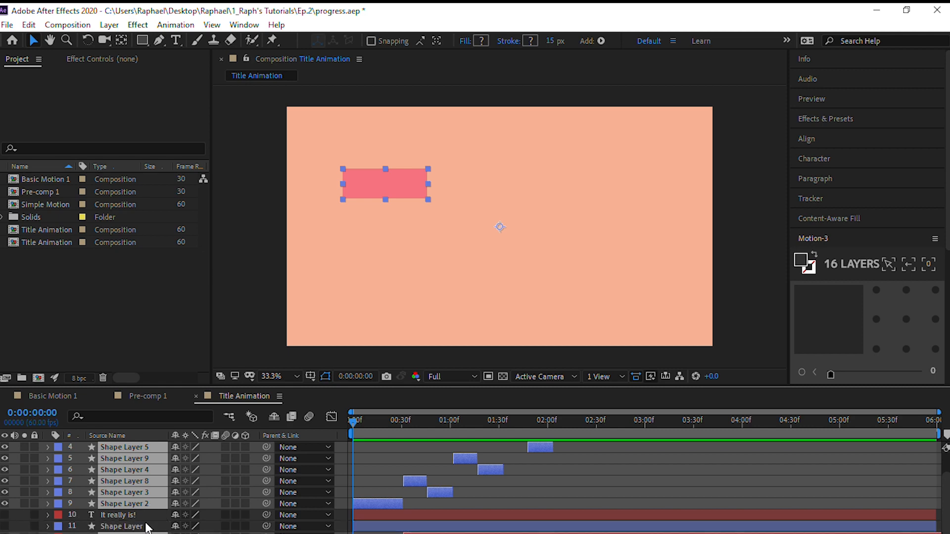
scroll(146, 517, down, 3)
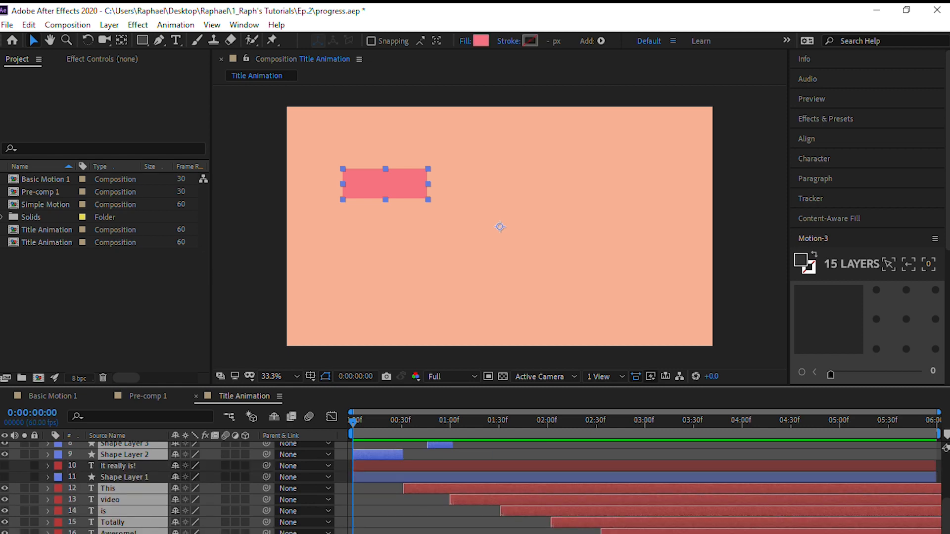
scroll(197, 490, up, 5)
drag(353, 425, 334, 453)
scroll(143, 519, down, 4)
Pre-compose the selected layers into a composition named "Title", moving all attributes, and clear the selection
right_click(139, 504)
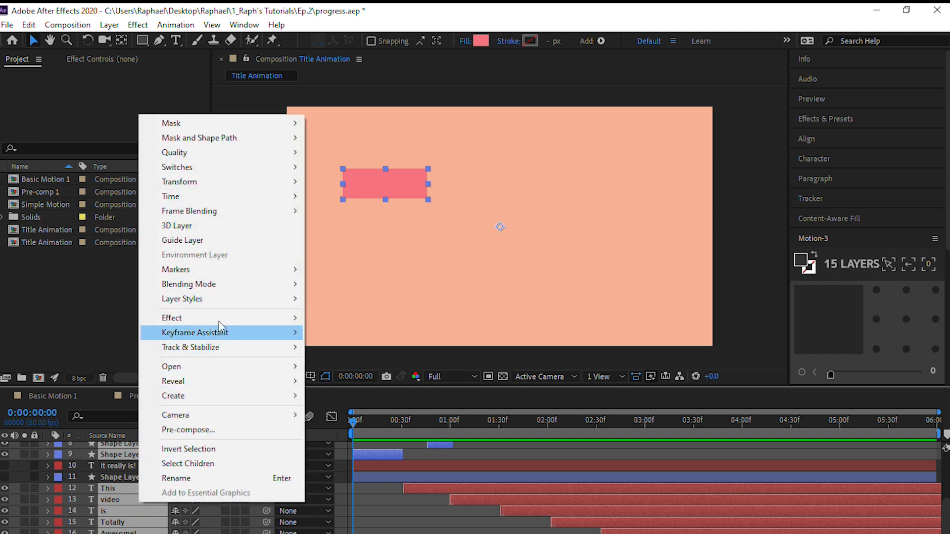
click(229, 431)
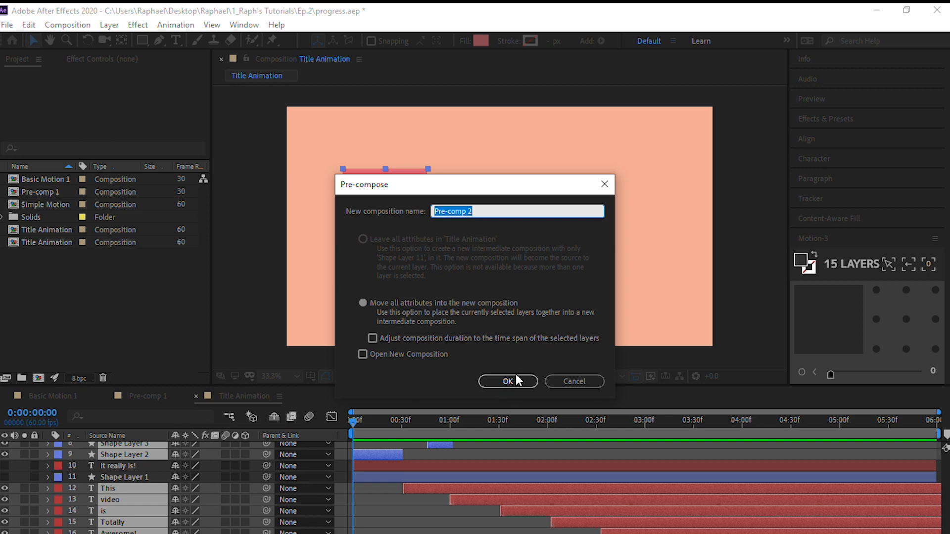
key(BackSpace)
text(Title)
key(Return)
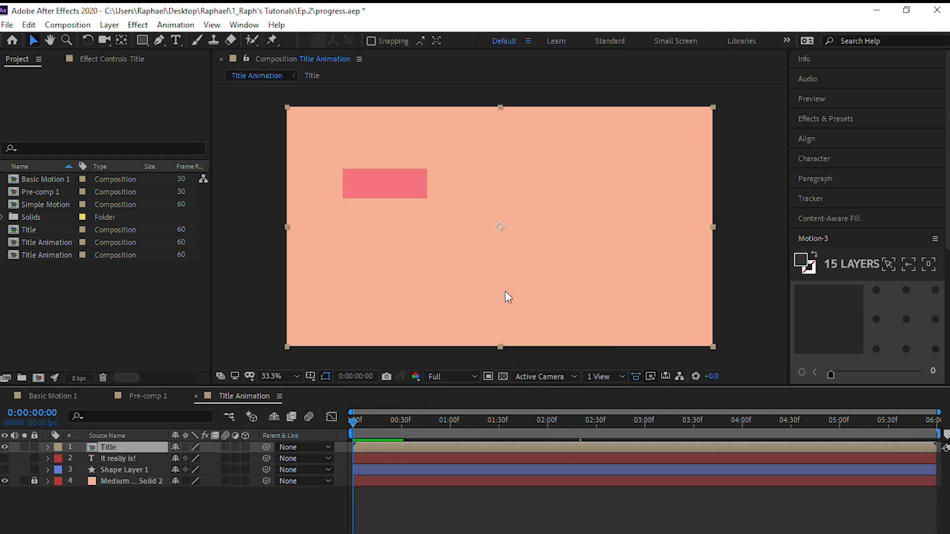
drag(349, 419, 97, 463)
click(99, 525)
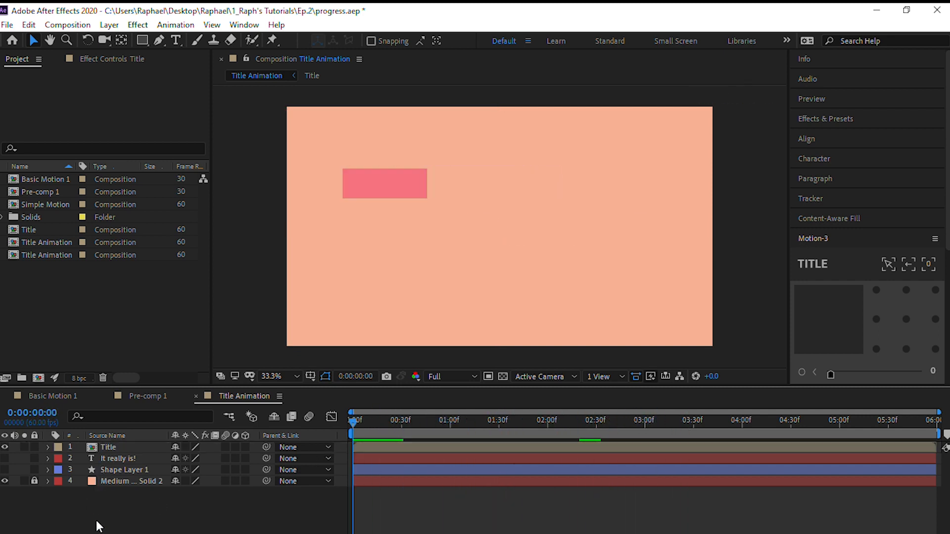
Make the "It really is!" text layer and the underline on Shape Layer 1 visible
click(123, 458)
click(4, 458)
click(5, 469)
click(343, 427)
drag(349, 421, 795, 405)
drag(599, 437, 345, 474)
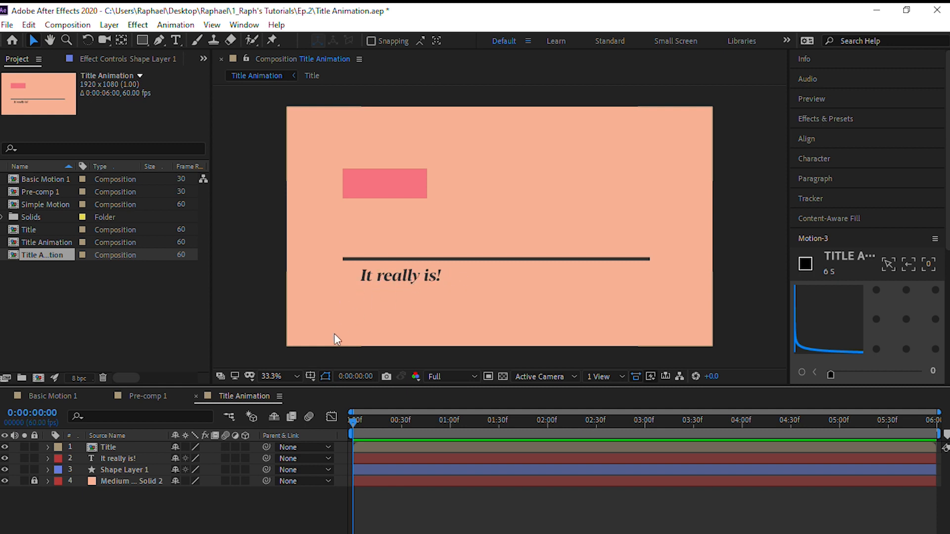
Select the underline's Shape Layer 1 and move the current time to 0:00:02:45, shortly after "Awesome!" appears
click(148, 455)
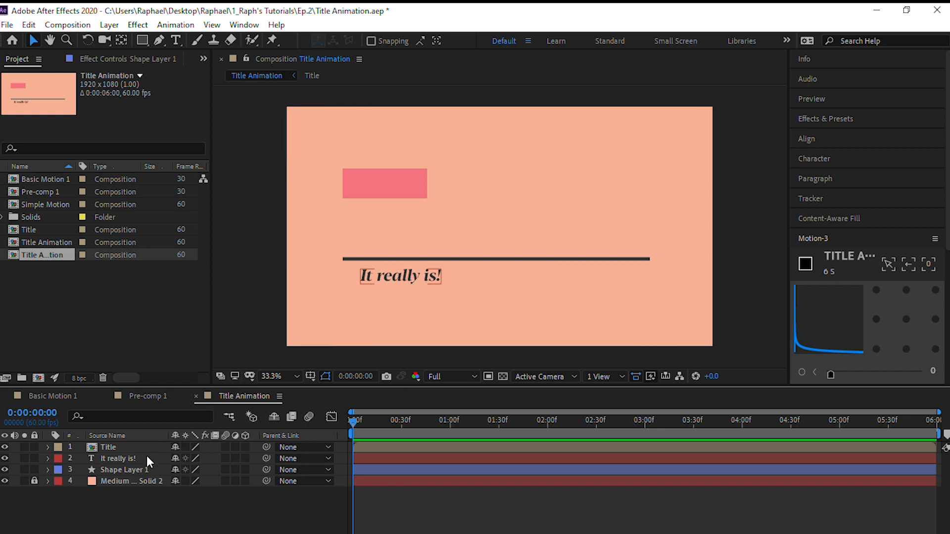
click(121, 470)
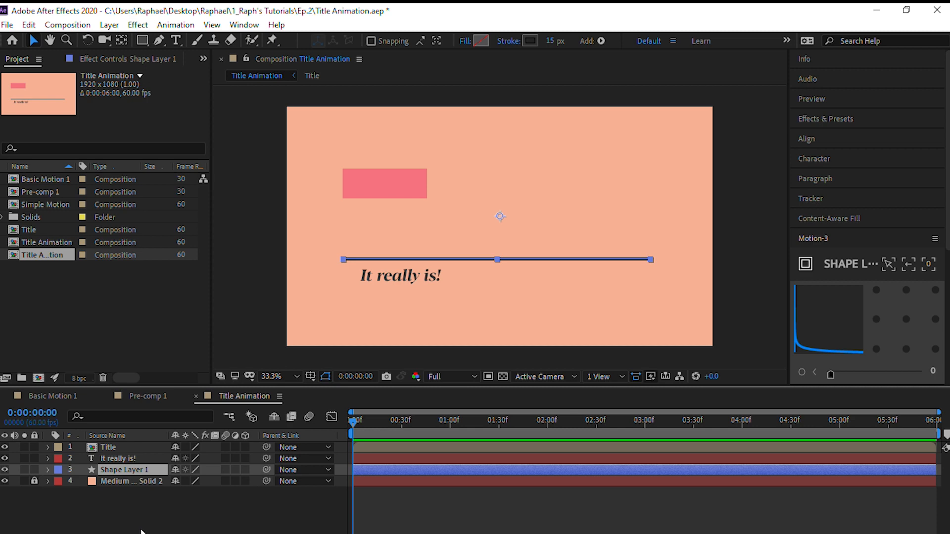
key(space)
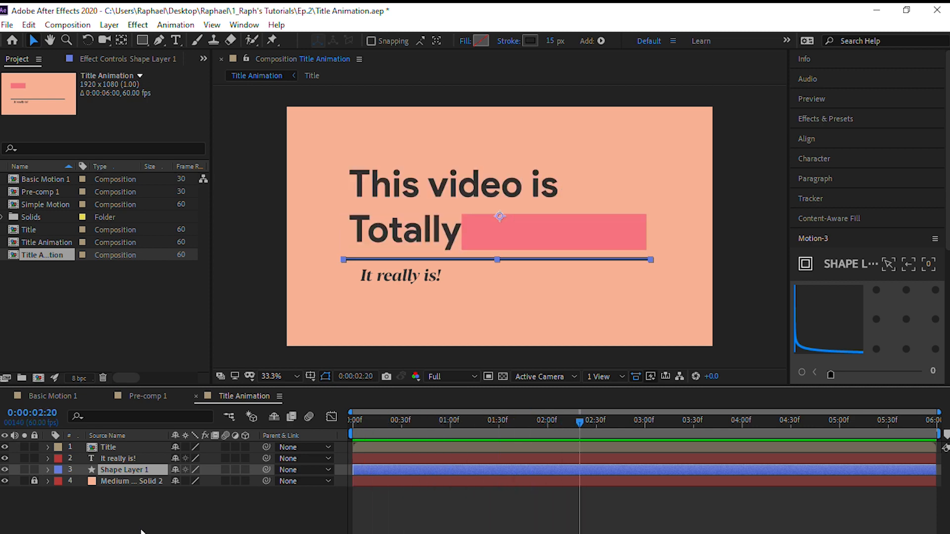
key(shift+Page_Up)
key(shift+Page_Down)
key(shift+Page_Up)
key(Page_Down)
key(Page_Down)
key(Page_Down)
key(Page_Down)
key(Page_Down)
key(Page_Down)
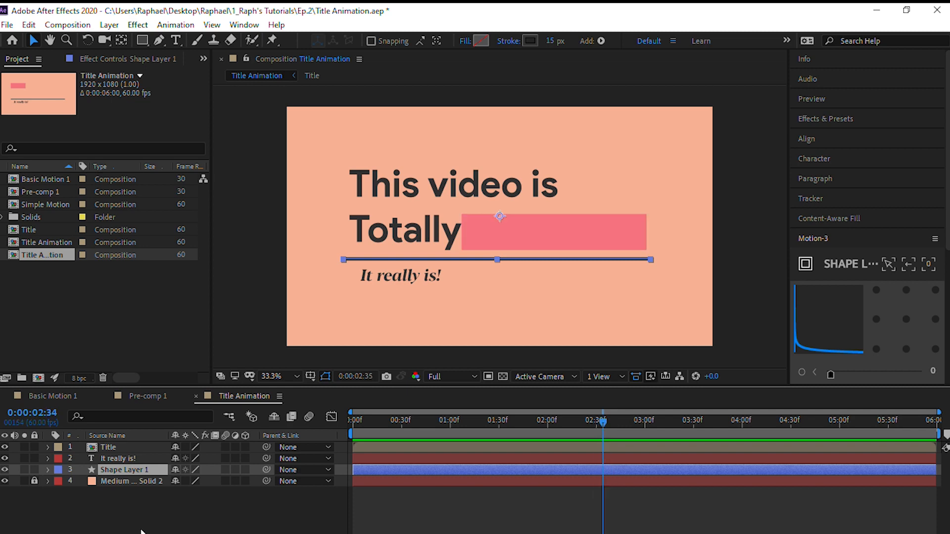
key(Page_Up)
key(shift+Page_Up)
key(shift+Page_Down)
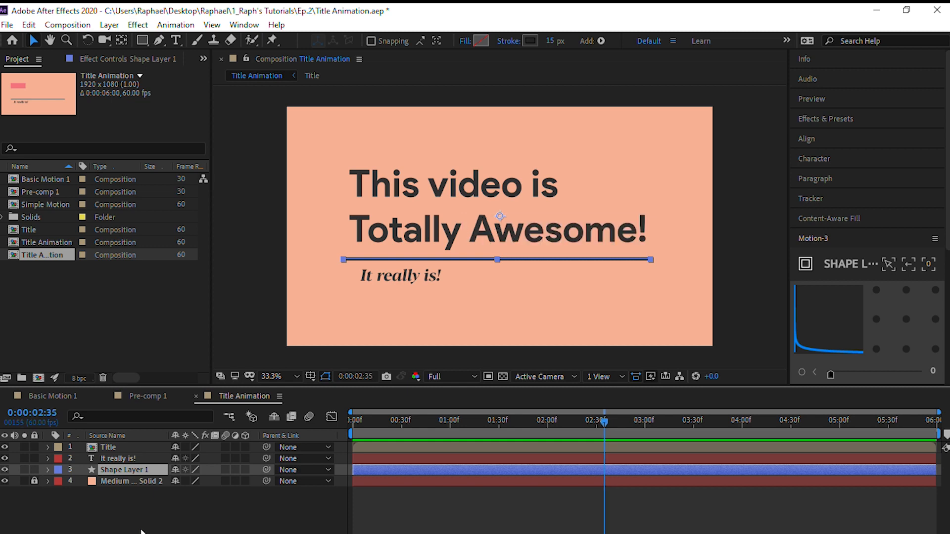
key(shift+Page_Down)
Add Trim Paths to the underline's Shape Layer 1 and set its End to 0%
click(48, 469)
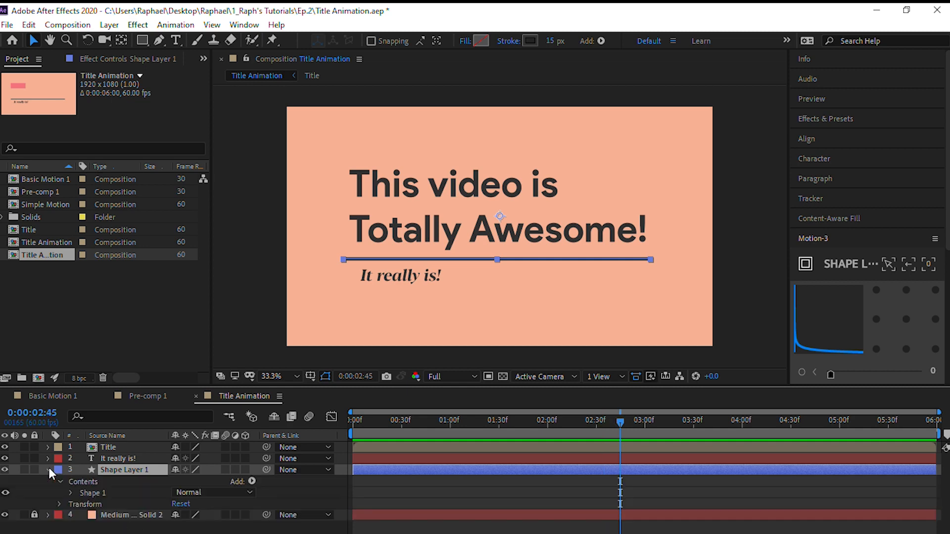
click(251, 482)
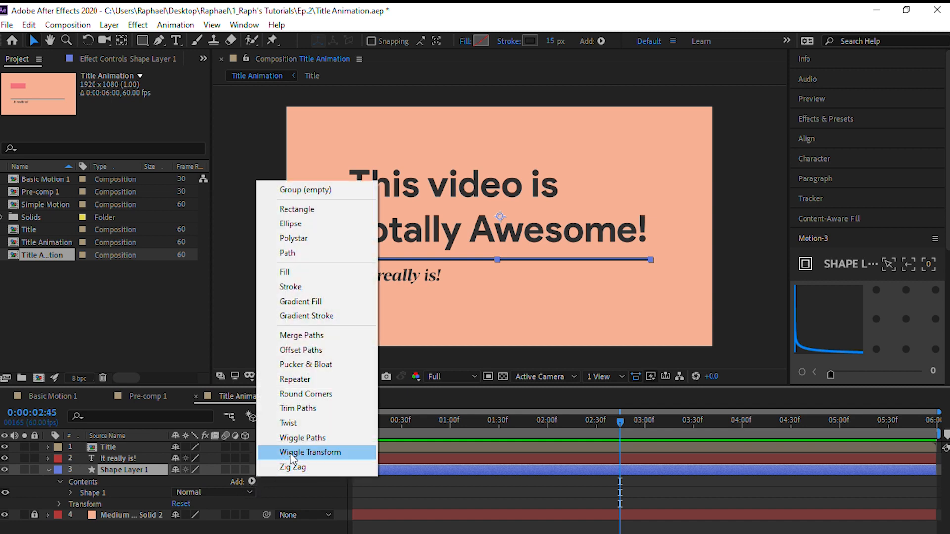
click(337, 408)
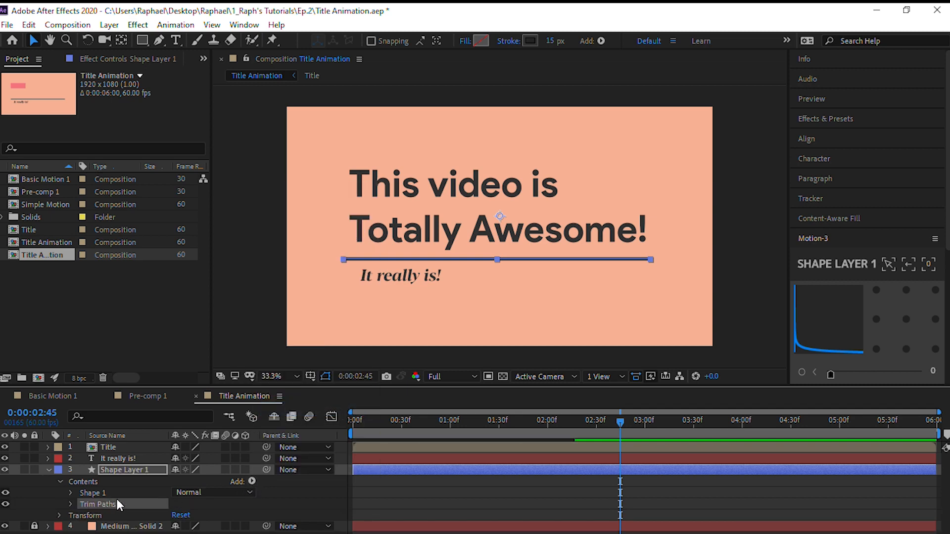
click(70, 504)
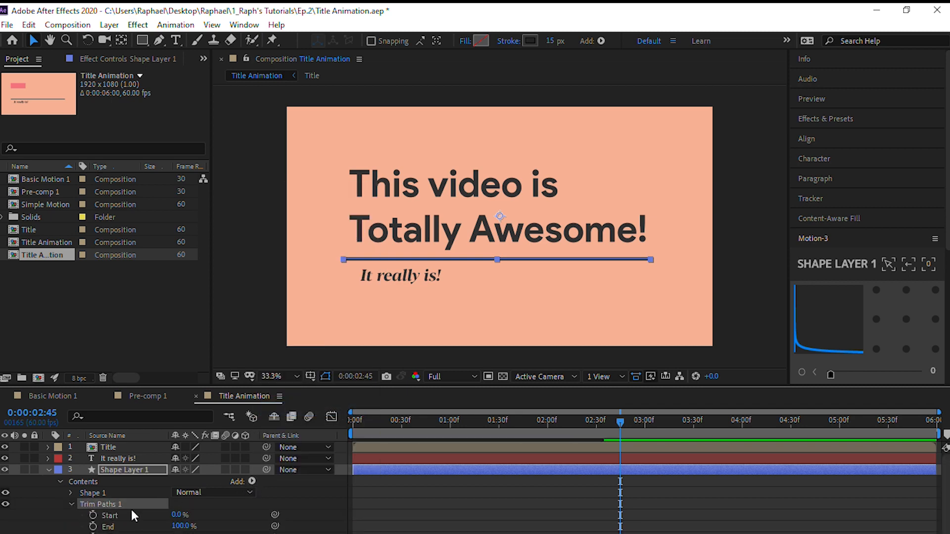
click(180, 526)
text(0)
key(Return)
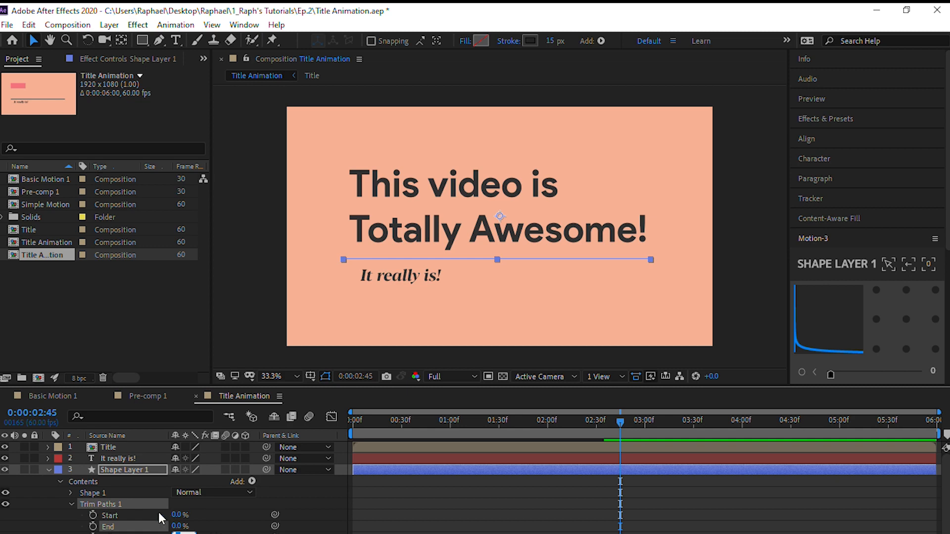
Keyframe the underline's Trim Paths Start at 0% at 0:00:02:45 and at 100% at 0:00:03:45
click(92, 516)
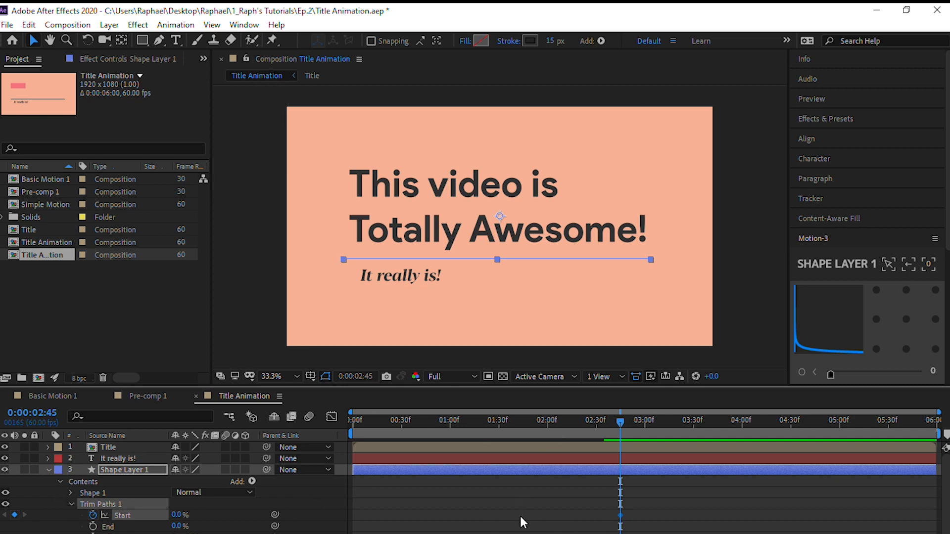
key(shift+Page_Down)
key(shift+Page_Down)
key(shift+Page_Down)
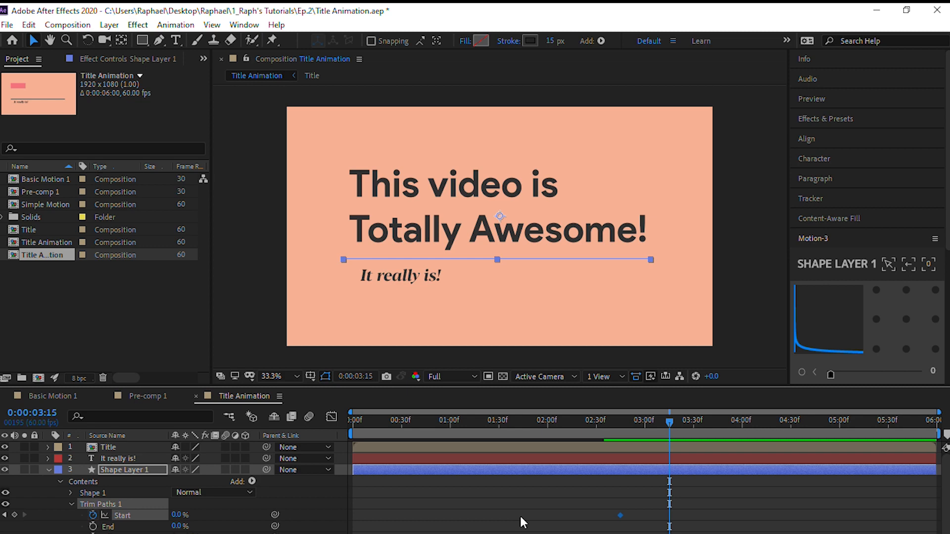
key(shift+Page_Down)
key(shift+Page_Down)
key(shift+Page_Down)
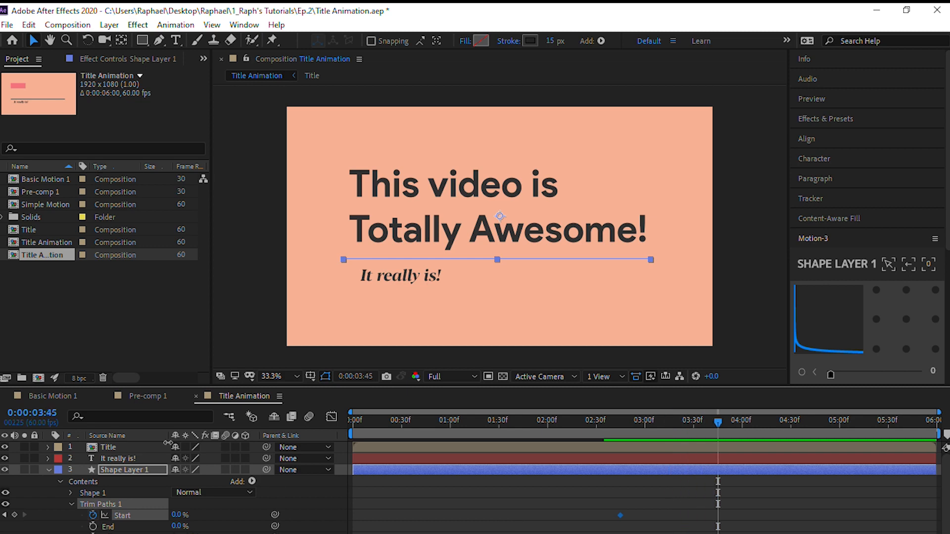
click(177, 515)
text(100)
key(Tab)
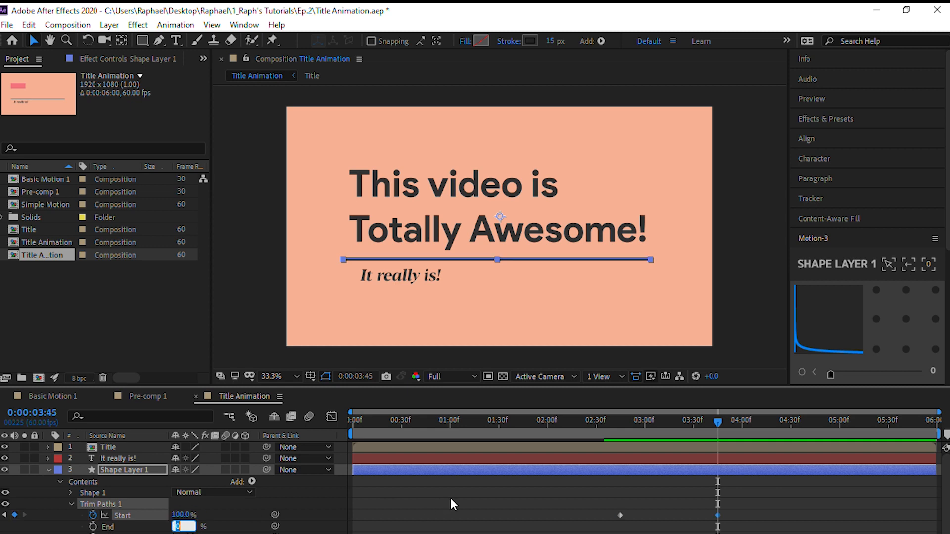
click(326, 505)
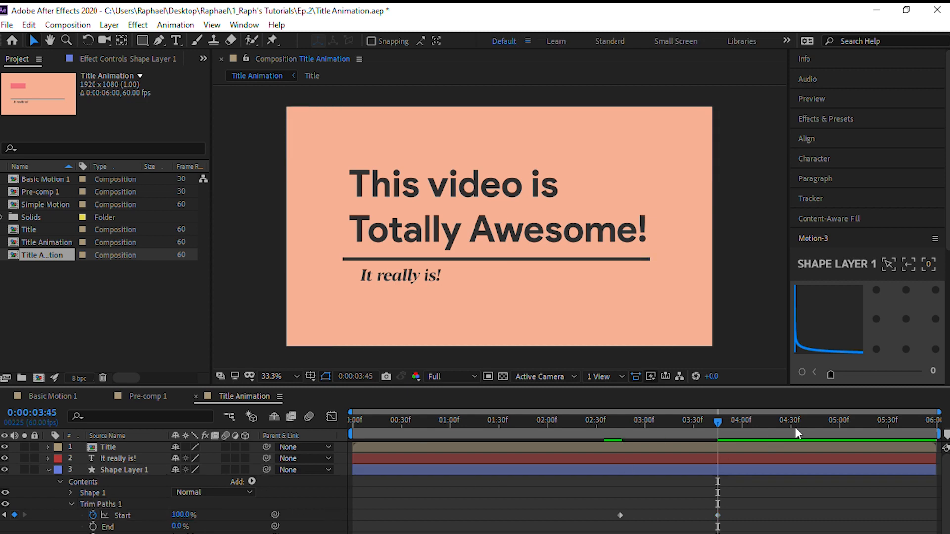
Preview the animation from the start and select both Trim Paths Start keyframes
drag(726, 422, 329, 424)
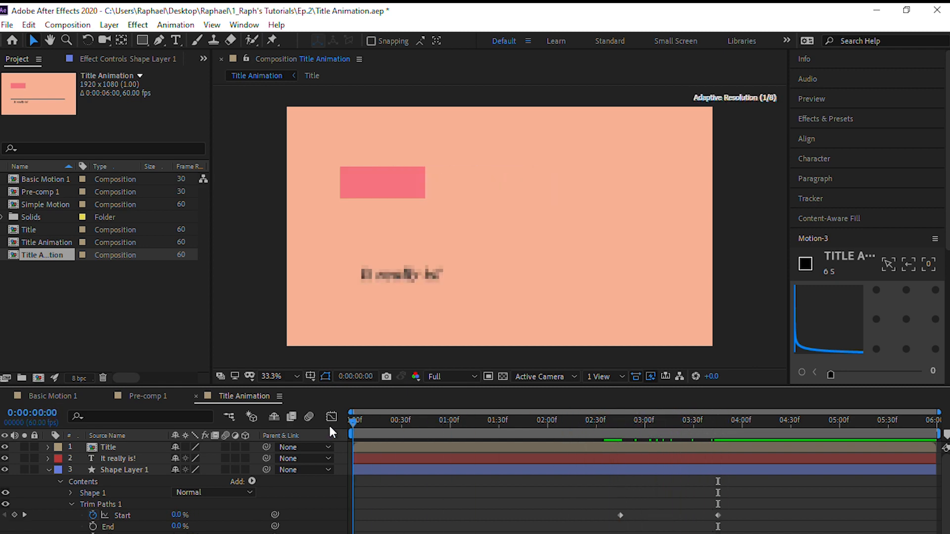
key(space)
key(space)
drag(603, 502, 714, 520)
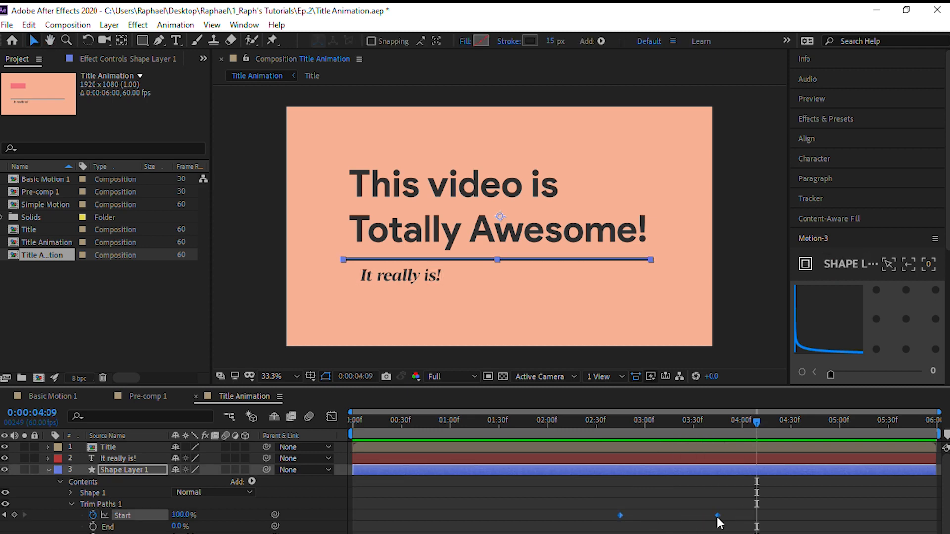
Try easing both Start keyframes with the Motion-3 easing values 0, 0 and 100, and undo it
scroll(842, 277, down, 3)
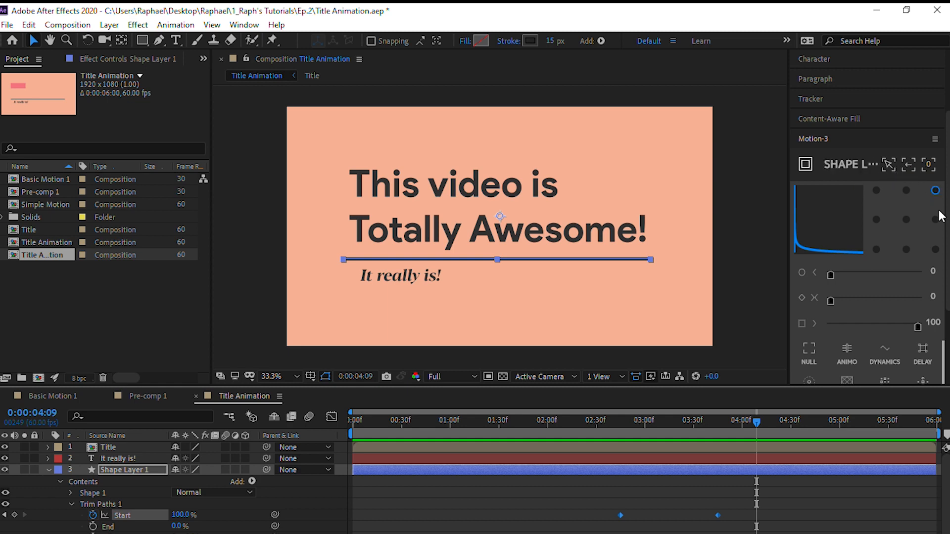
click(916, 326)
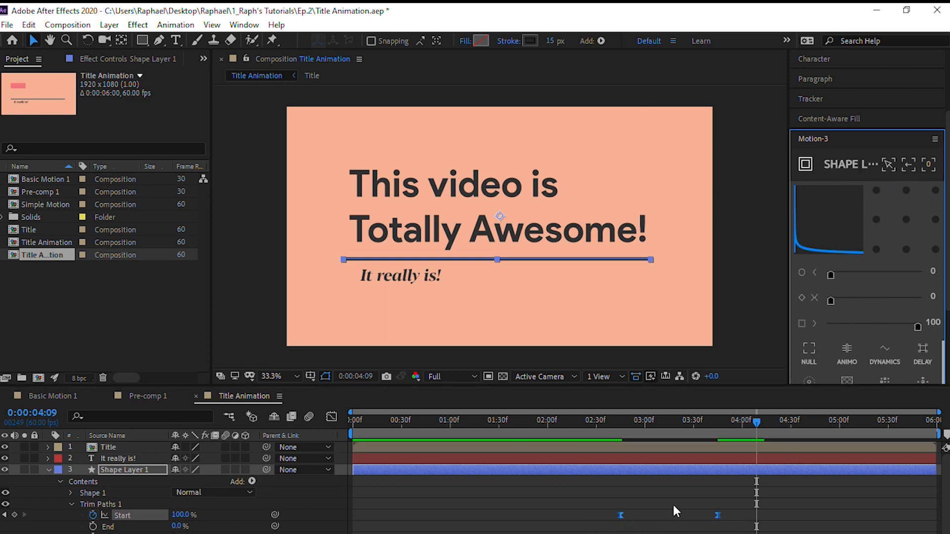
right_click(621, 516)
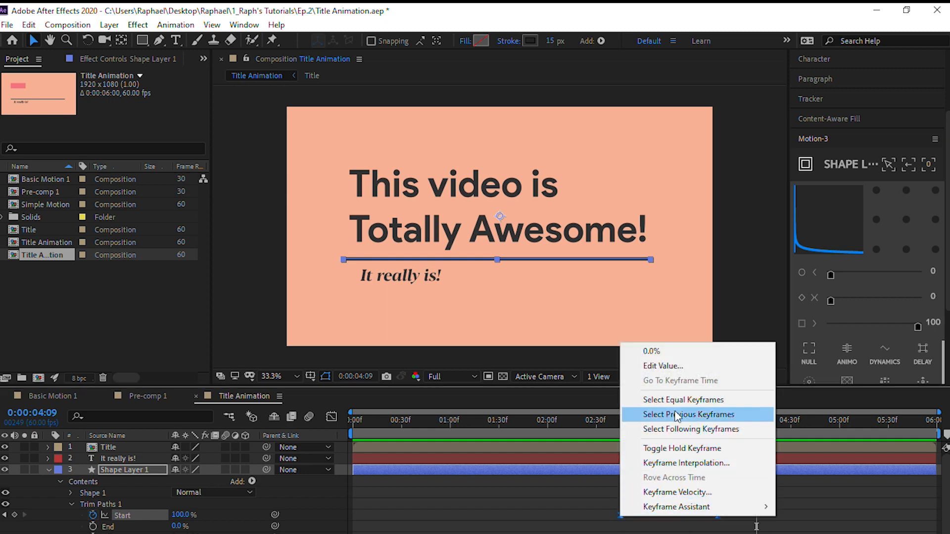
click(581, 508)
key(ctrl+z)
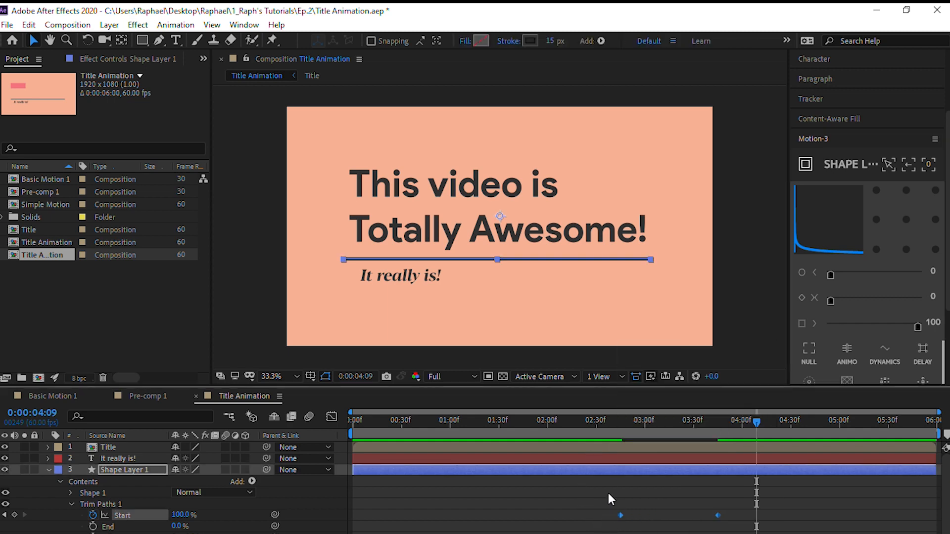
Try Easy Ease on both of the underline's Trim Paths Start keyframes, delete the keyframes, and undo the changes
right_click(618, 515)
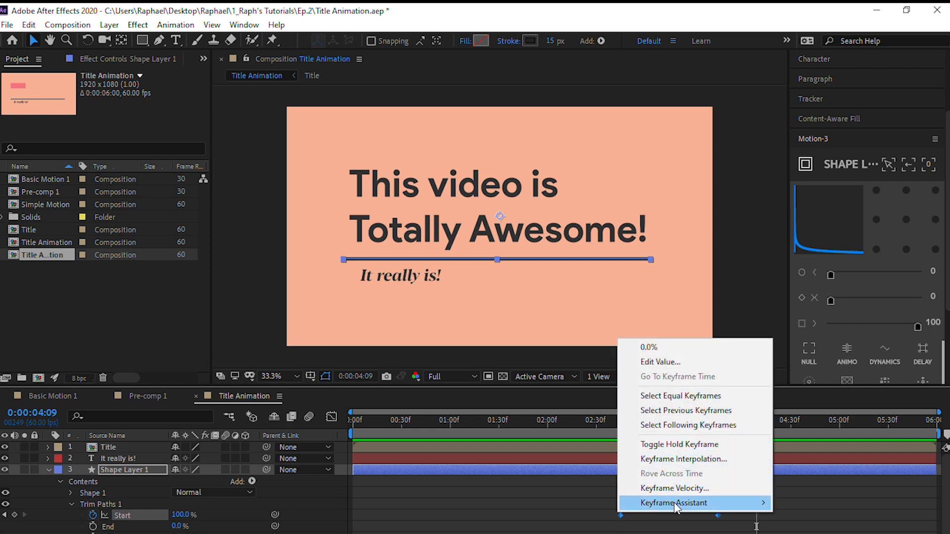
mouse_move(674, 503)
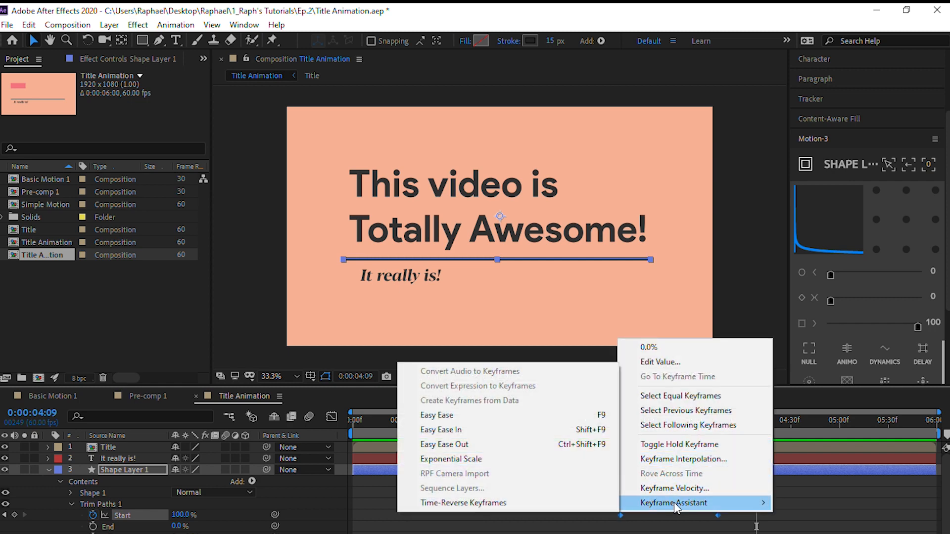
click(435, 418)
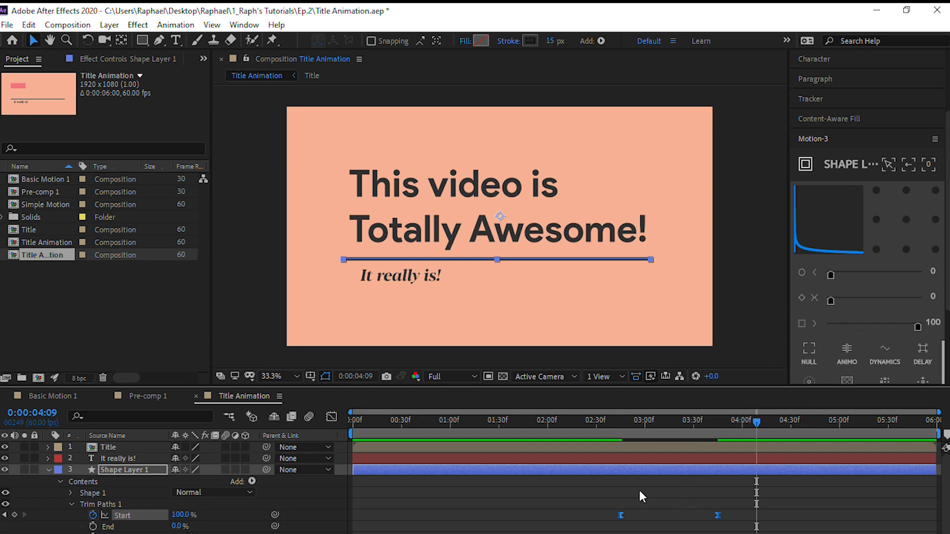
key(Delete)
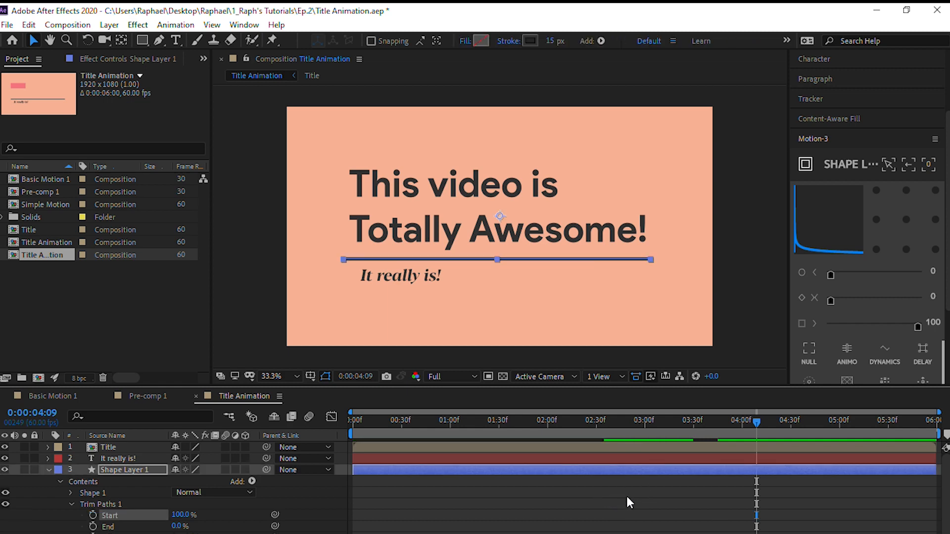
key(ctrl+z)
Ease both Trim Paths Start keyframes with the Motion-3 easing values 0, 0 and 100, and preview from 0:00:02:19
drag(616, 501, 730, 533)
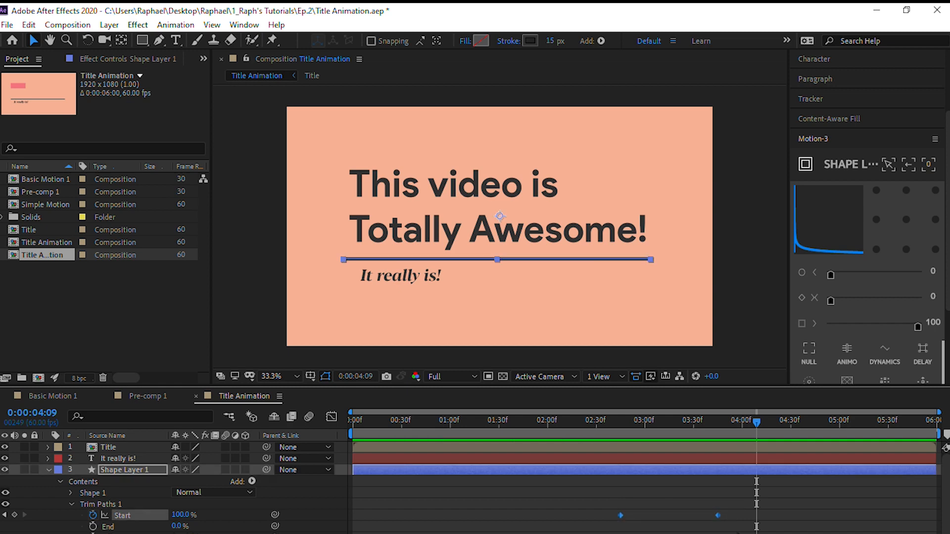
click(918, 326)
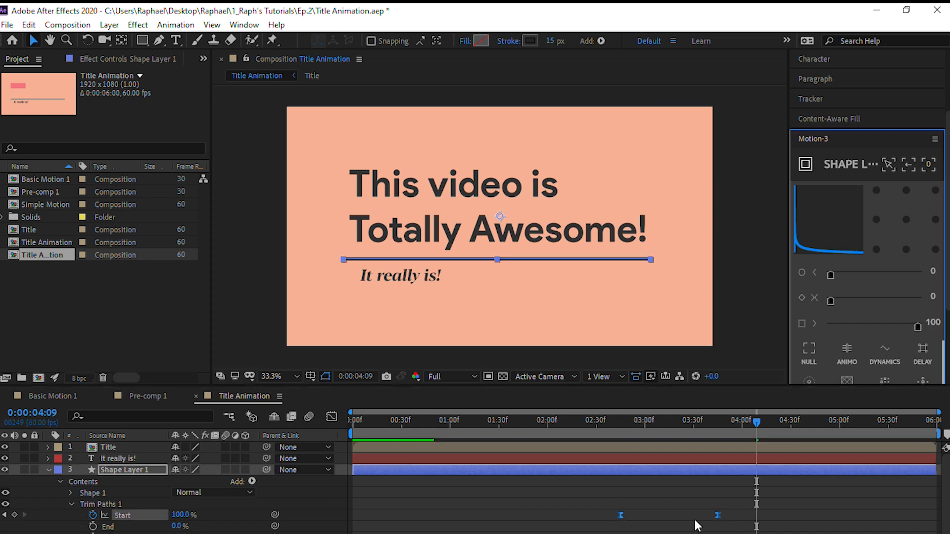
click(737, 482)
drag(756, 420, 578, 432)
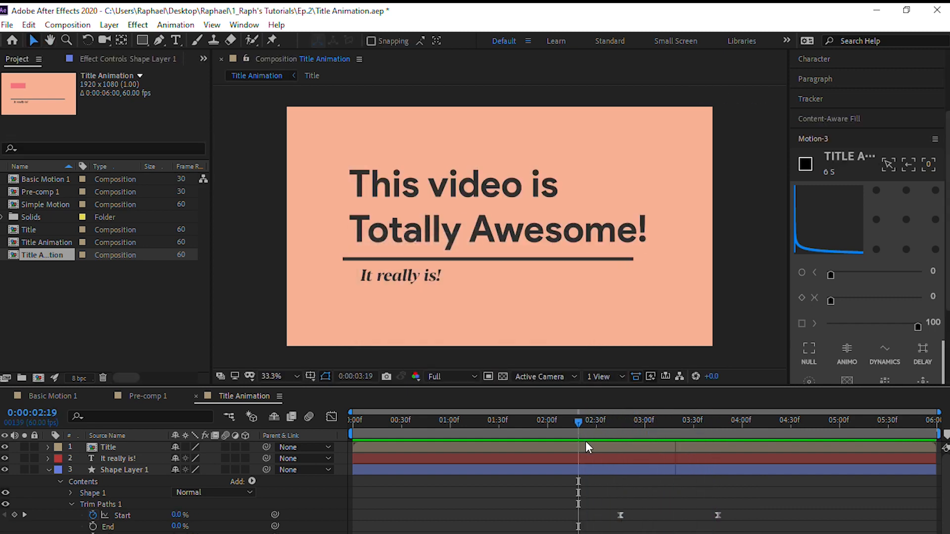
Draw a rectangular mask tightly around the text of the "It really is!" layer at 0:00:02:52
drag(586, 441, 622, 434)
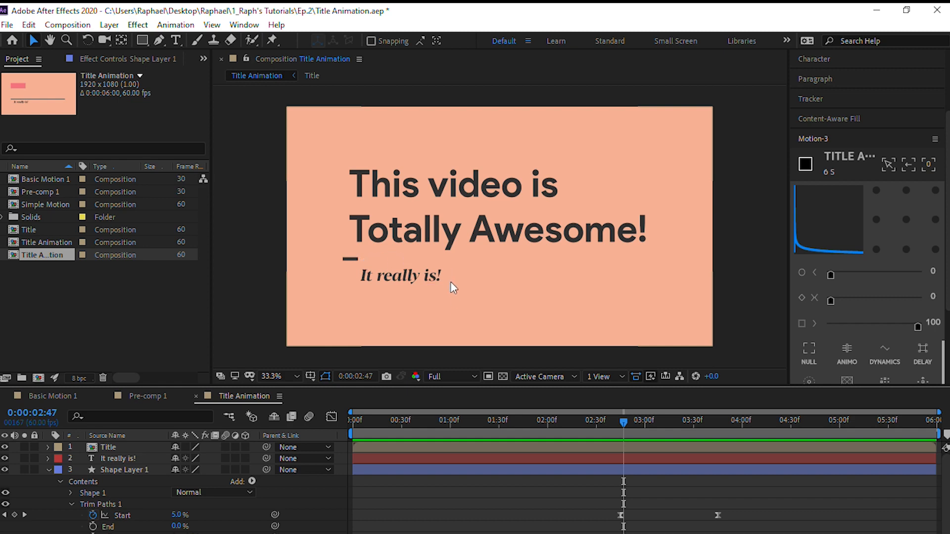
key(Page_Down)
key(Page_Down)
key(Page_Down)
key(Page_Down)
key(Page_Down)
key(Page_Up)
key(Page_Down)
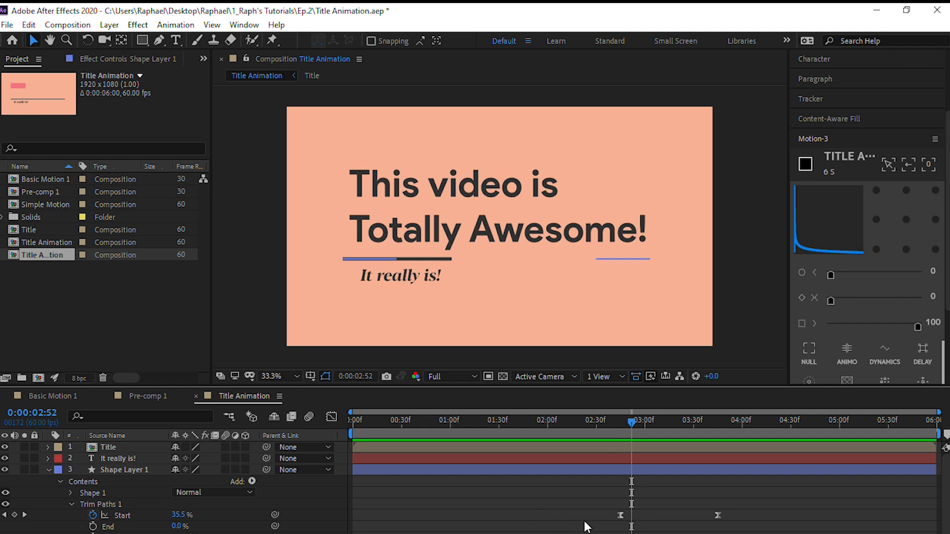
click(49, 470)
click(129, 459)
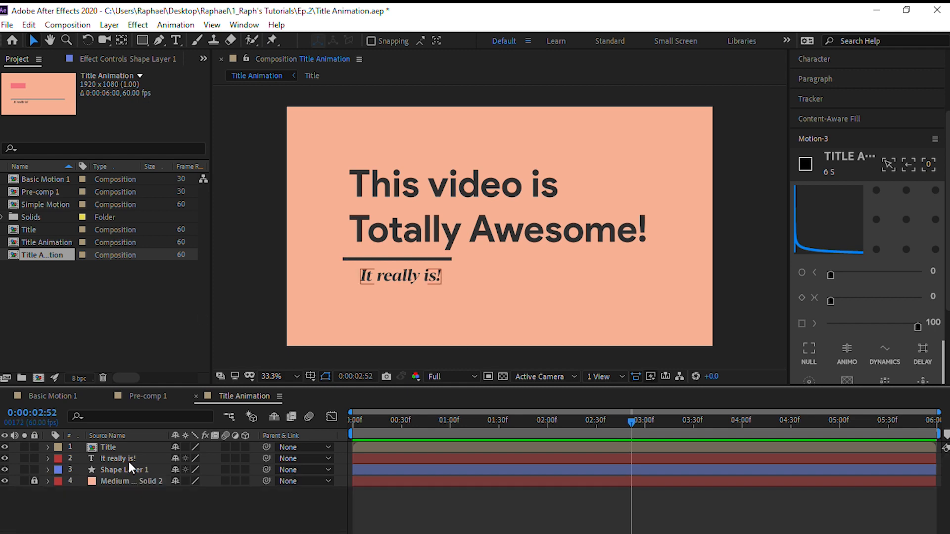
click(128, 461)
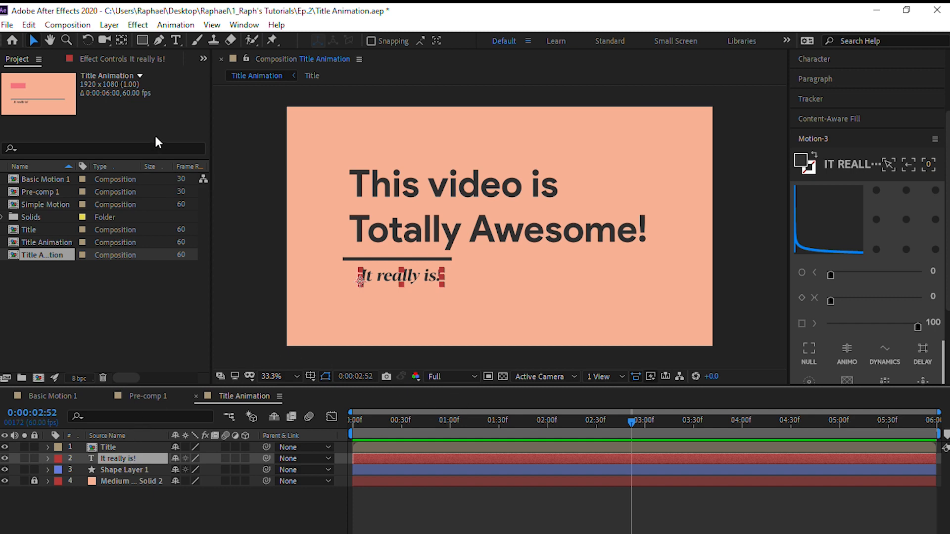
click(140, 40)
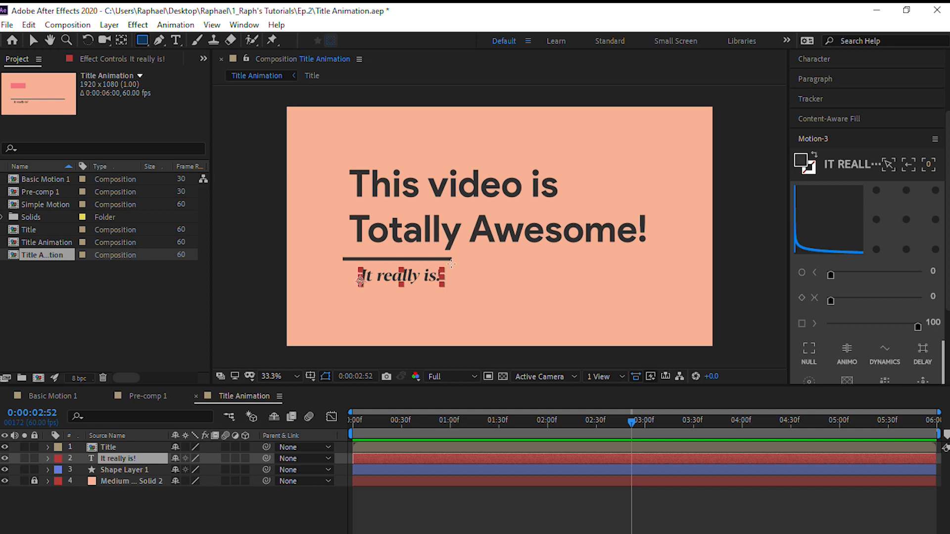
drag(451, 268, 360, 289)
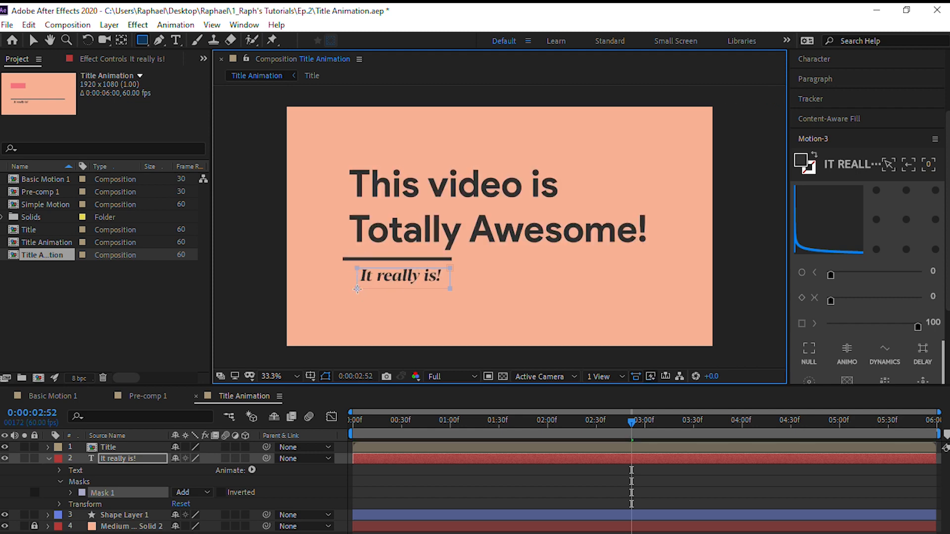
drag(358, 288, 359, 288)
Add a Mask Path keyframe to the subtitle's Mask 1 at 0:00:02:52, keeping the drawn mask shape
click(71, 493)
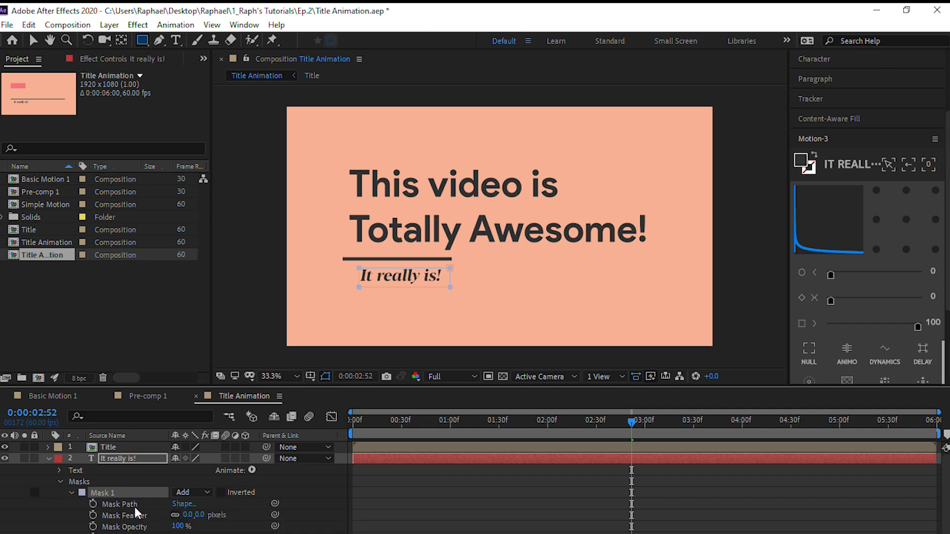
click(93, 504)
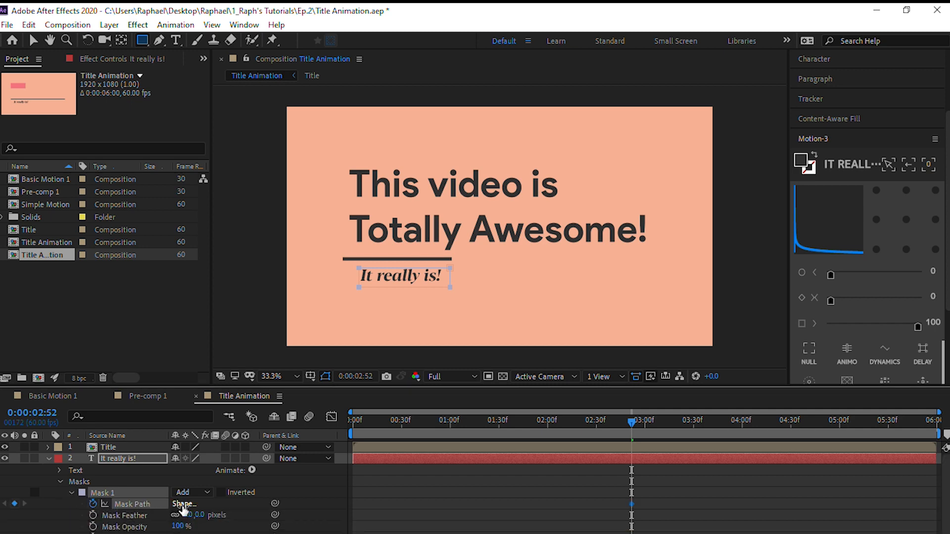
click(183, 504)
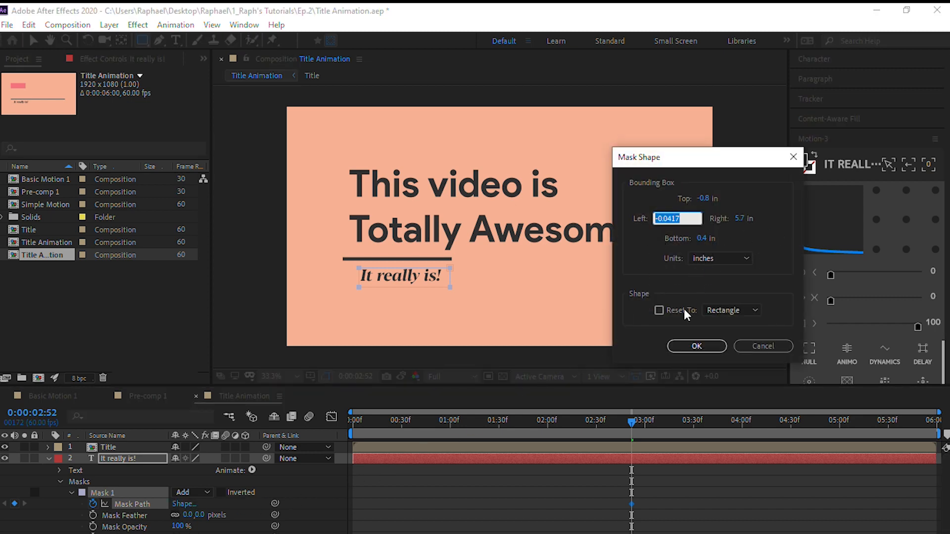
click(695, 346)
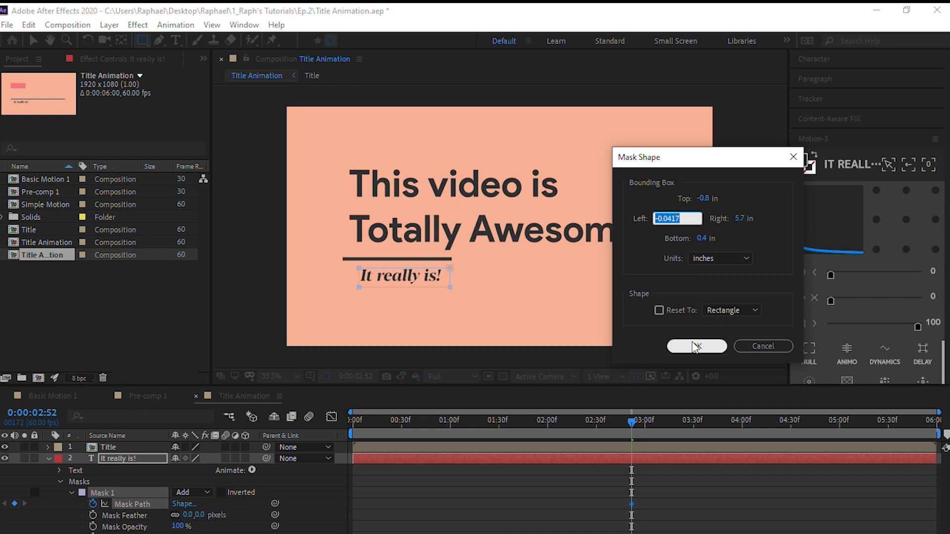
click(696, 346)
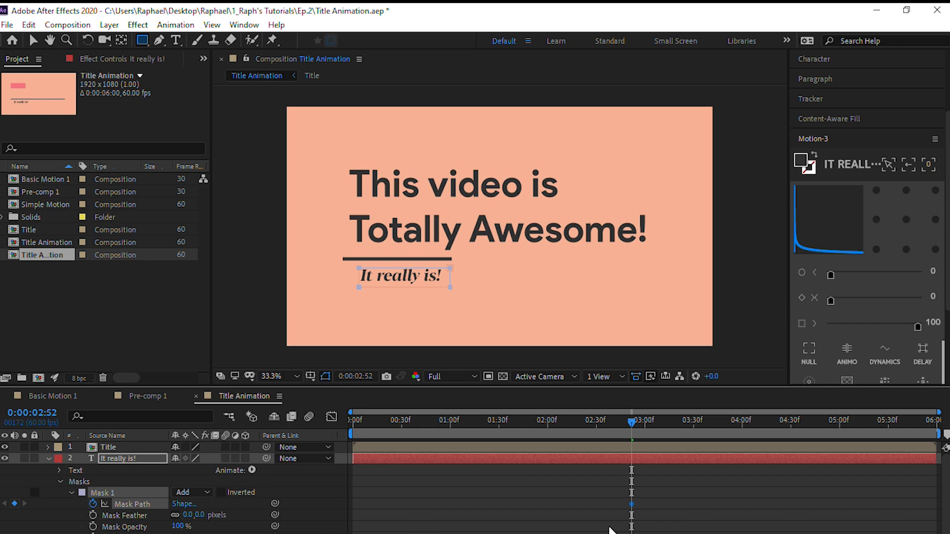
Keyframe Mask 1's path at 0:00:02:47 with the bounding box's Left and Right both at 0 in, and check the reveal
key(Page_Up)
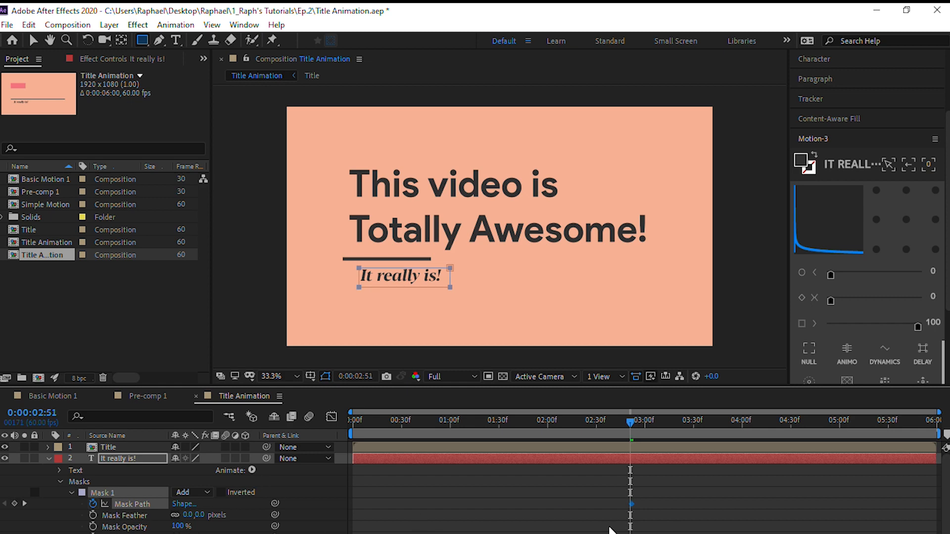
key(Page_Up)
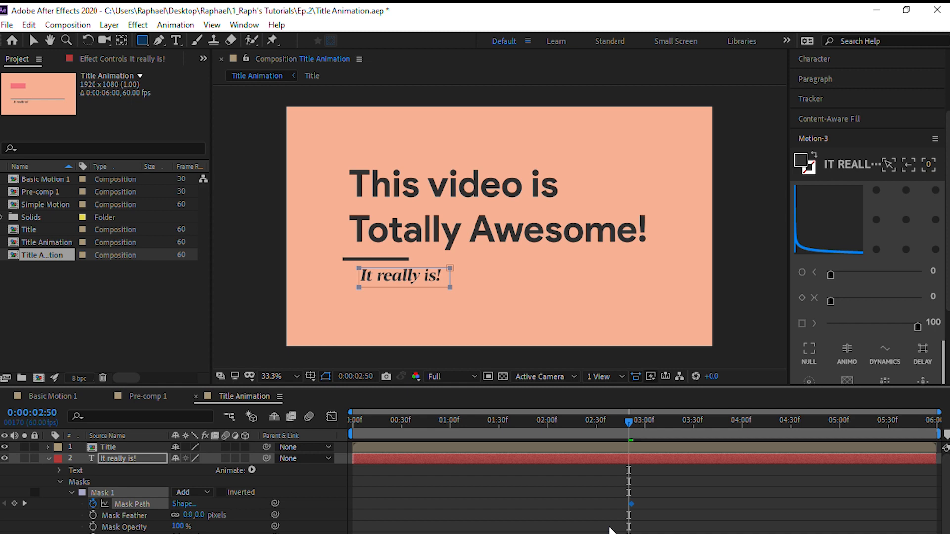
key(Page_Up)
key(Page_Up)
key(Page_Up)
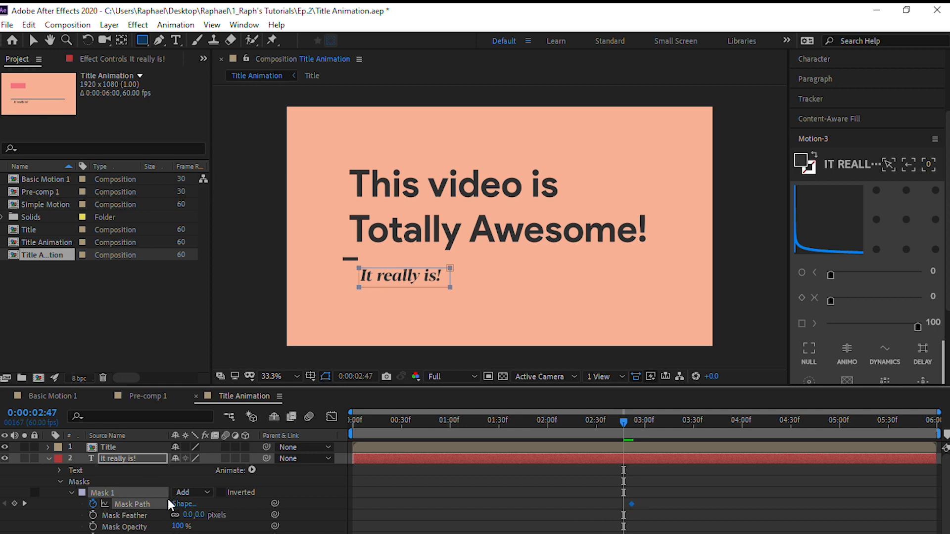
click(182, 503)
text(0)
click(739, 218)
text(0)
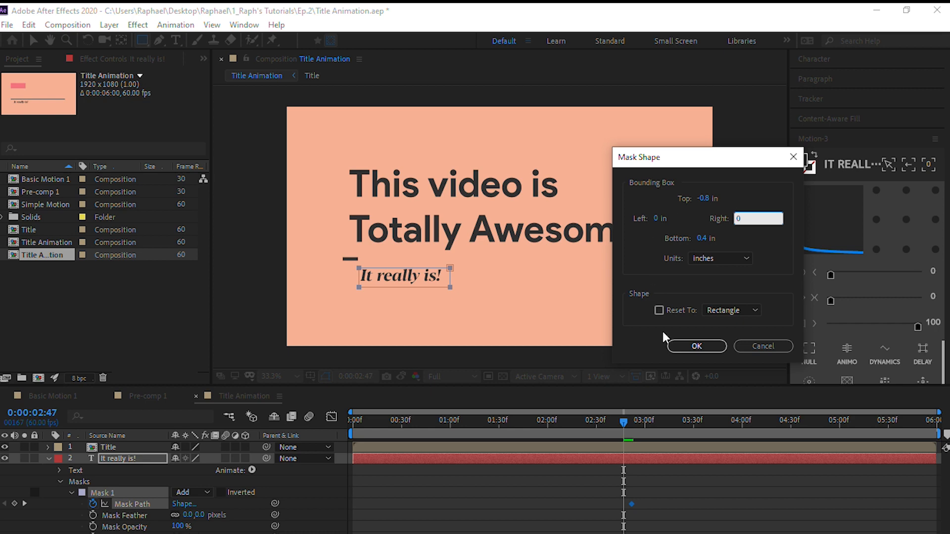
click(693, 345)
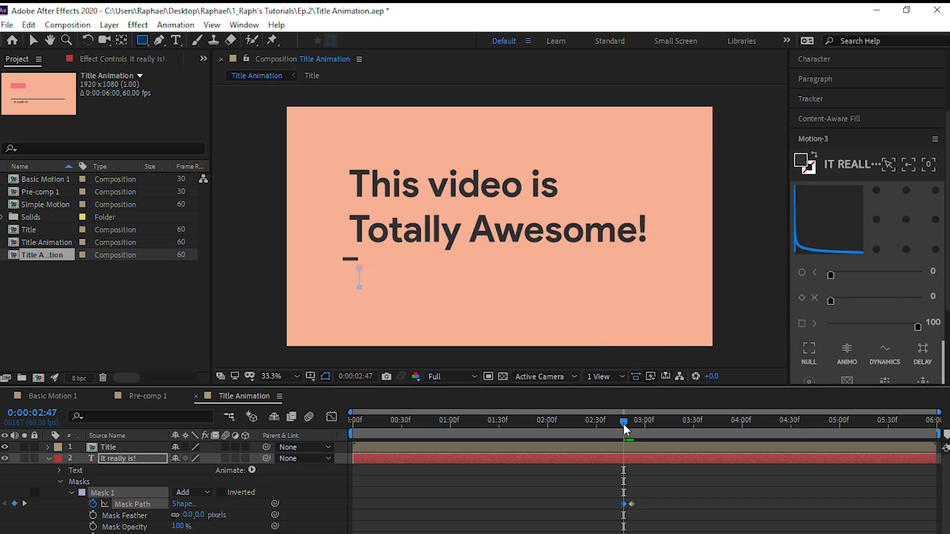
mouse_move(624, 426)
mouse_down()
mouse_move(635, 426)
mouse_move(622, 426)
mouse_up()
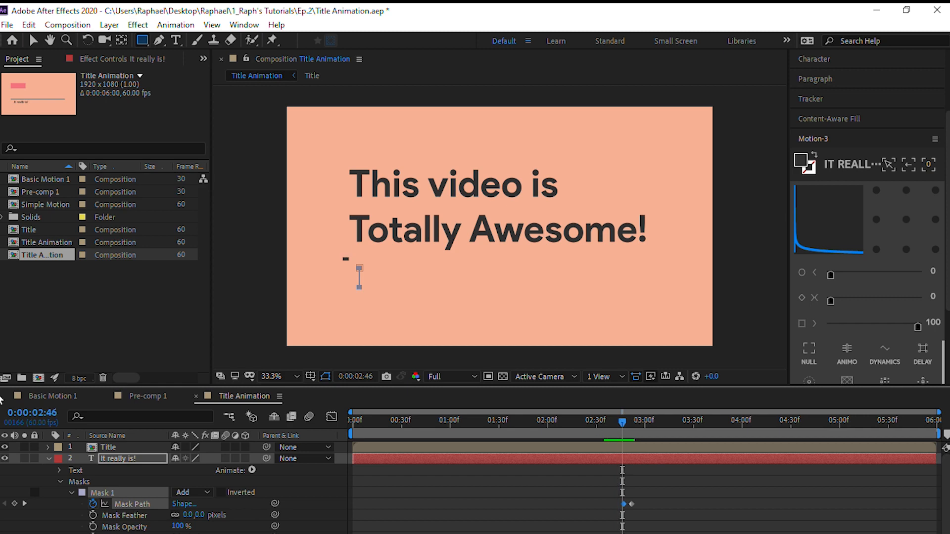
Parent the Title and "It really is!" layers to Shape Layer 1
click(48, 458)
click(150, 502)
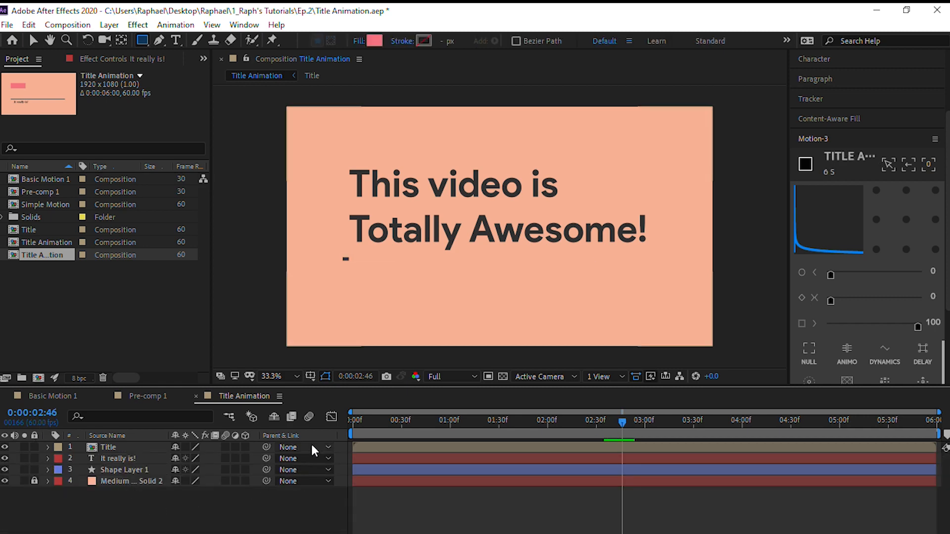
click(141, 447)
shift+click(136, 458)
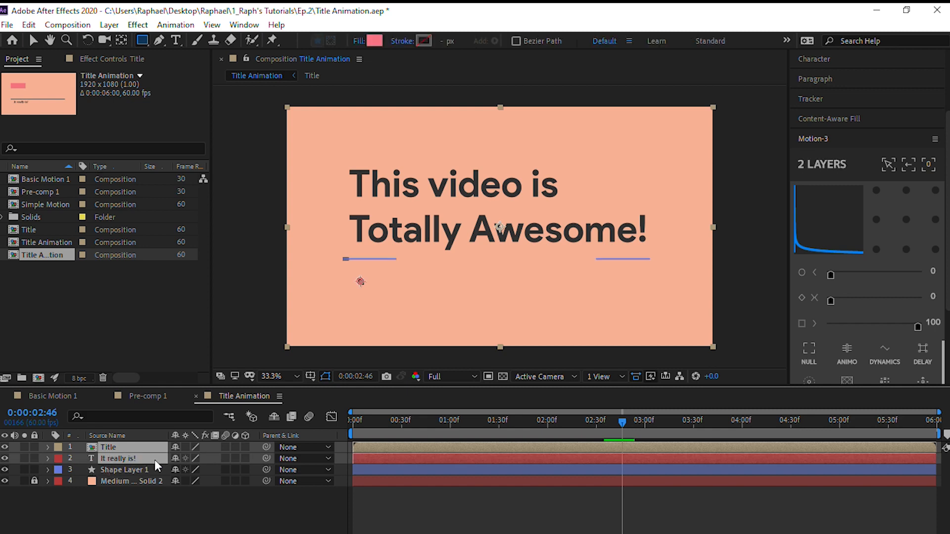
click(287, 448)
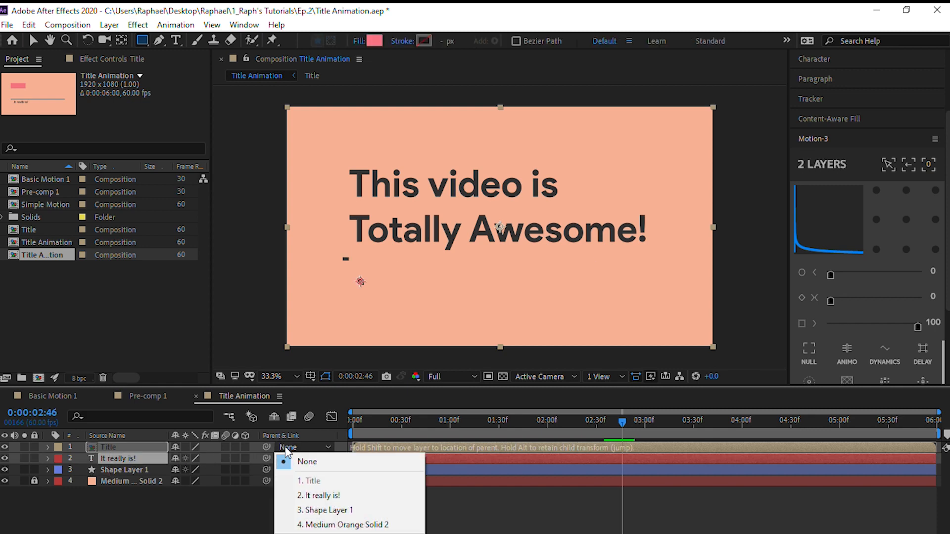
click(315, 511)
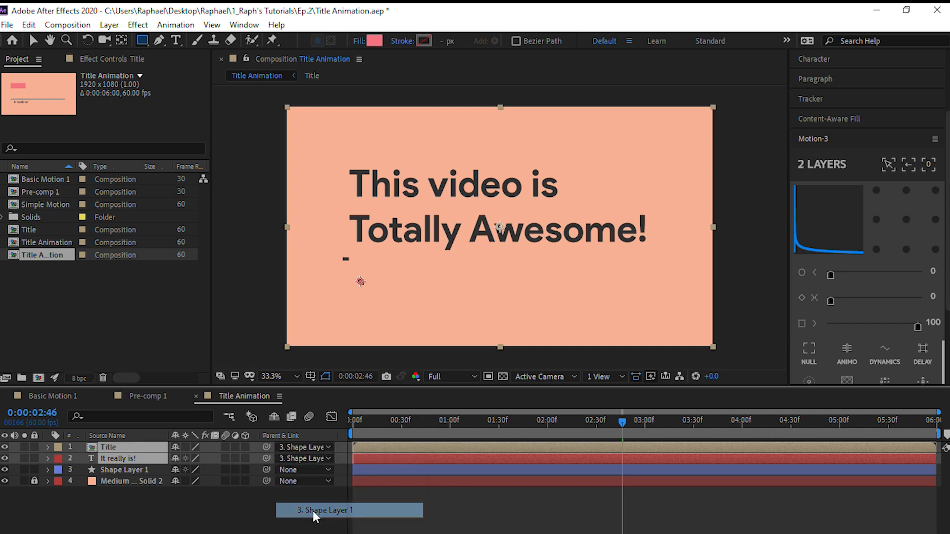
Test scaling up Shape Layer 1 with its parented layers, undo it, and keyframe its Scale at 100% at 0:00:00:00
click(111, 470)
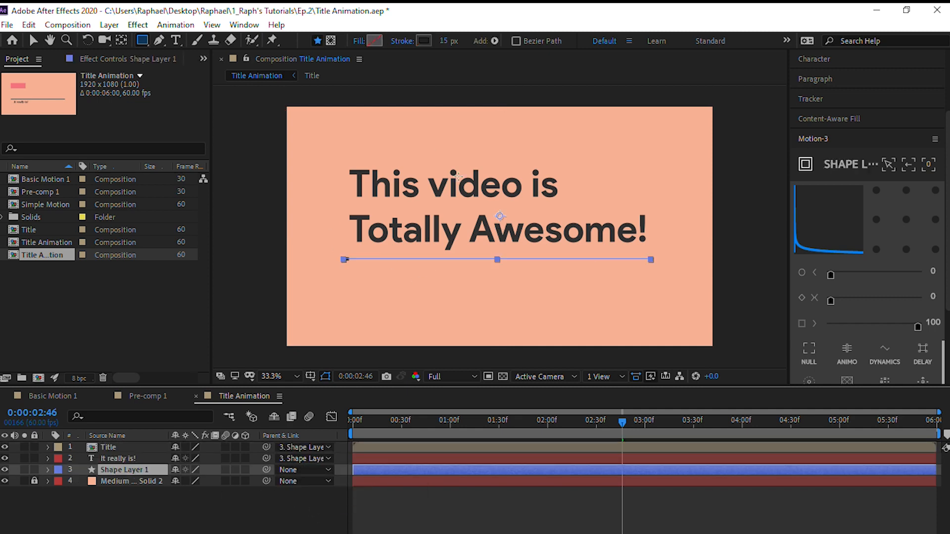
click(48, 469)
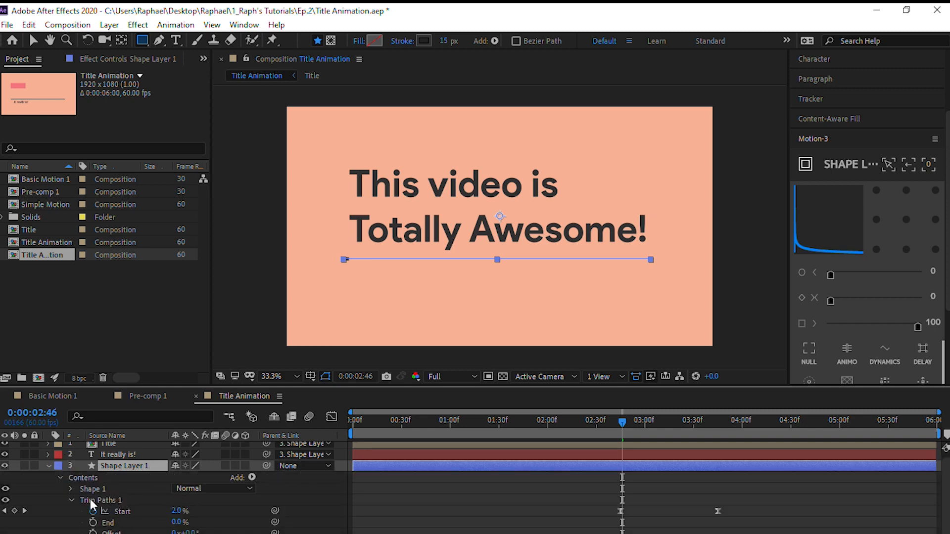
click(69, 500)
click(60, 480)
click(60, 482)
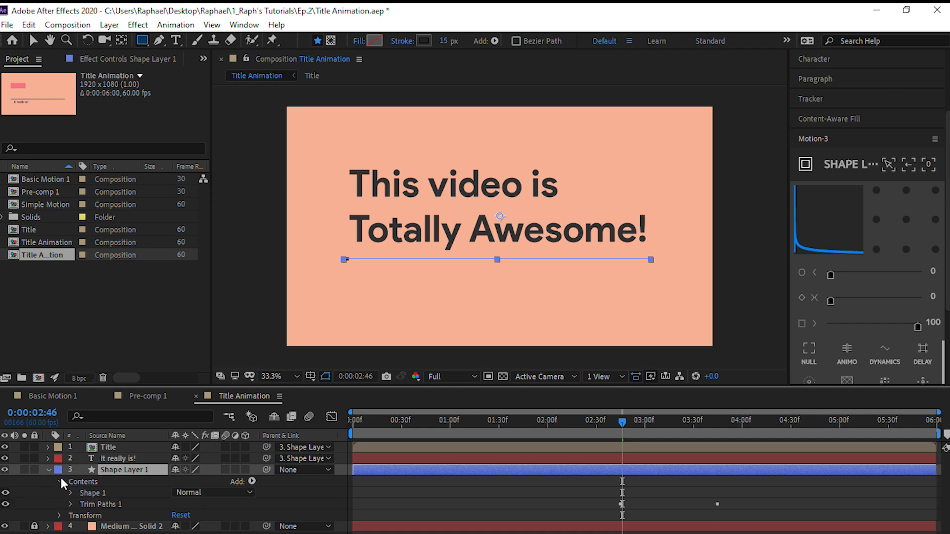
click(60, 515)
scroll(104, 525, down, 1)
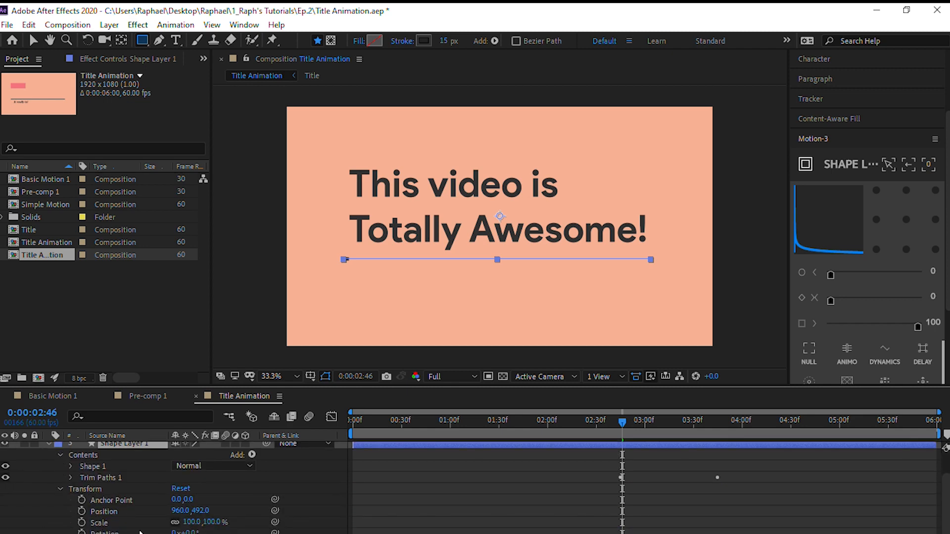
mouse_move(191, 521)
mouse_down()
mouse_move(204, 521)
mouse_move(192, 521)
mouse_up()
key(ctrl+z)
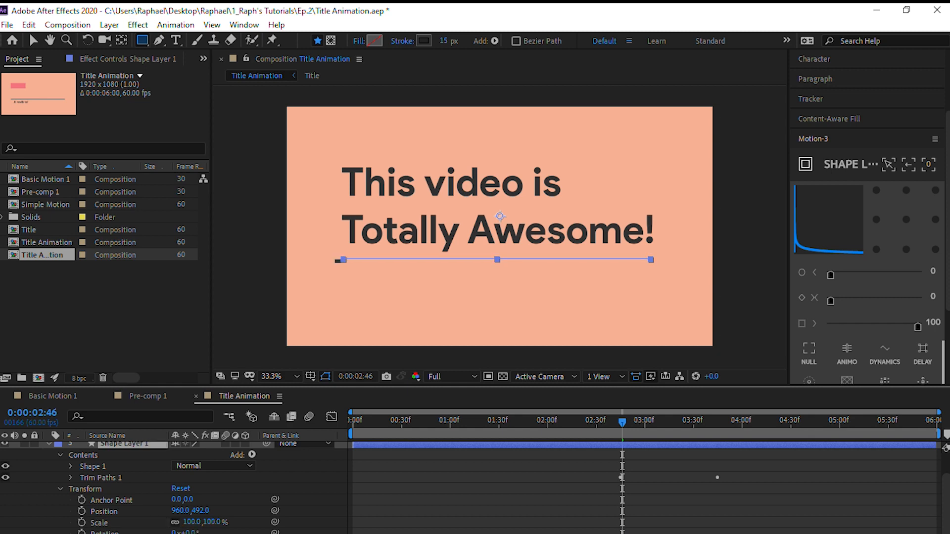
drag(622, 424, 355, 409)
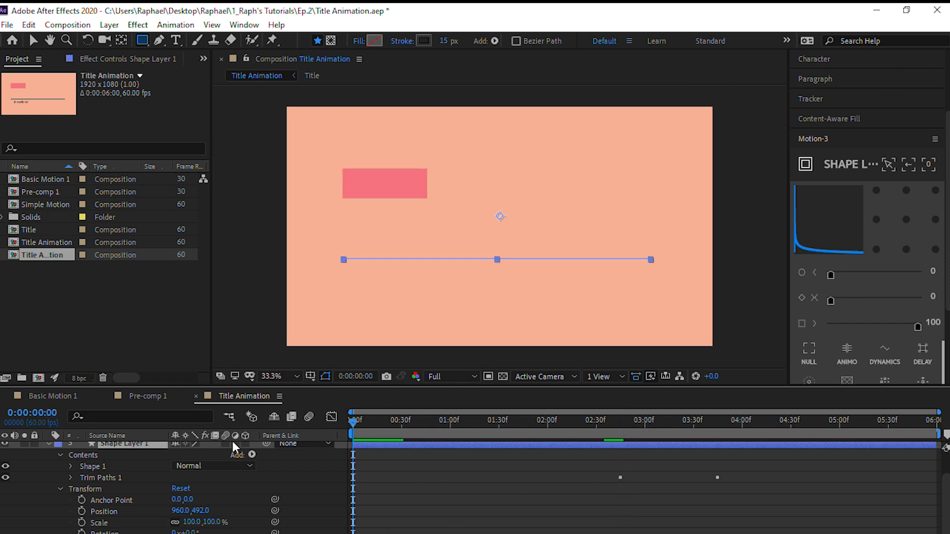
click(82, 522)
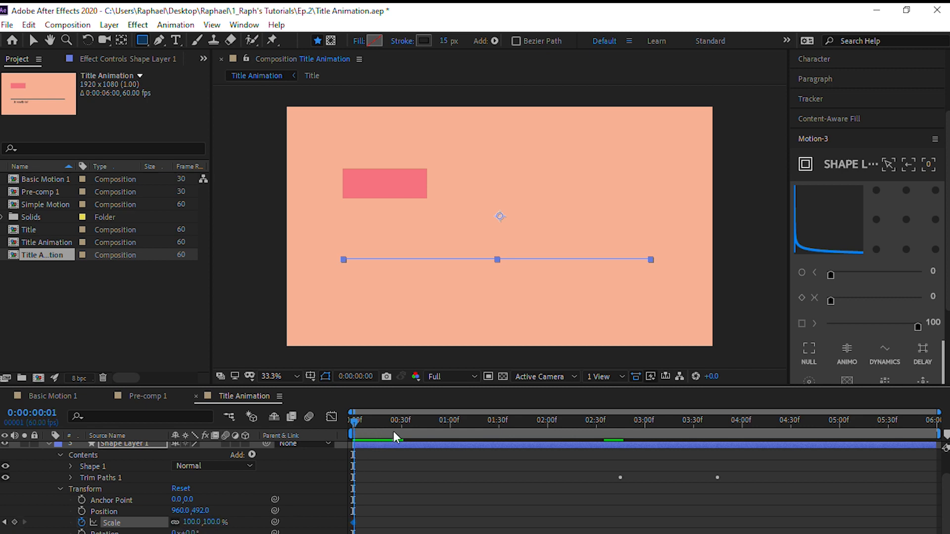
Keyframe Shape Layer 1's Scale at 120% on the final frame, 0:00:05:59, and preview the animation from the start
key(End)
click(192, 523)
text(1)
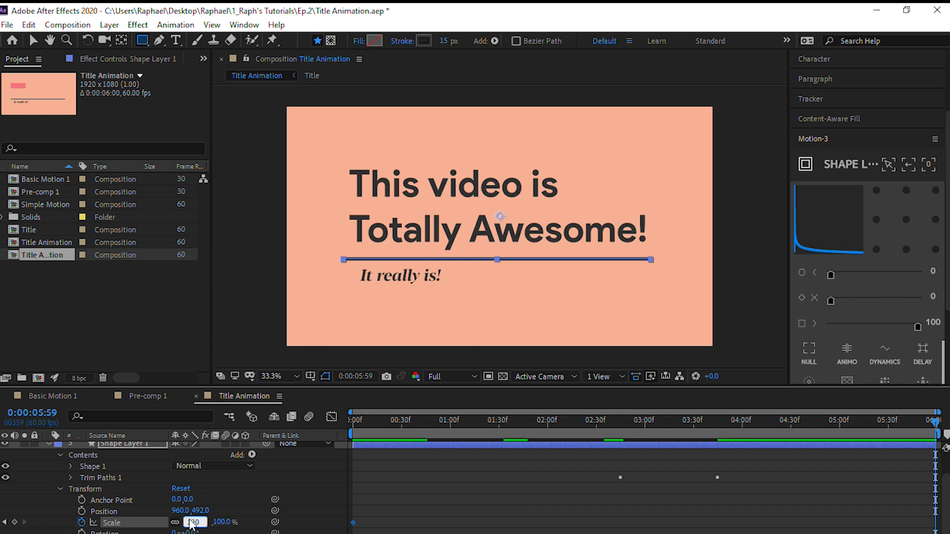
text(20)
key(Return)
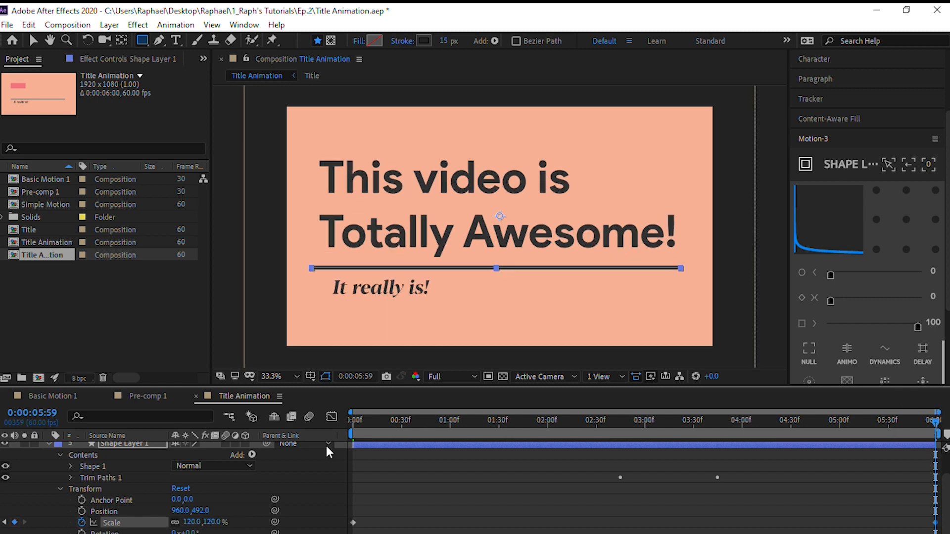
key(Home)
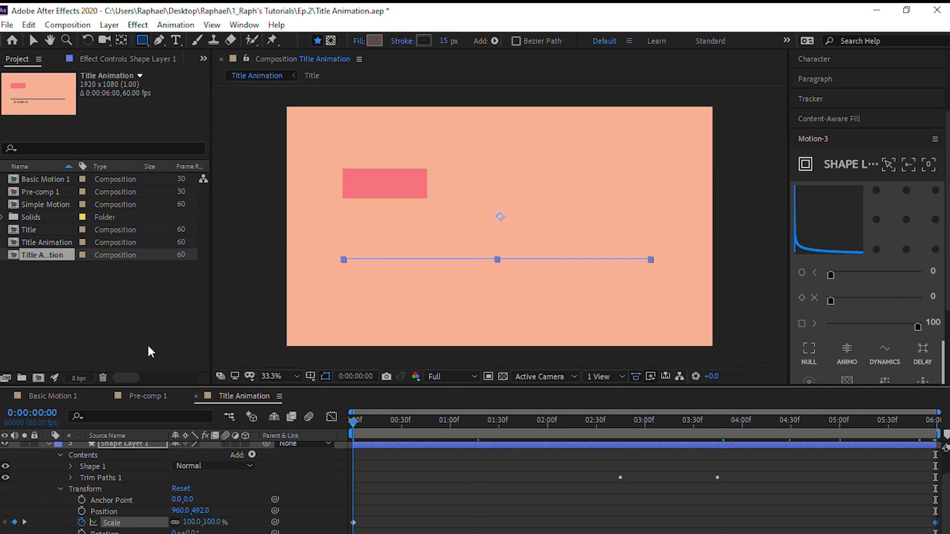
click(49, 444)
key(space)
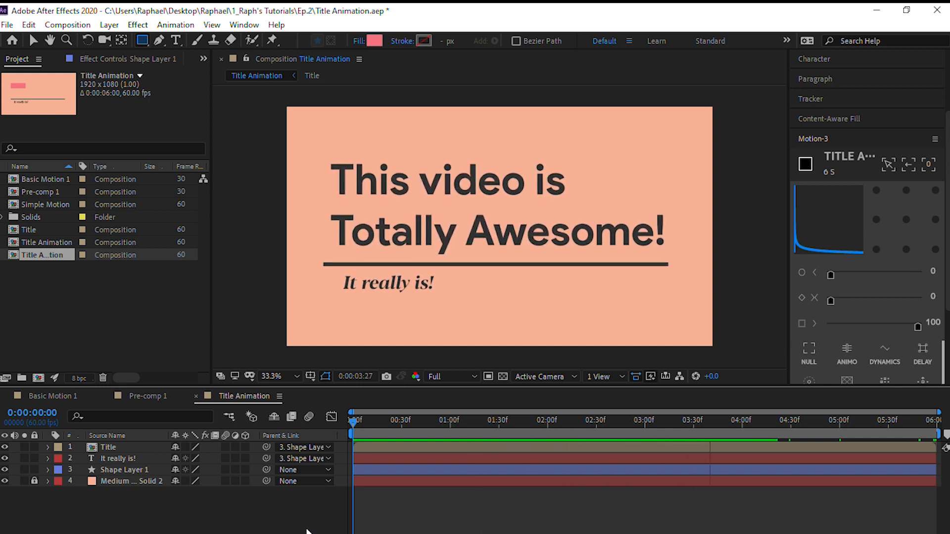
Place the current time at 0:00:03:46, one frame after the last Trim Paths keyframe of the underline
click(812, 416)
drag(812, 425, 647, 434)
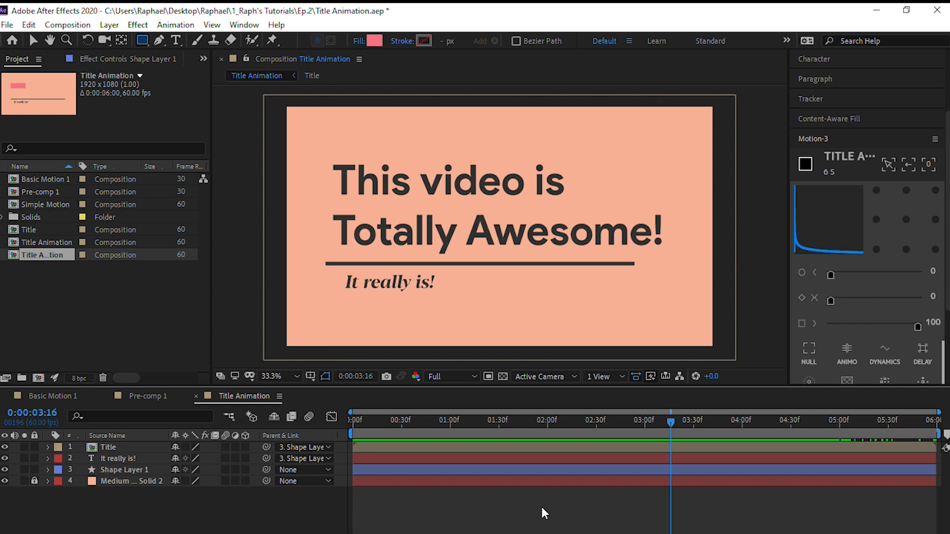
key(Page_Down)
key(Page_Down)
key(Page_Down)
key(Page_Down)
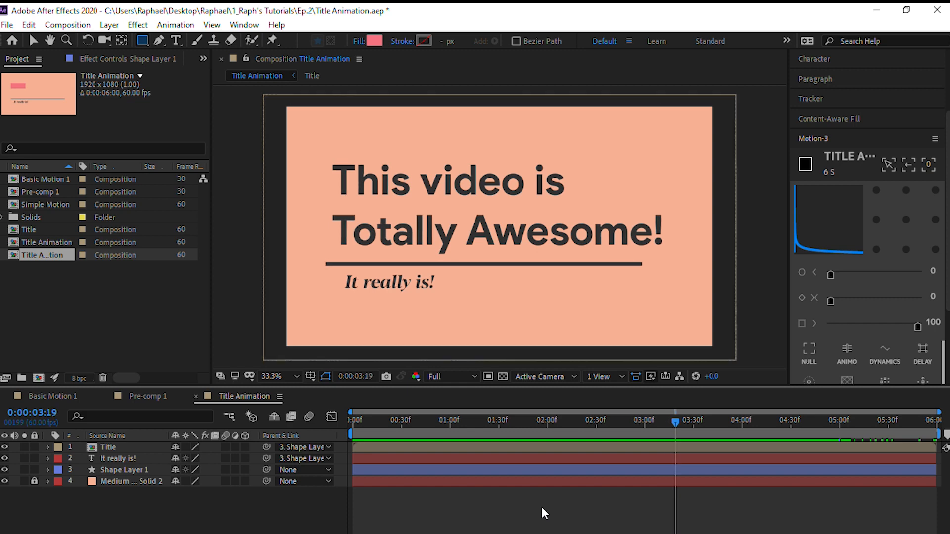
key(Page_Down)
key(Page_Down)
key(Page_Down)
key(Page_Down)
key(Page_Down)
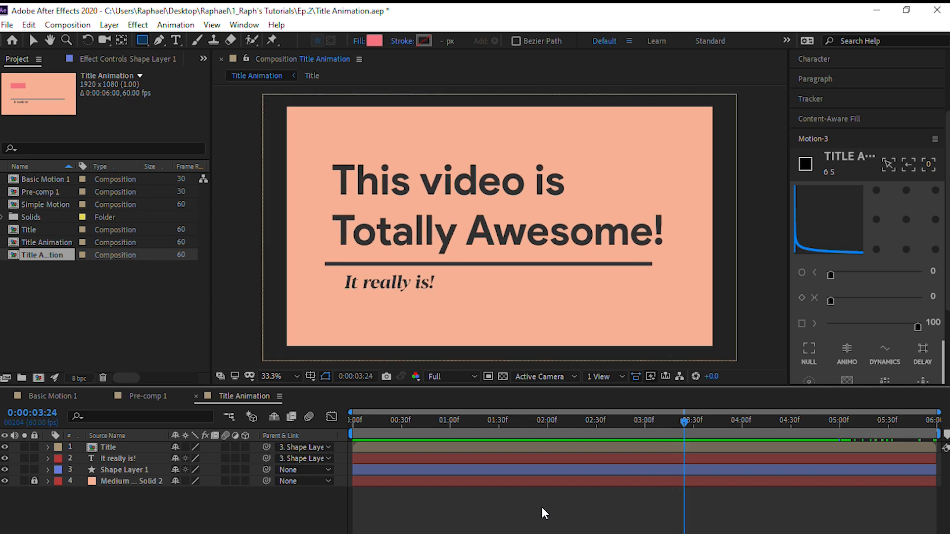
key(Page_Down)
key(Page_Down)
key(Page_Down)
key(Page_Down)
key(Page_Down)
key(Page_Down)
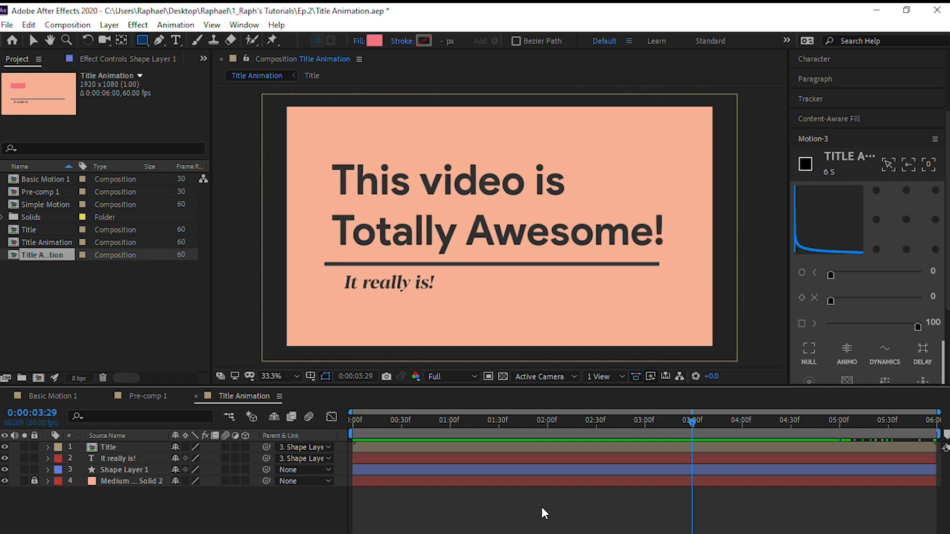
key(Page_Down)
key(Page_Down)
key(Page_Down)
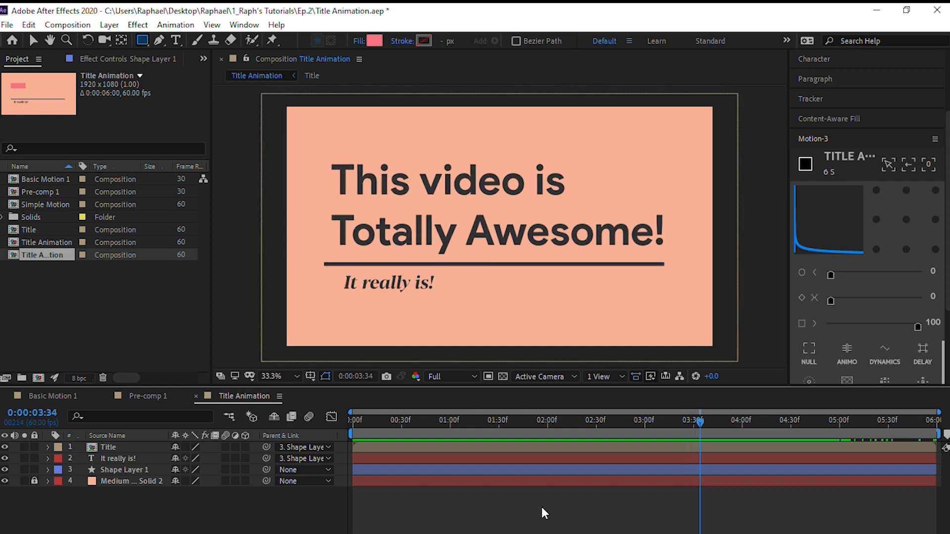
click(47, 470)
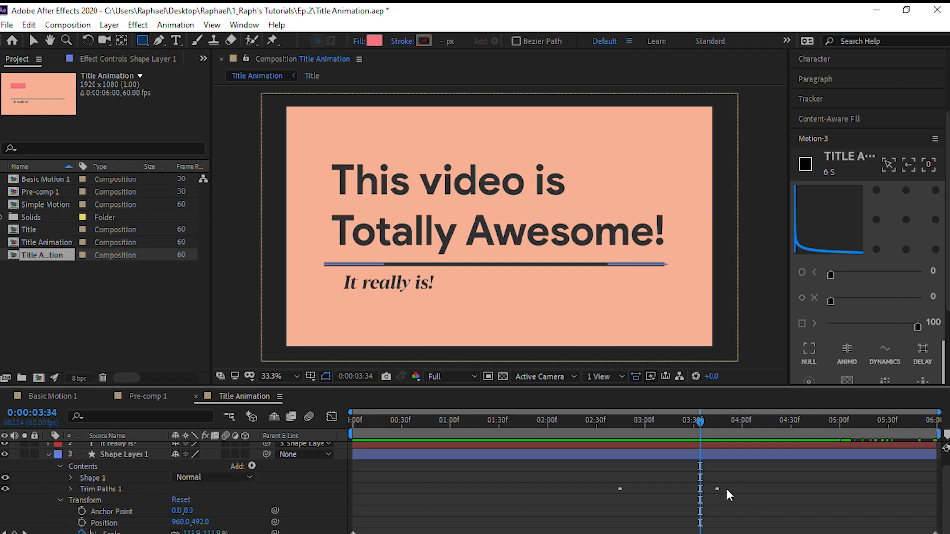
key(Page_Down)
key(Page_Down)
key(Page_Down)
key(Page_Down)
key(Page_Down)
key(Page_Down)
key(Page_Down)
key(Page_Down)
key(Page_Down)
key(Page_Down)
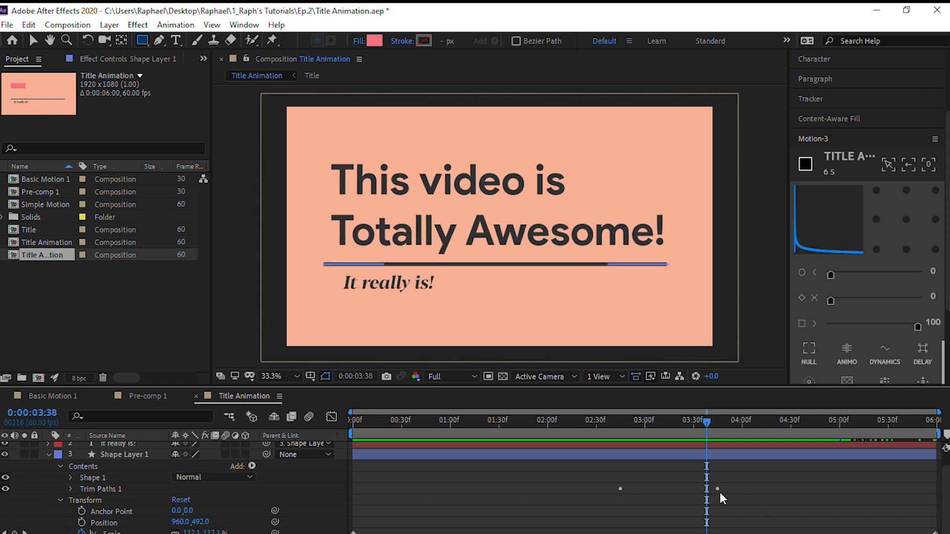
key(Page_Down)
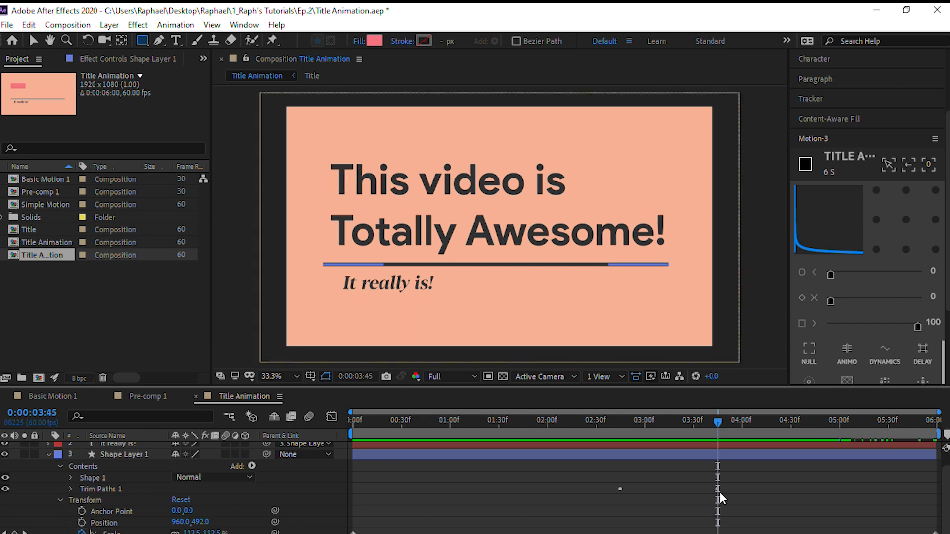
key(Page_Down)
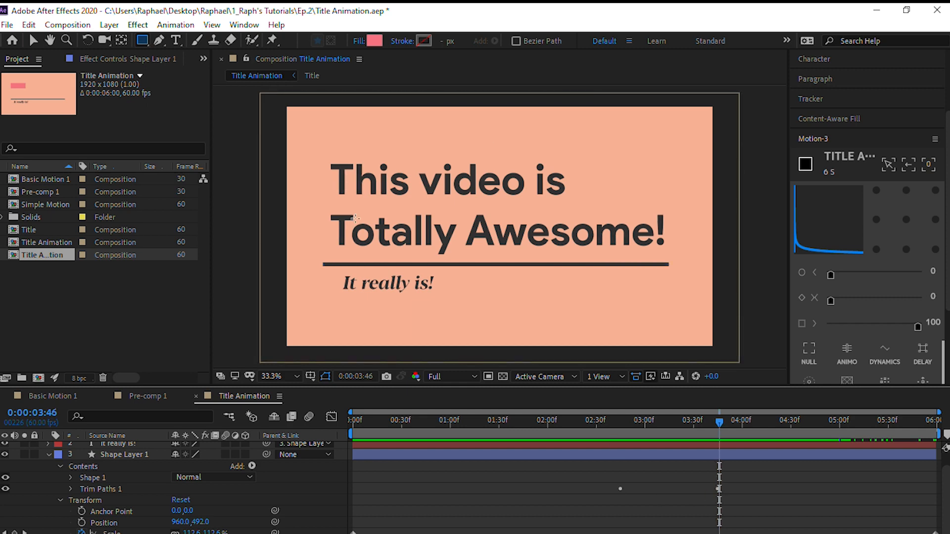
click(48, 455)
click(148, 429)
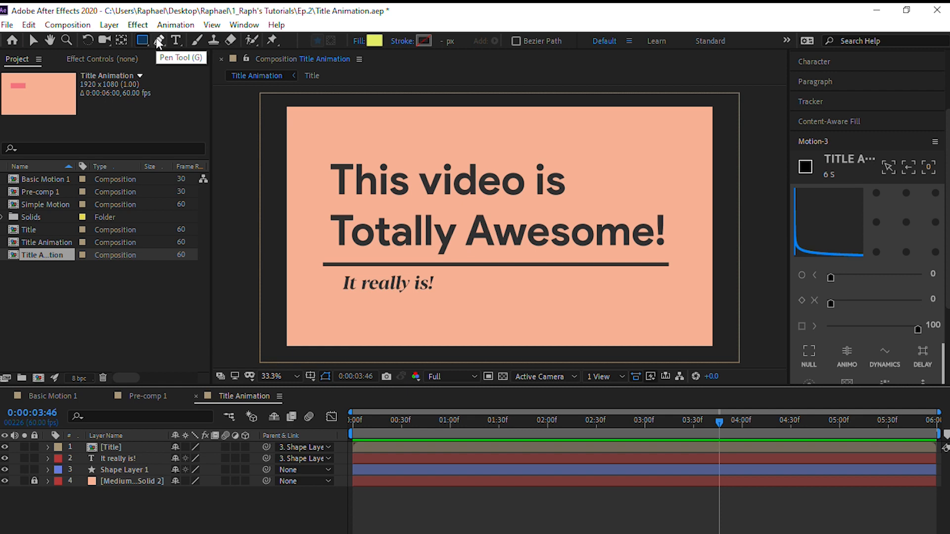
Set up the Pen tool with a yellow F9FC07 stroke 104 px wide and no fill
click(159, 42)
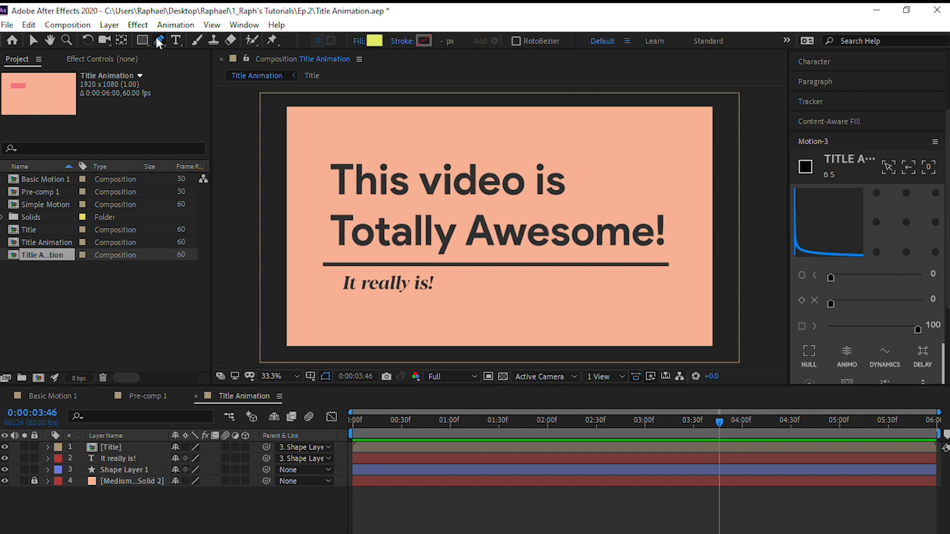
click(422, 42)
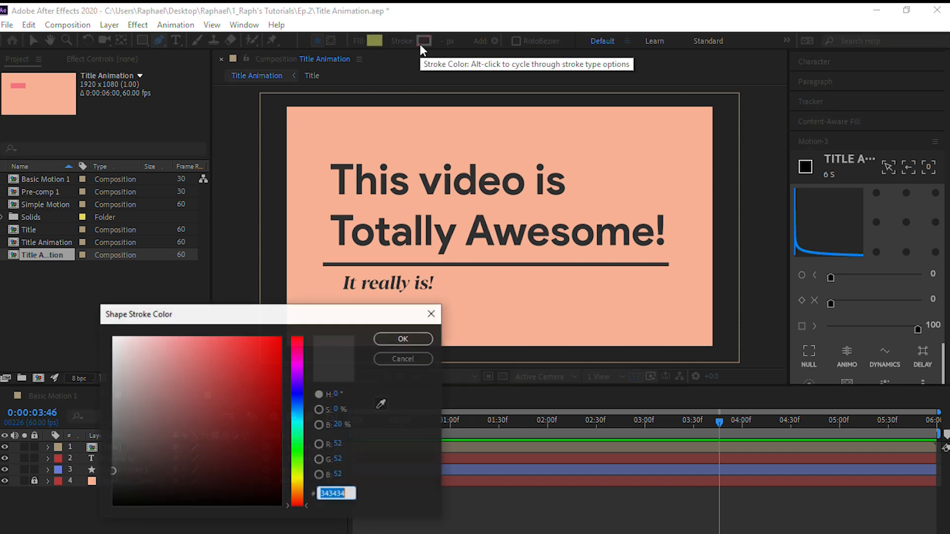
click(295, 477)
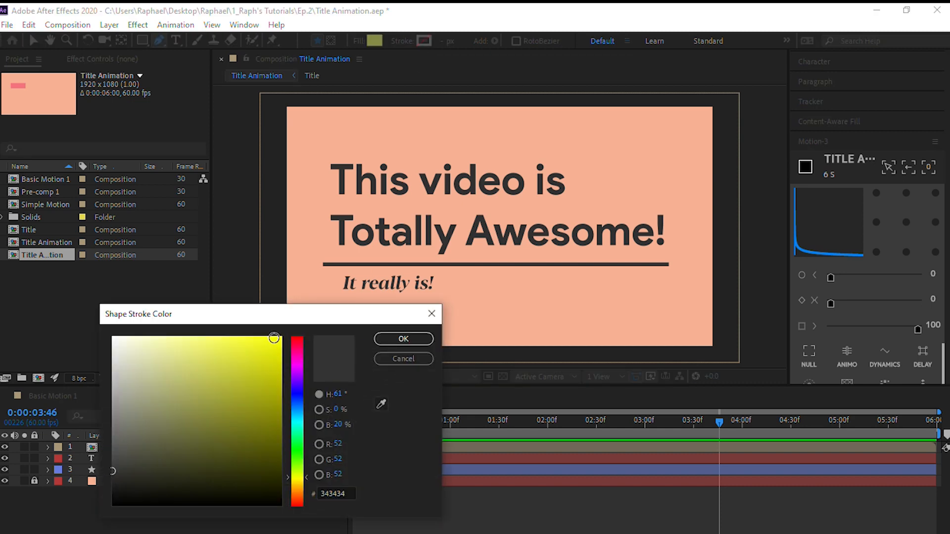
click(277, 338)
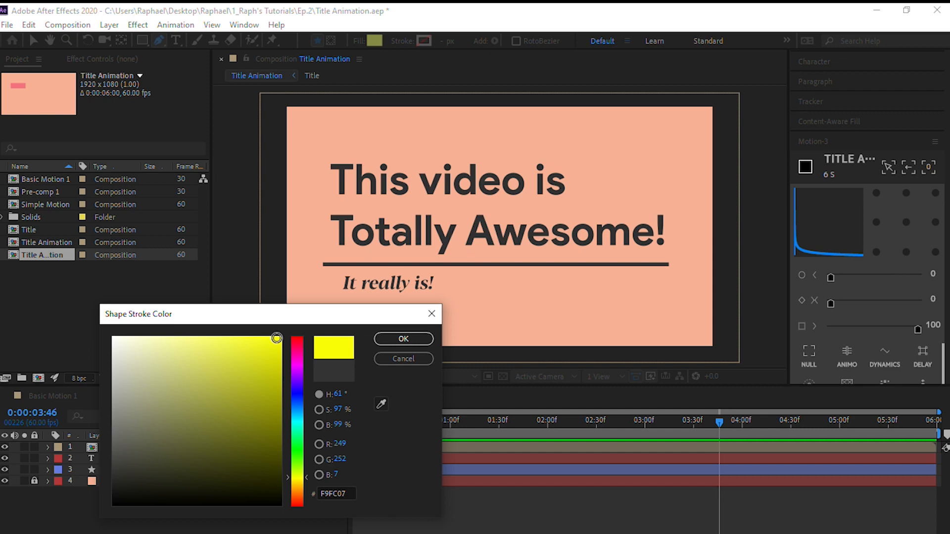
click(413, 340)
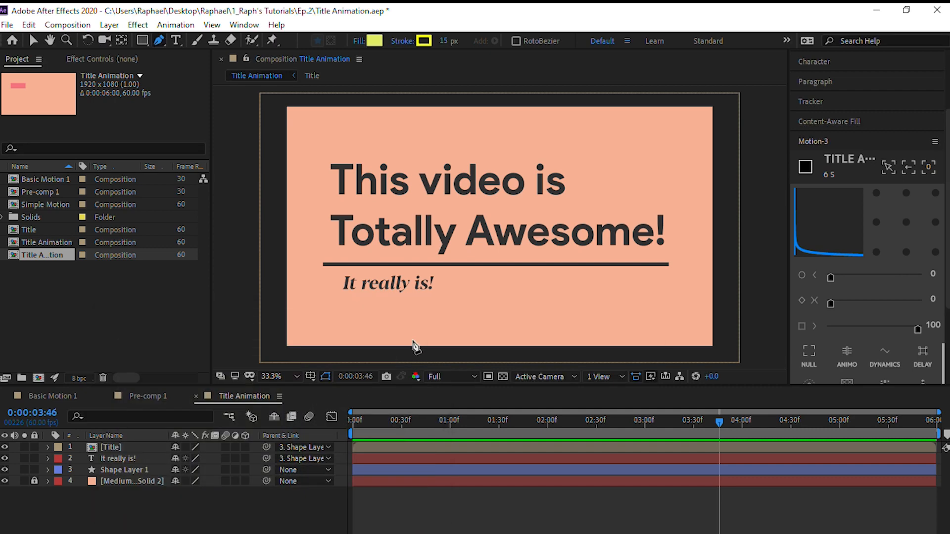
alt+click(373, 42)
drag(445, 44, 509, 44)
Draw a straight horizontal line across "Totally Awesome!" on a new shape layer and widen its stroke to 149 px
click(317, 231)
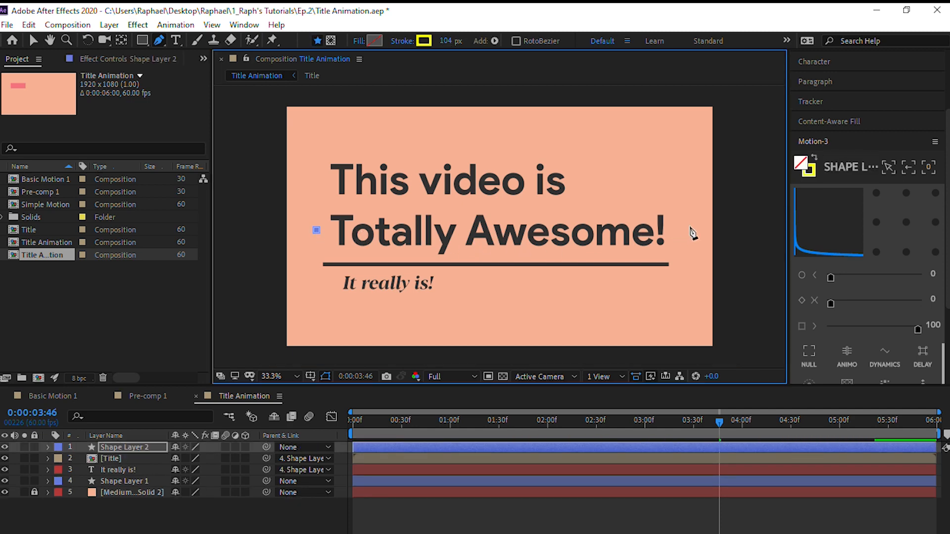
click(691, 231)
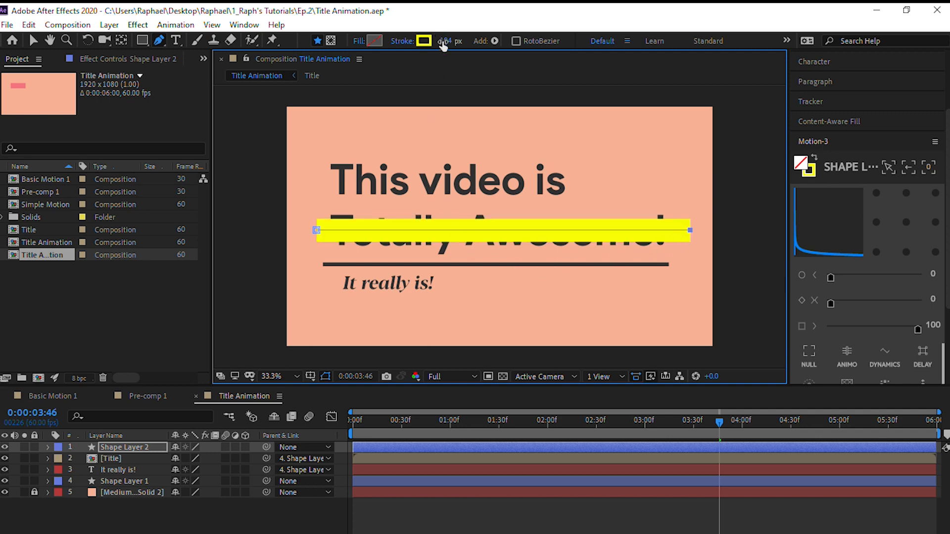
drag(444, 43, 473, 44)
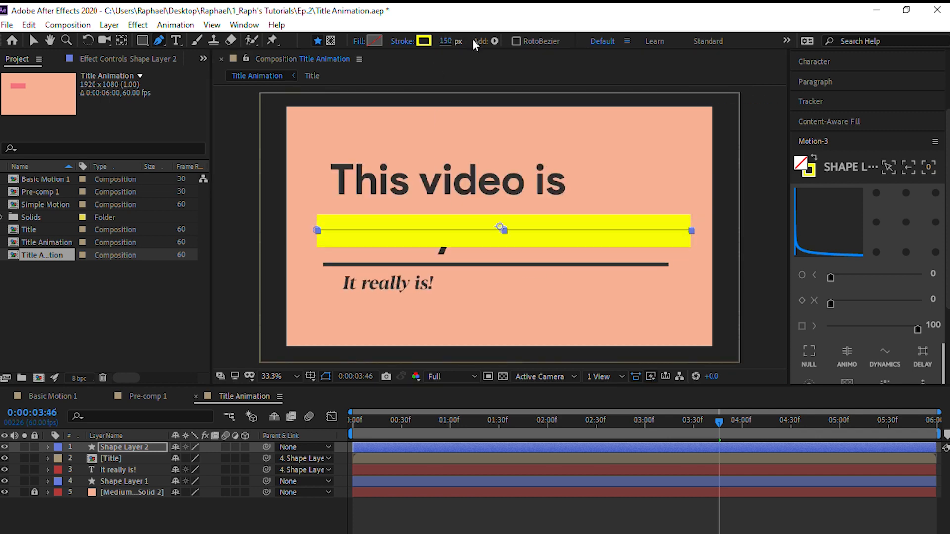
Nudge the yellow line down to centre it over "Totally Awesome!" and increase its stroke width to 167 px
click(33, 41)
key(Down)
key(Down)
key(Down)
key(Down)
key(Down)
key(Down)
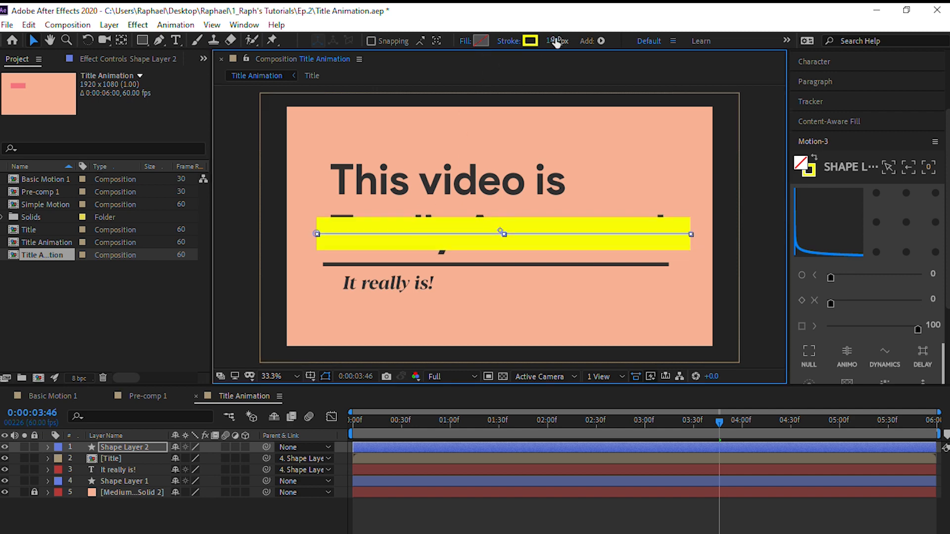
drag(555, 41, 558, 41)
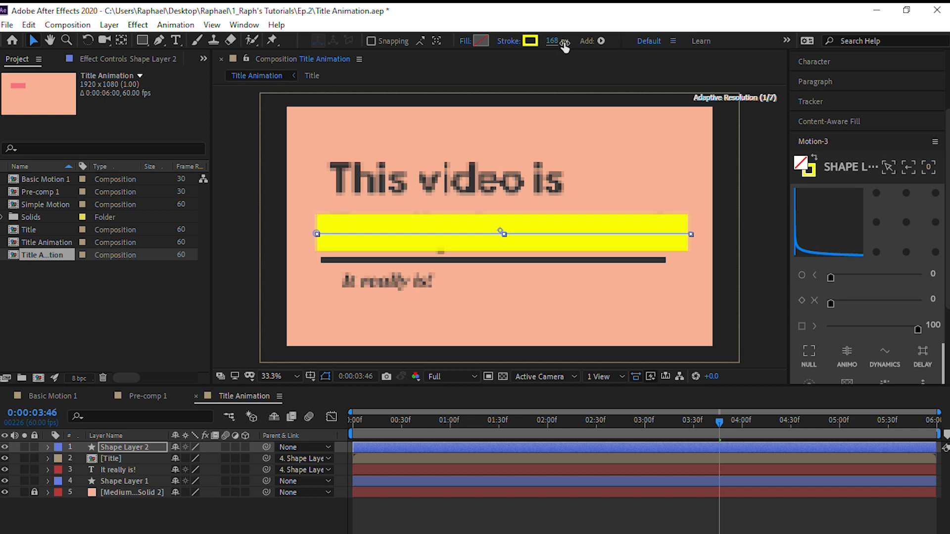
Nudge the Title layer vertically to fine-tune how "Totally Awesome!" lines up with the yellow bar
click(537, 95)
key(Down)
key(Down)
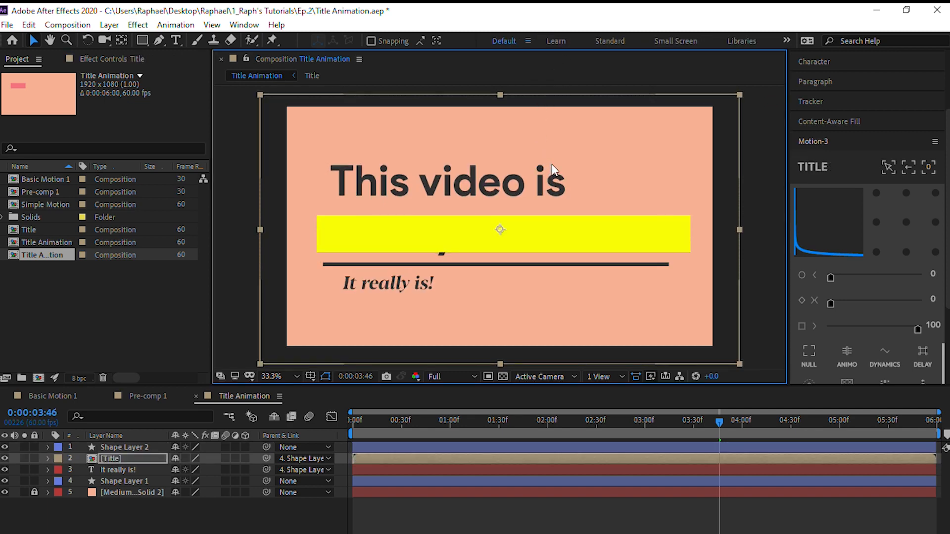
key(Up)
key(Up)
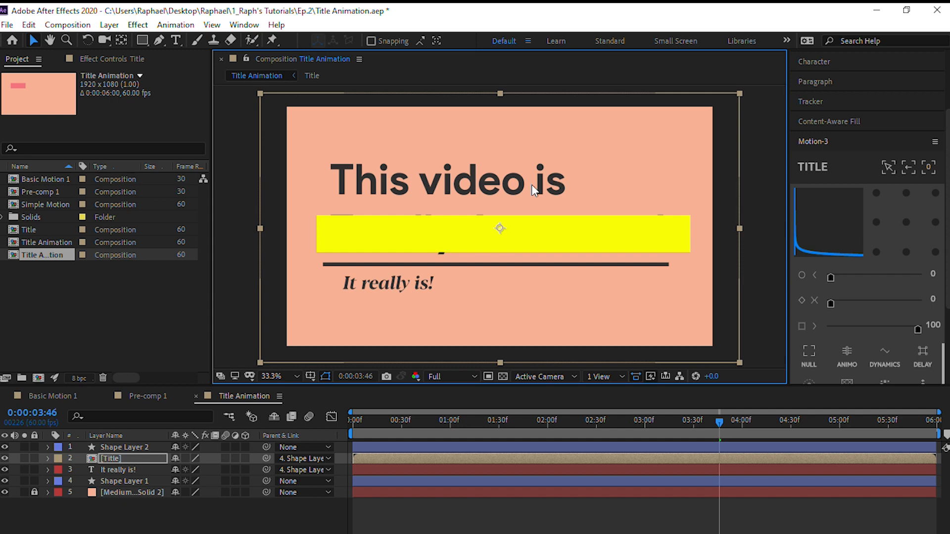
key(Up)
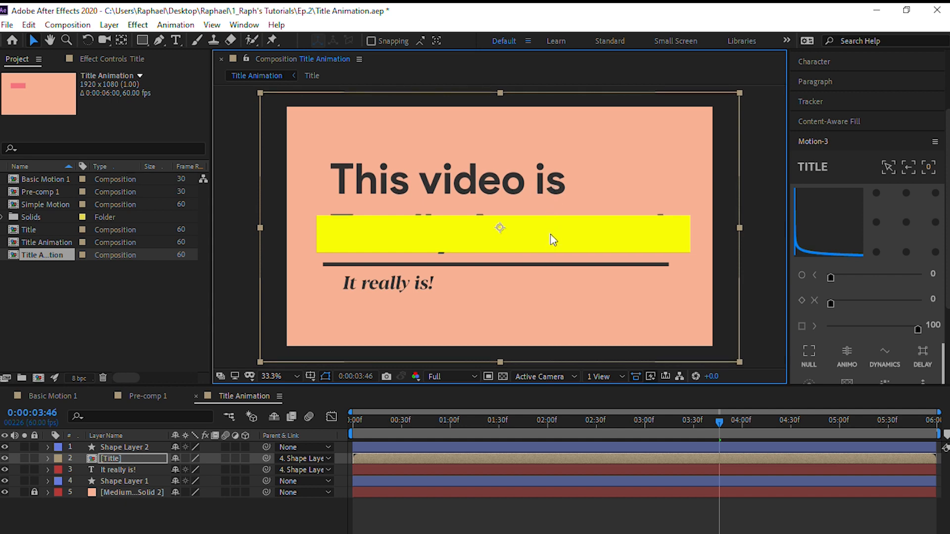
click(221, 242)
click(443, 231)
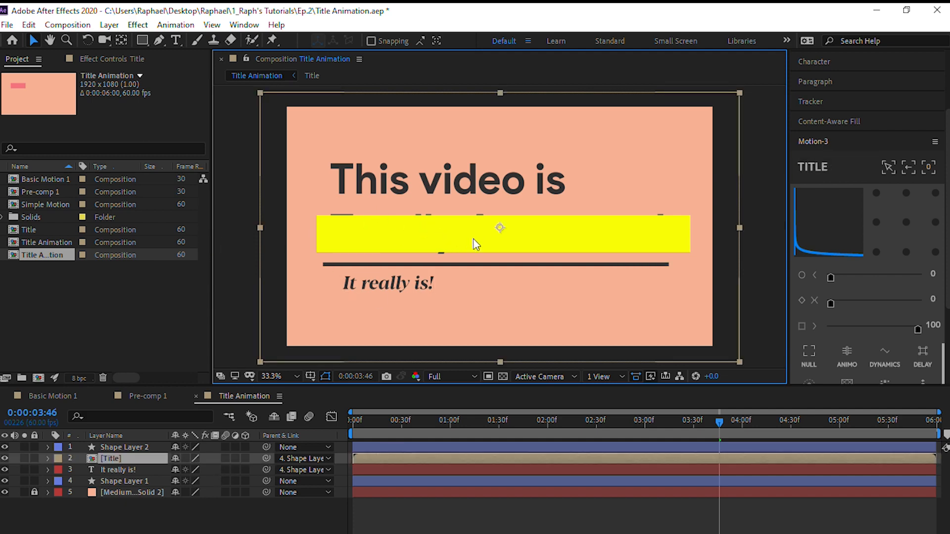
Widen Shape Layer 2's stroke to 186 px and change its color to a darker, olive-tinted yellow
click(140, 447)
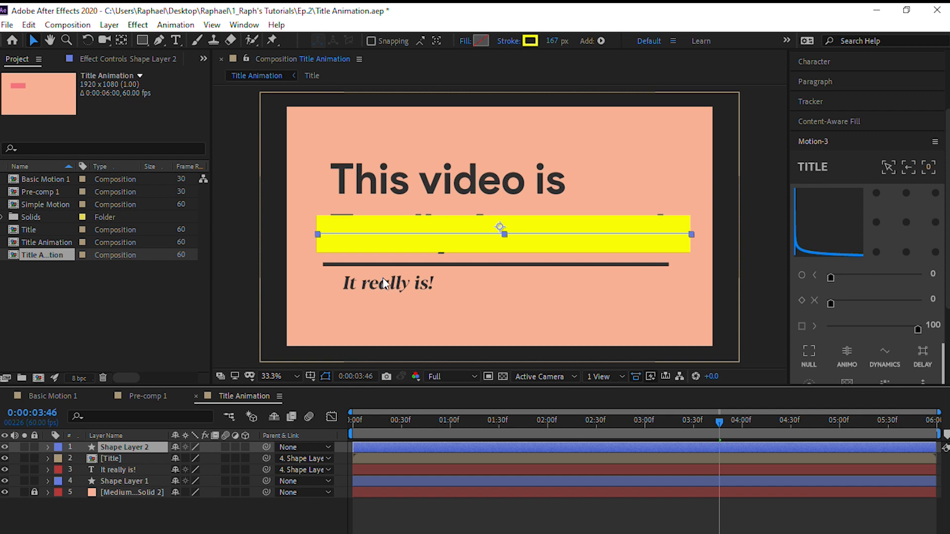
drag(552, 42, 557, 45)
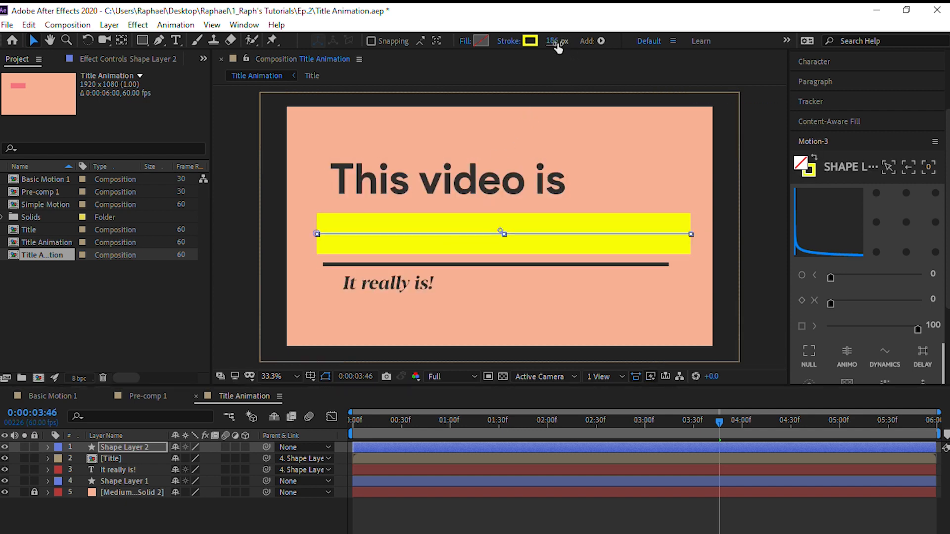
click(525, 42)
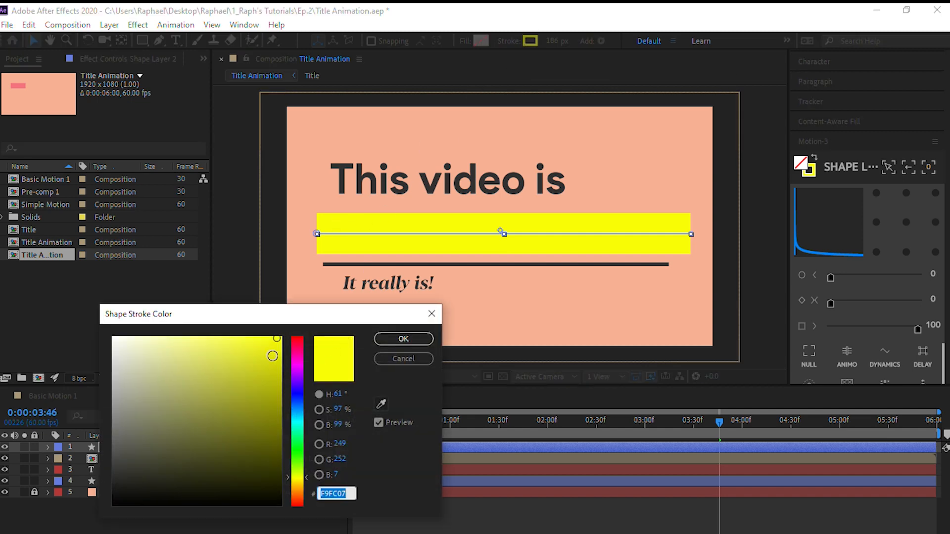
drag(273, 356, 269, 373)
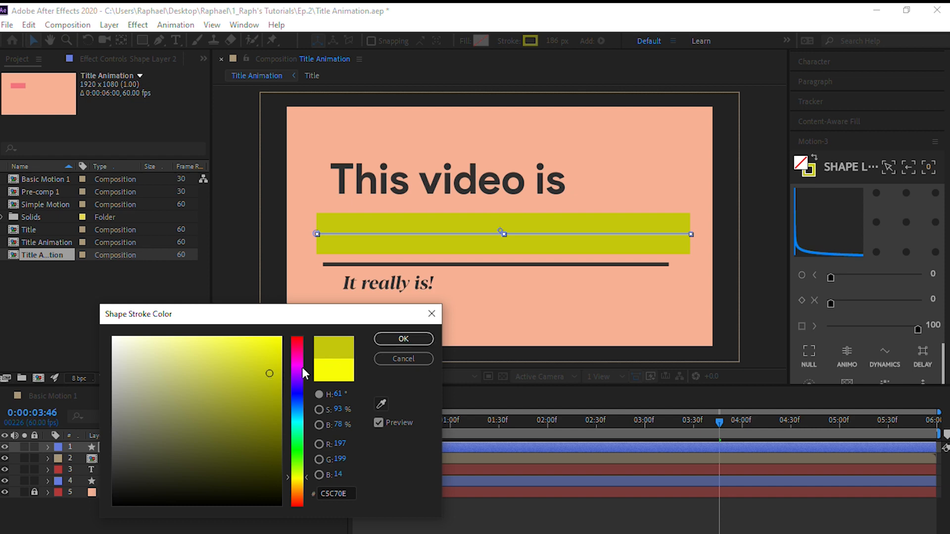
drag(270, 370, 270, 364)
click(403, 340)
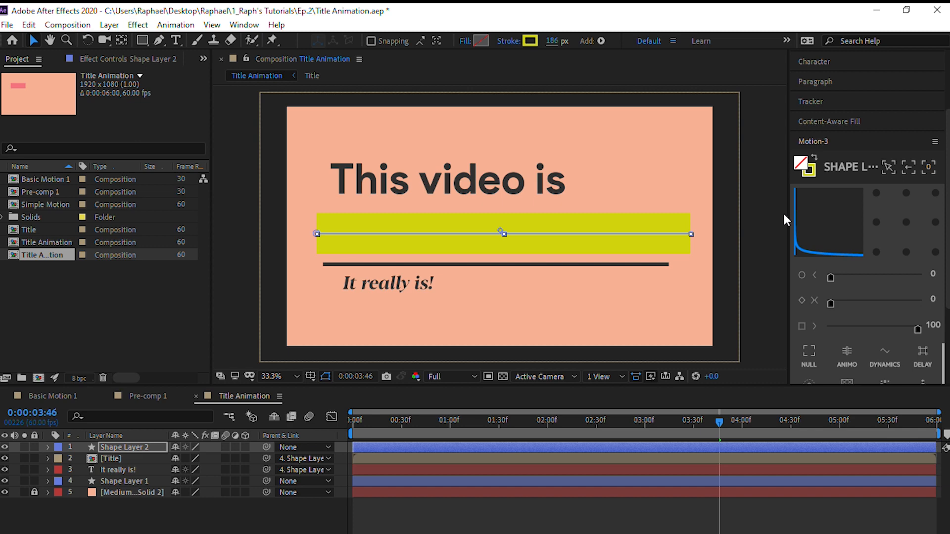
Set Shape Layer 2's Opacity to 45%
click(125, 446)
key(t)
click(179, 459)
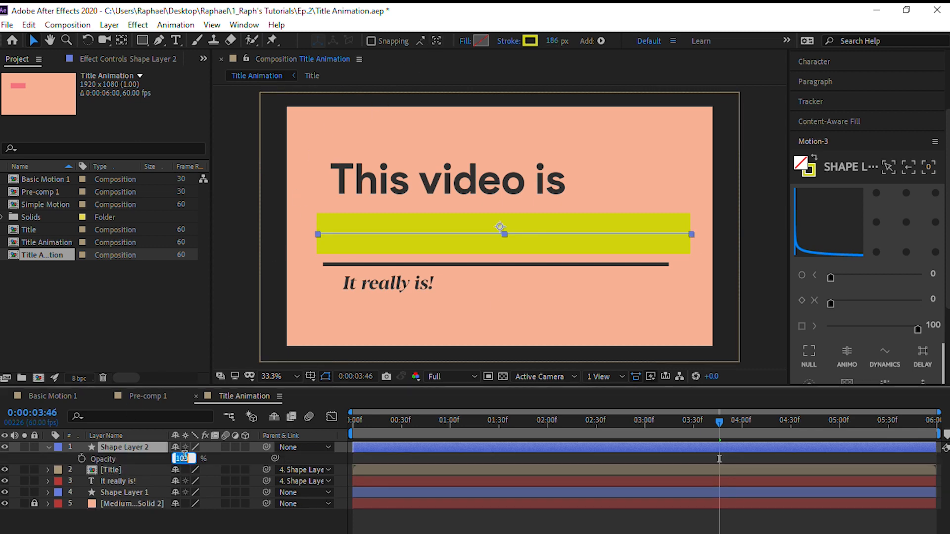
text(45)
key(Return)
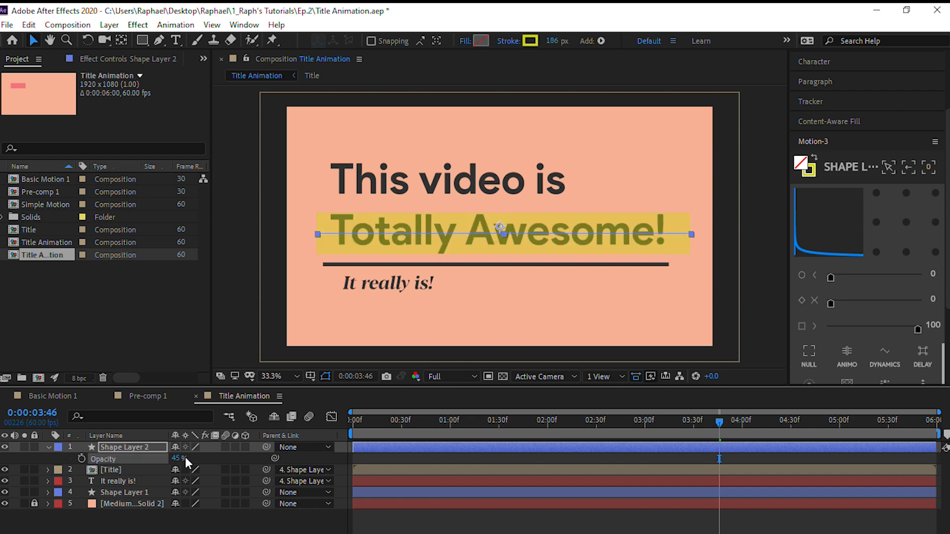
Nudge Shape Layer 2 slightly upward to fine-tune the yellow bar's vertical alignment with "Totally Awesome!"
click(90, 504)
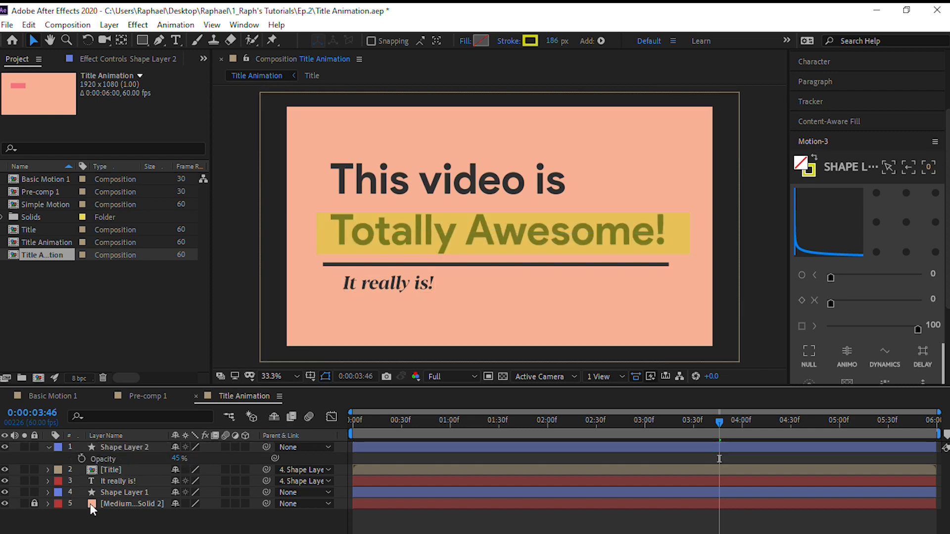
click(94, 444)
key(Up)
key(Up)
key(Up)
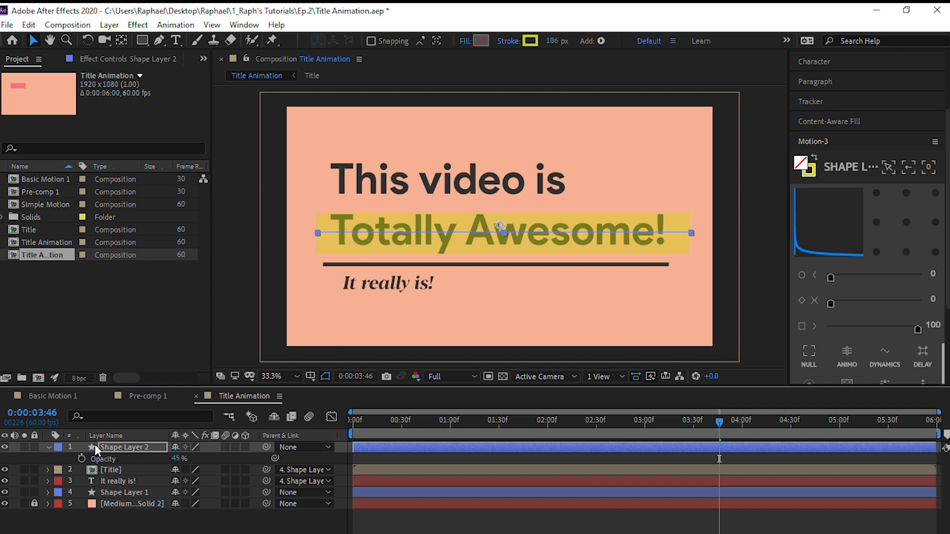
key(Down)
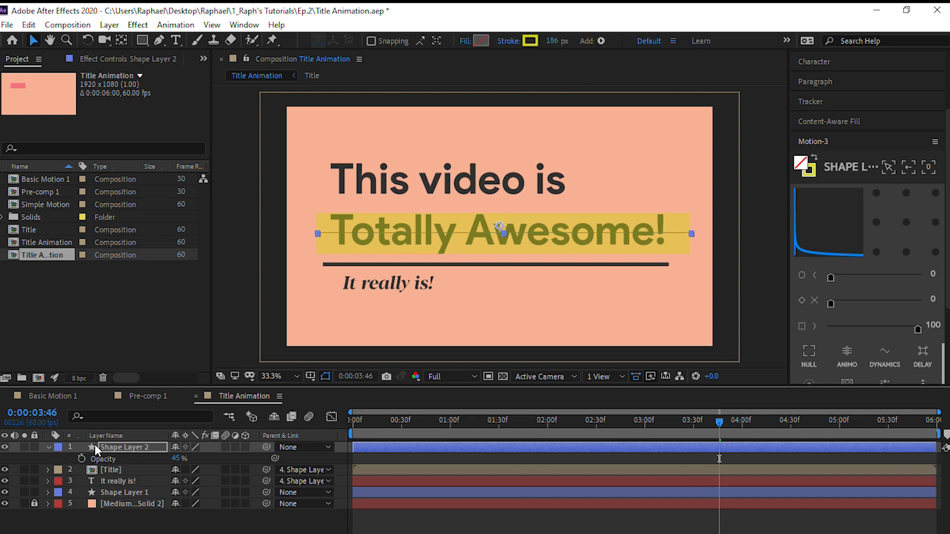
click(452, 519)
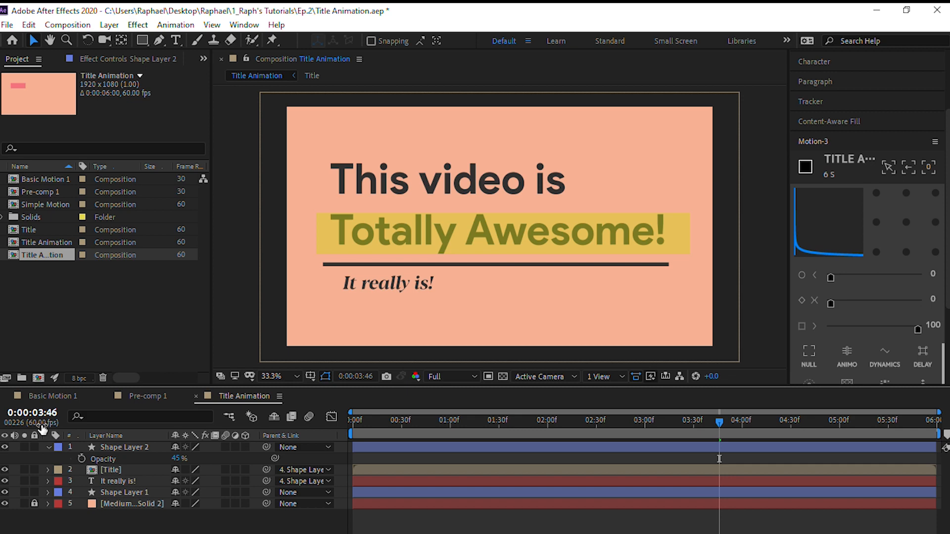
Add a Trim Paths operator to the contents of Shape Layer 2
click(49, 447)
click(48, 446)
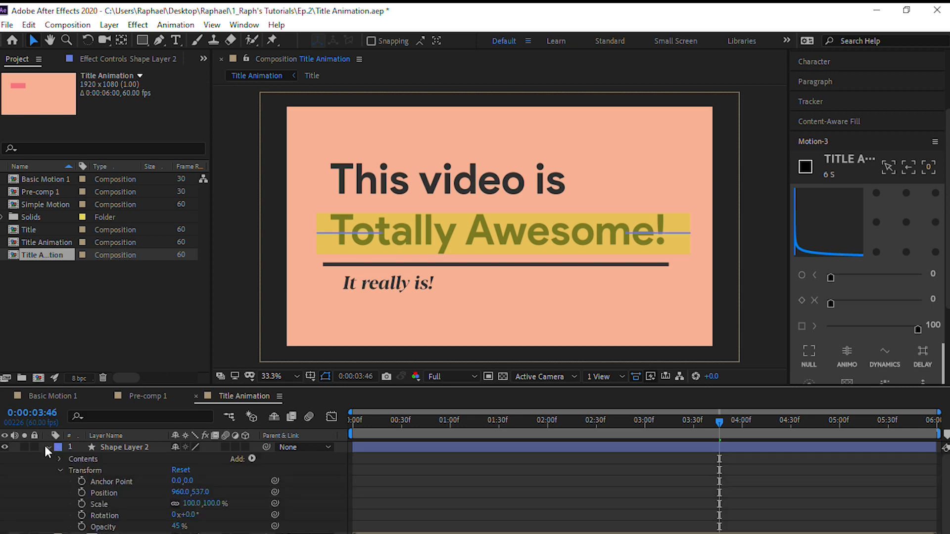
scroll(173, 485, down, 2)
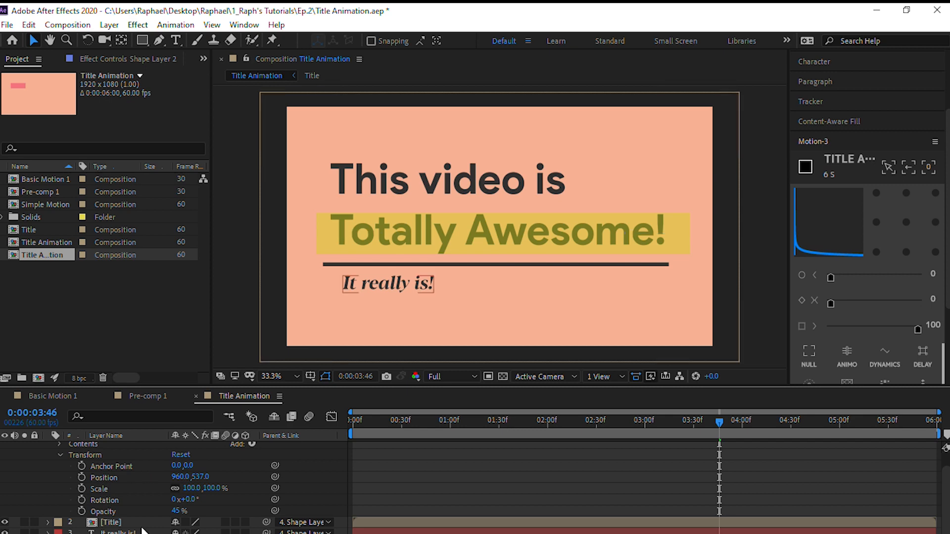
scroll(212, 466, up, 1)
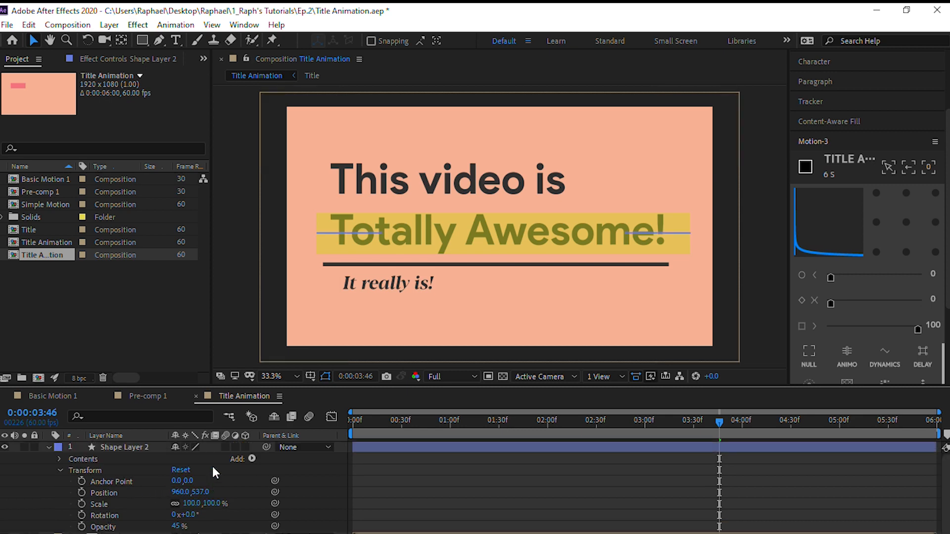
click(251, 460)
click(308, 395)
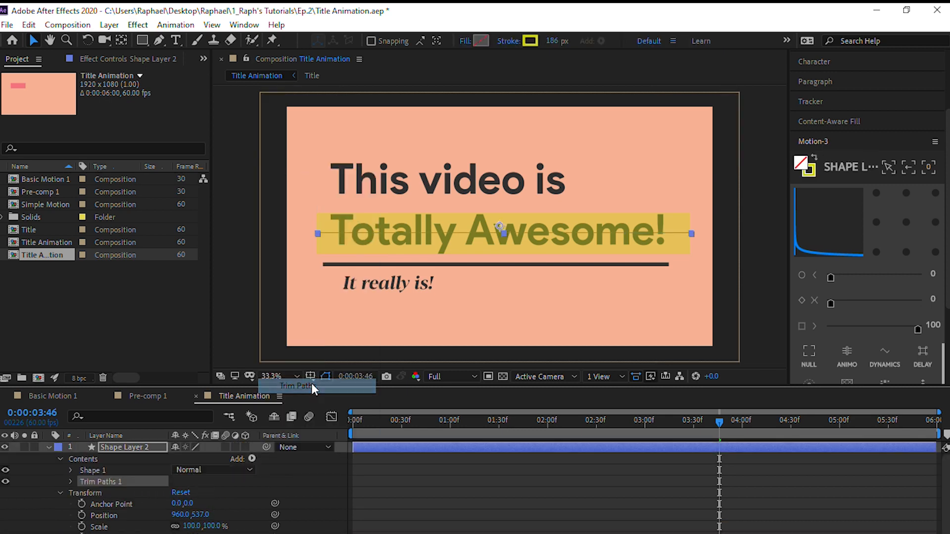
Set the Trim Paths End of Shape Layer 2 to 0% and keyframe its Start at 0% at 0:00:03:46
click(71, 480)
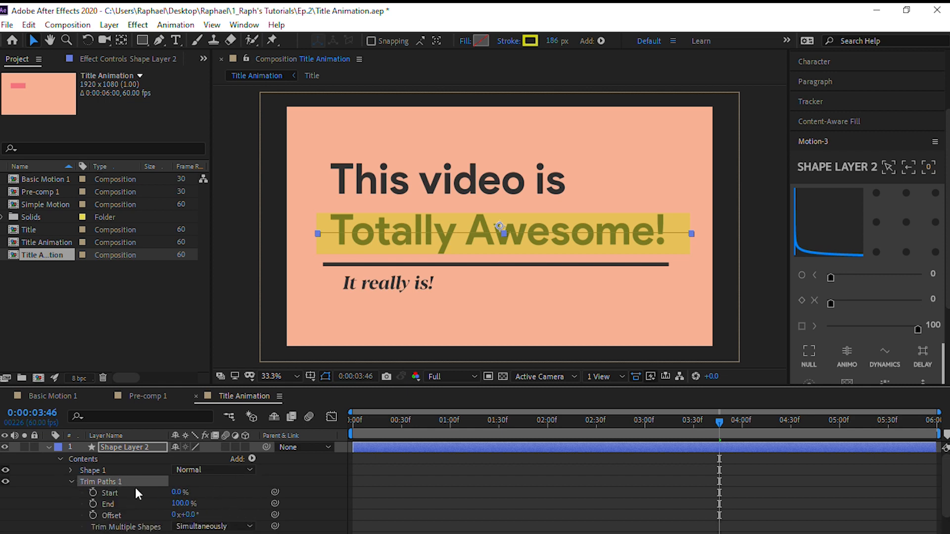
click(182, 504)
click(177, 493)
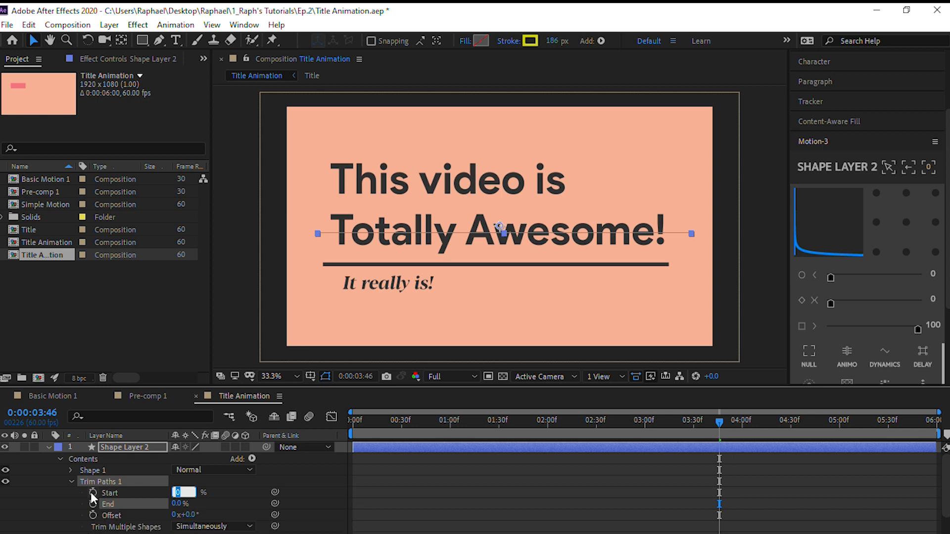
click(92, 493)
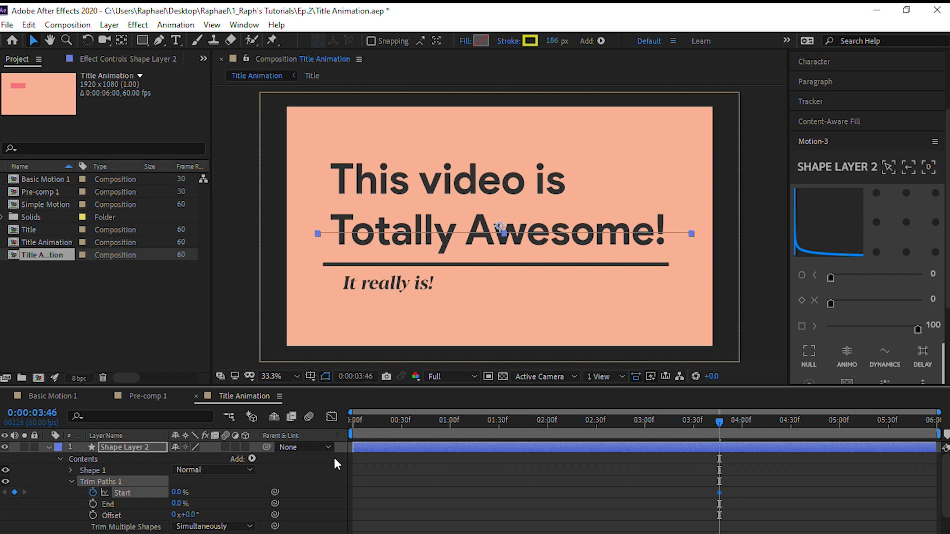
Keyframe the Trim Paths Start of Shape Layer 2 at 100% at 0:00:04:46
key(space)
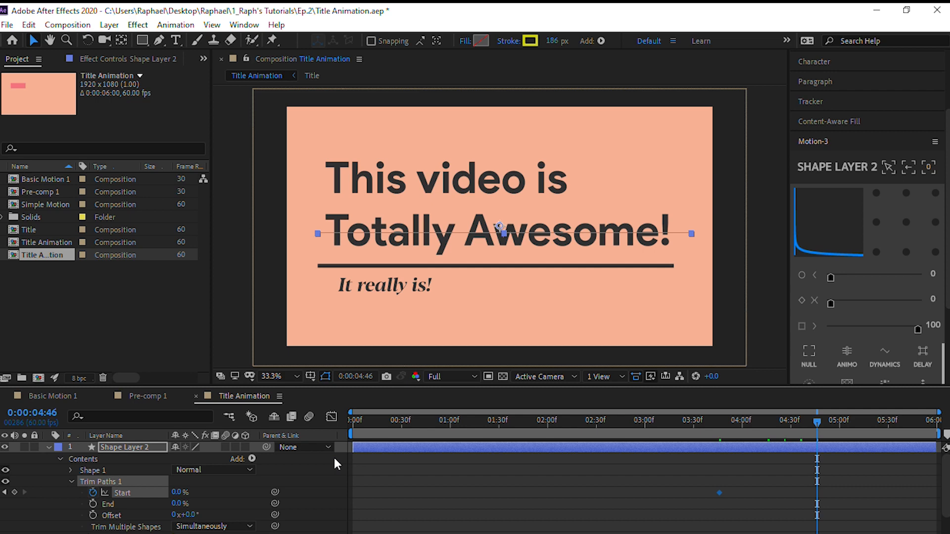
click(182, 490)
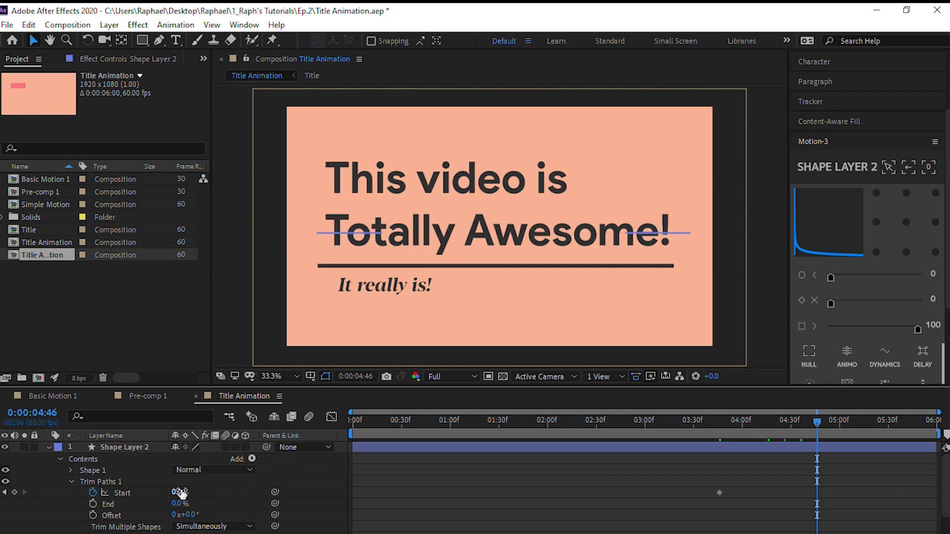
click(180, 491)
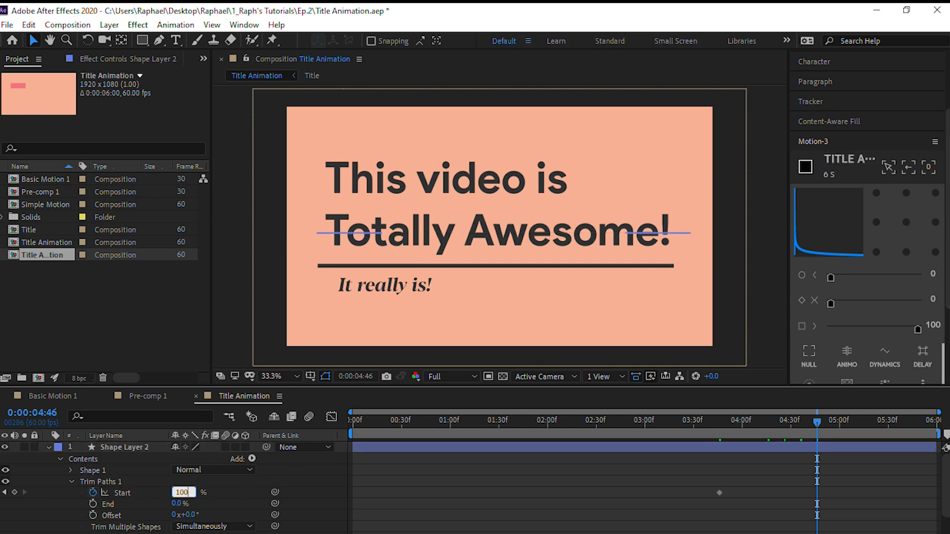
text(100)
key(Return)
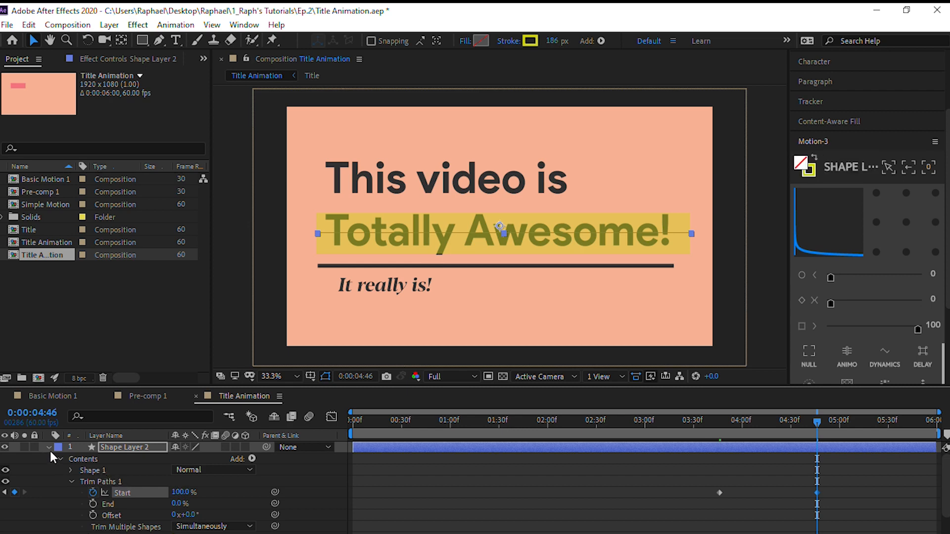
Ease both Trim Paths Start keyframes of Shape Layer 2 with the Motion-3 easing value of 100
drag(671, 477, 838, 503)
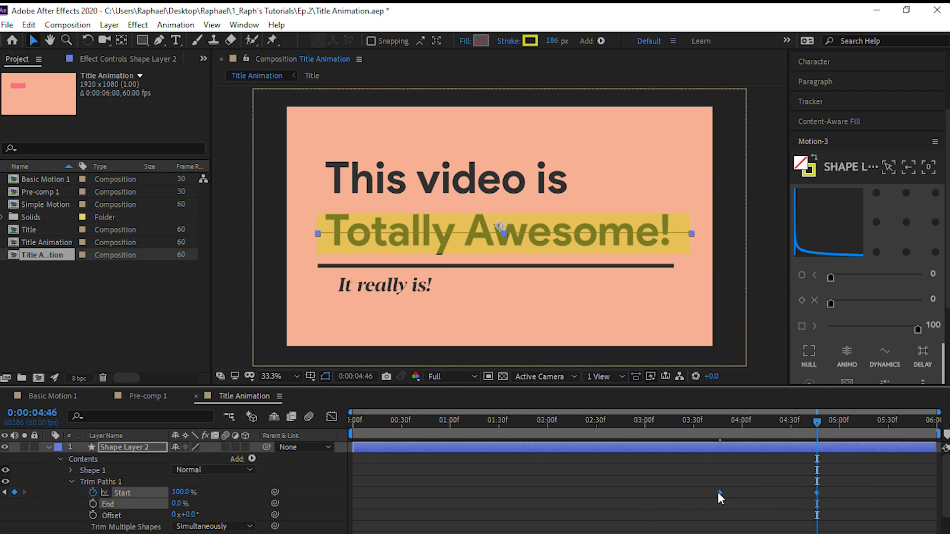
key(F9)
key(ctrl+z)
click(918, 331)
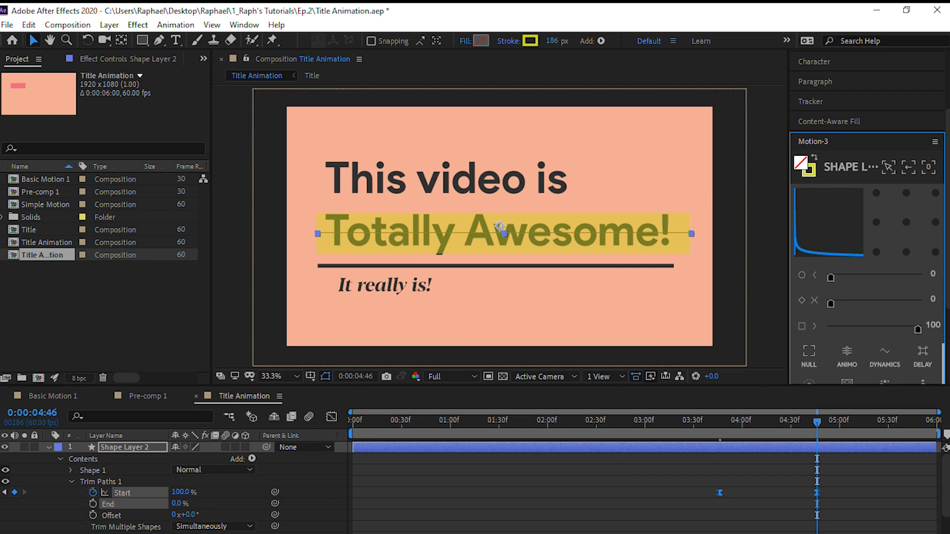
Collapse the properties of Shape Layer 2 and parent the layer to Shape Layer 1
click(47, 445)
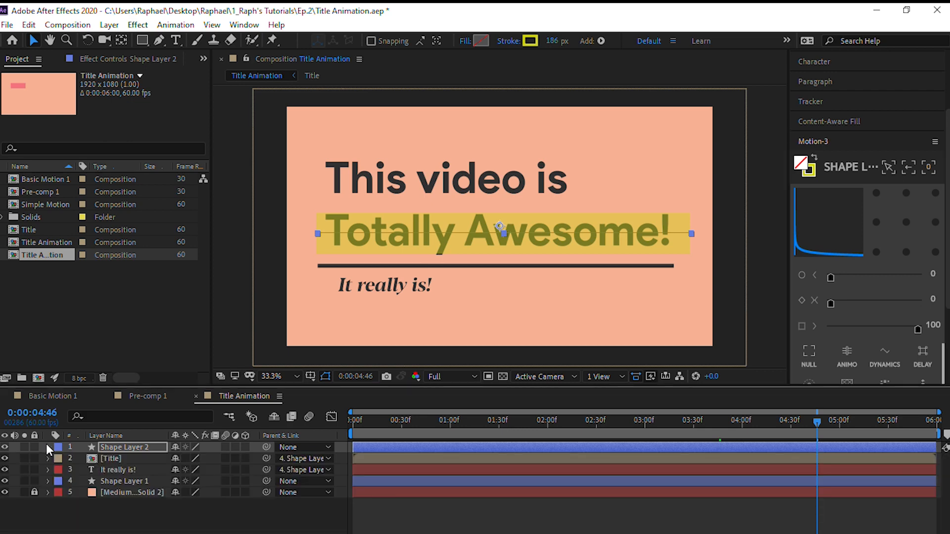
click(292, 447)
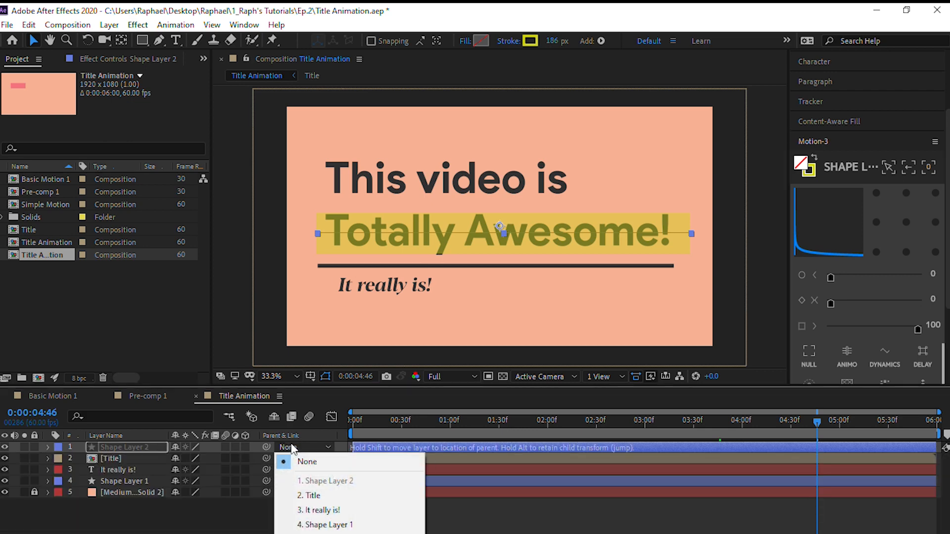
click(311, 525)
click(361, 322)
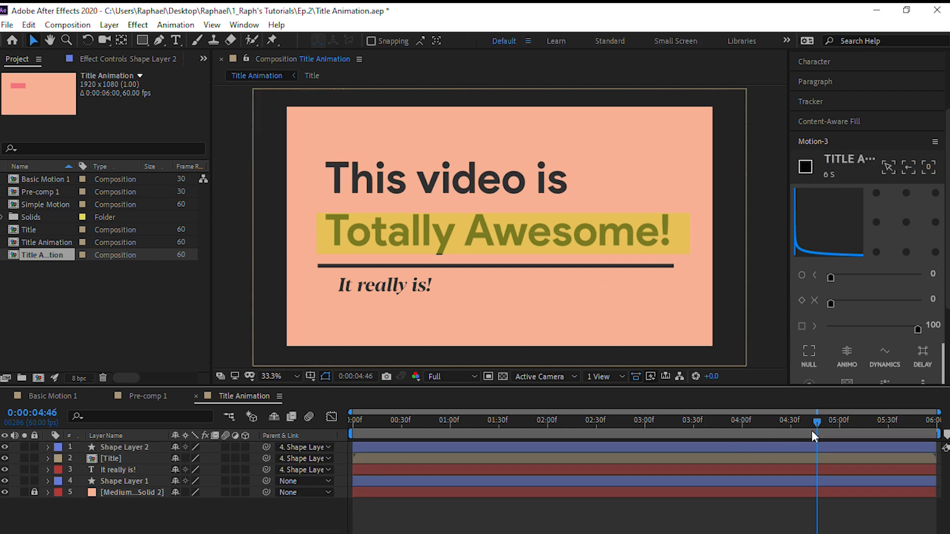
Preview the Title Animation composition from the start, checking the word reveals, underline, subtitle and yellow highlighter bar
drag(814, 424, 357, 529)
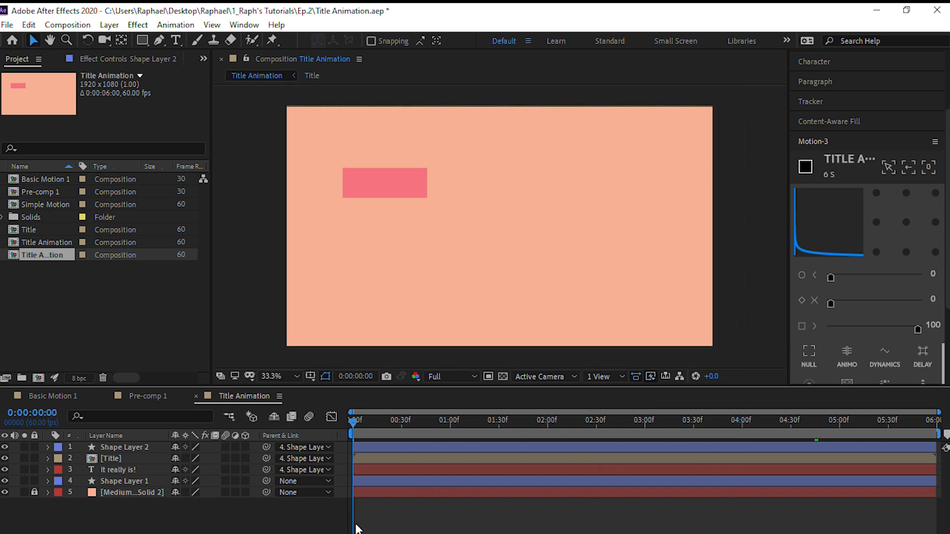
key(space)
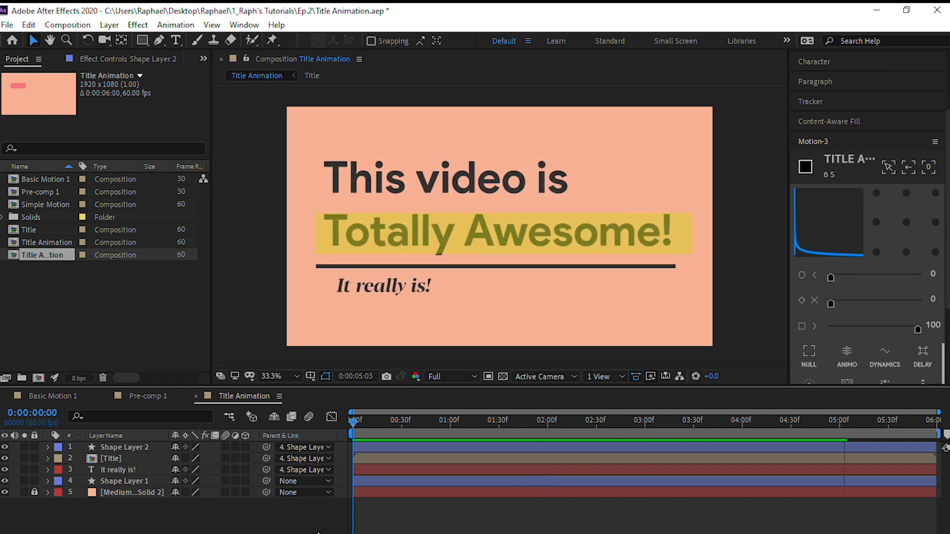
key(space)
key(space)
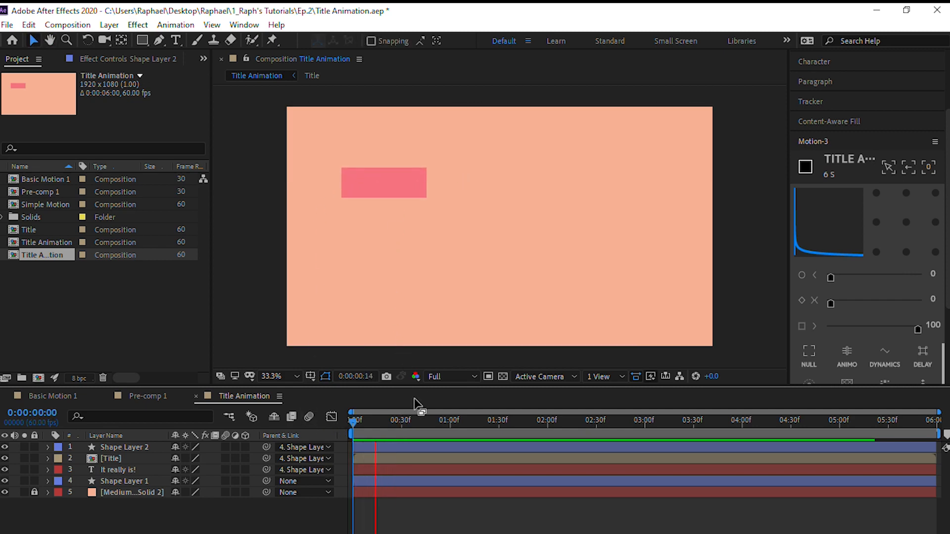
click(368, 421)
mouse_move(367, 427)
mouse_down()
mouse_move(435, 428)
mouse_move(351, 425)
mouse_up()
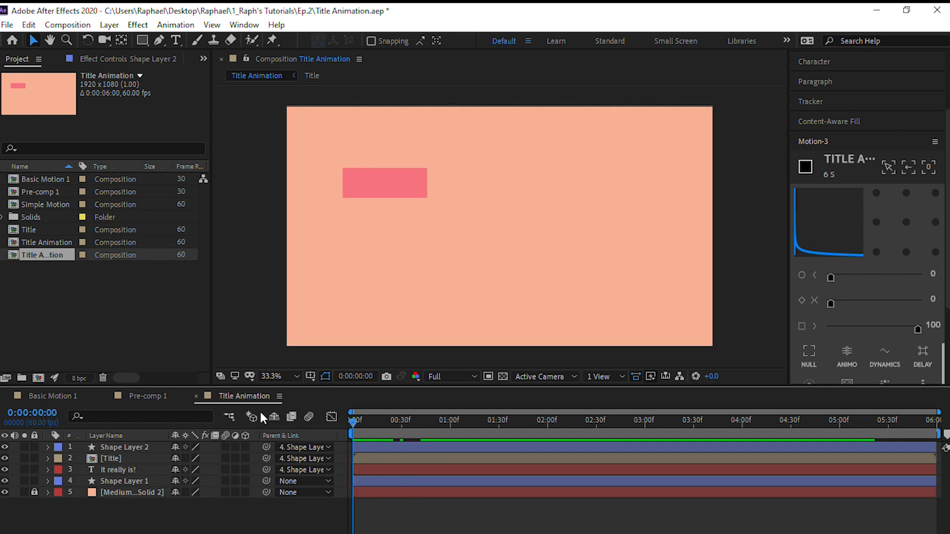
key(space)
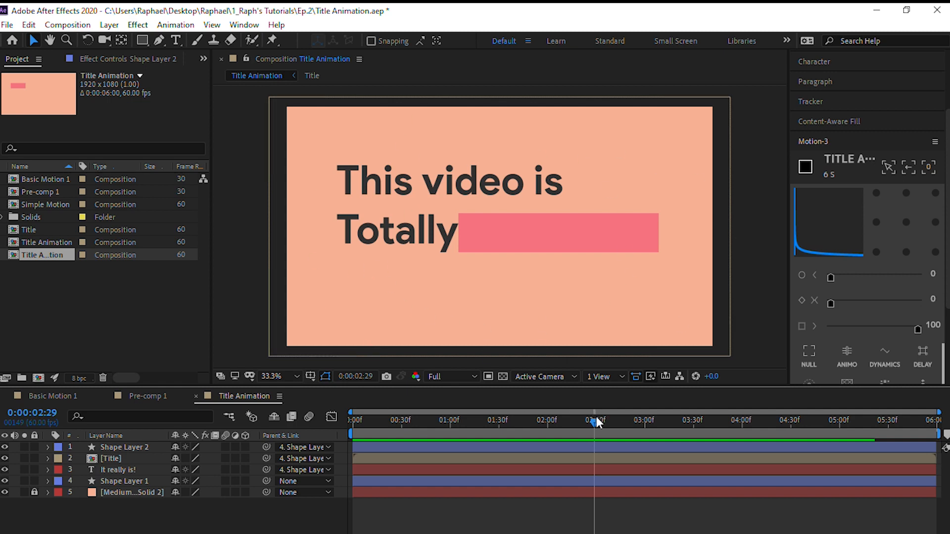
drag(632, 420, 811, 432)
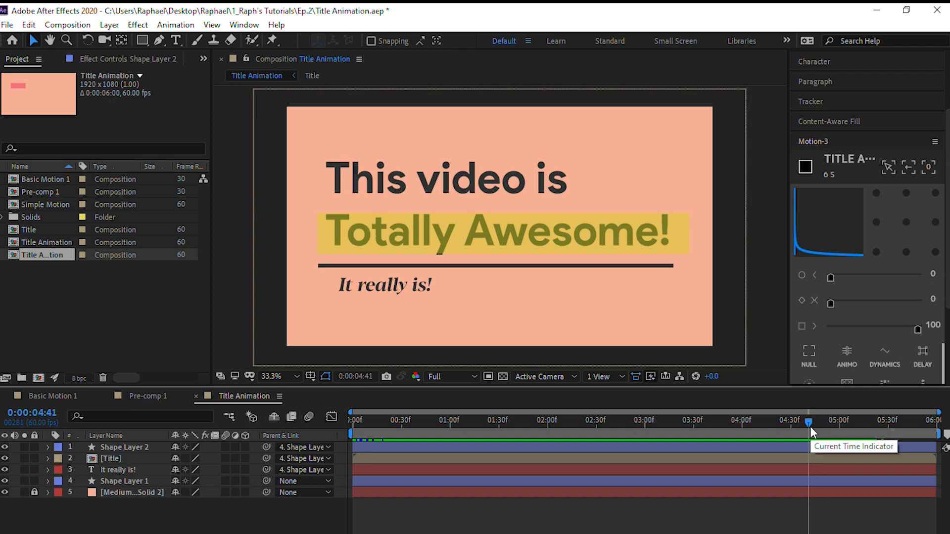